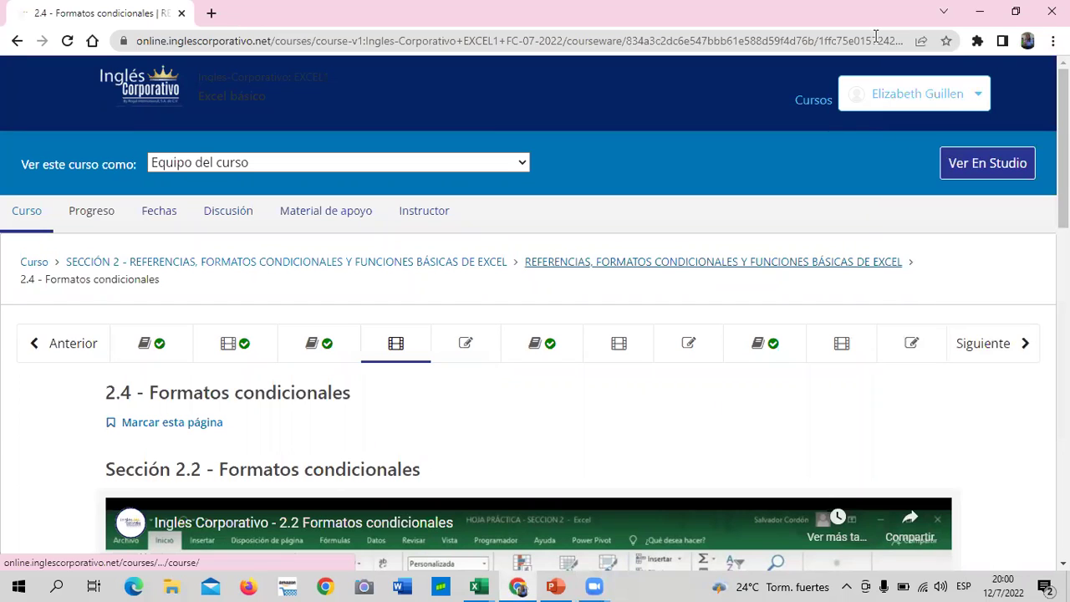
- Return to lesson 2.3's objective page, then bring up Excel's Formato condicional sales sheet
scroll(552, 368, down, 1)
scroll(556, 382, down, 1)
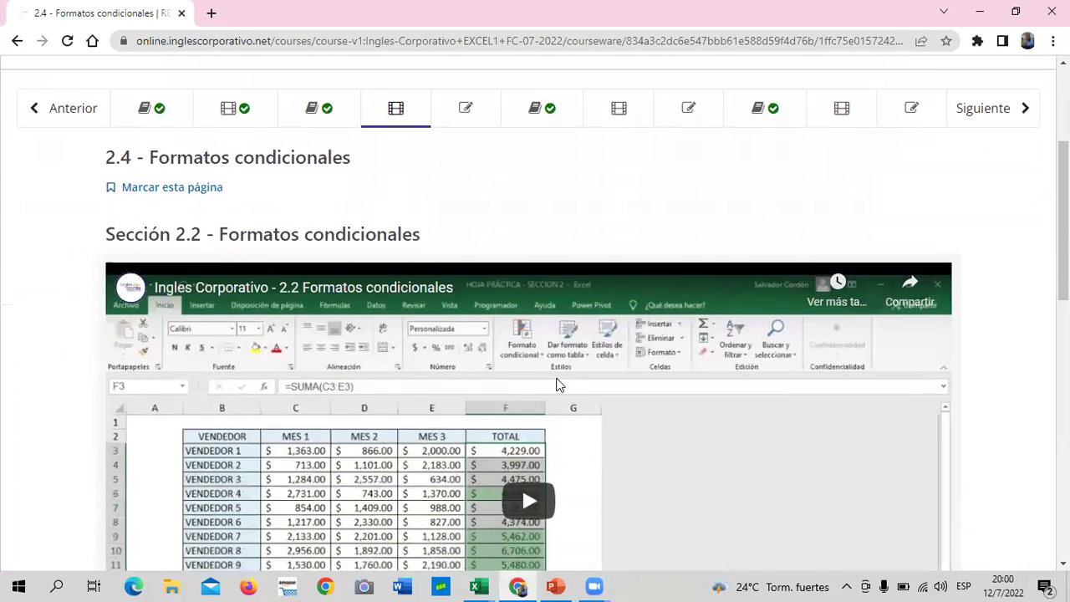
scroll(558, 385, down, 2)
scroll(559, 384, down, 1)
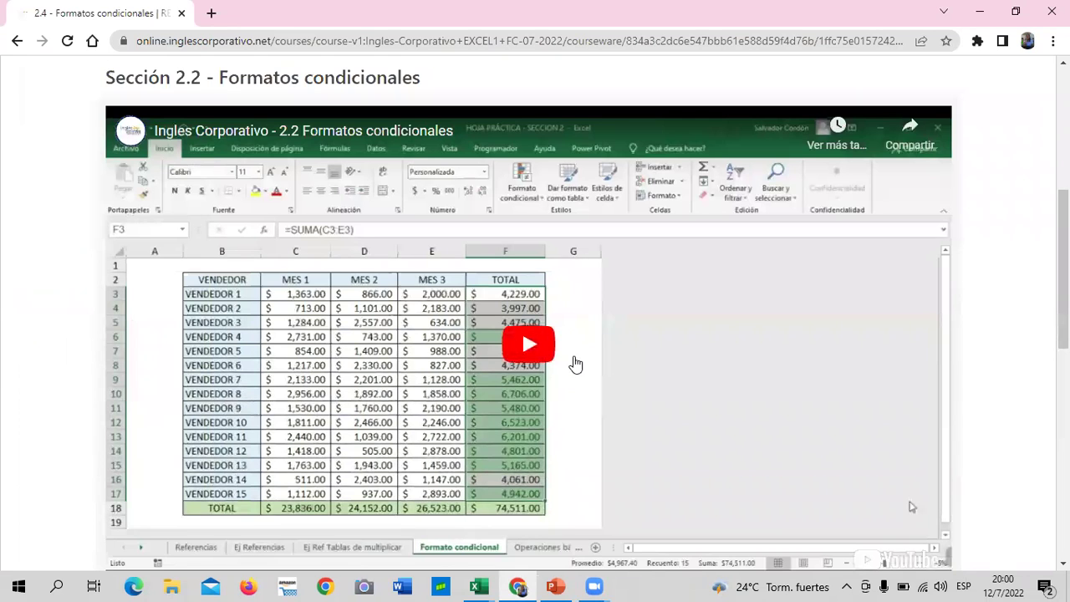
scroll(573, 363, up, 2)
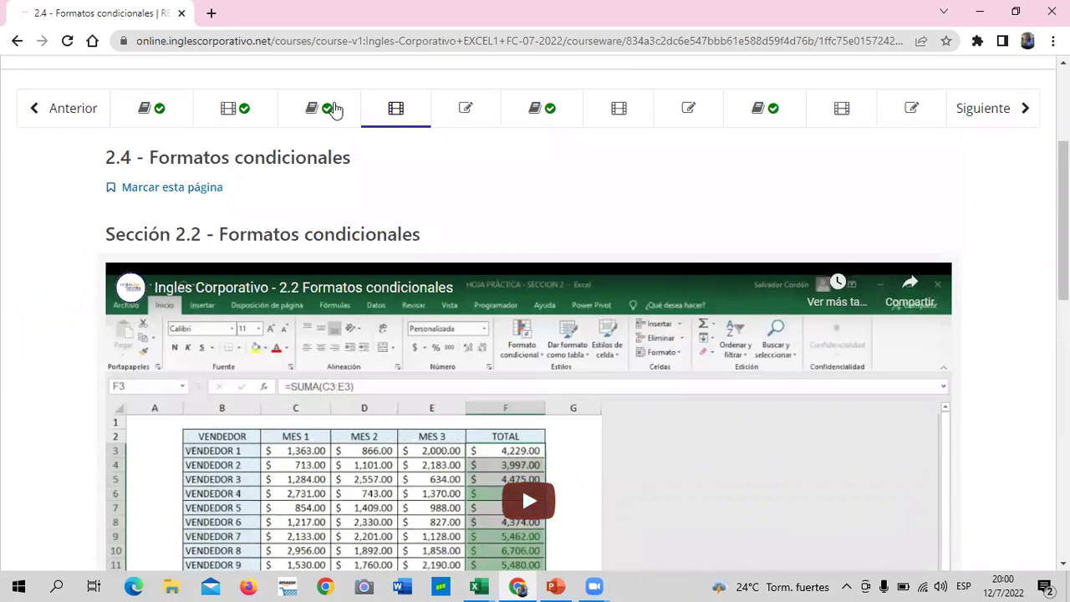
click(335, 110)
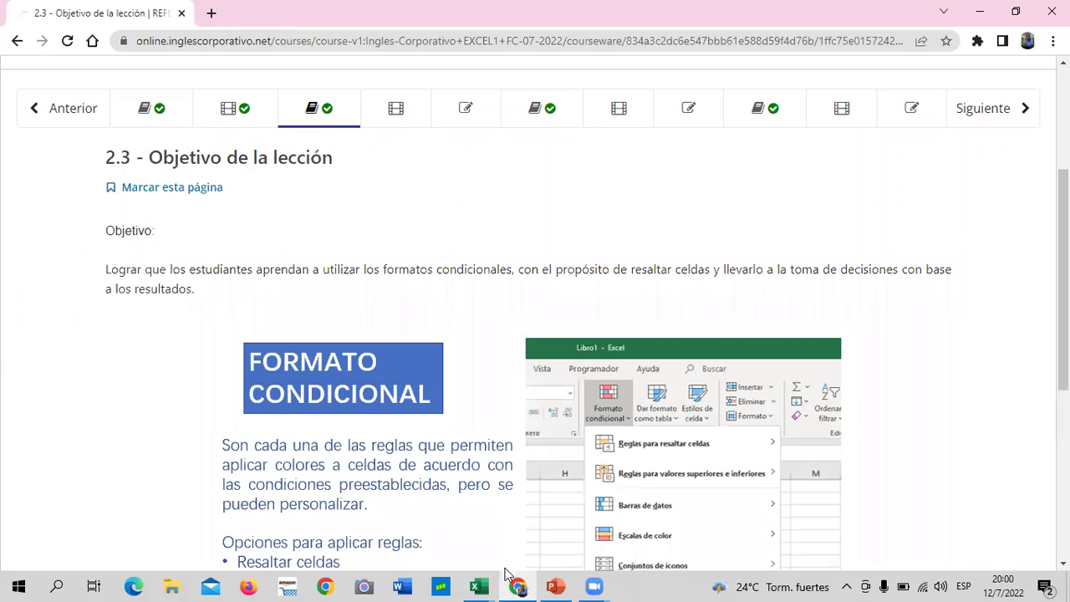
mouse_move(477, 586)
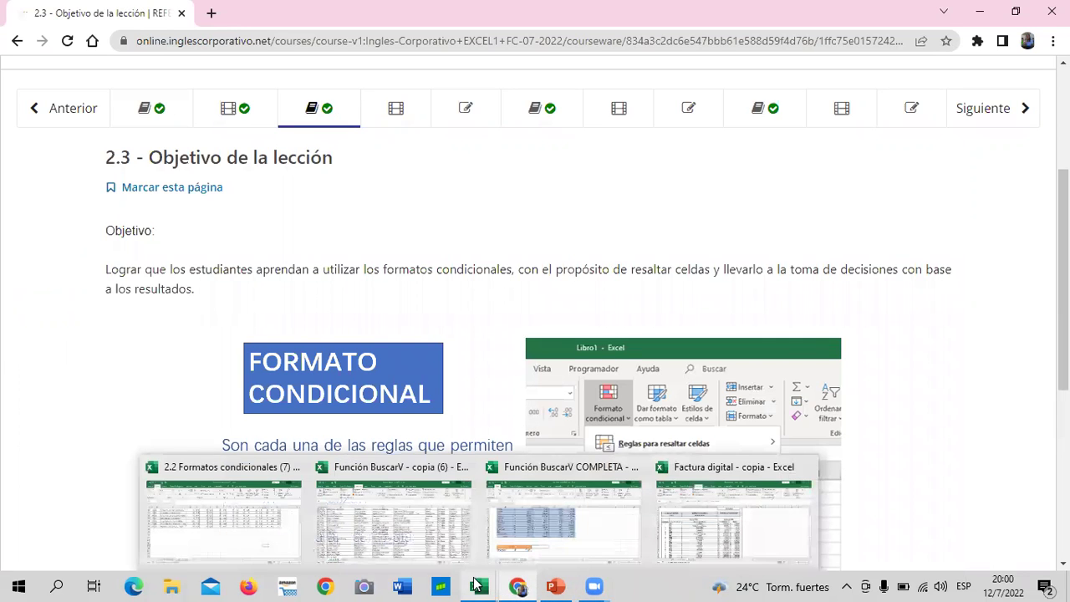
click(226, 536)
click(135, 542)
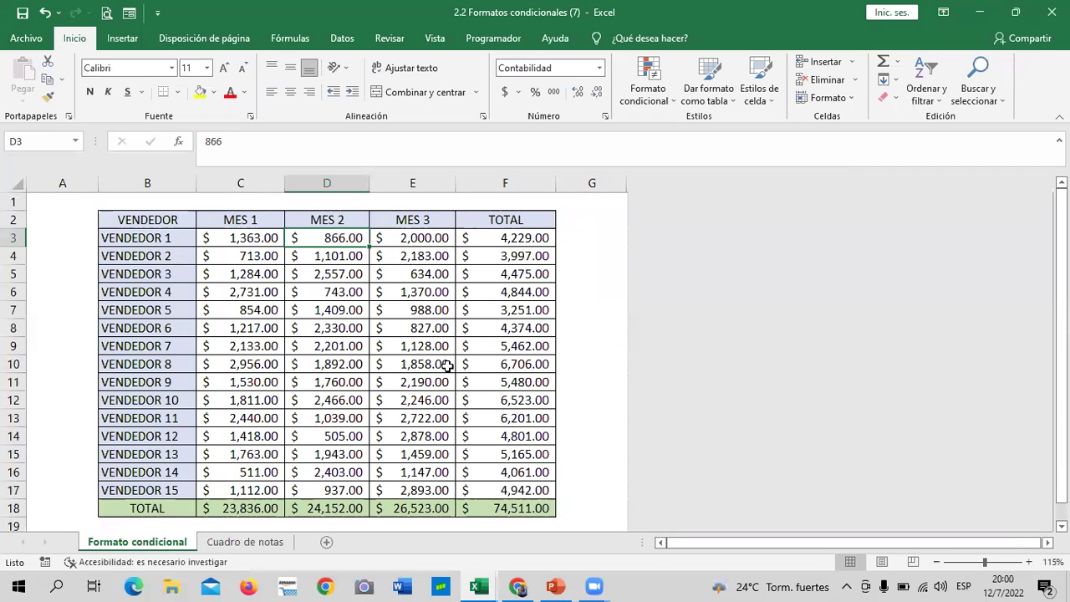
- Check the Cuadro de notas sheet, select G6 on Formato condicional, and return to the browser
click(252, 543)
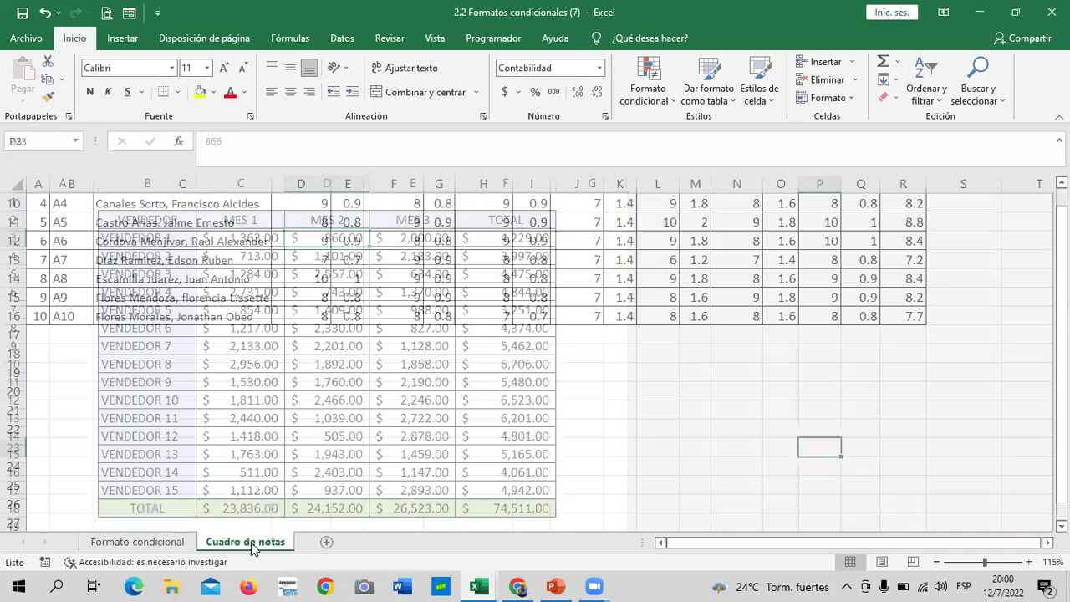
scroll(452, 452, up, 3)
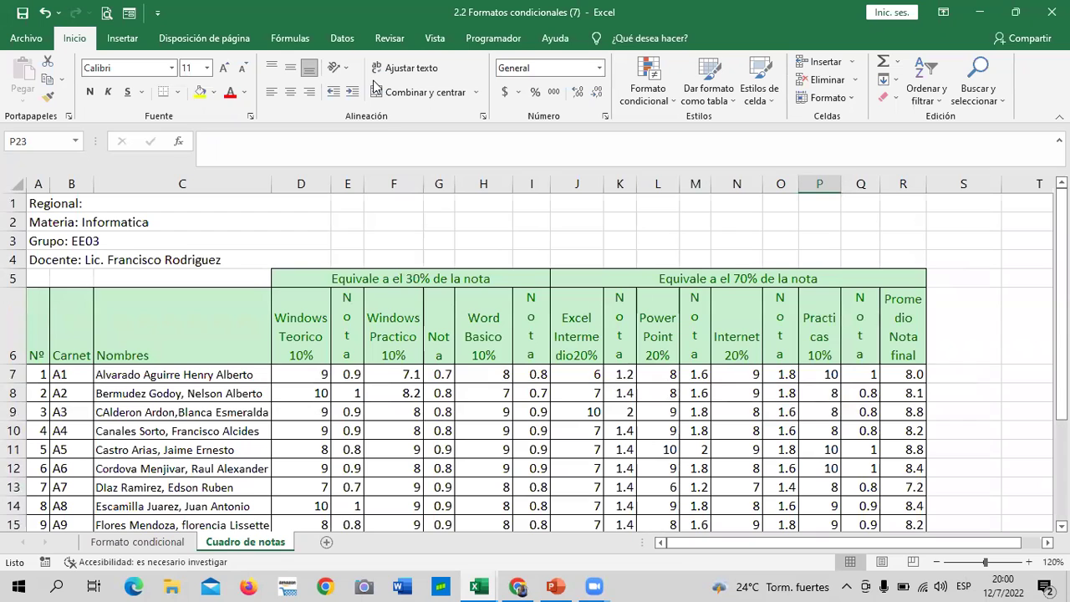
click(154, 544)
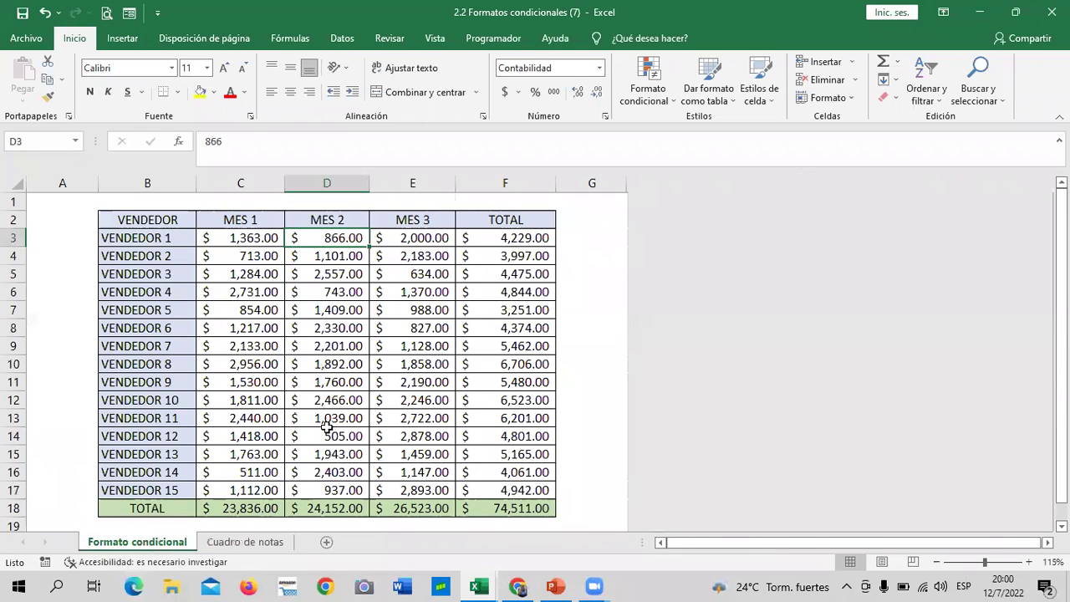
click(570, 296)
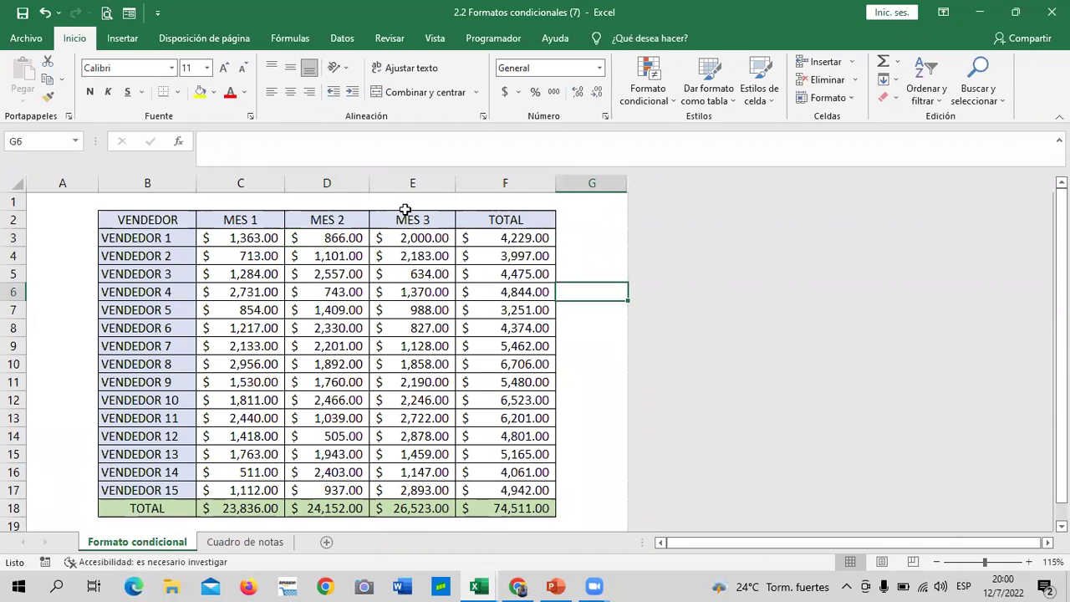
click(518, 586)
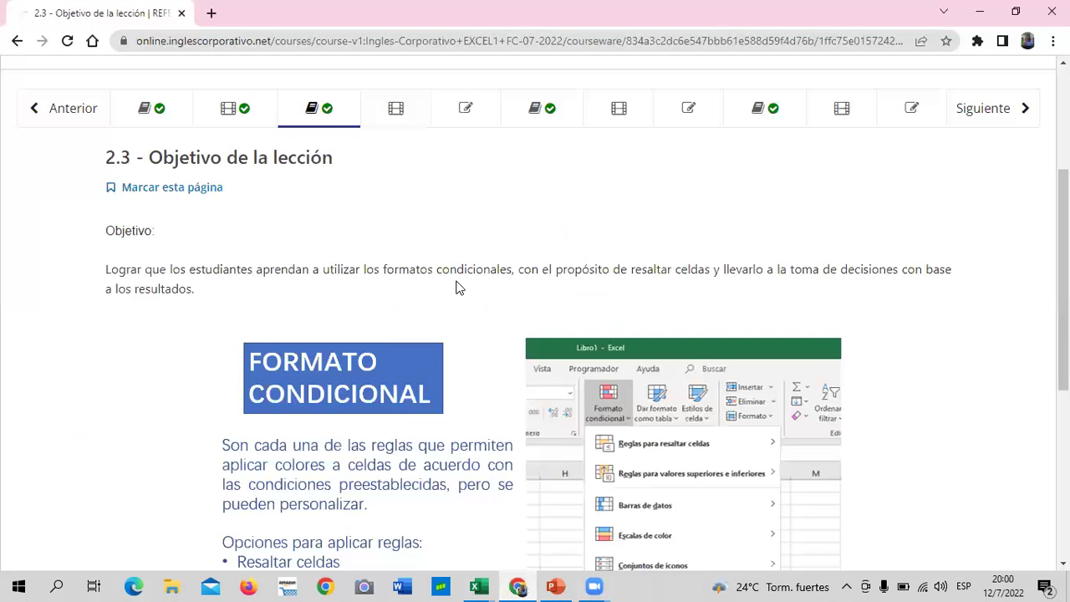
scroll(457, 288, up, 1)
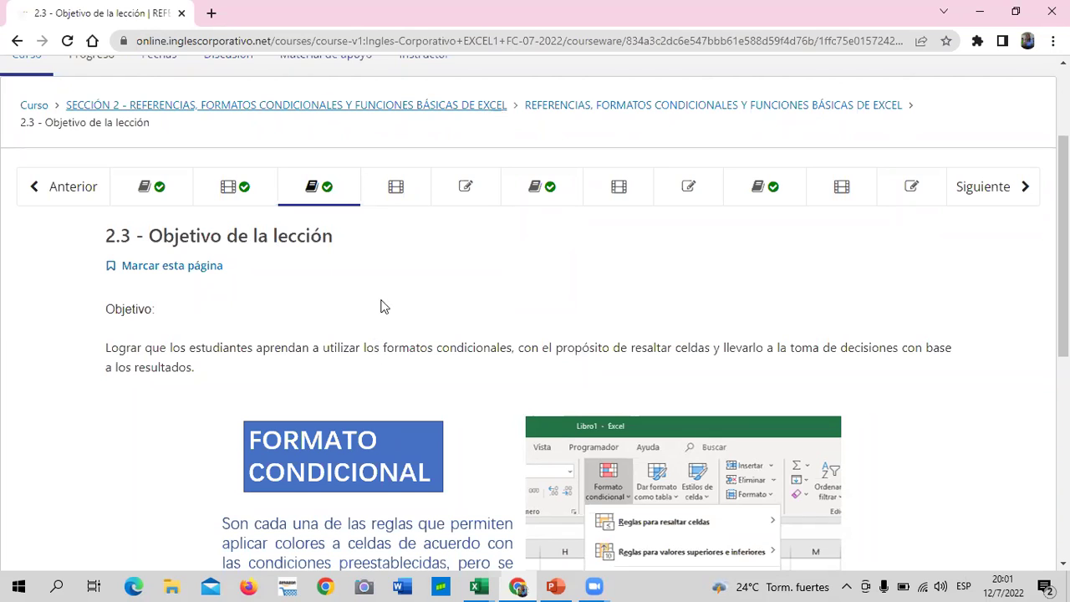
- Read down the 2.3 slide defining conditional formatting and its five rule options
scroll(384, 309, down, 1)
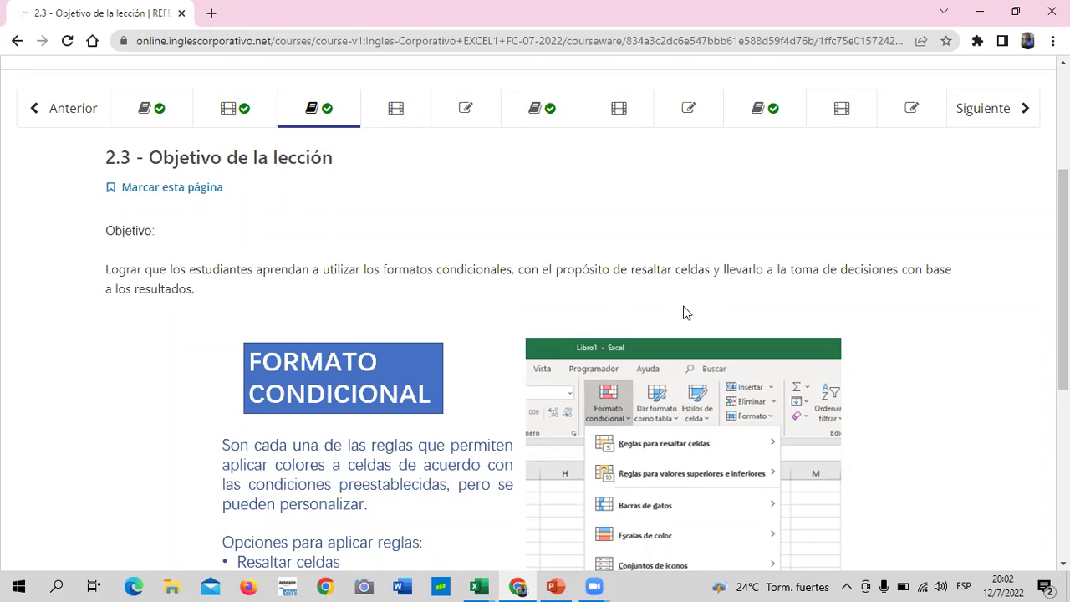
scroll(688, 313, down, 1)
scroll(688, 313, down, 2)
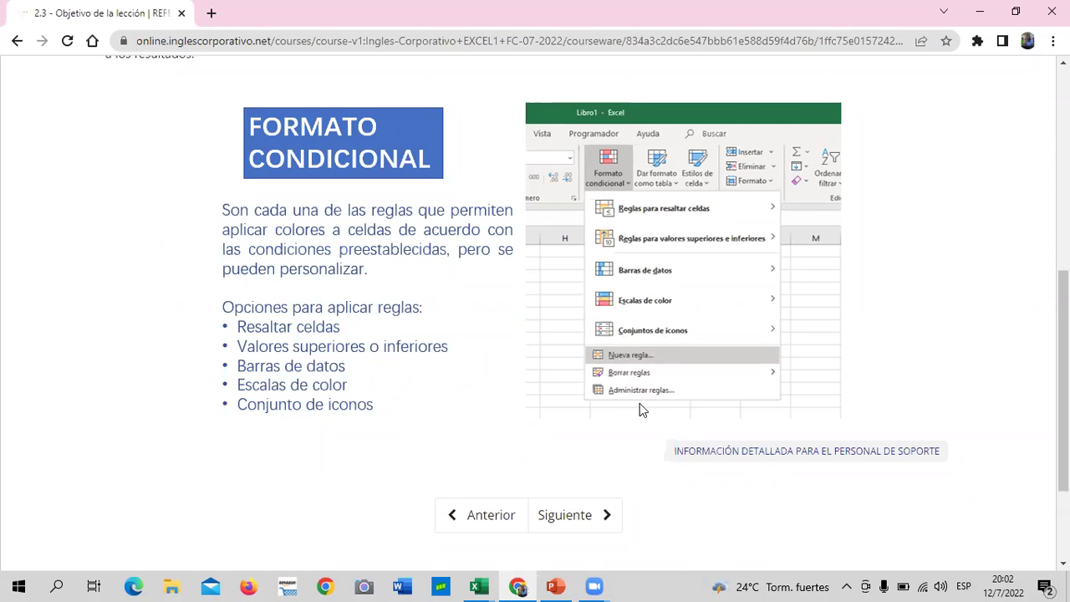
- Go on to lesson 2.4 Formatos condicionales and start its embedded video
click(554, 520)
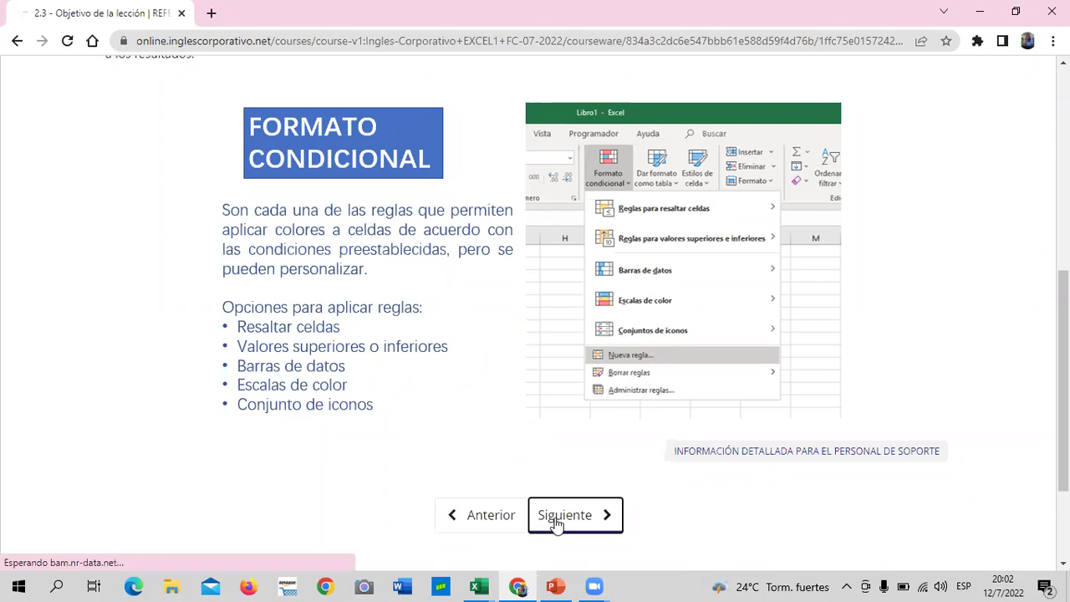
scroll(553, 497, down, 2)
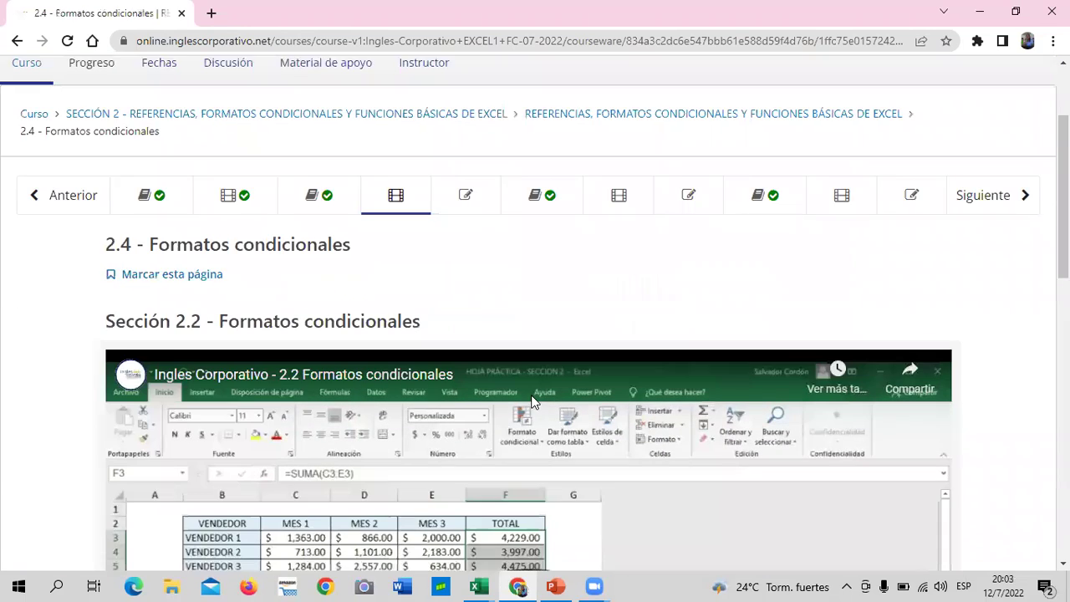
scroll(512, 372, down, 2)
scroll(513, 371, down, 3)
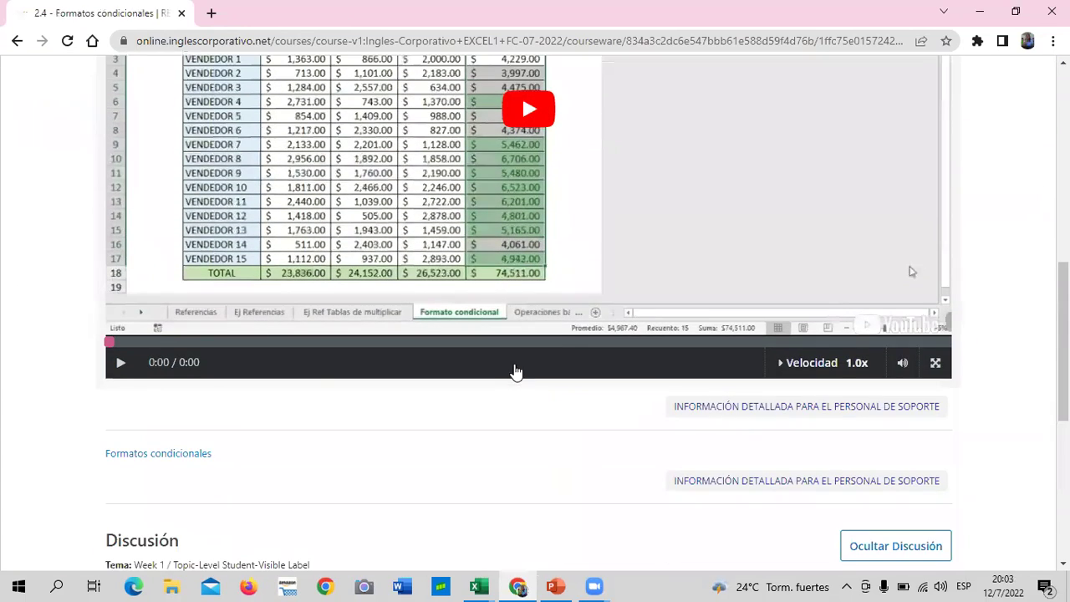
scroll(446, 444, up, 5)
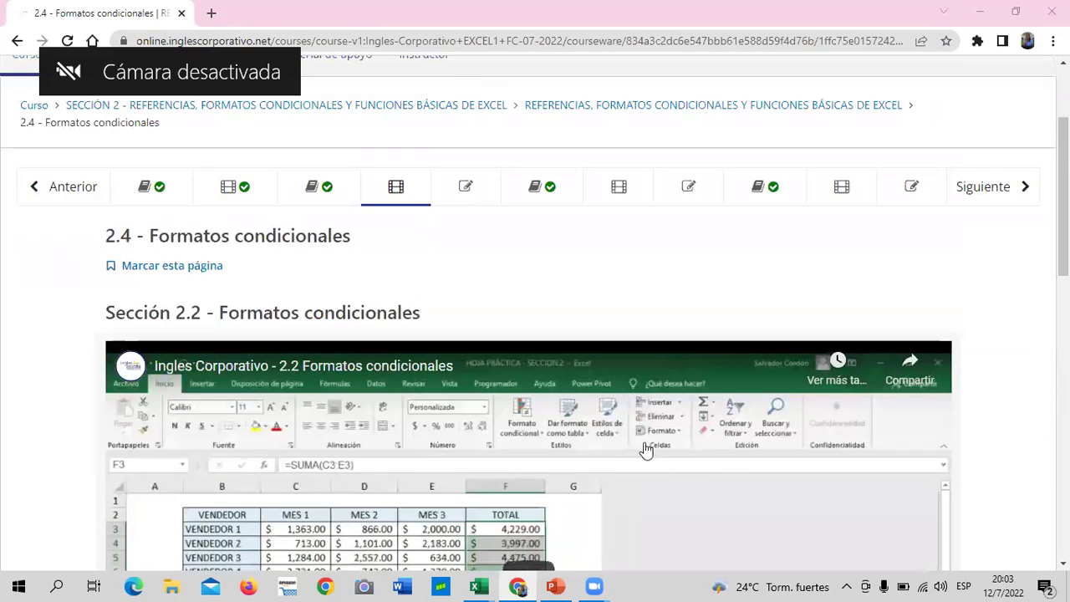
scroll(646, 450, down, 3)
click(529, 343)
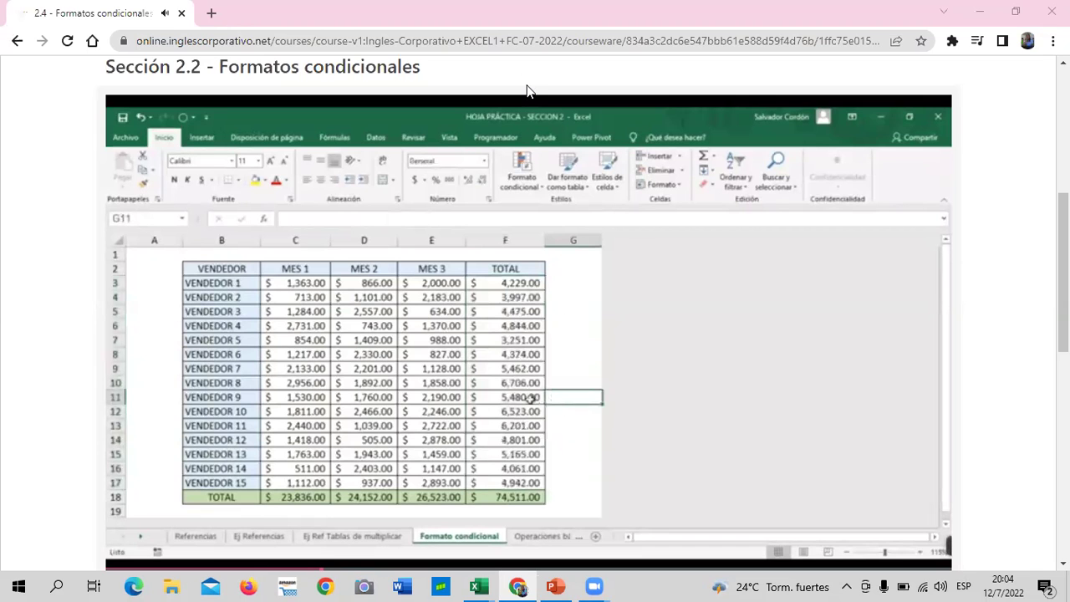
- Pause the video on the vendor sales table with Mes 1–3 and Total columns
click(384, 330)
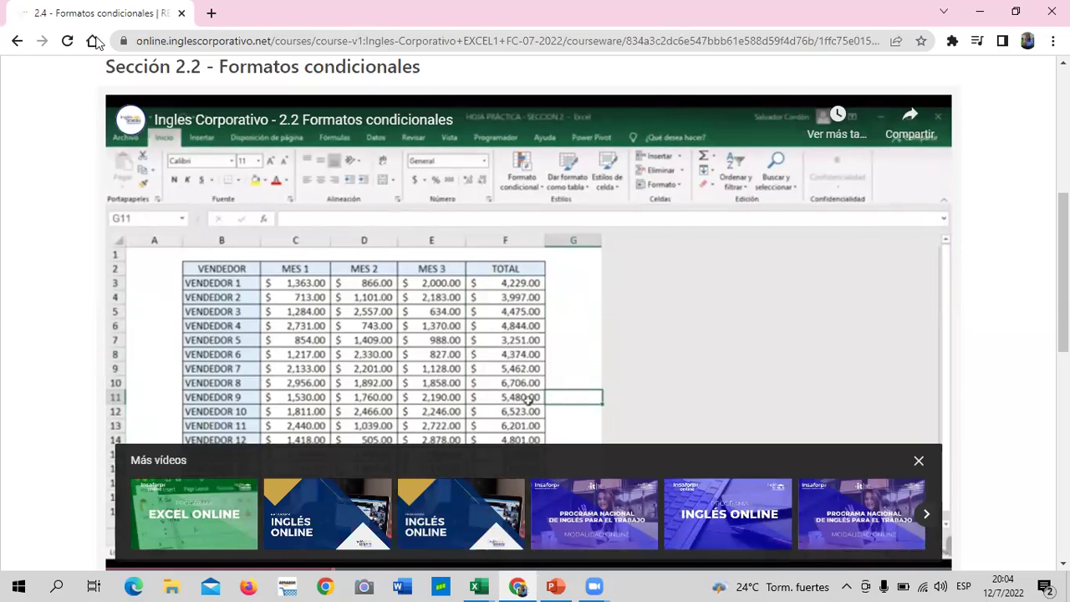
mouse_move(585, 365)
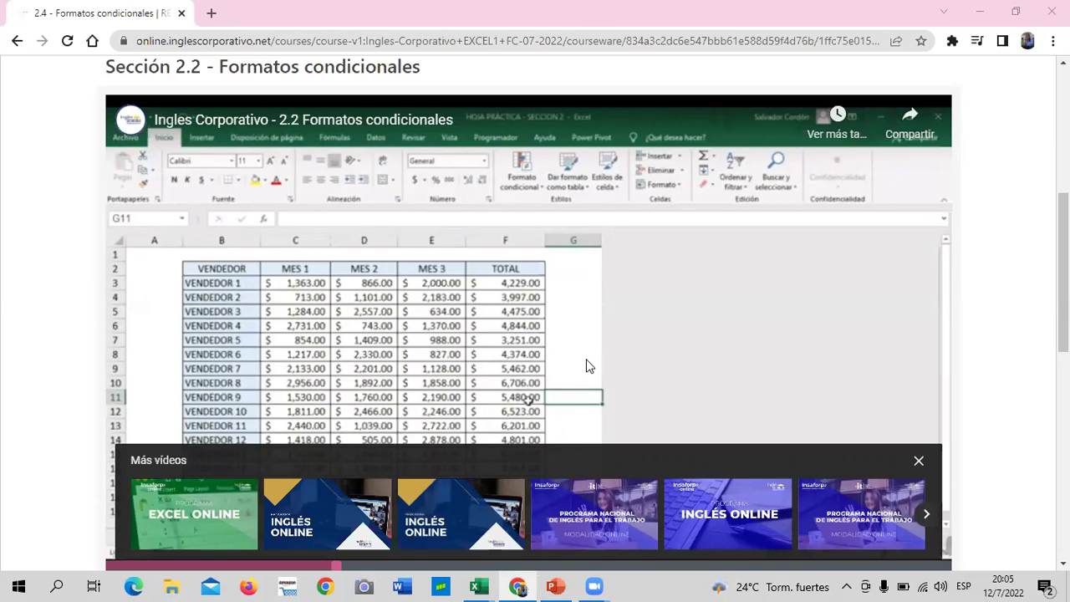
- Resume the lesson video and rewind it slightly on the progress bar
click(469, 355)
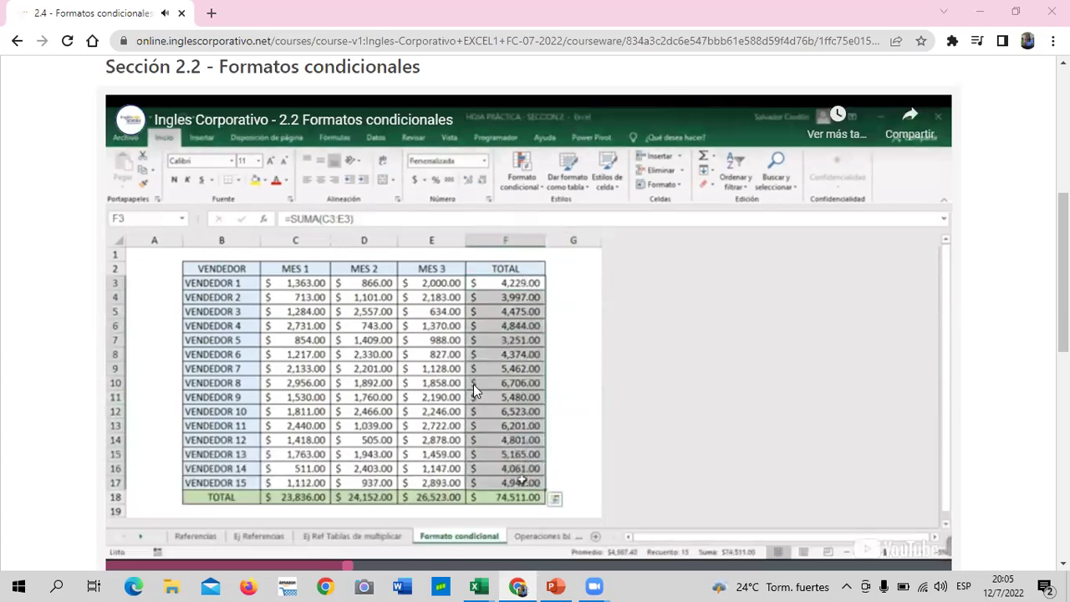
click(310, 567)
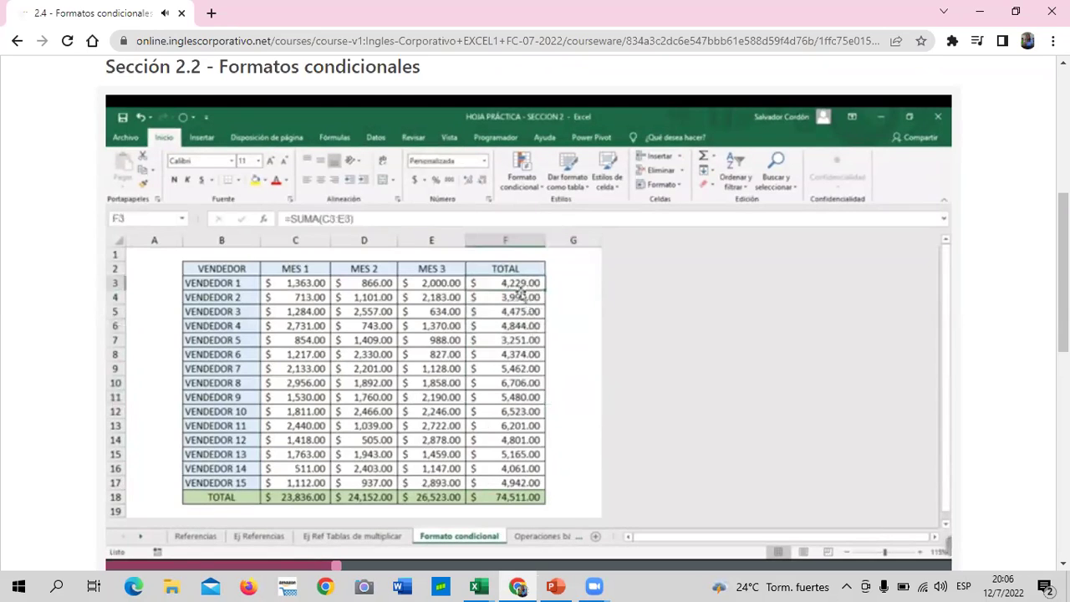
- Lower the screen brightness while the lesson video plays through to the end
key(XF86MonBrightnessDown)
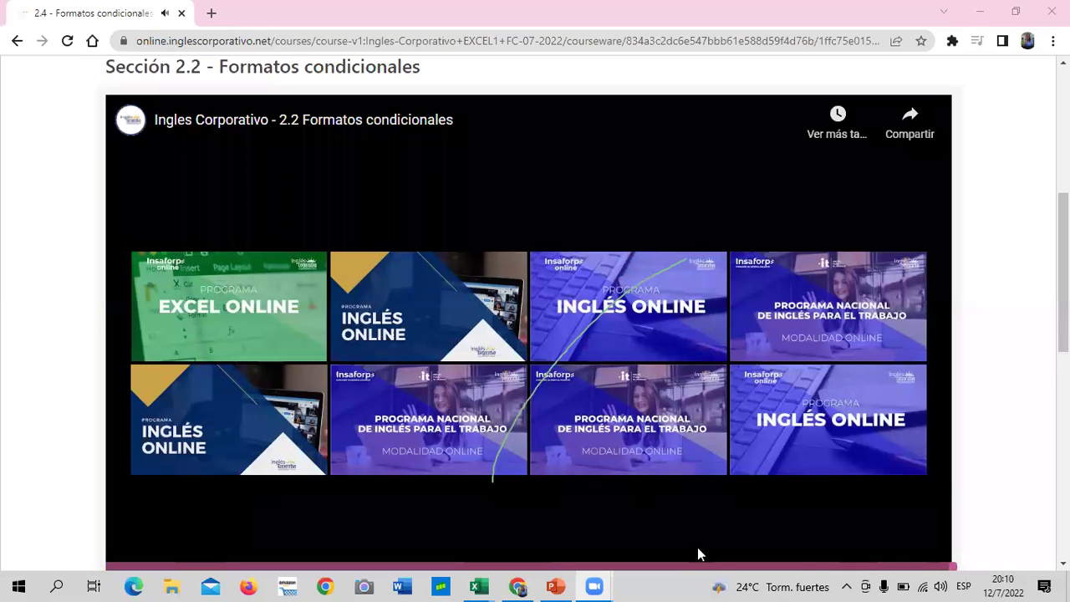
- Scroll the course page, then switch to the 2.2 Formatos condicionales (7) workbook
scroll(700, 552, up, 2)
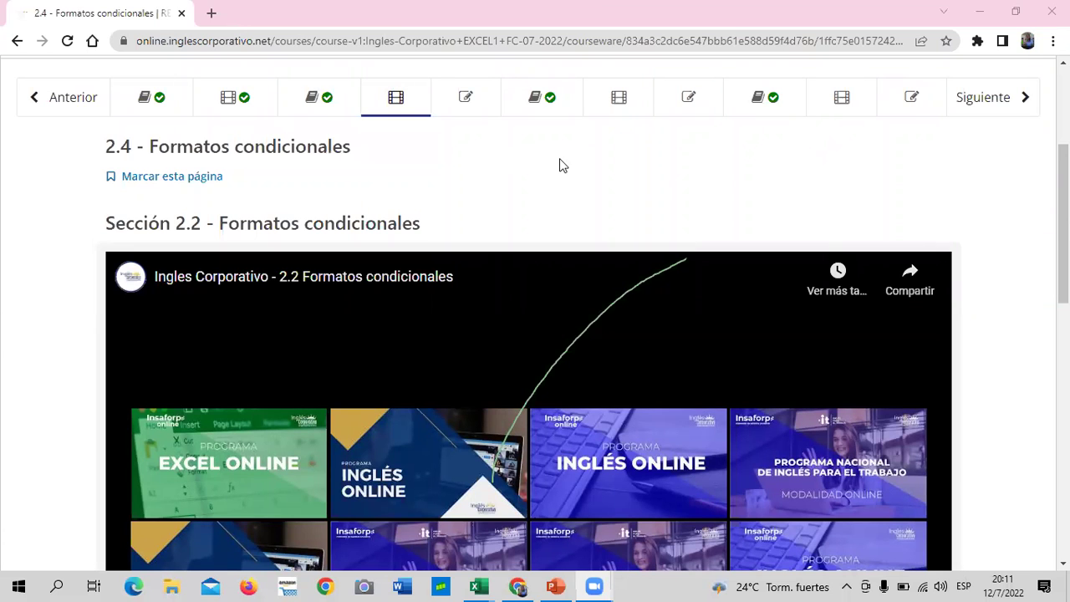
scroll(560, 163, down, 2)
scroll(554, 332, down, 4)
scroll(544, 333, up, 4)
scroll(536, 333, up, 4)
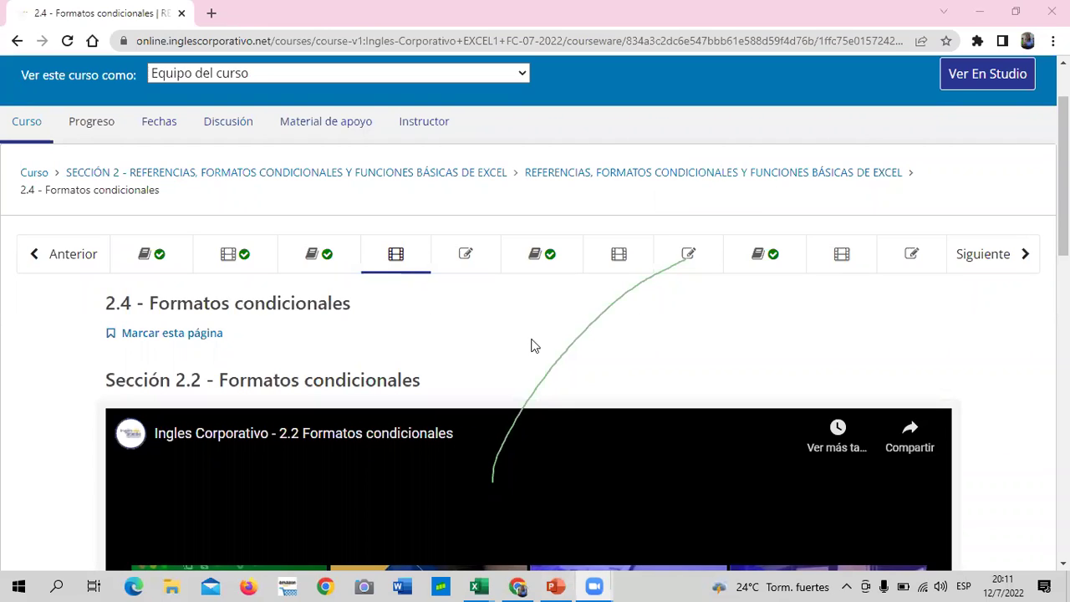
click(636, 352)
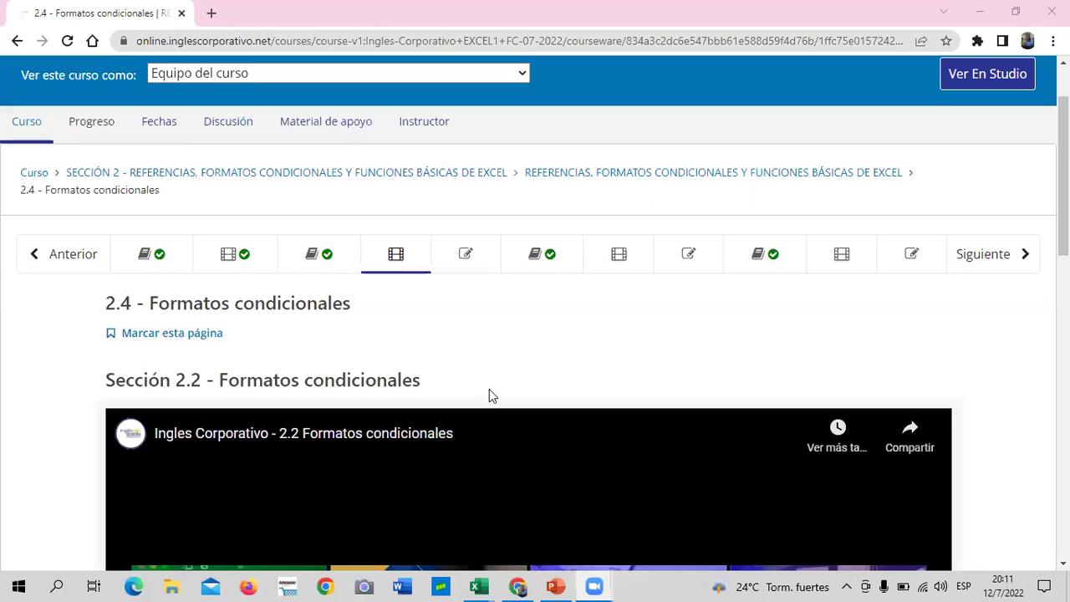
scroll(489, 402, down, 3)
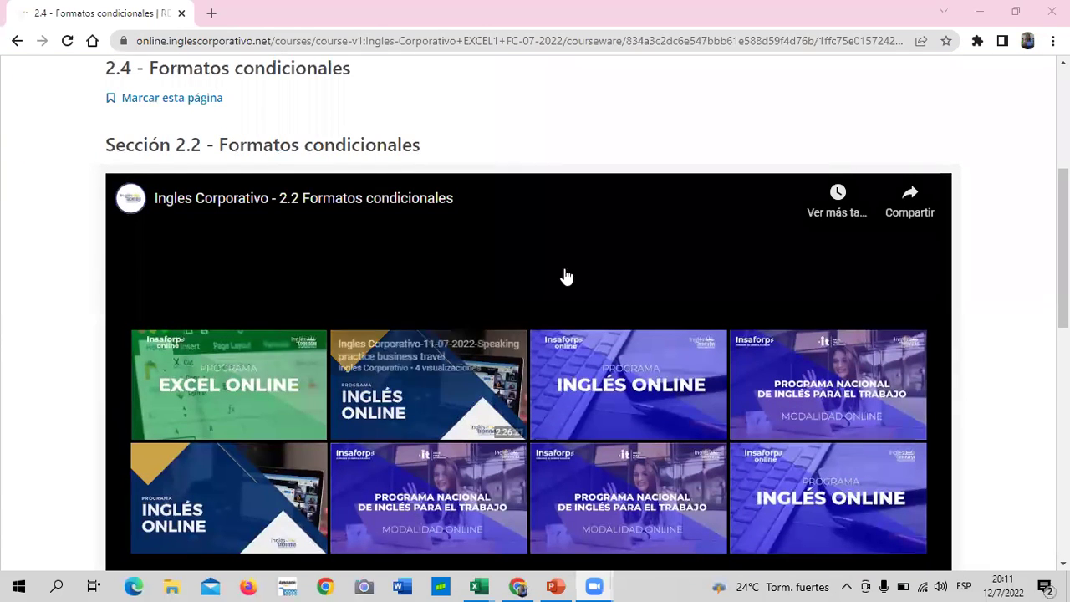
scroll(488, 341, down, 3)
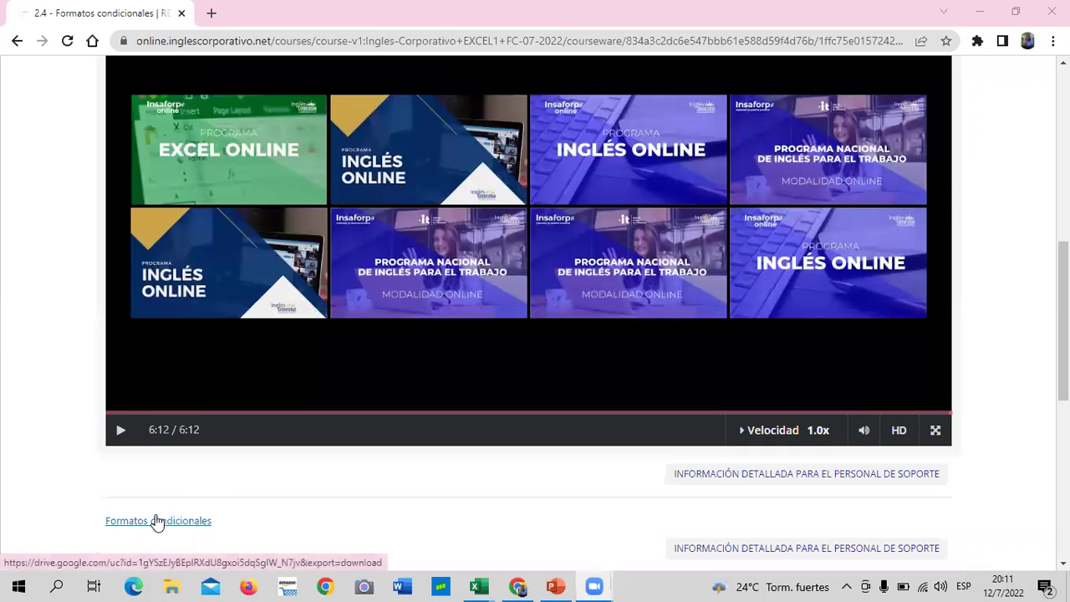
mouse_move(479, 586)
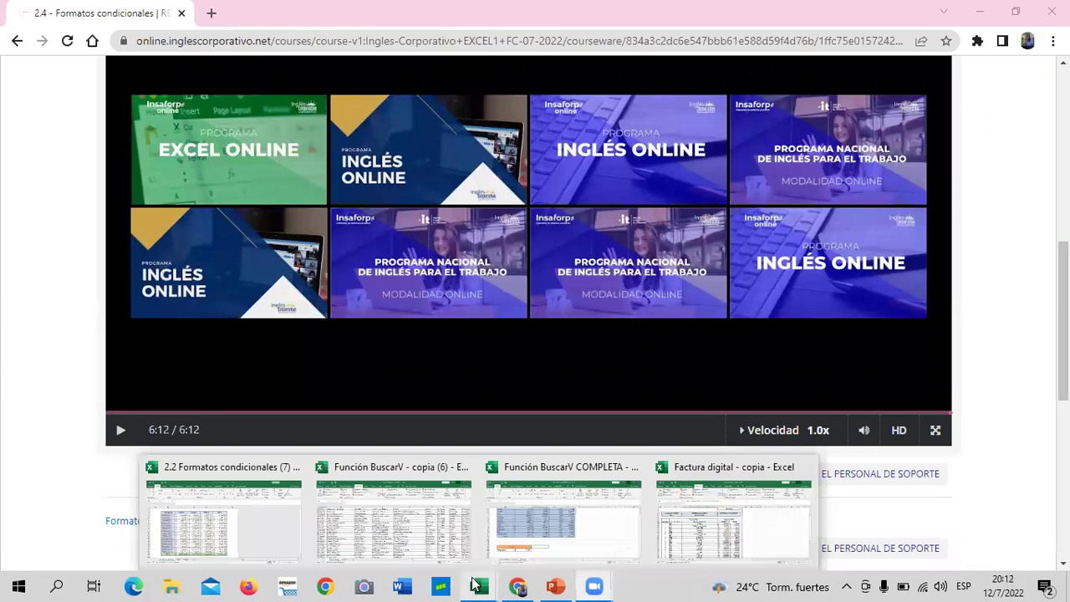
click(201, 531)
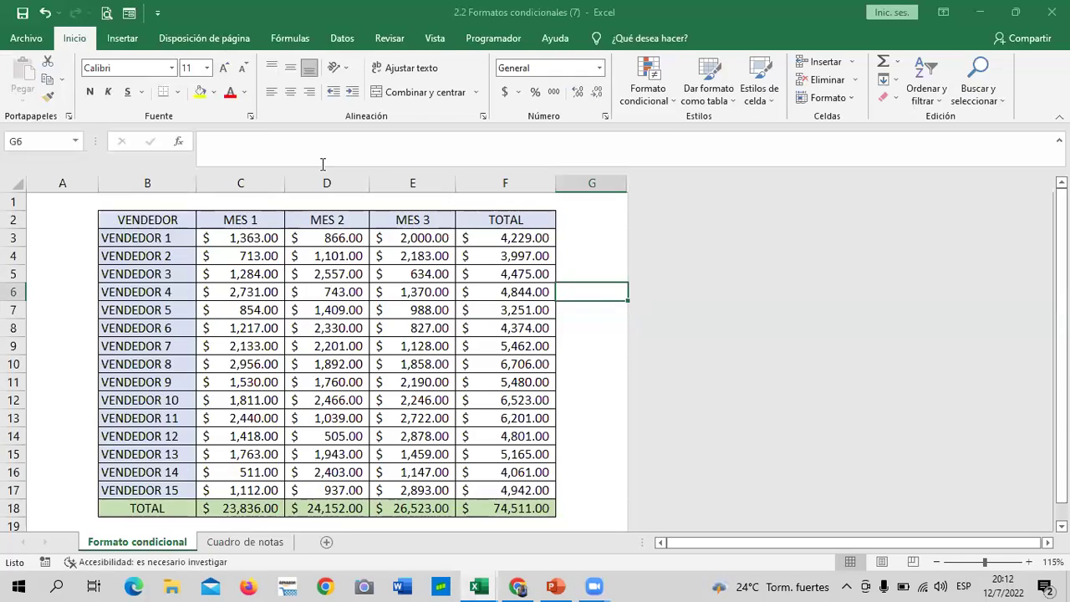
scroll(308, 318, down, 1)
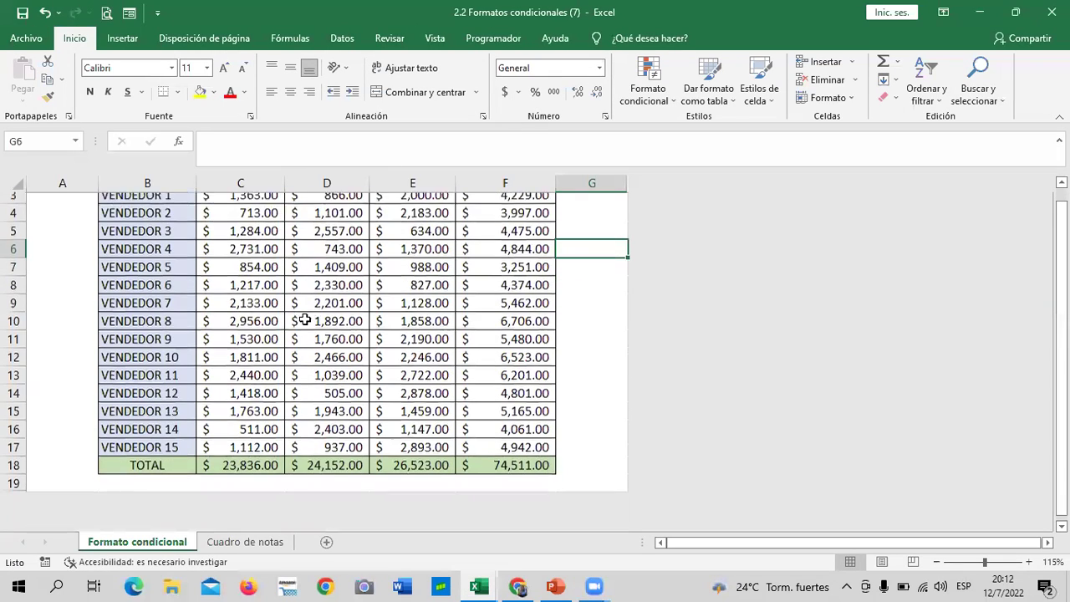
scroll(359, 373, up, 1)
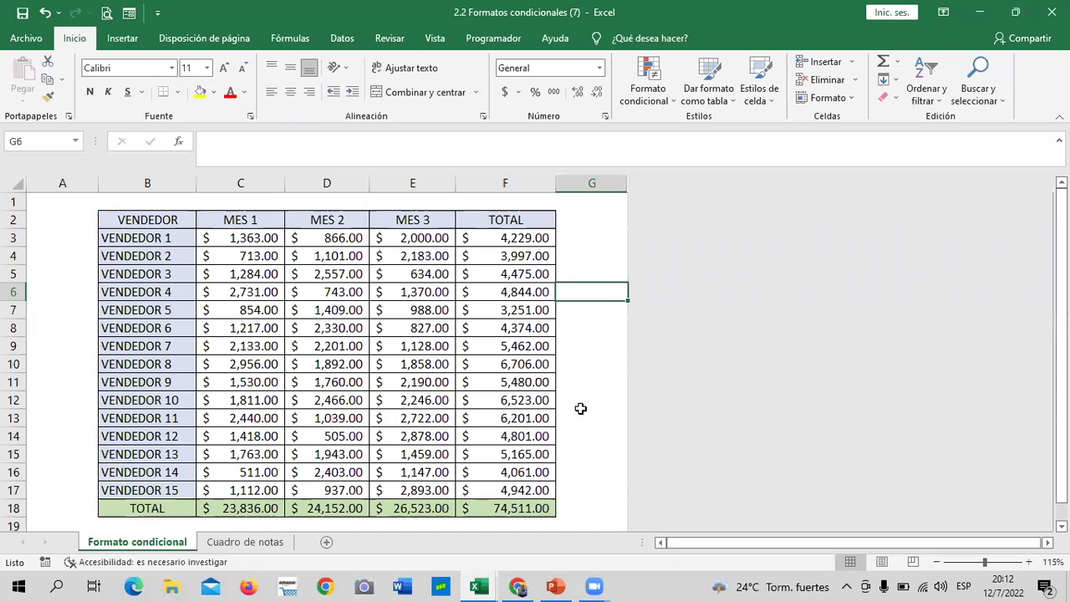
click(665, 102)
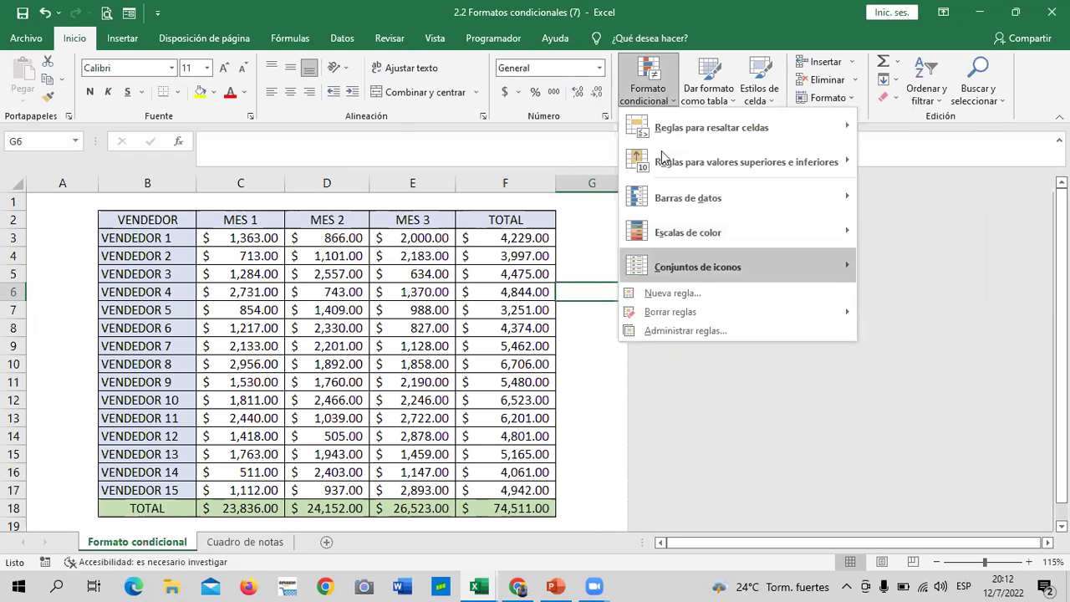
mouse_move(698, 267)
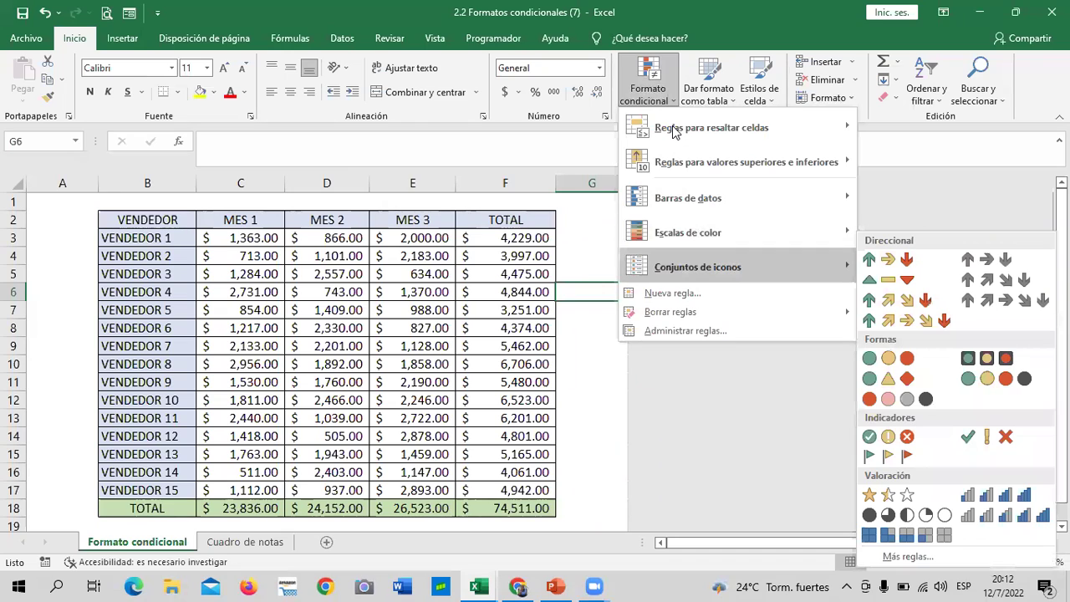
click(236, 548)
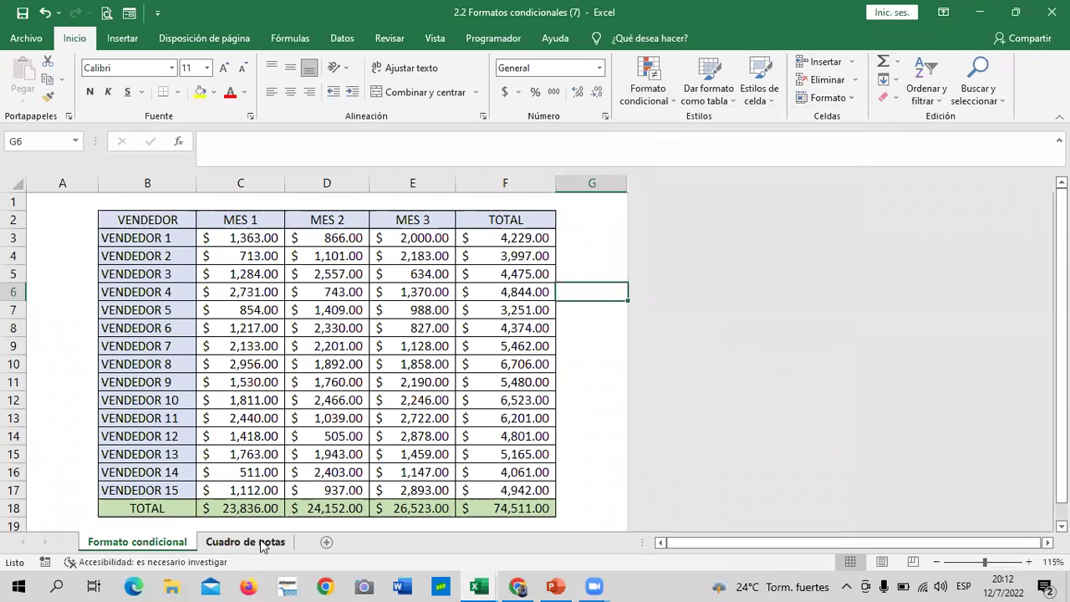
click(238, 545)
scroll(414, 376, down, 2)
scroll(418, 374, up, 2)
drag(1062, 250, 1062, 281)
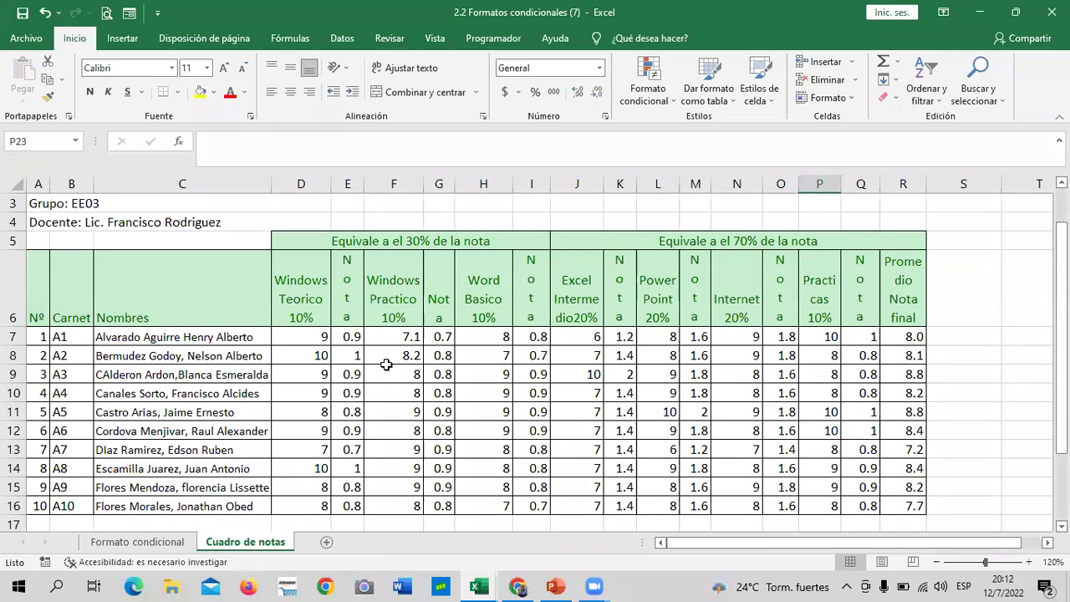
click(143, 544)
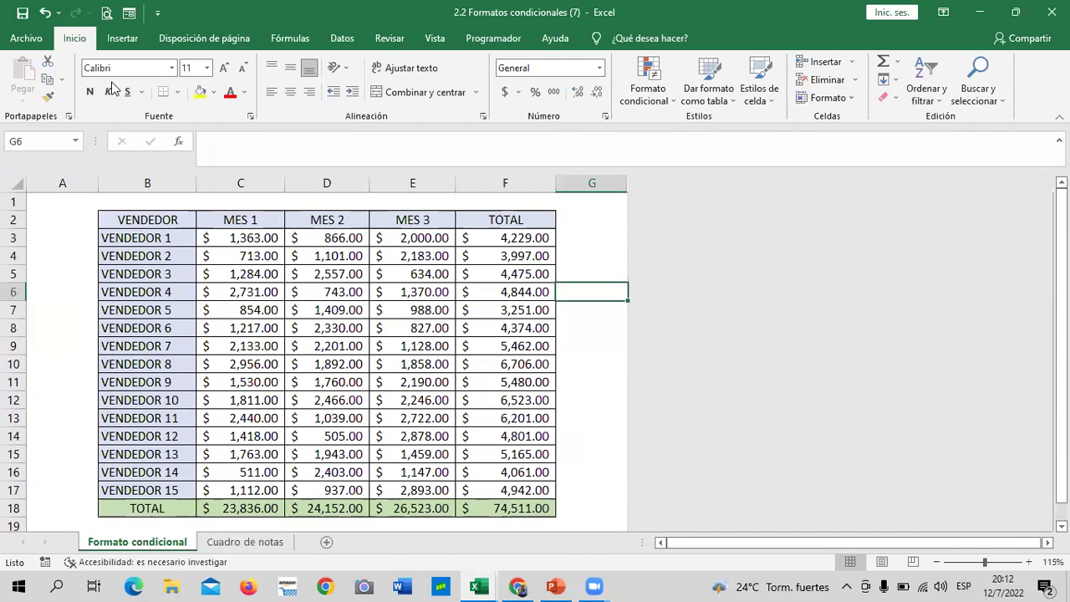
- Show the Formato condicional menu on the Inicio ribbon
click(672, 100)
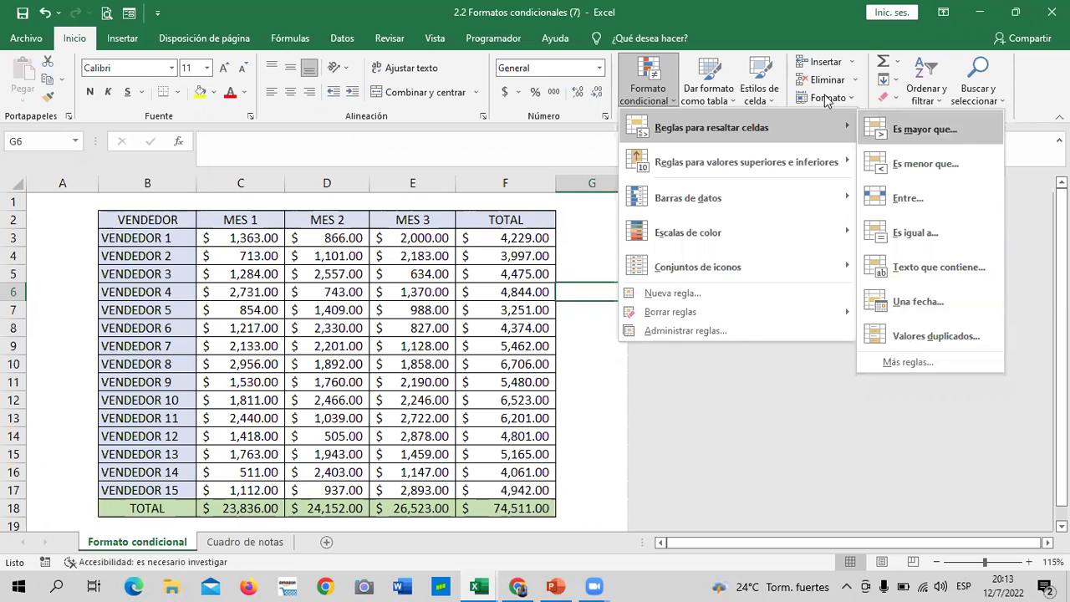
mouse_move(746, 162)
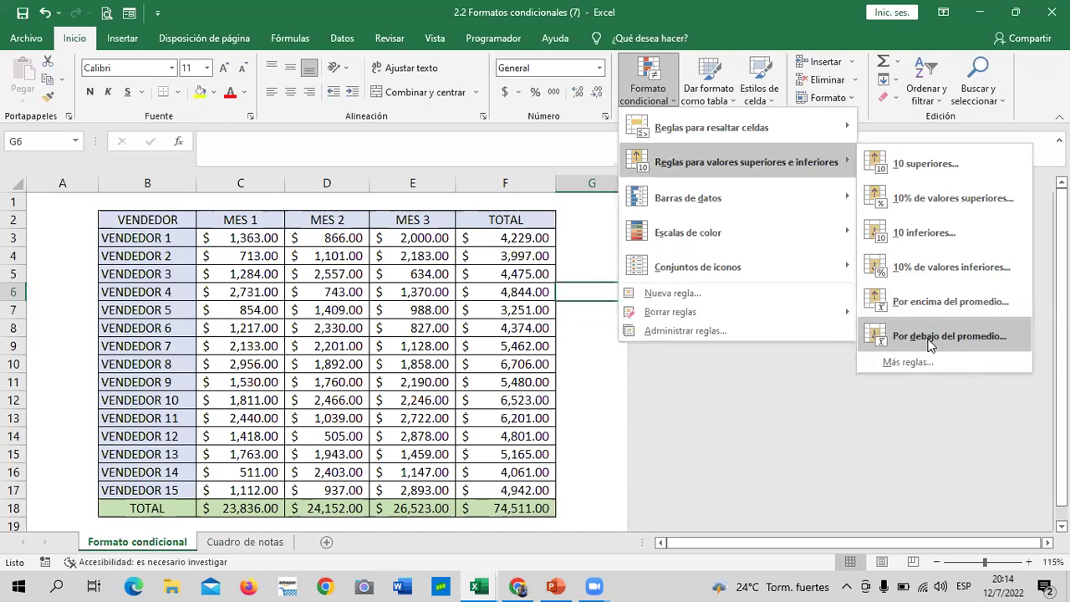
click(895, 362)
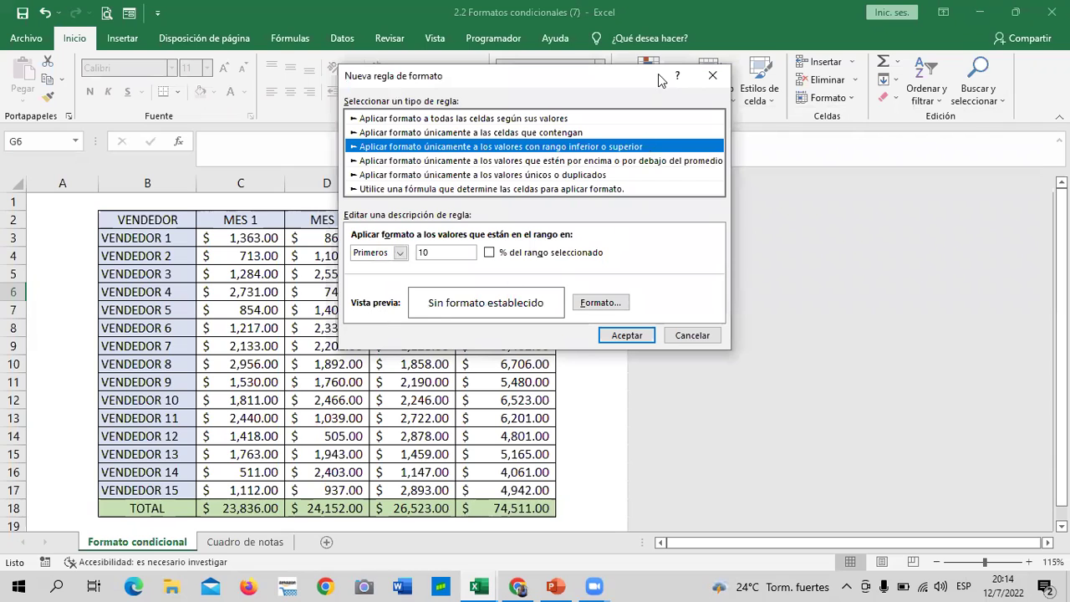
click(717, 75)
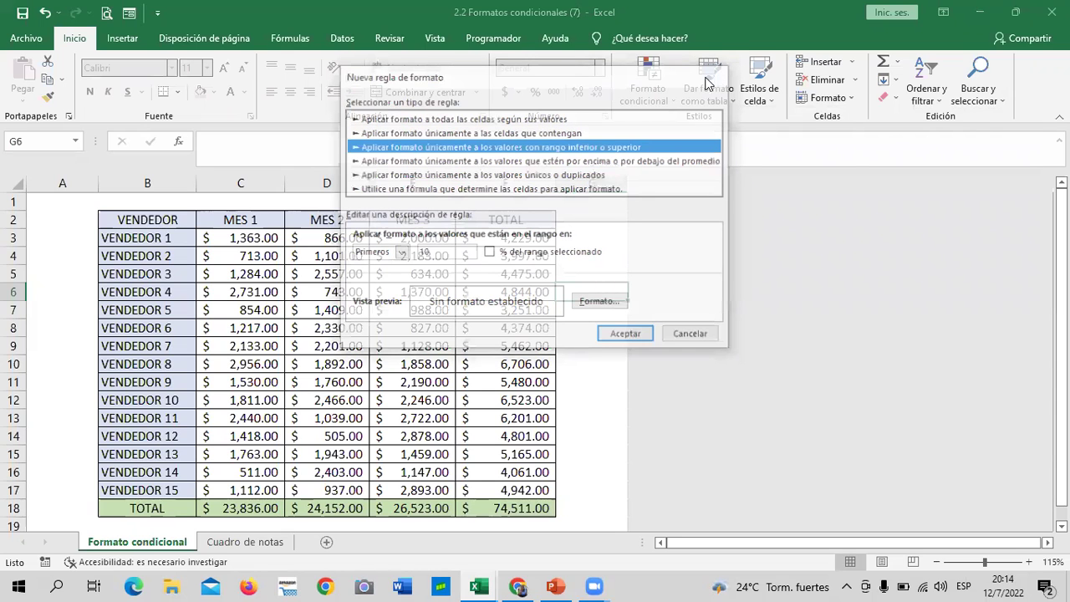
click(648, 88)
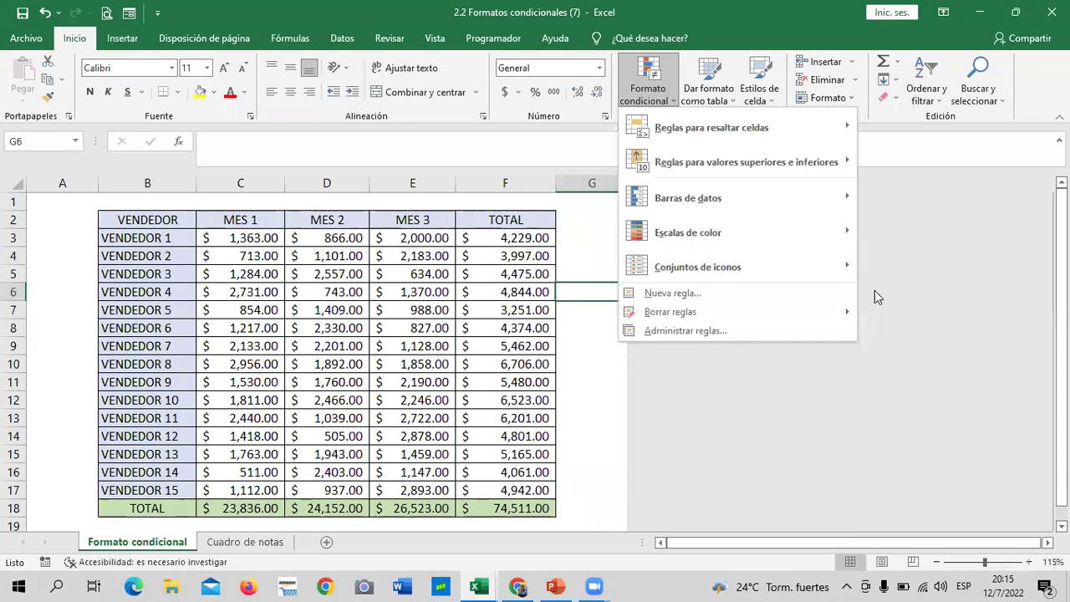
mouse_move(698, 267)
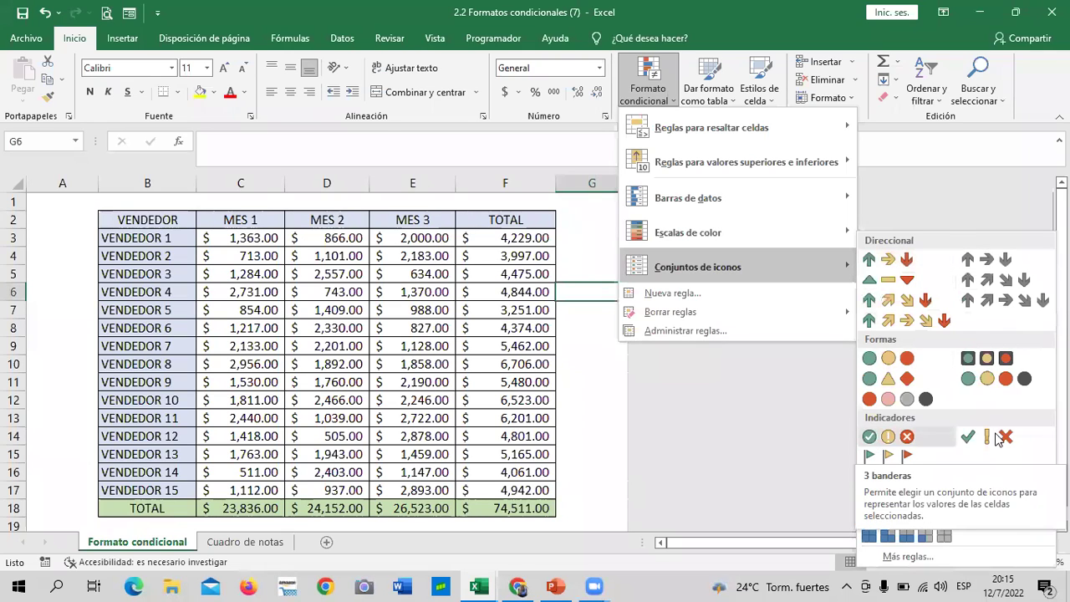
click(799, 461)
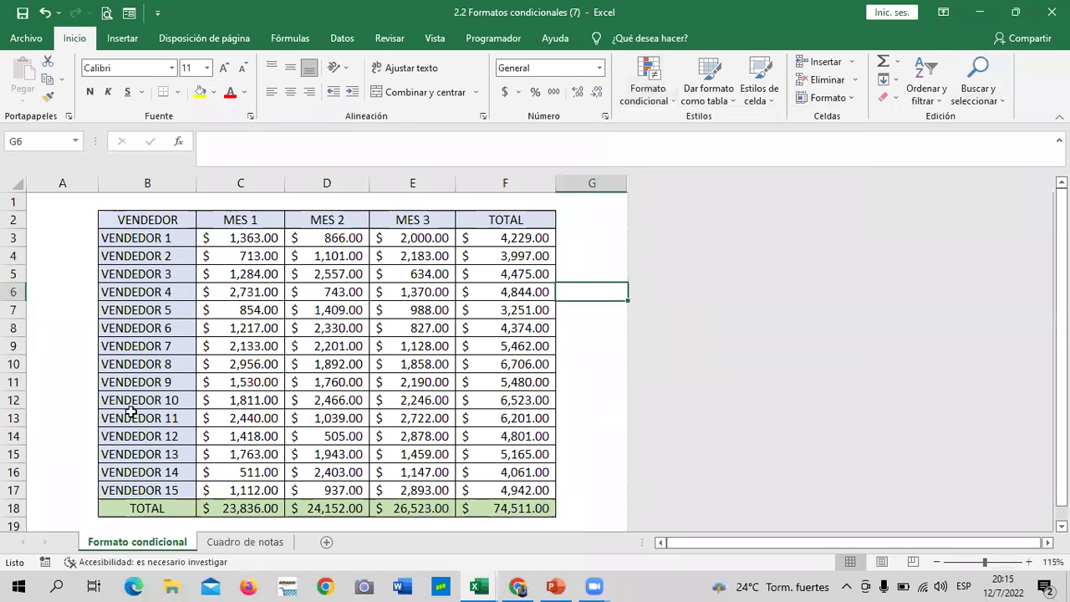
- Add green gradient-fill data bars to the MES 1 amounts in C3:C17
drag(230, 238, 237, 491)
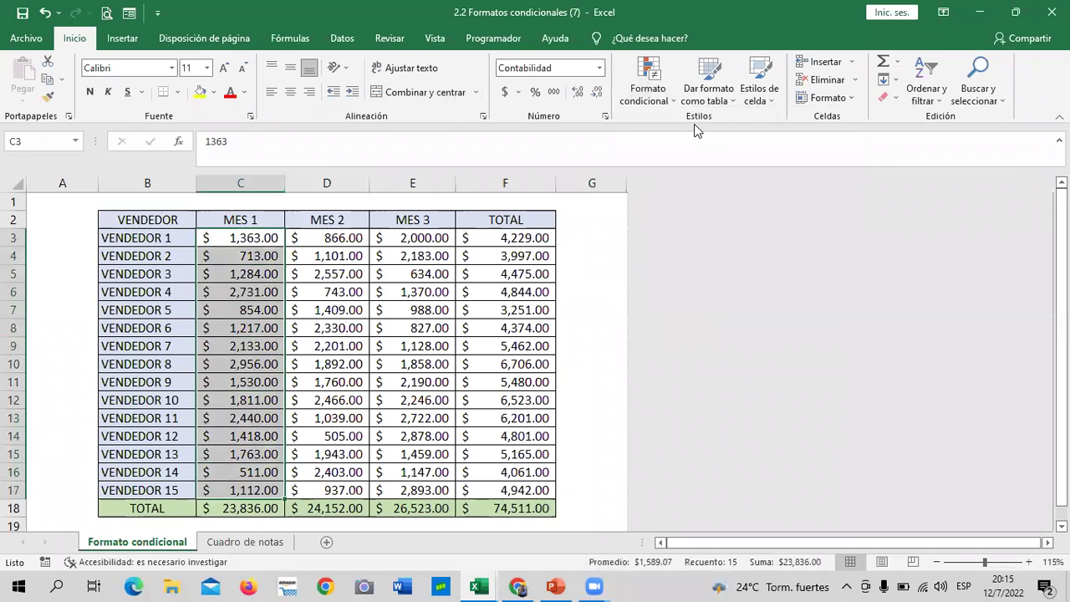
click(657, 98)
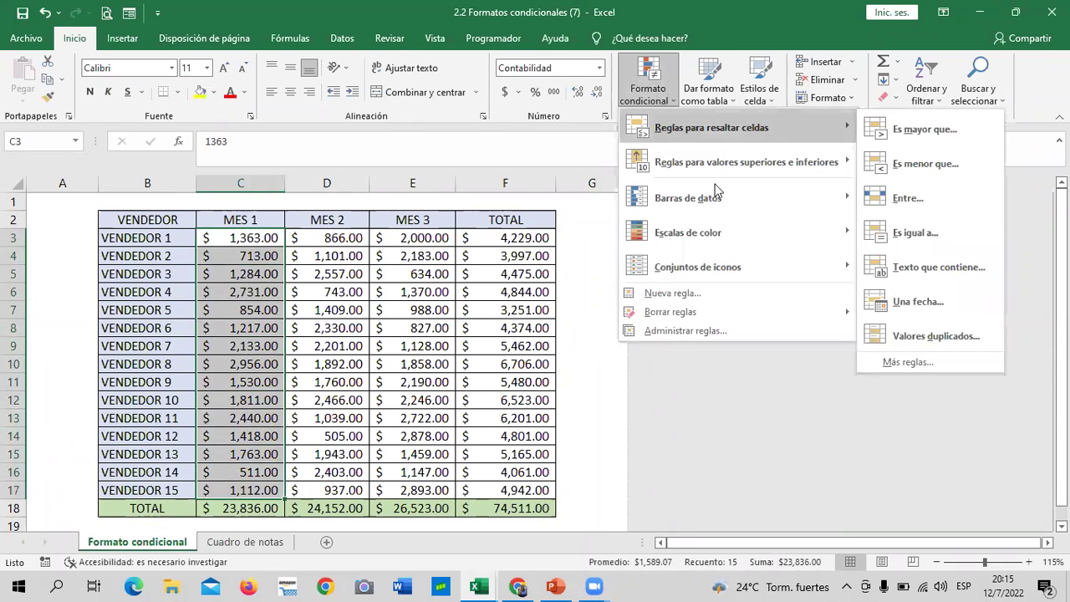
mouse_move(688, 198)
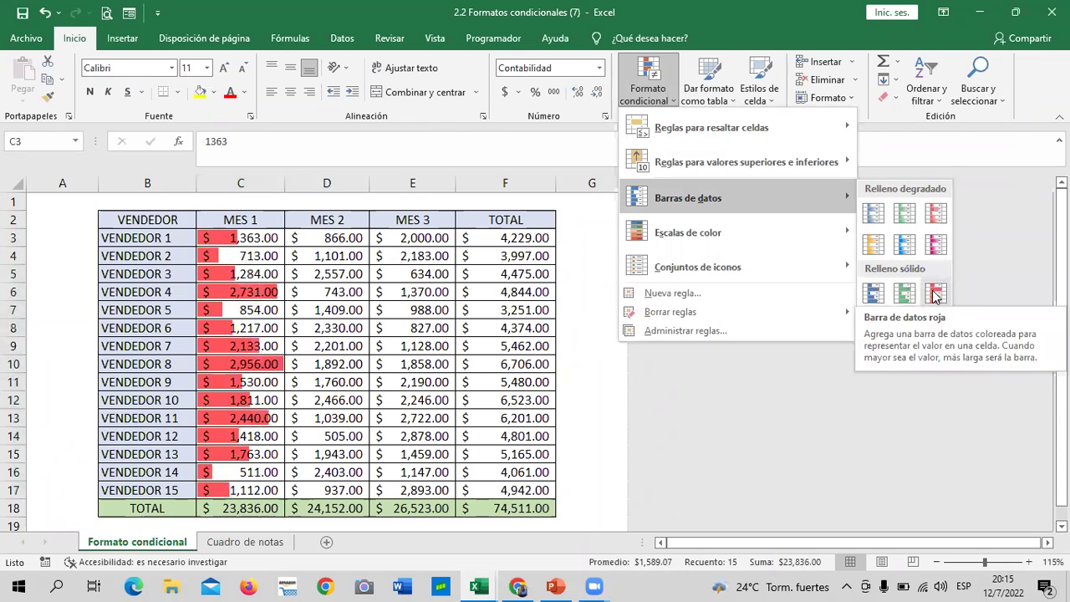
click(905, 217)
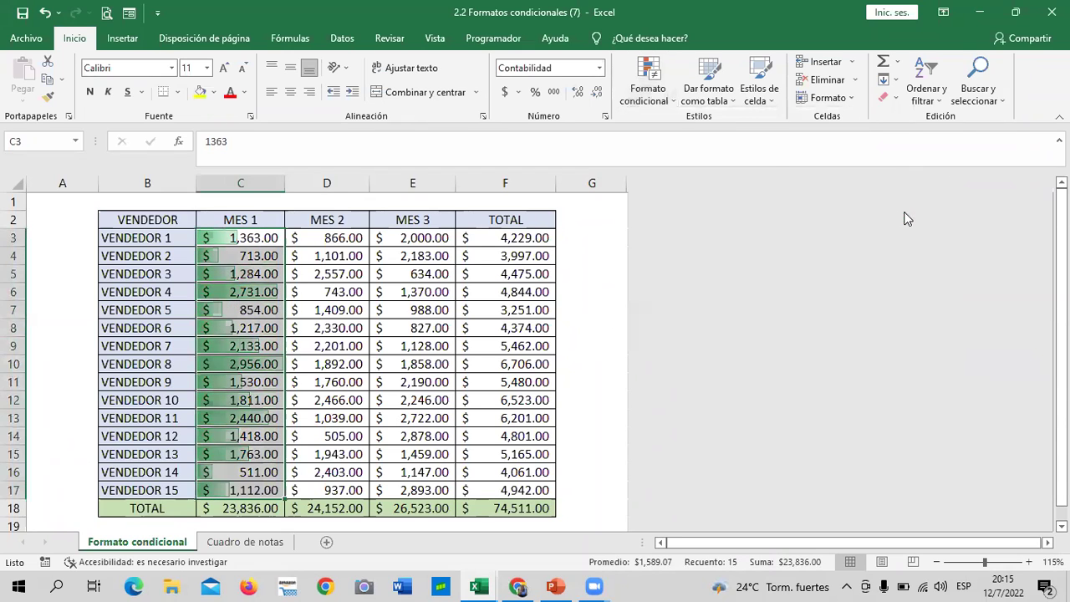
click(579, 243)
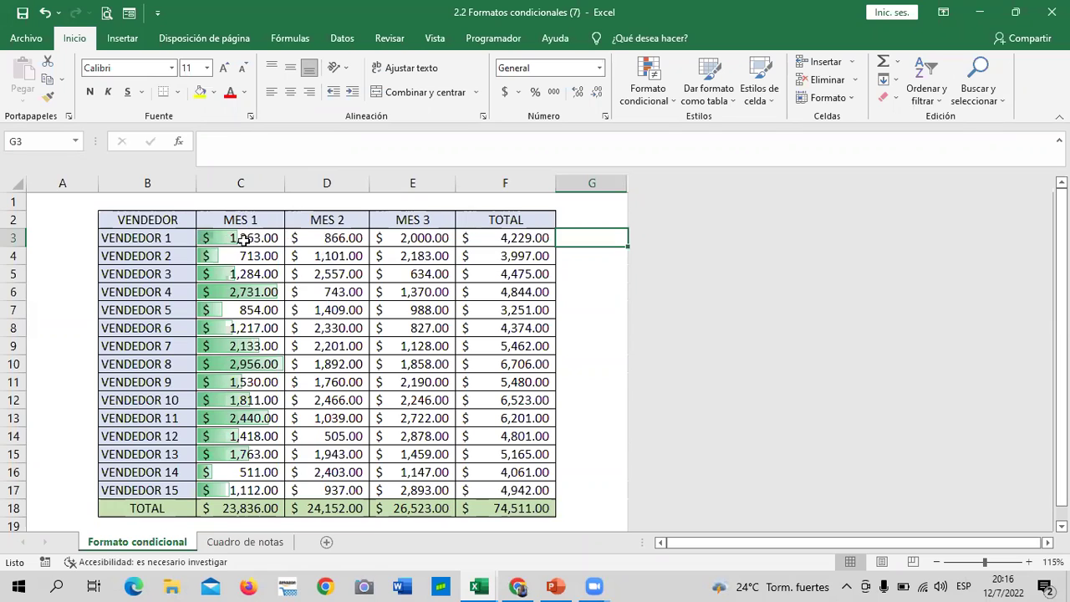
click(219, 491)
click(204, 473)
click(207, 457)
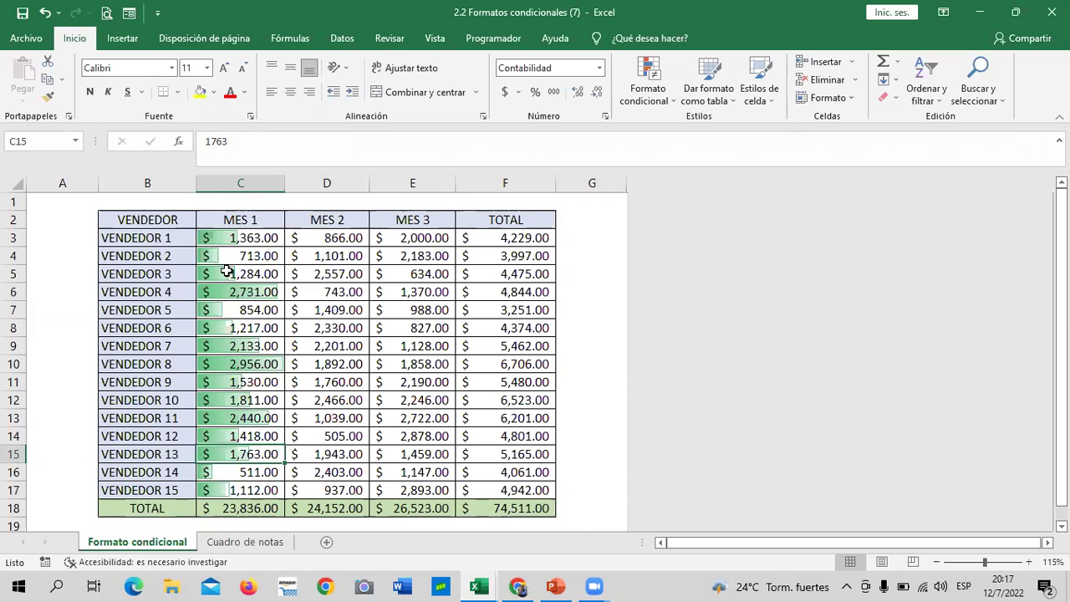
click(607, 258)
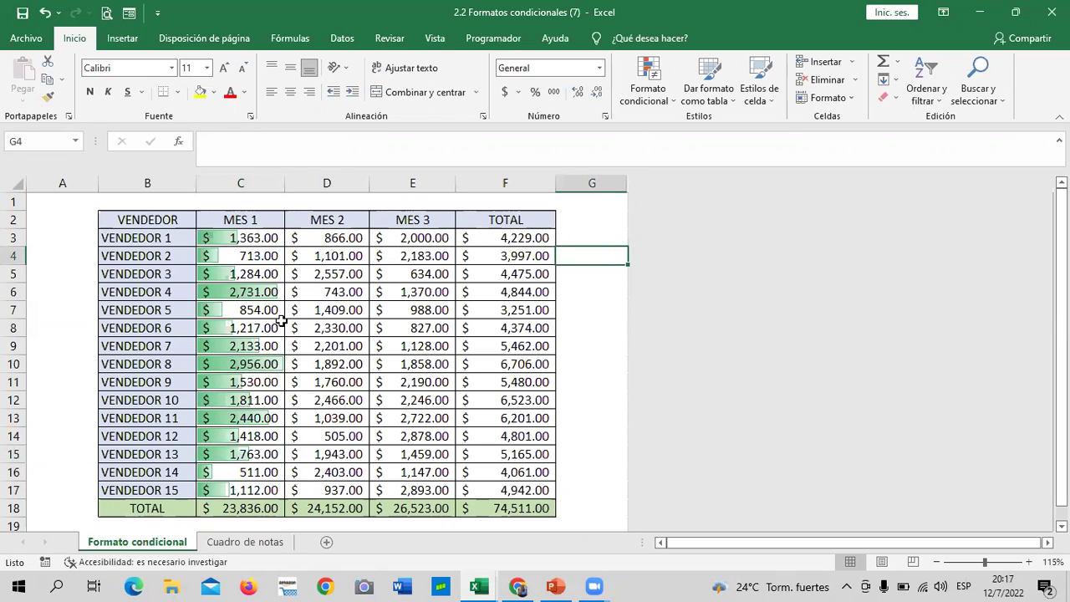
- Give the MES 2 amounts in D3:D17 the three coloured arrows icon set
drag(339, 239, 338, 490)
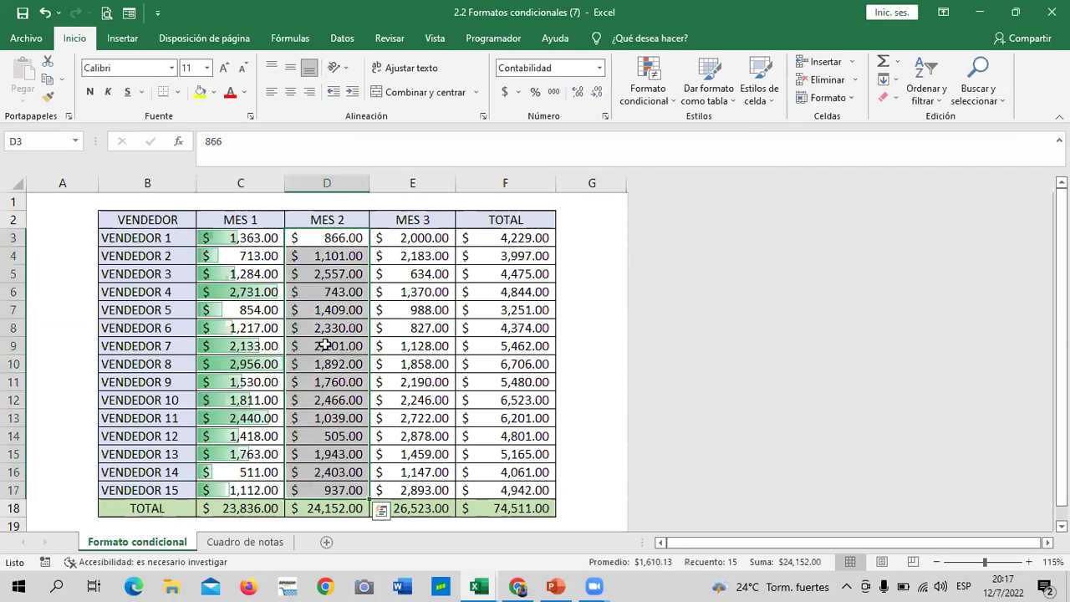
click(669, 105)
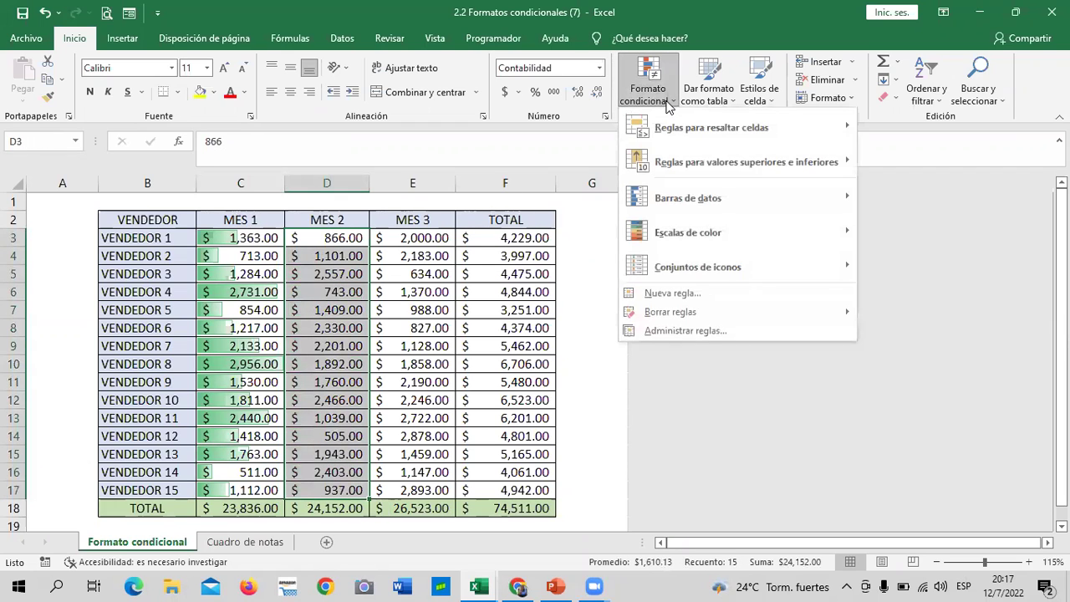
mouse_move(697, 266)
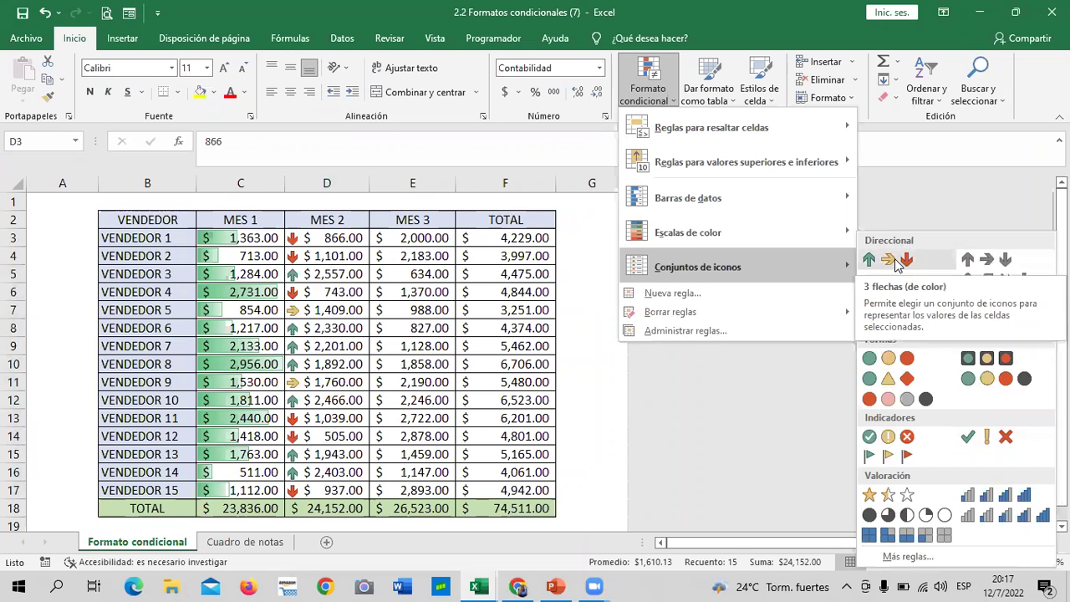
click(897, 263)
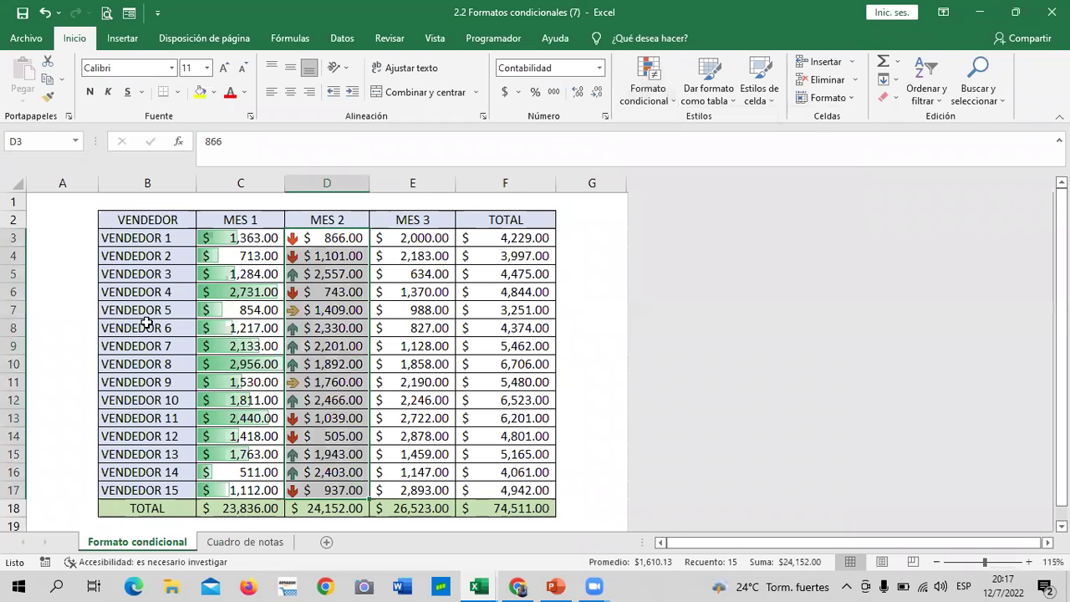
- Deselect column D and select the MES 3 values E3:E17
click(568, 240)
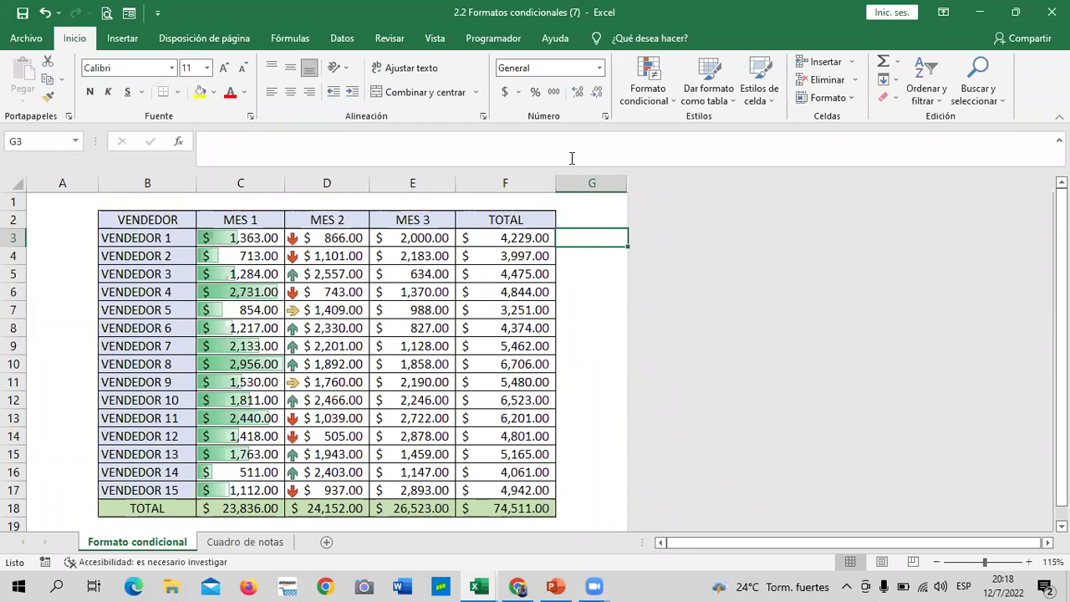
drag(410, 239, 409, 490)
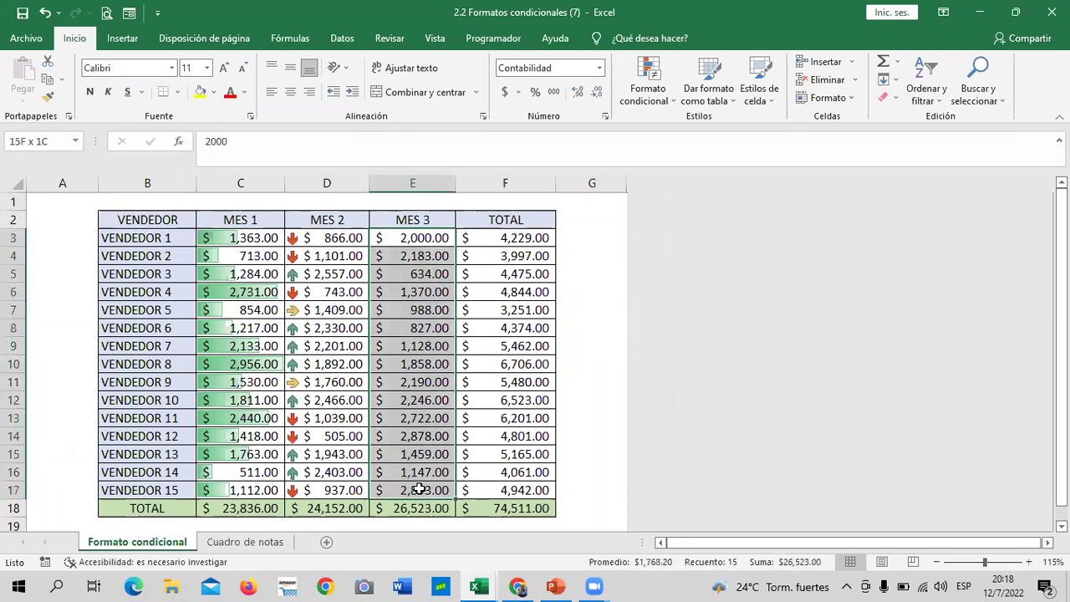
- Open Formato condicional to preview colour scales on the MES 3 values
click(660, 99)
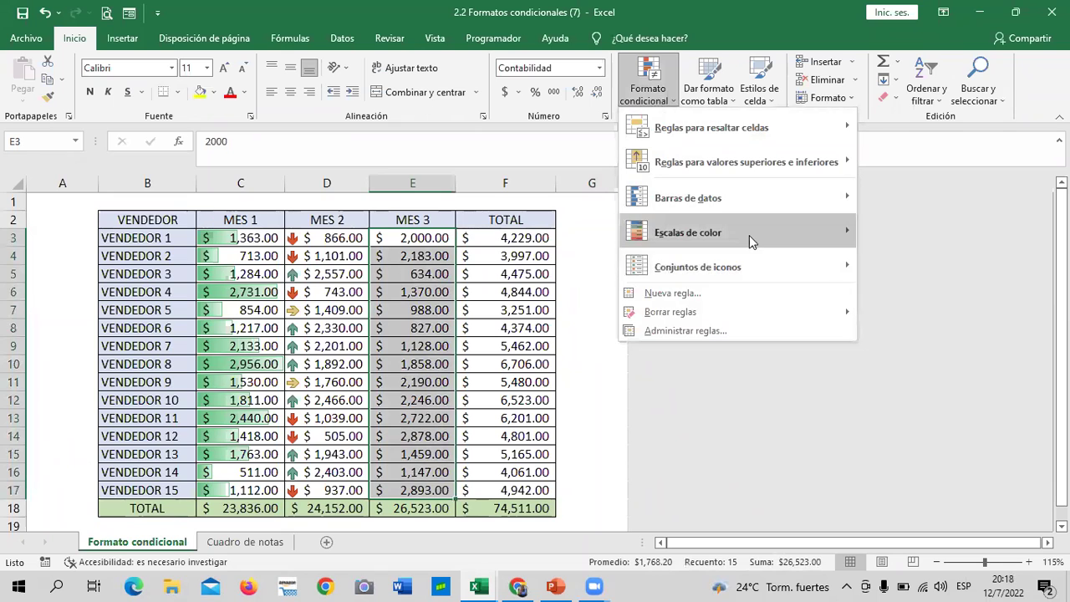
mouse_move(689, 233)
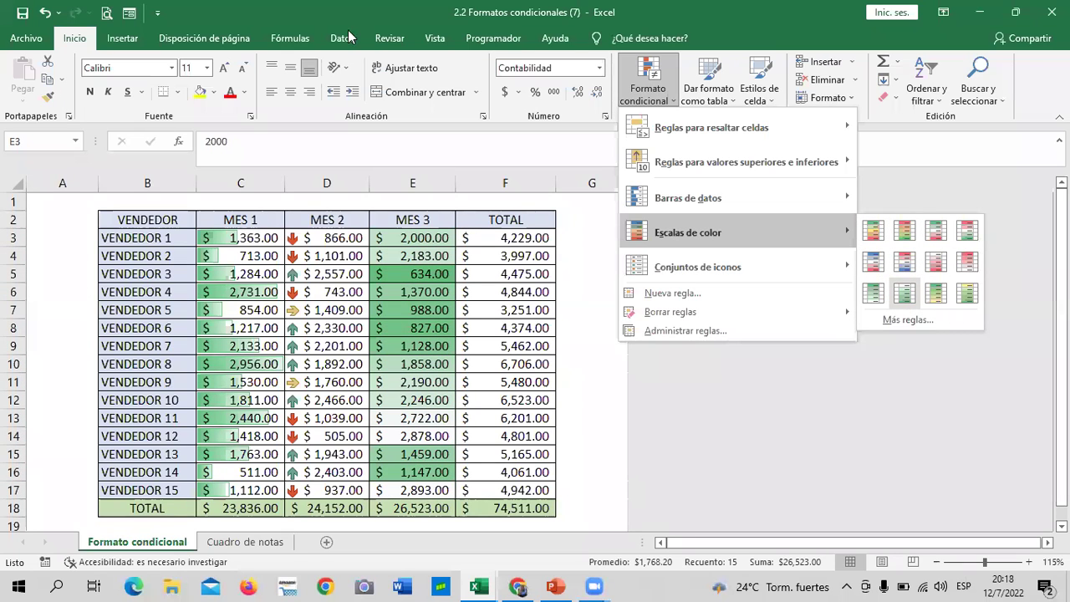
- Close the conditional formatting menu without a colour scale and deselect the MES 3 values
key(Escape)
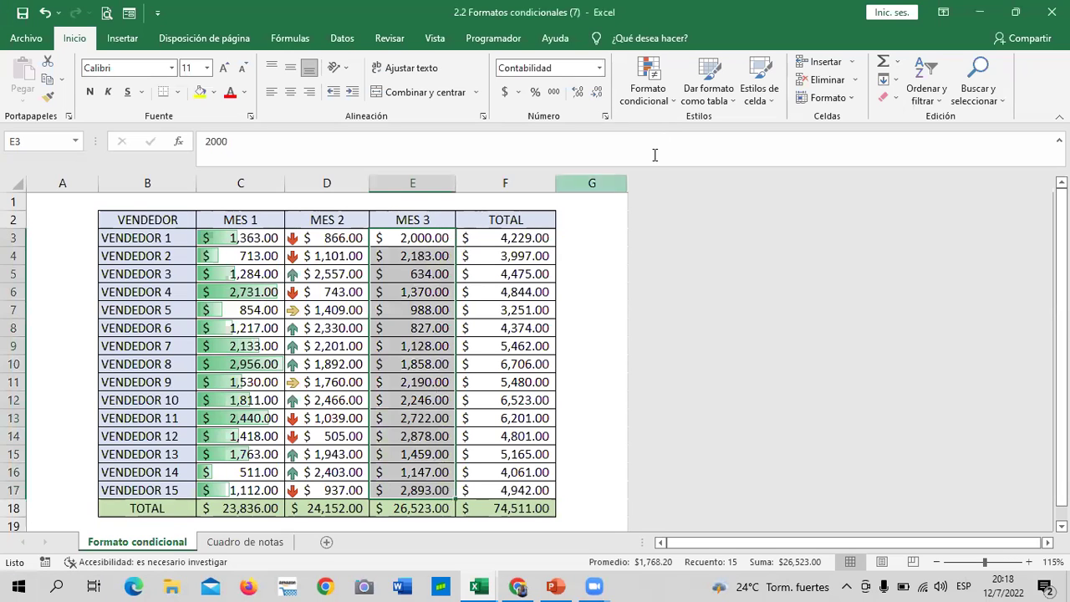
click(648, 84)
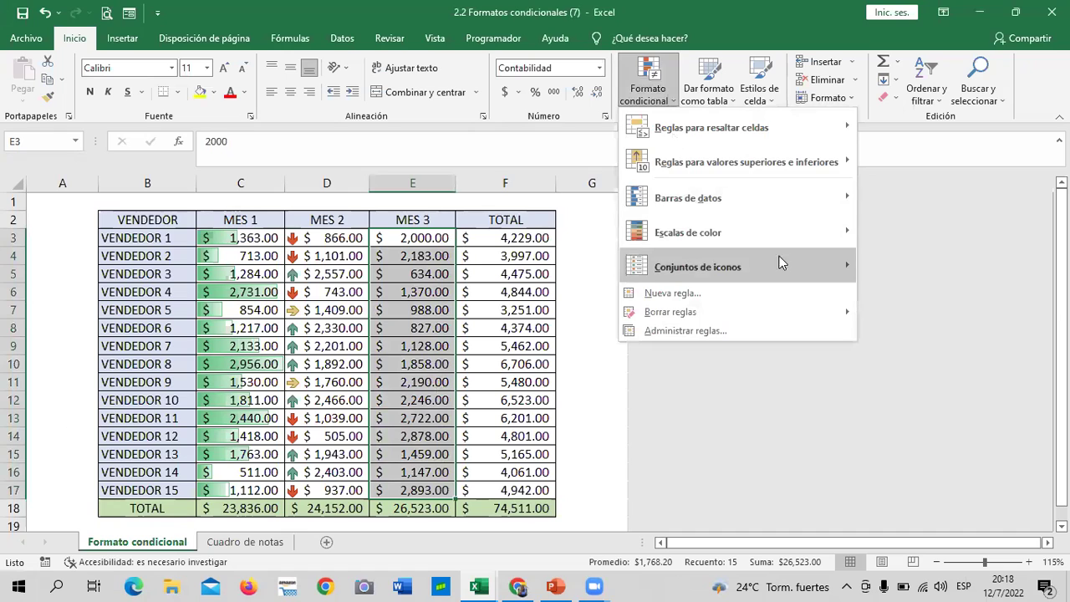
mouse_move(736, 232)
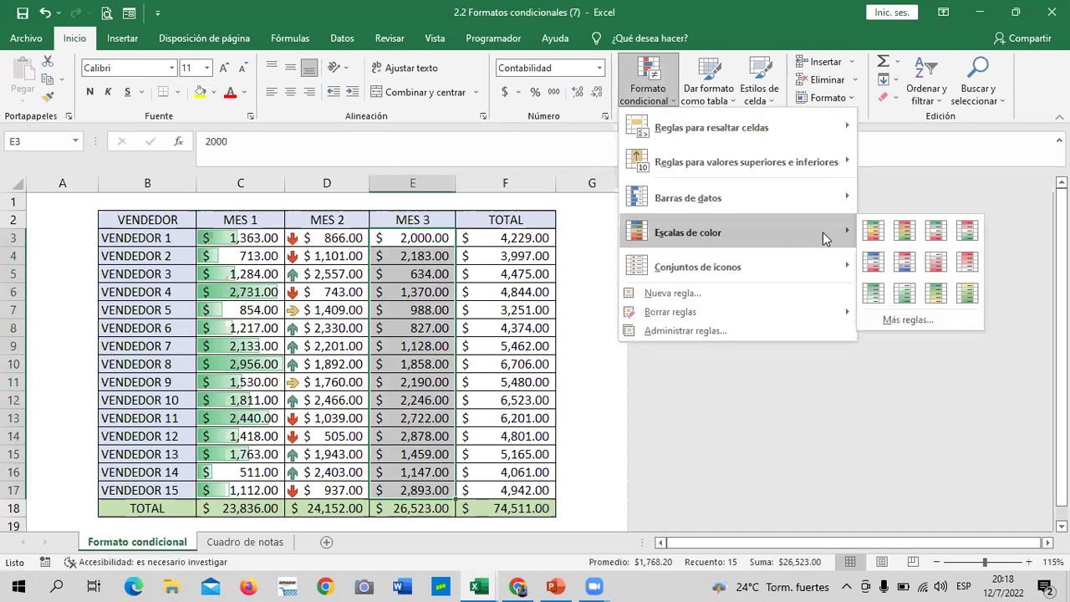
click(589, 217)
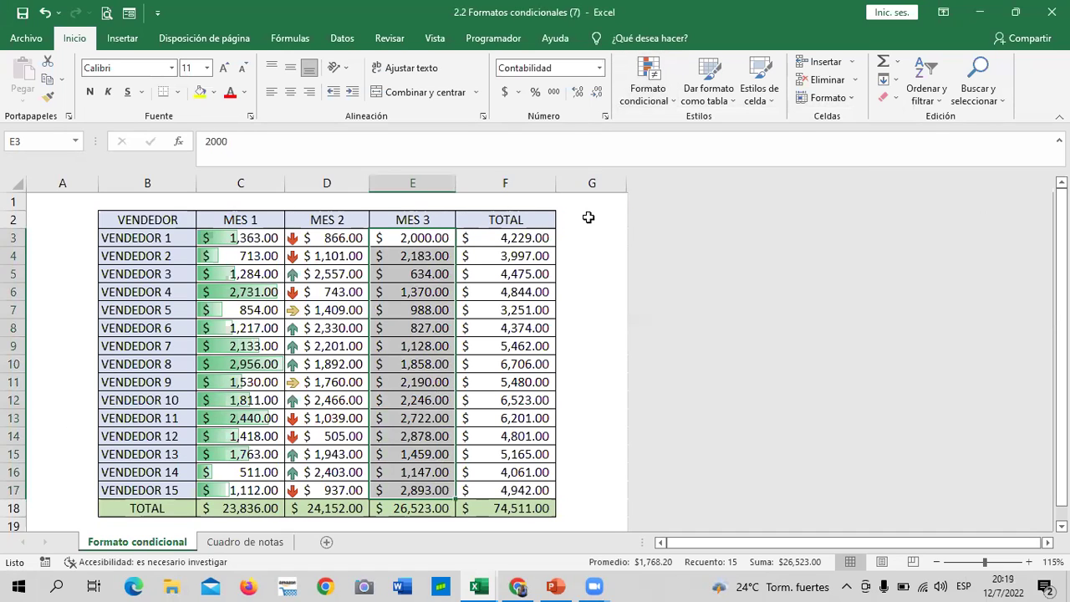
click(579, 271)
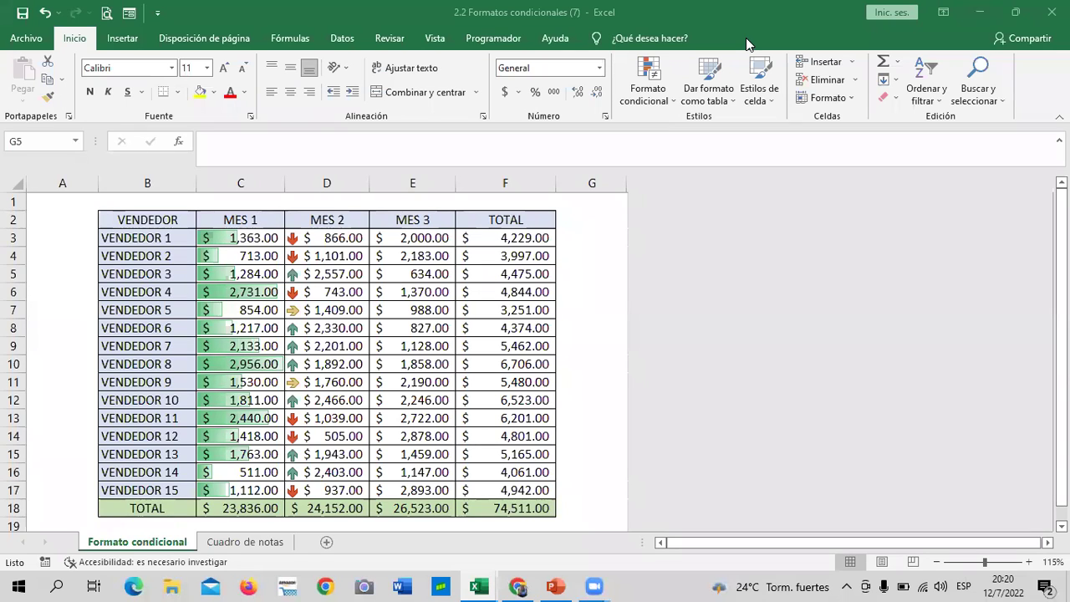
- Select E3:E17 and start a custom two-colour scale rule via Escalas de color > Más reglas
click(612, 274)
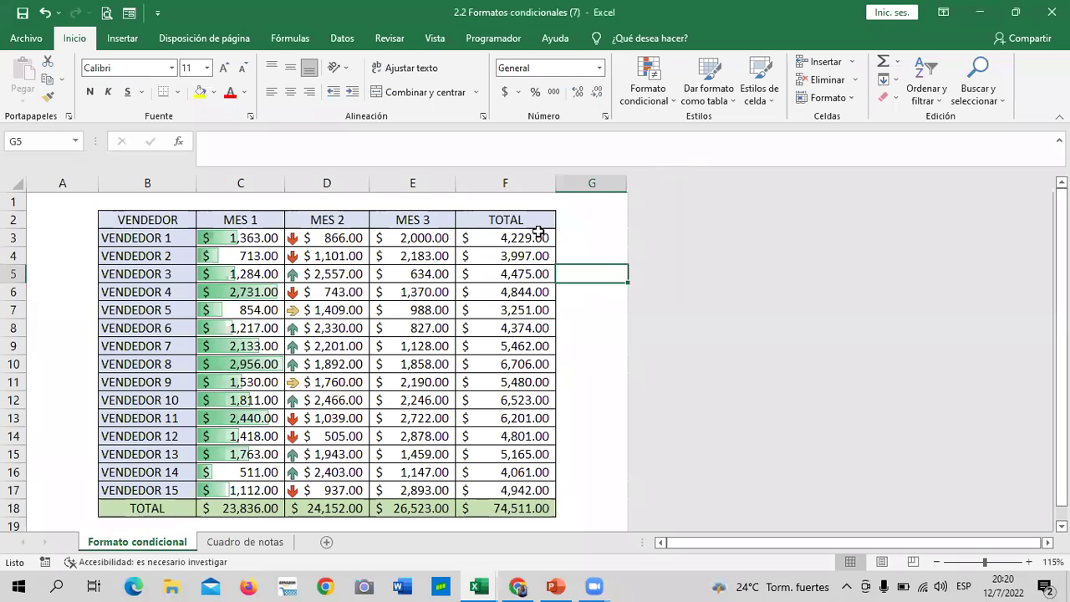
drag(425, 240, 426, 490)
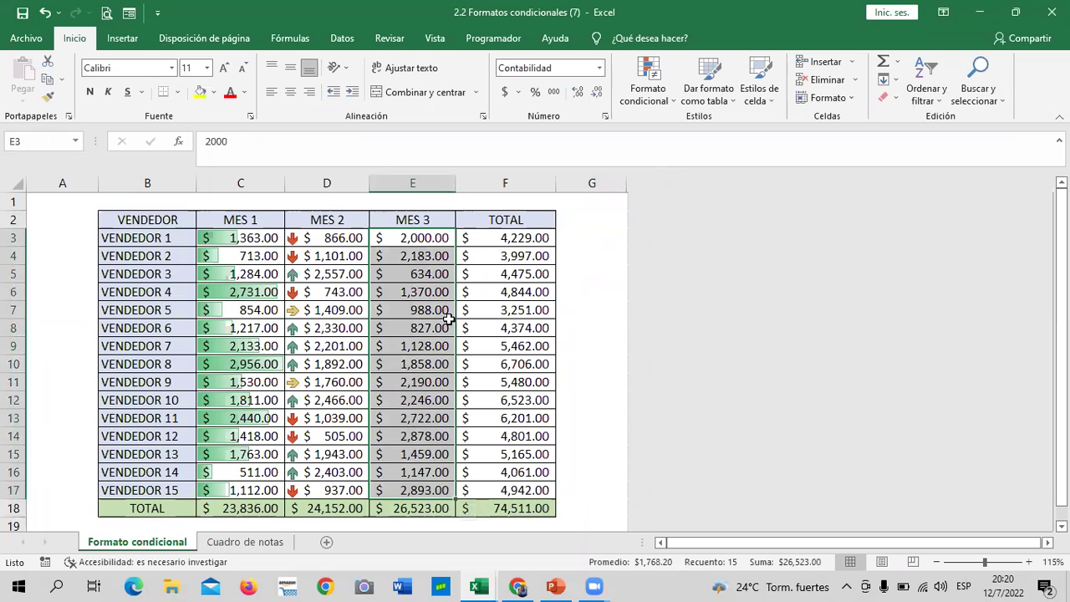
click(669, 103)
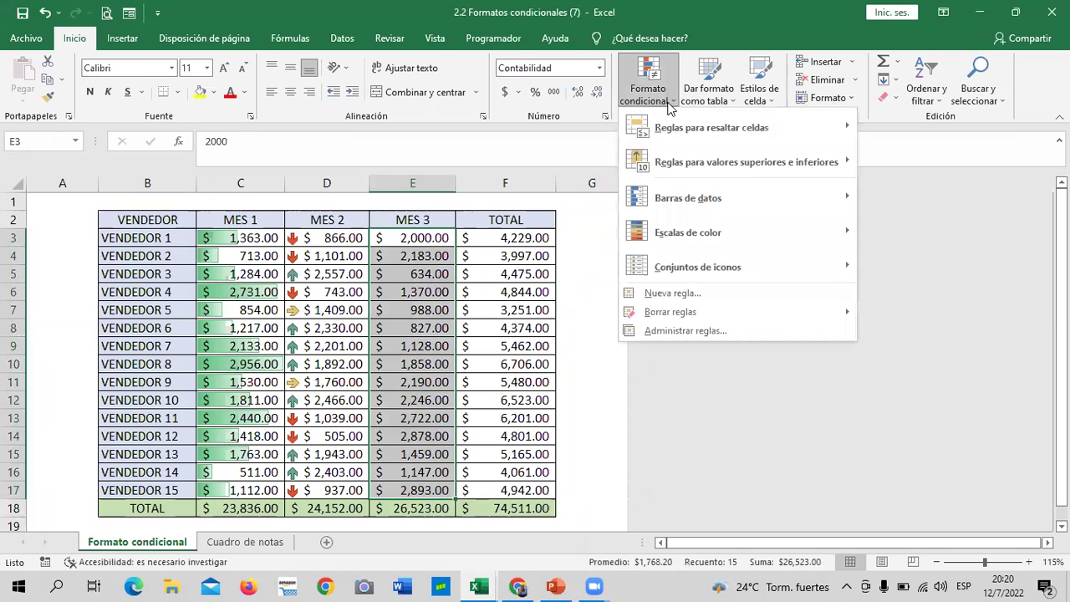
mouse_move(688, 232)
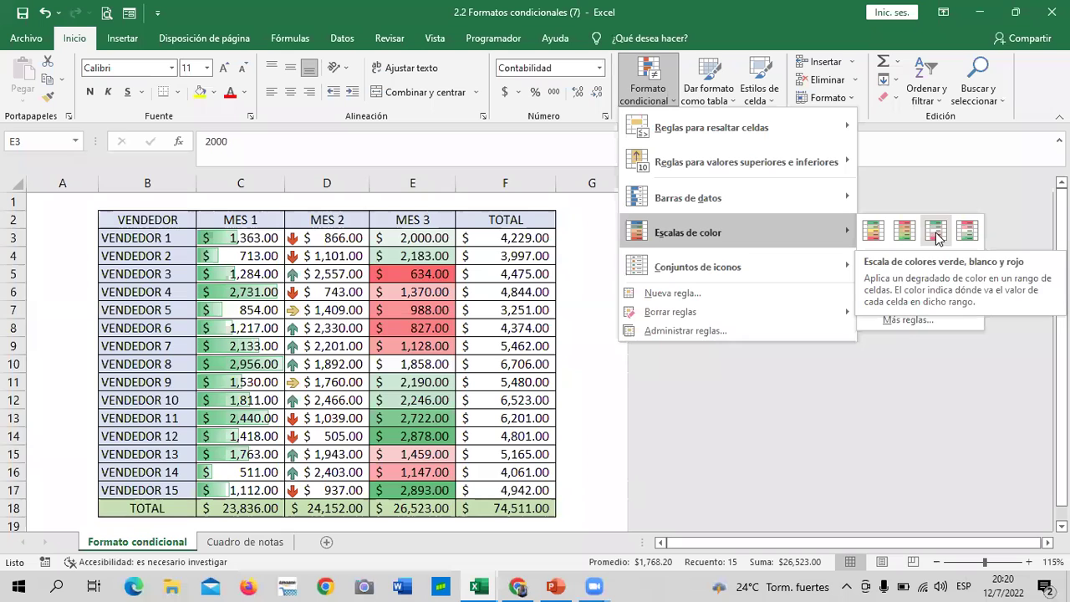
click(908, 321)
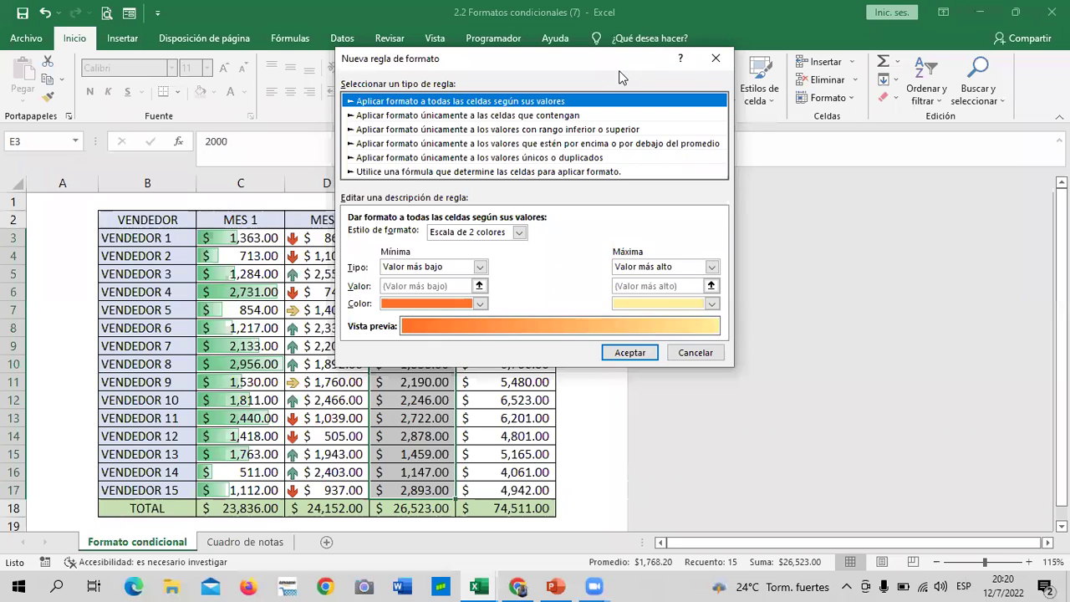
- Review the rule's options, keeping lowest/highest value and the Escala de 2 colores style
drag(620, 76, 751, 91)
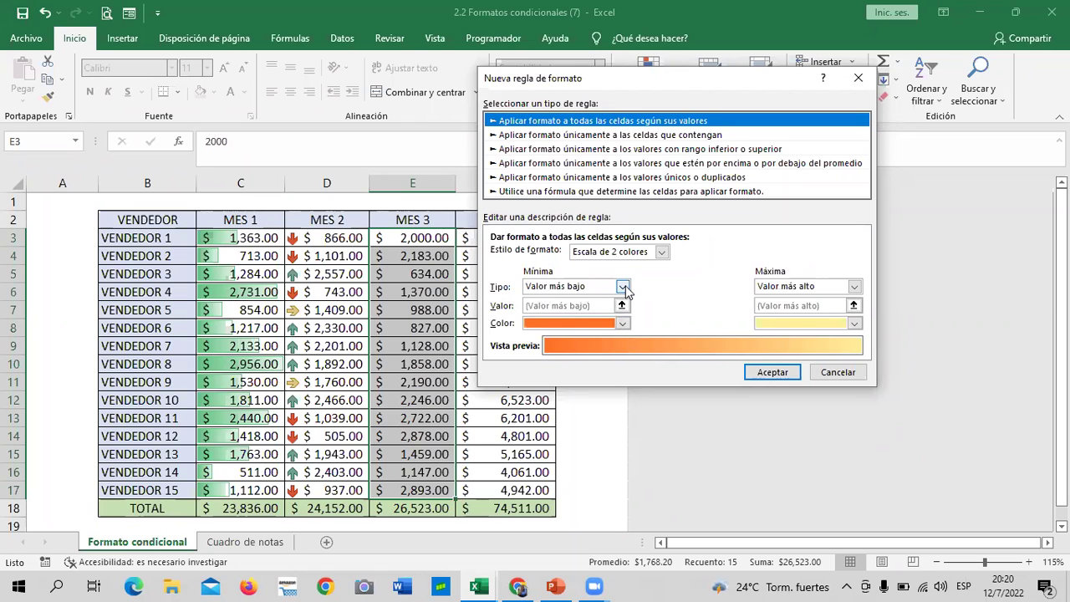
click(622, 286)
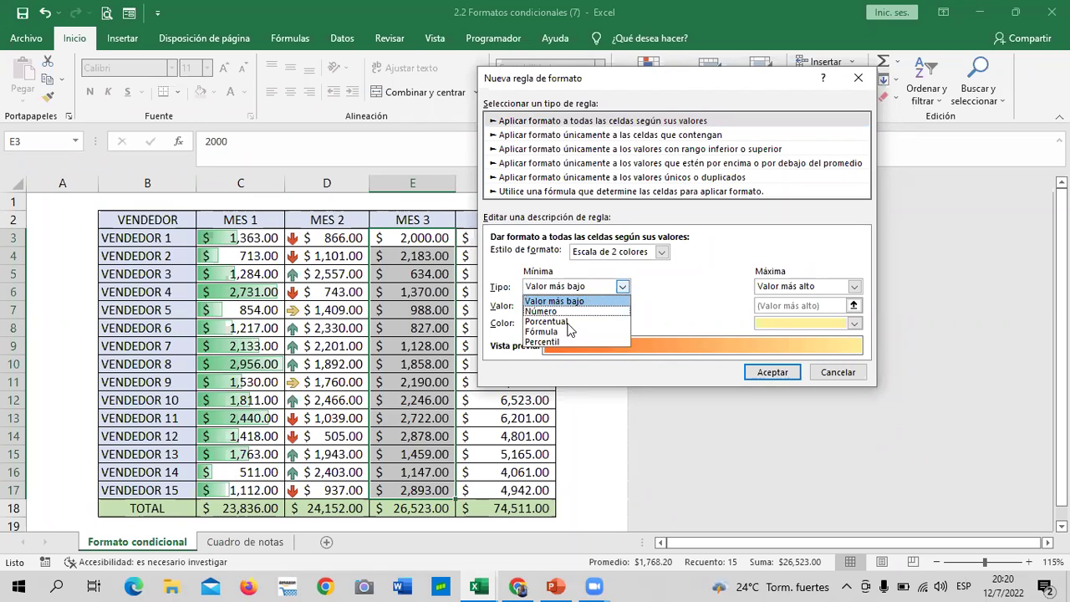
click(694, 305)
click(855, 286)
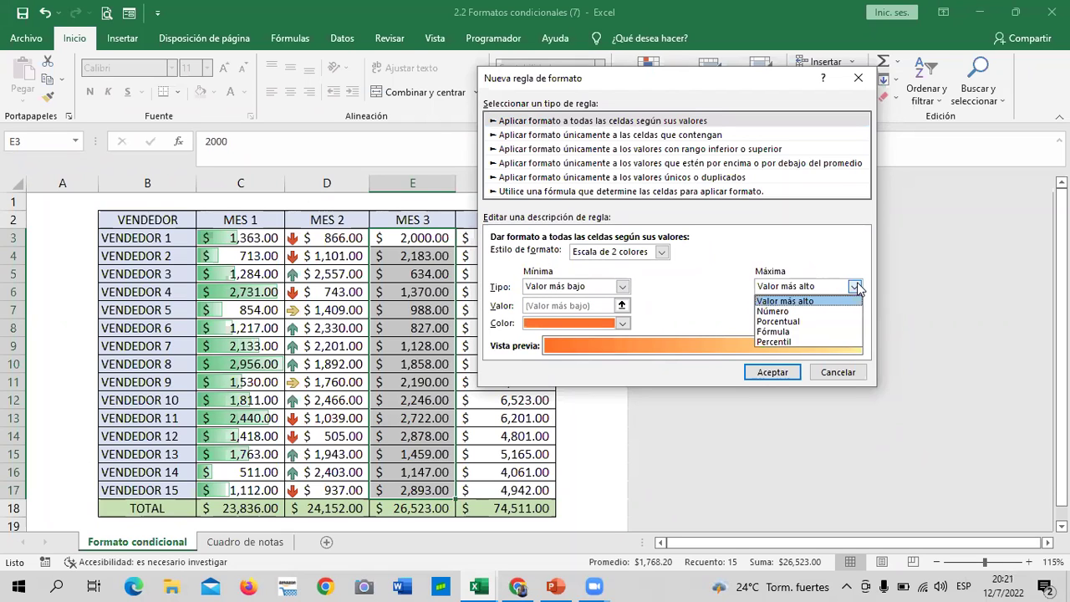
click(831, 301)
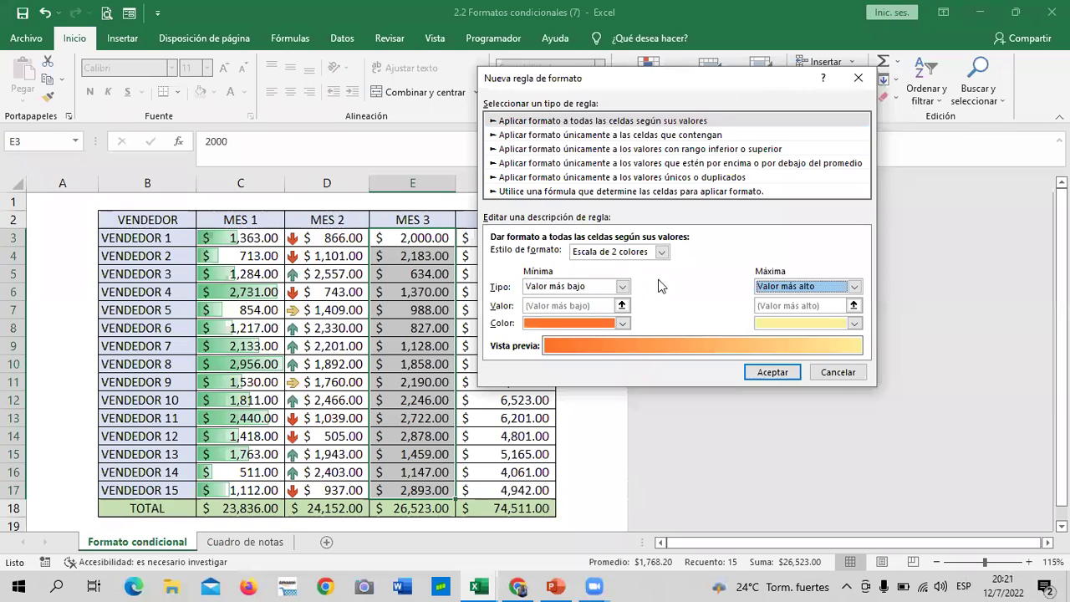
click(663, 252)
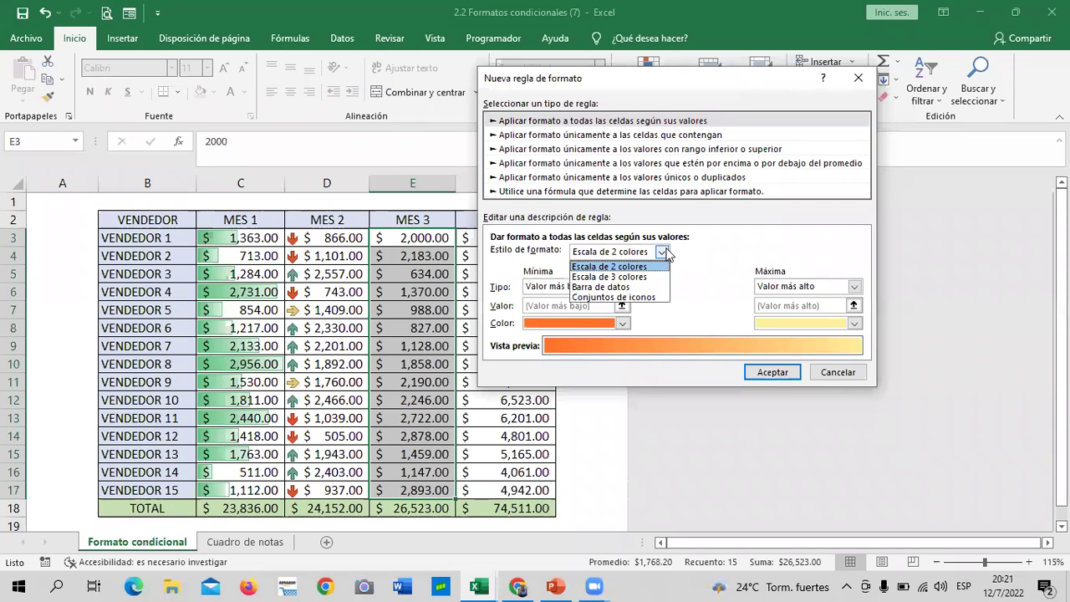
click(737, 271)
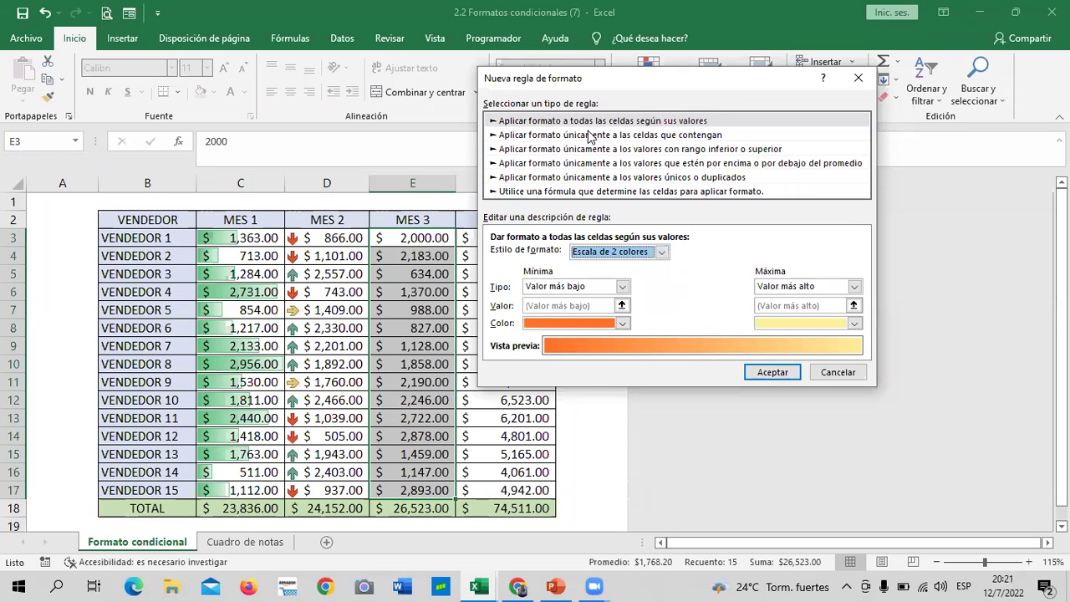
- Browse the rule types: all cells, certain values, formula-based, and unique or duplicate values
click(524, 125)
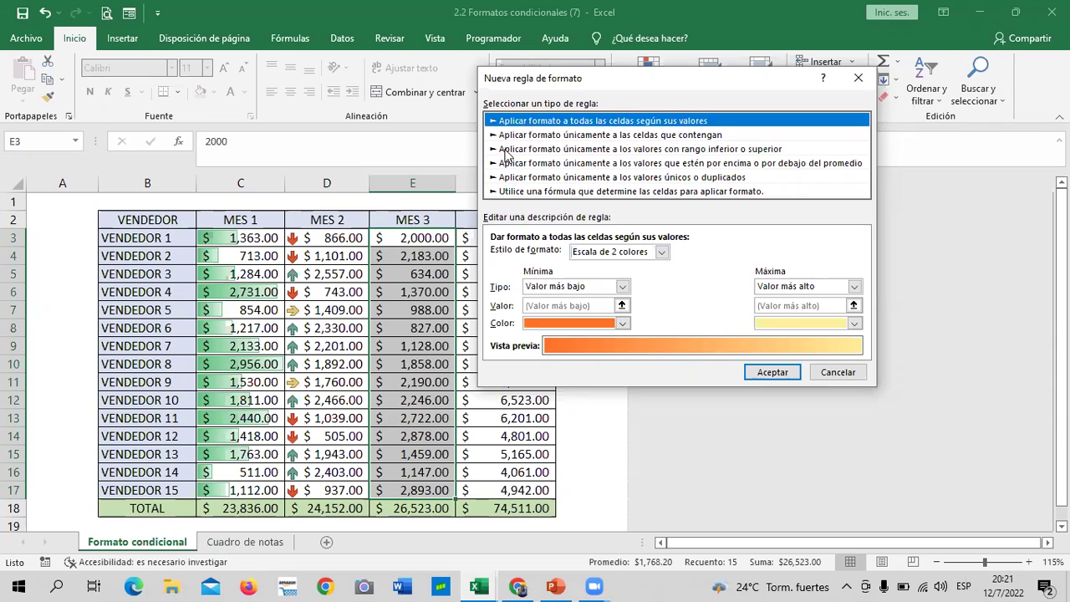
click(515, 138)
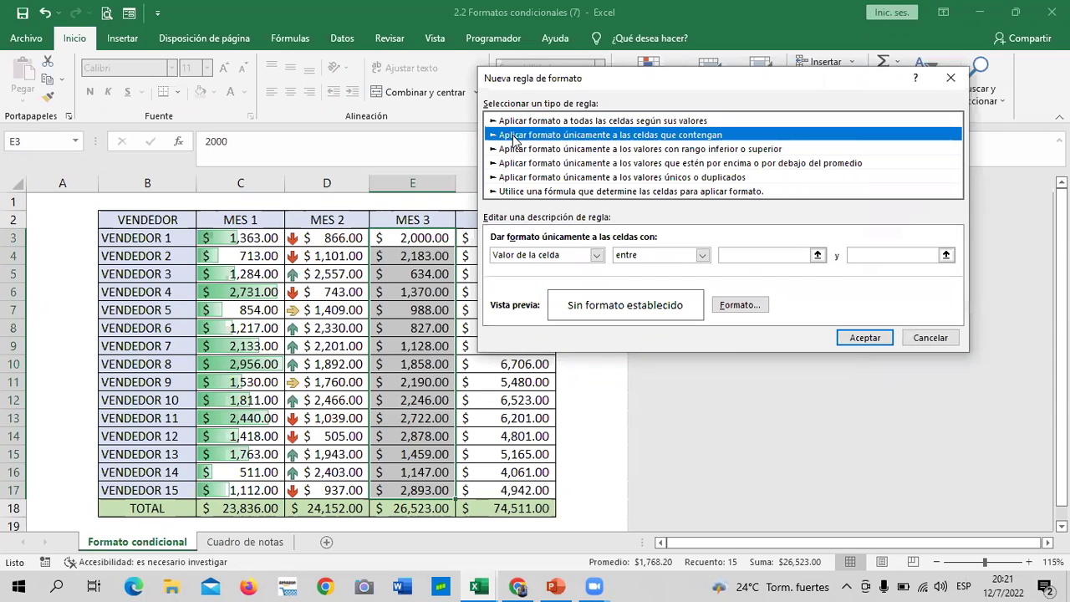
click(514, 192)
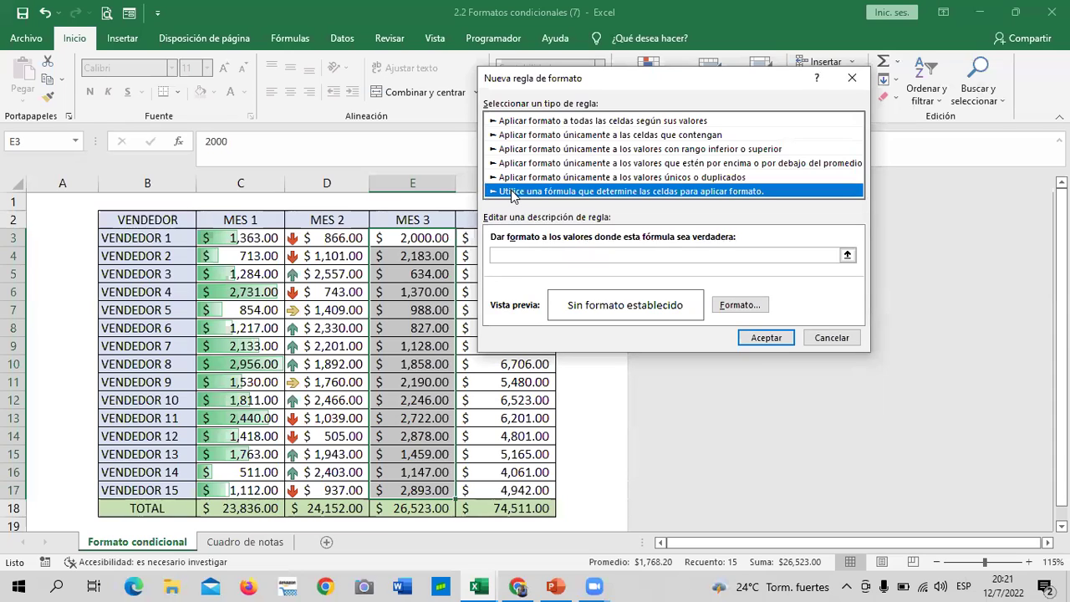
click(517, 177)
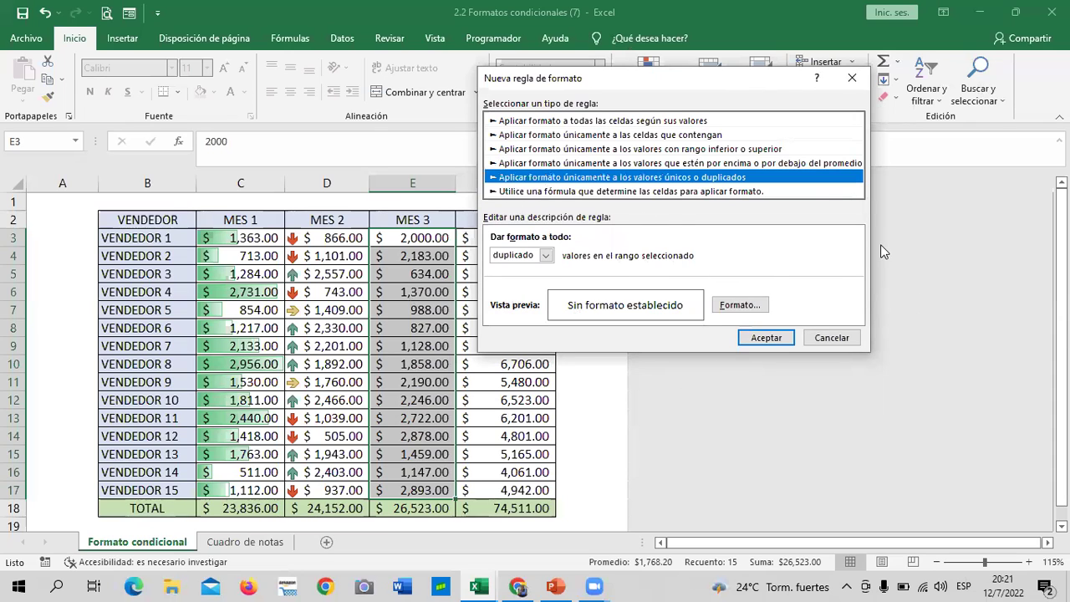
- Close the format and new-rule dialogs without changes, then select E3:E10
click(750, 306)
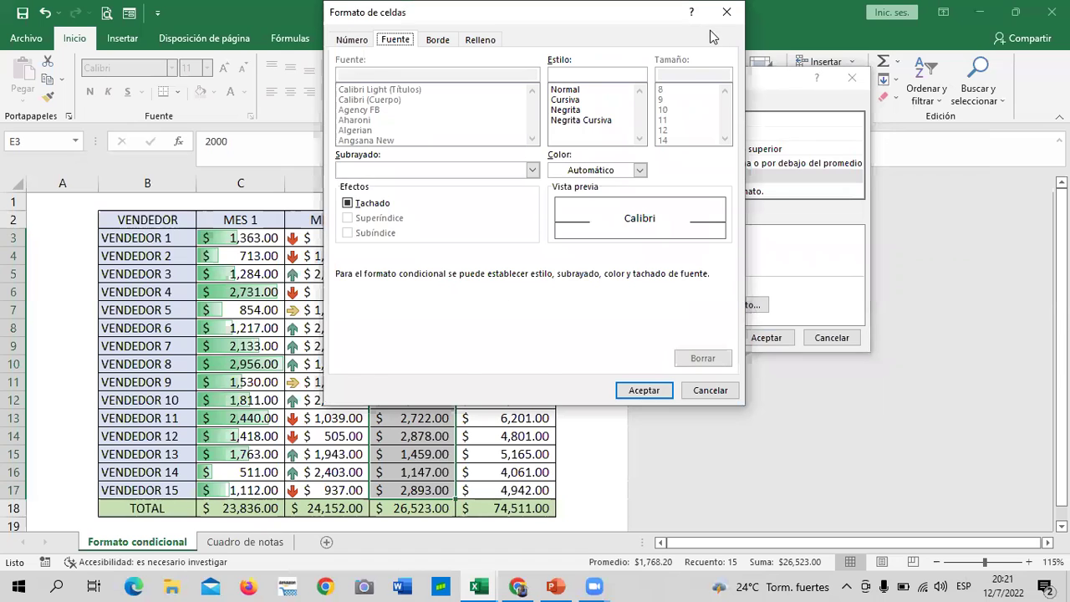
click(710, 390)
click(832, 338)
click(590, 331)
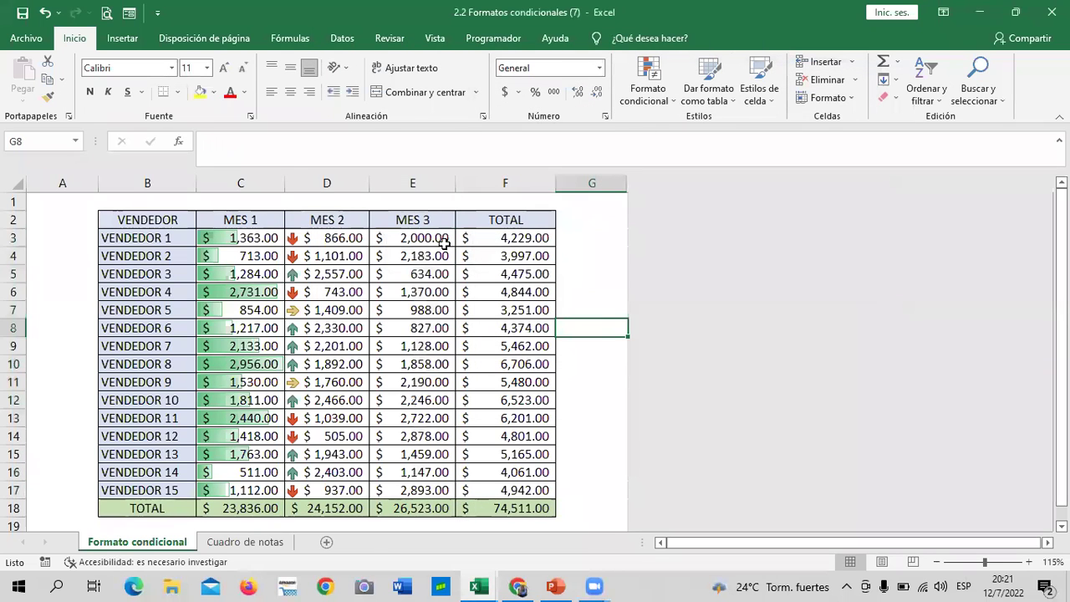
drag(435, 237, 423, 491)
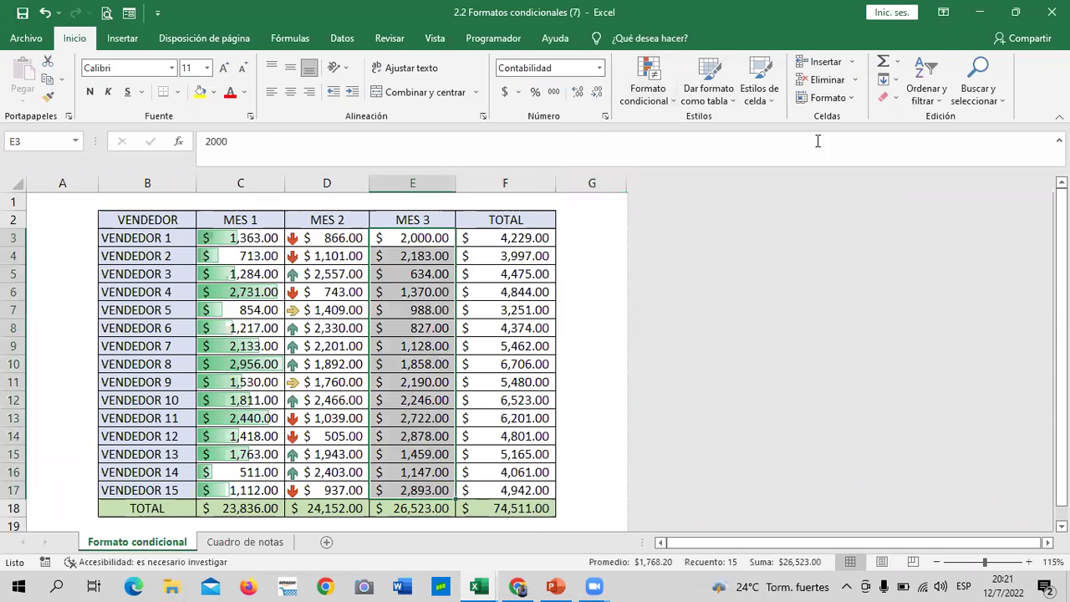
- Select the MES 3 values and open the 10 superiores top-values rule
click(592, 220)
drag(436, 234, 444, 491)
click(647, 96)
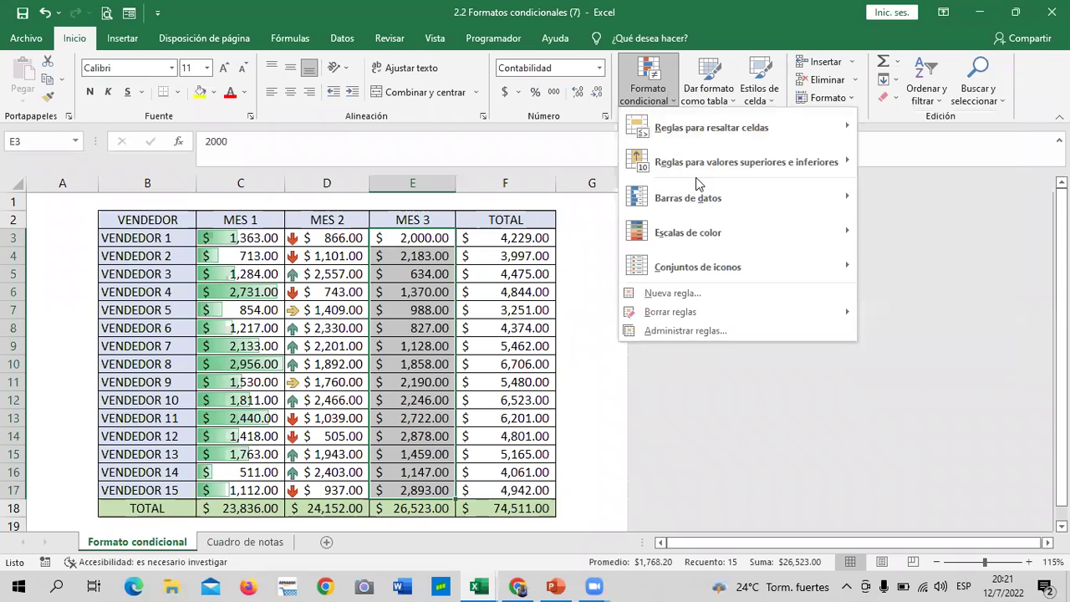
mouse_move(746, 163)
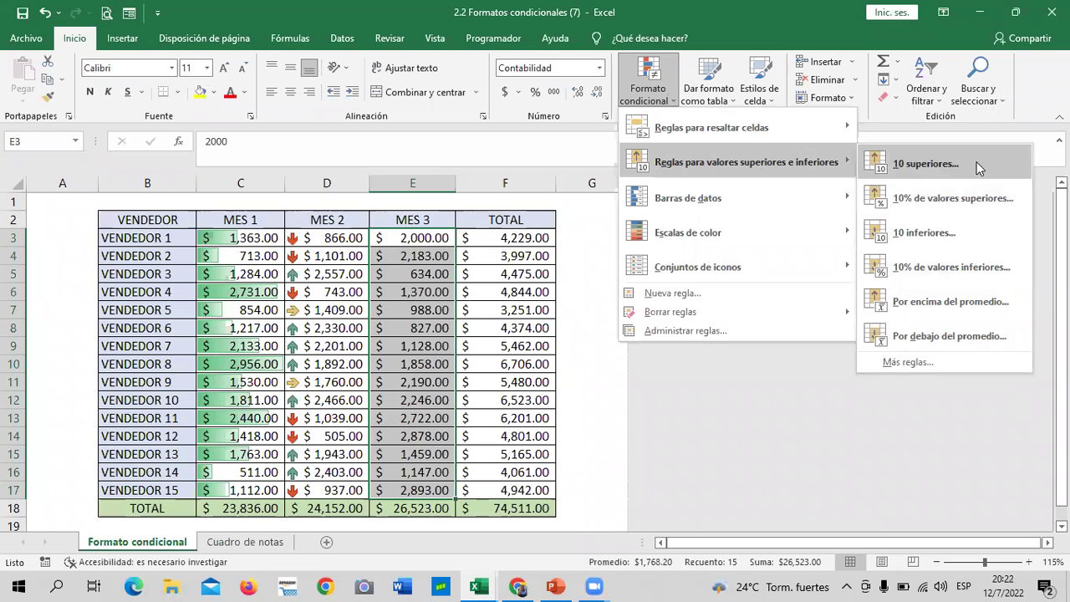
click(977, 163)
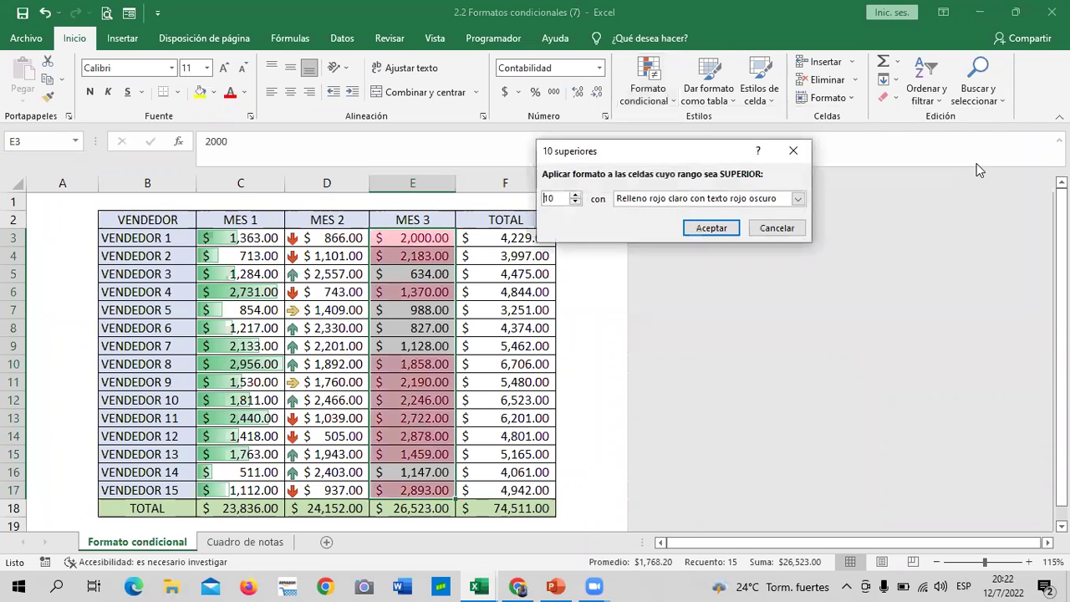
- Lower the top-values count to 5 and switch its format from green fill to Formato personalizado
click(575, 202)
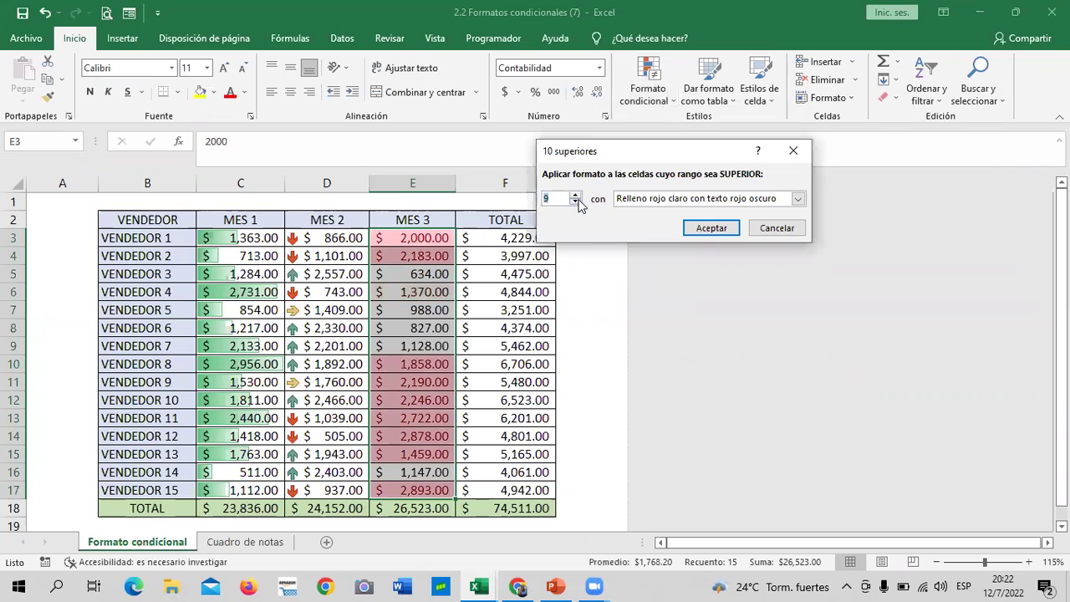
click(575, 203)
click(575, 202)
click(575, 202)
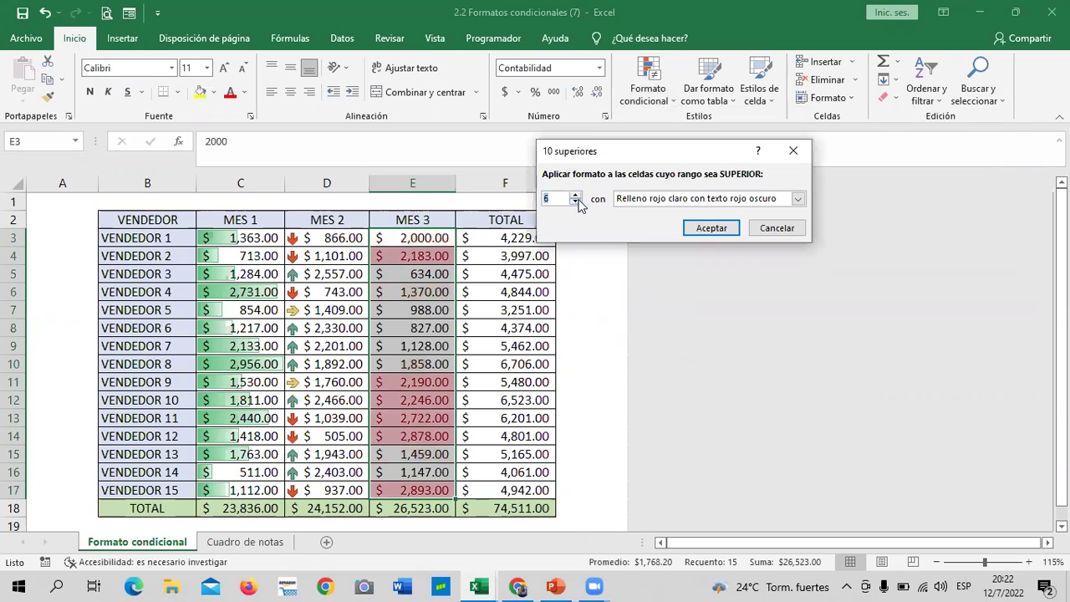
click(575, 203)
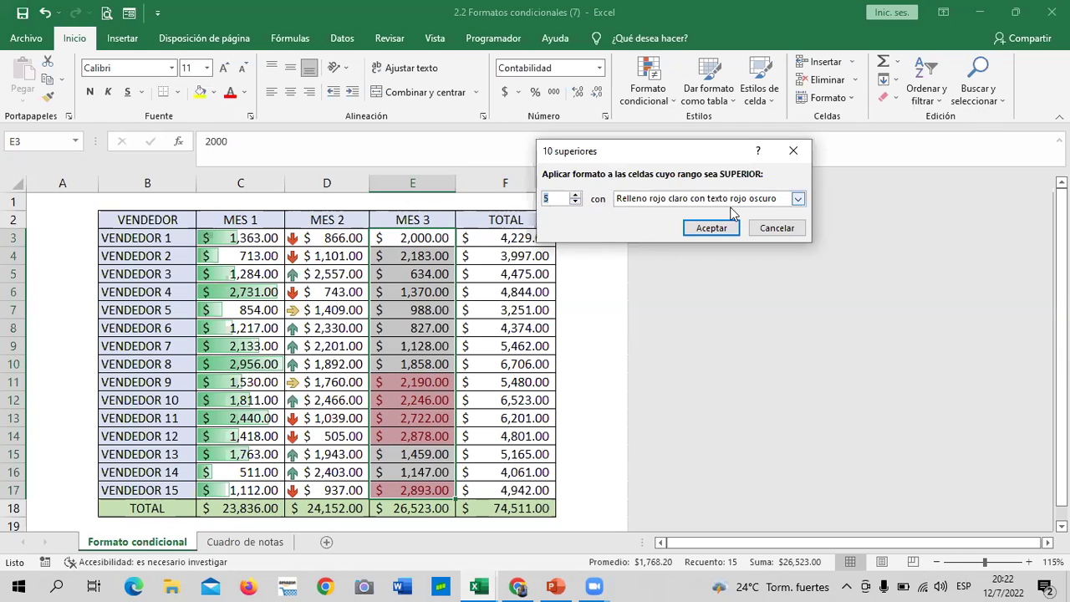
click(799, 199)
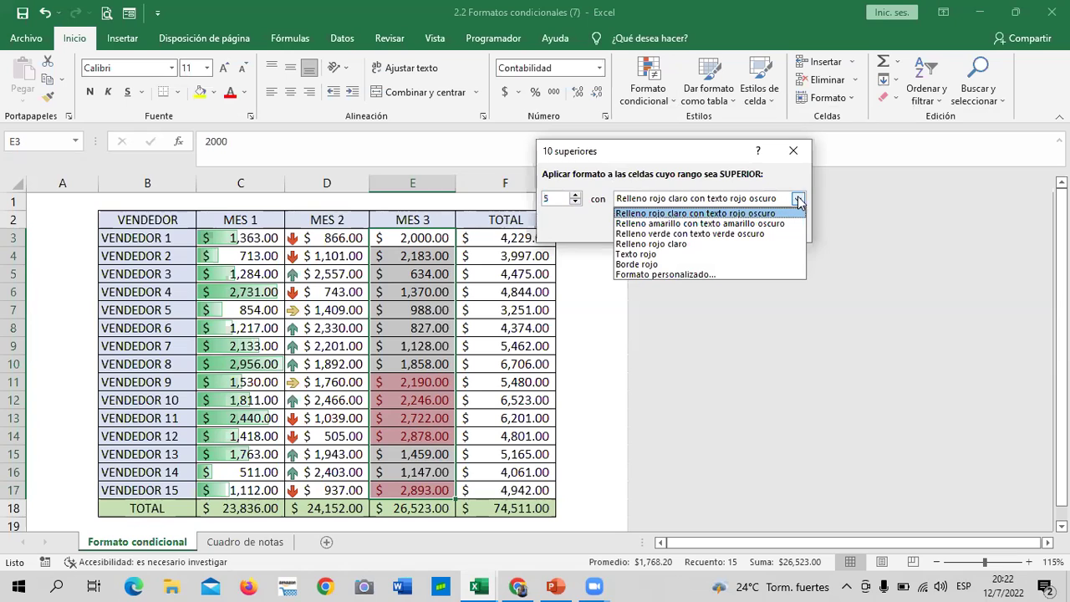
click(712, 234)
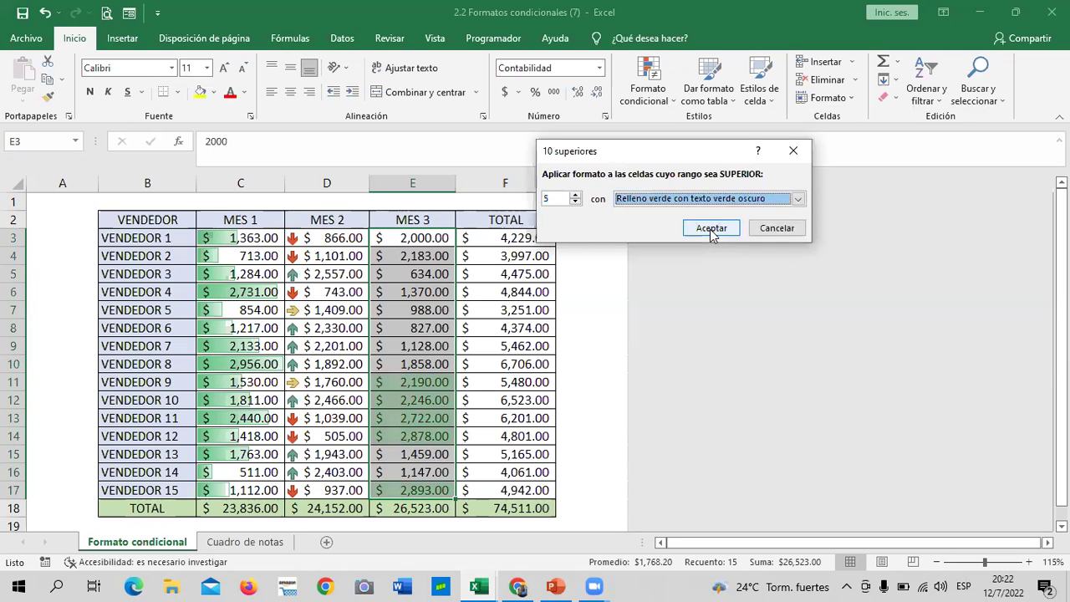
click(799, 199)
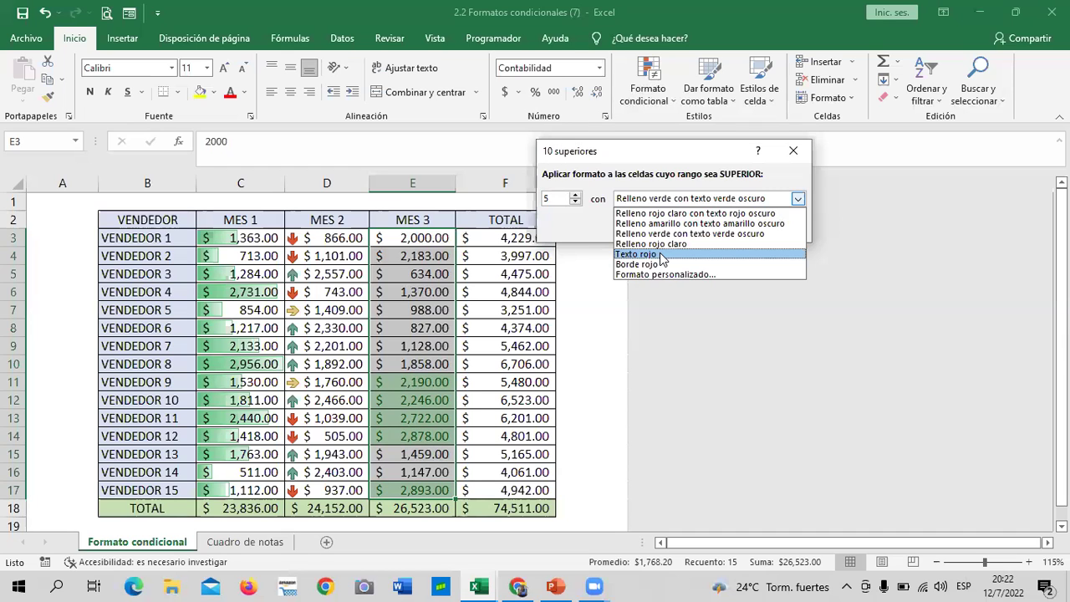
click(694, 273)
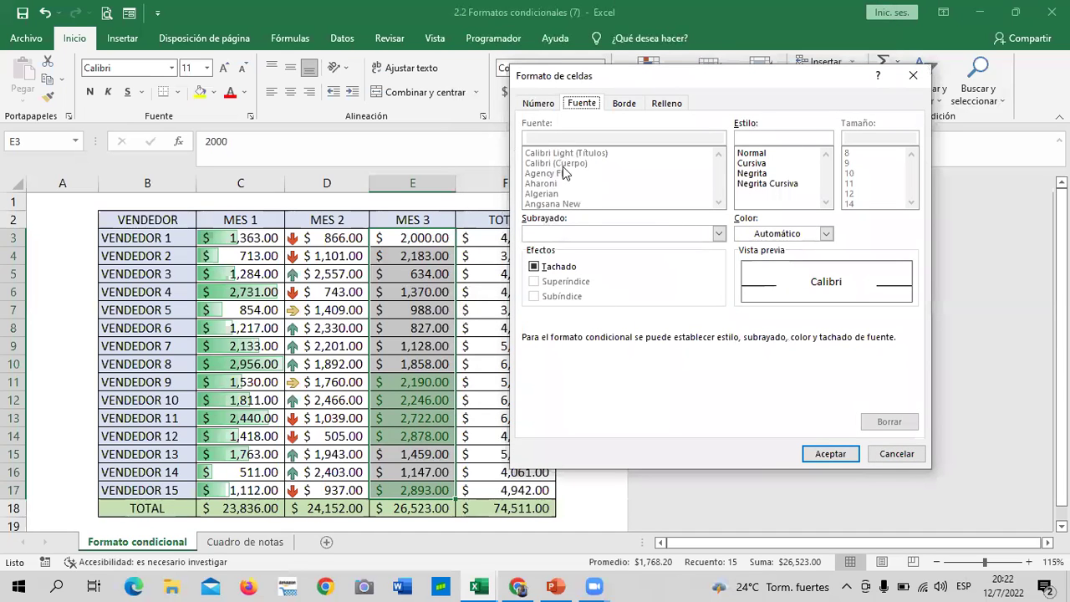
- Adjust the font style settings on the Fuente tab for the top-5 format
click(777, 184)
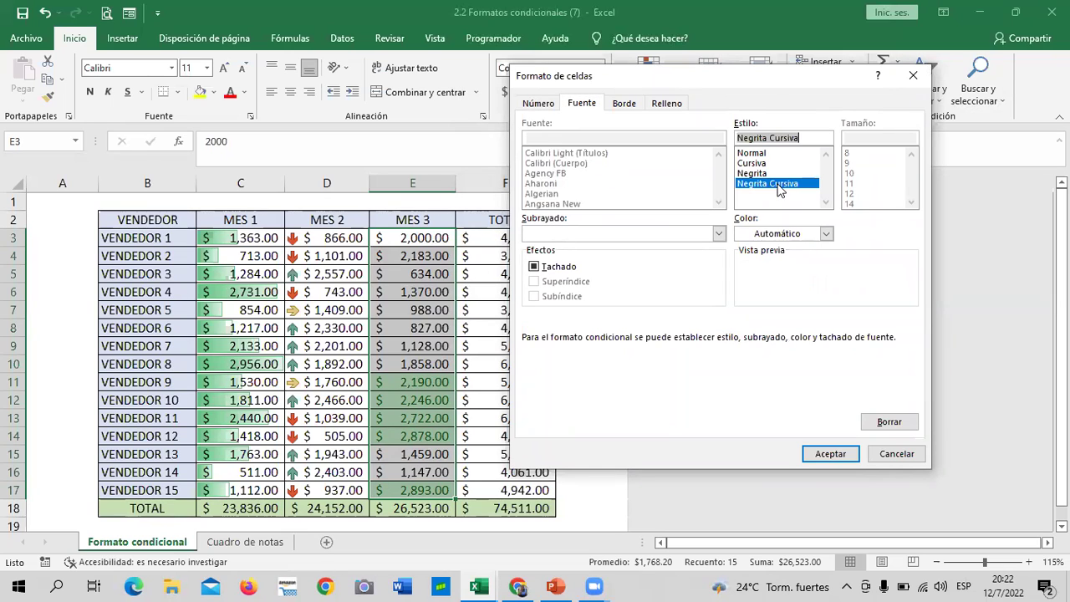
click(752, 154)
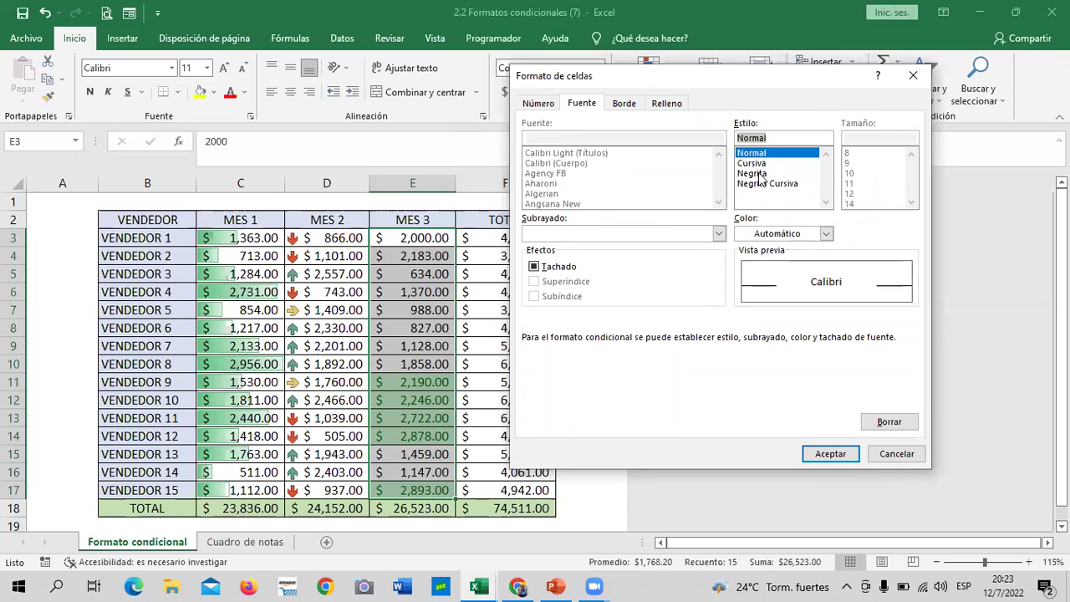
click(759, 174)
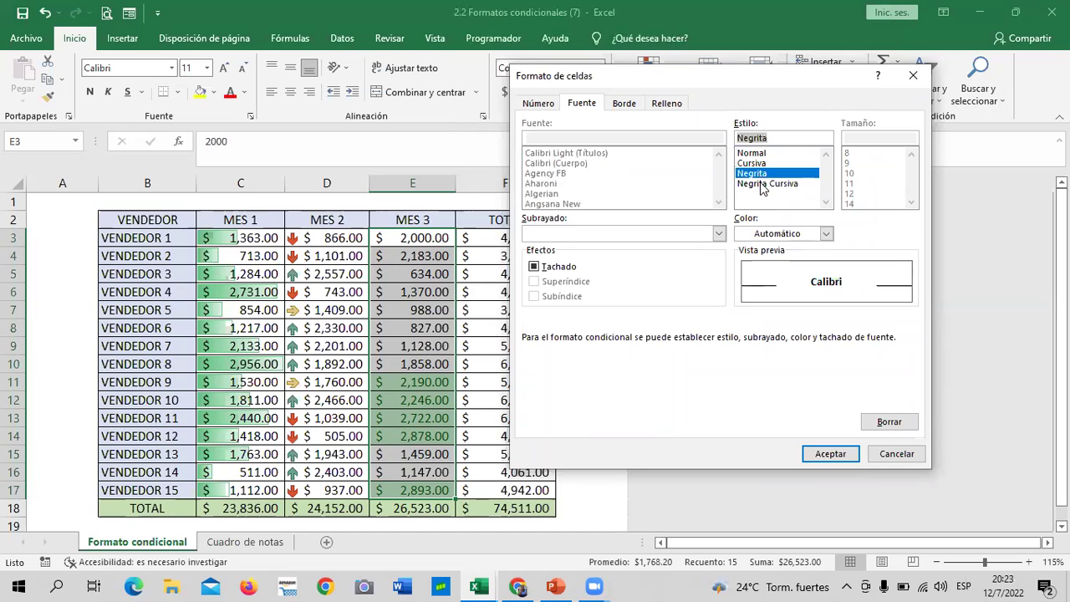
click(753, 153)
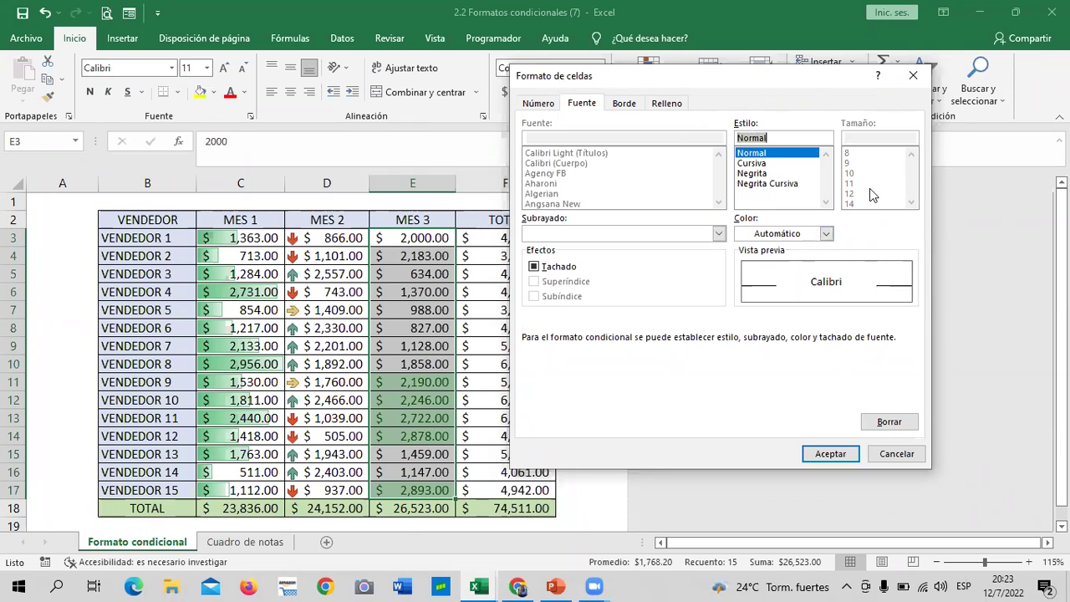
- Set the font colour to light green from Más colores and apply the top-5 rule
click(826, 233)
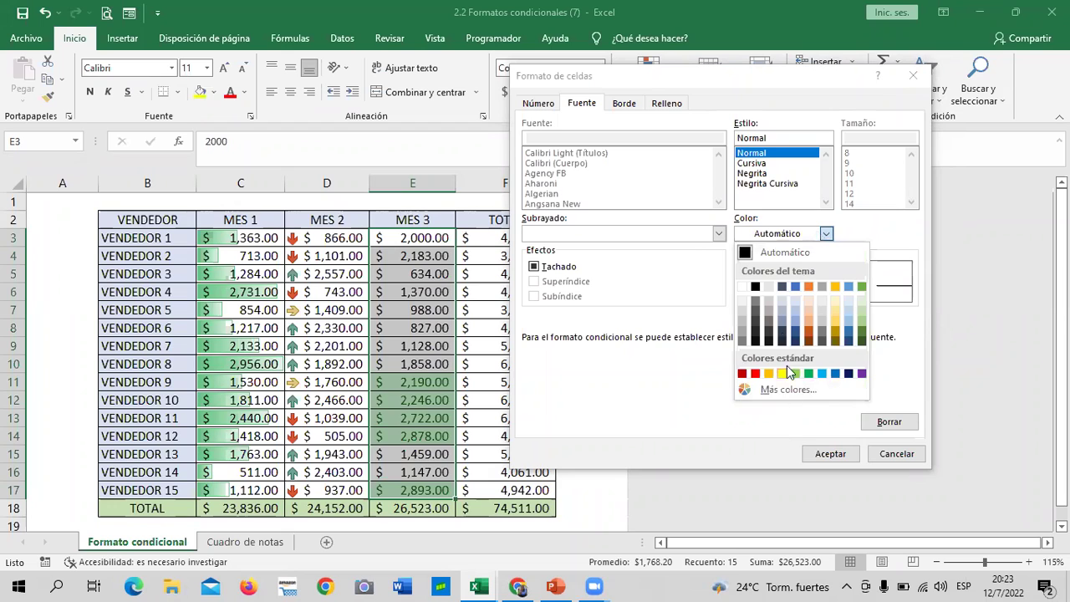
click(794, 389)
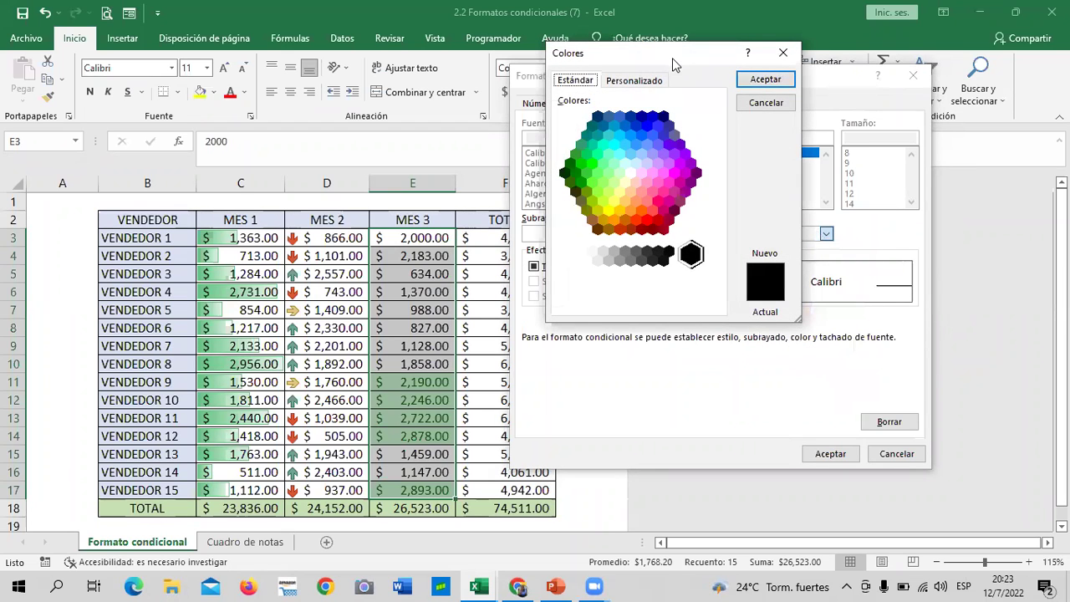
drag(672, 58, 708, 111)
click(666, 134)
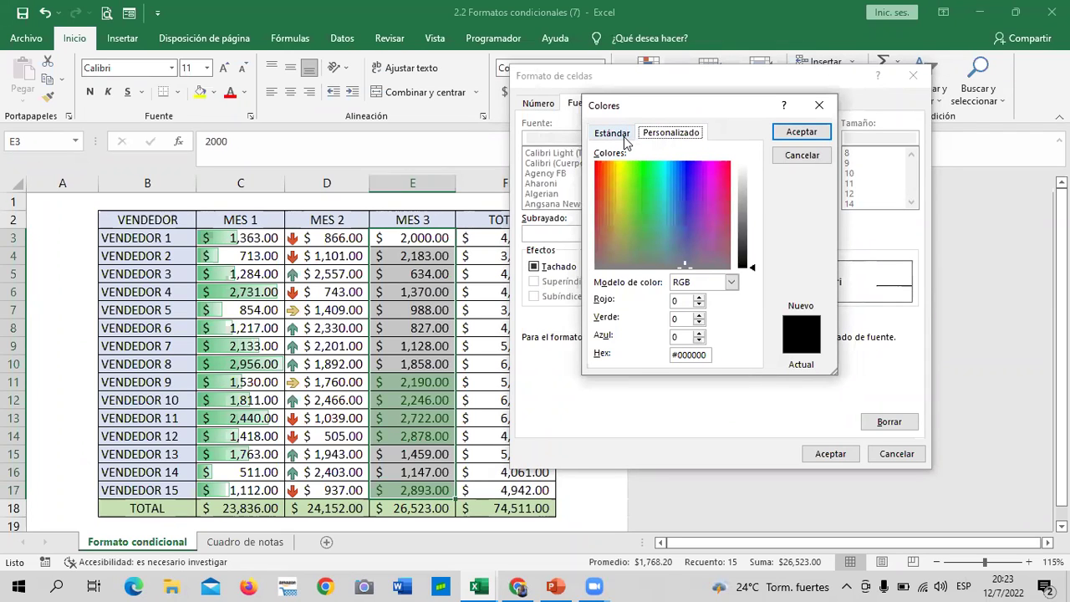
click(625, 138)
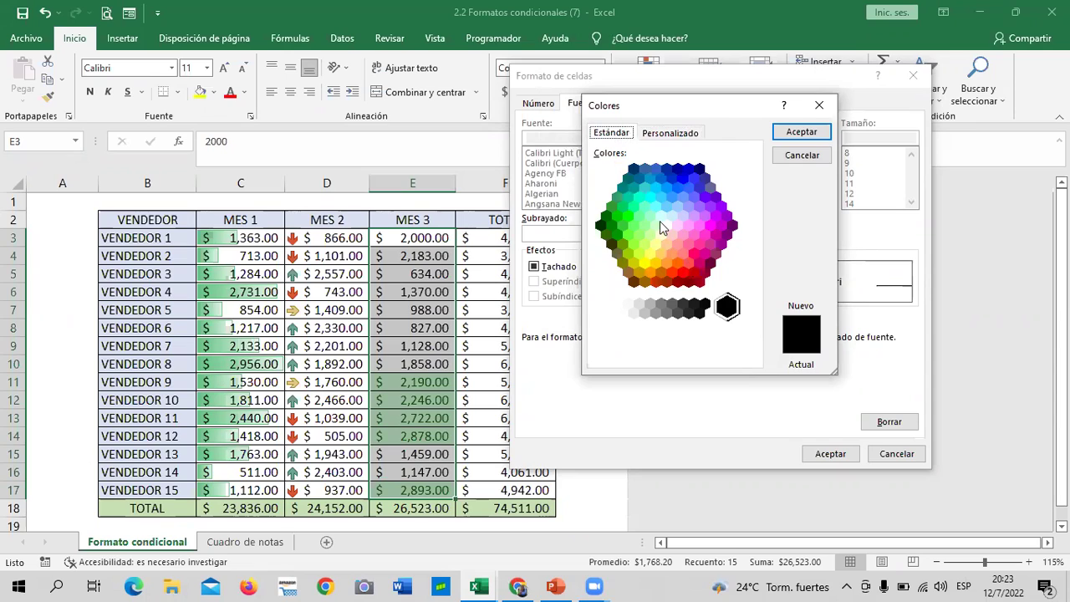
click(689, 171)
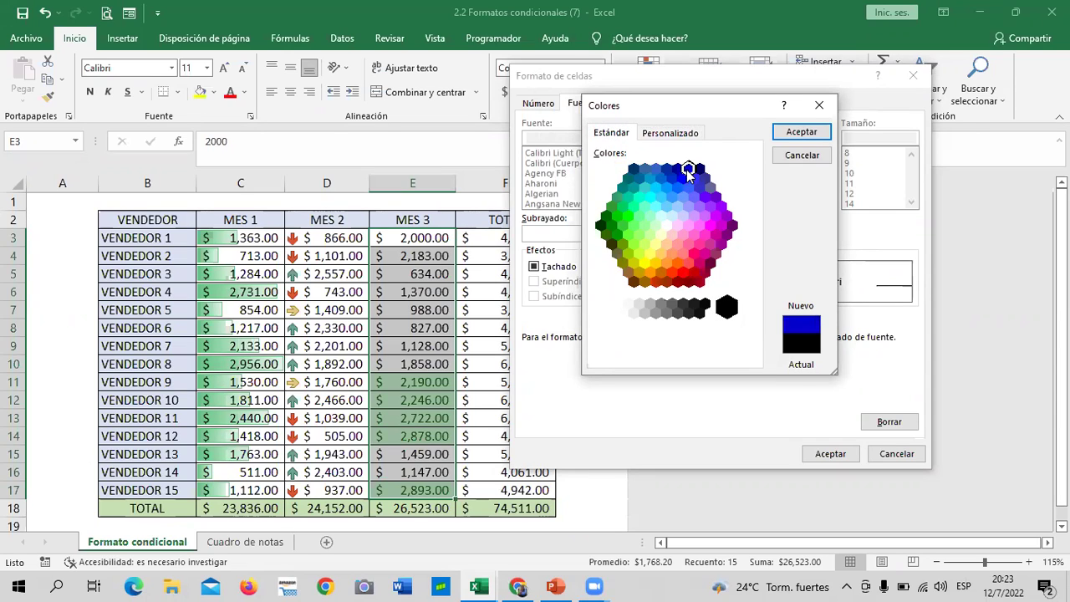
click(639, 234)
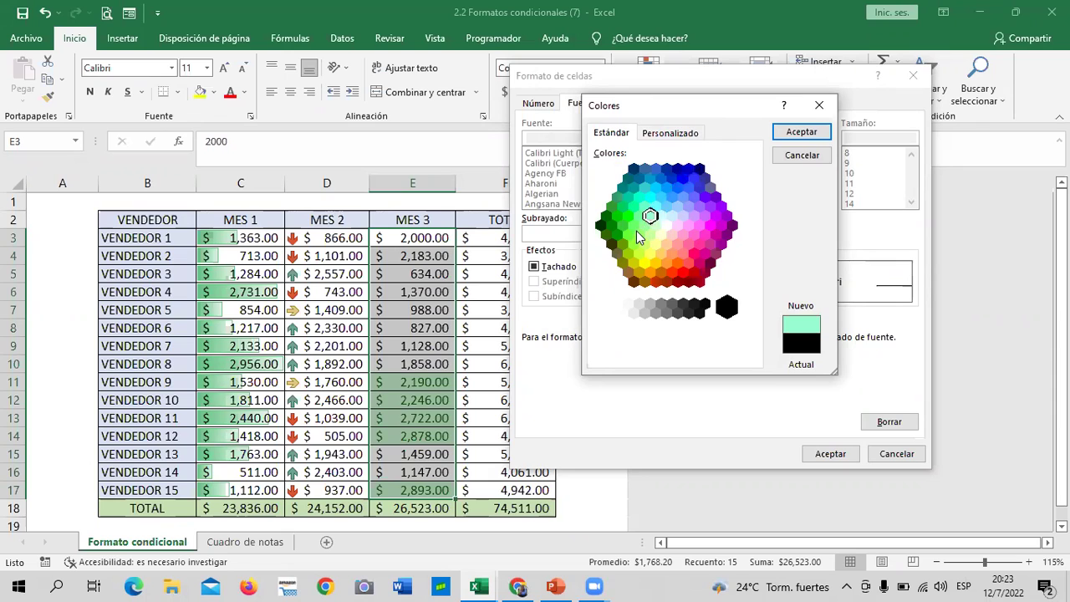
click(800, 133)
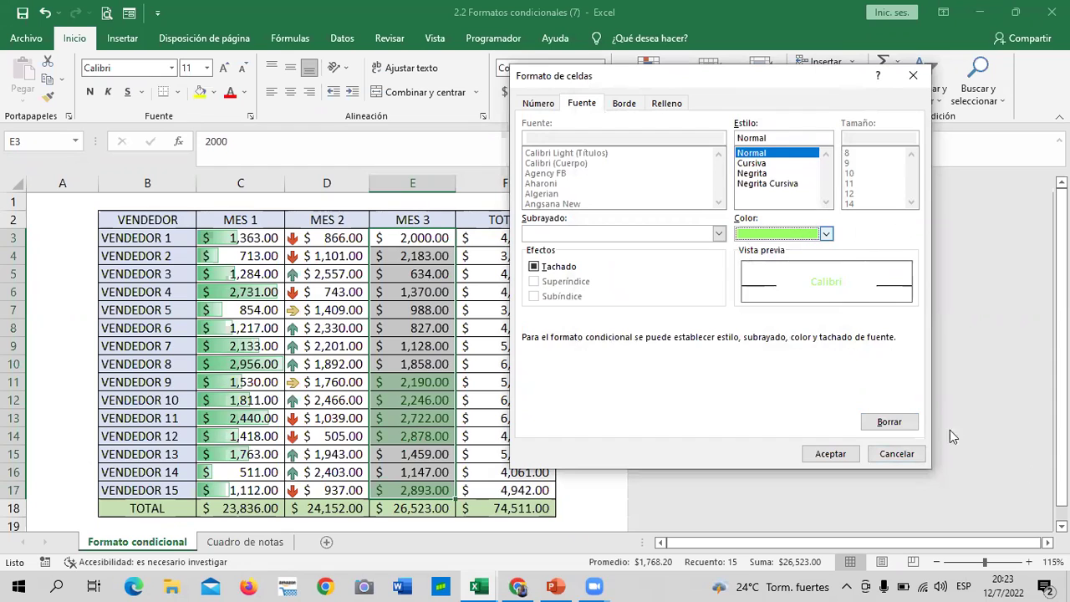
click(827, 454)
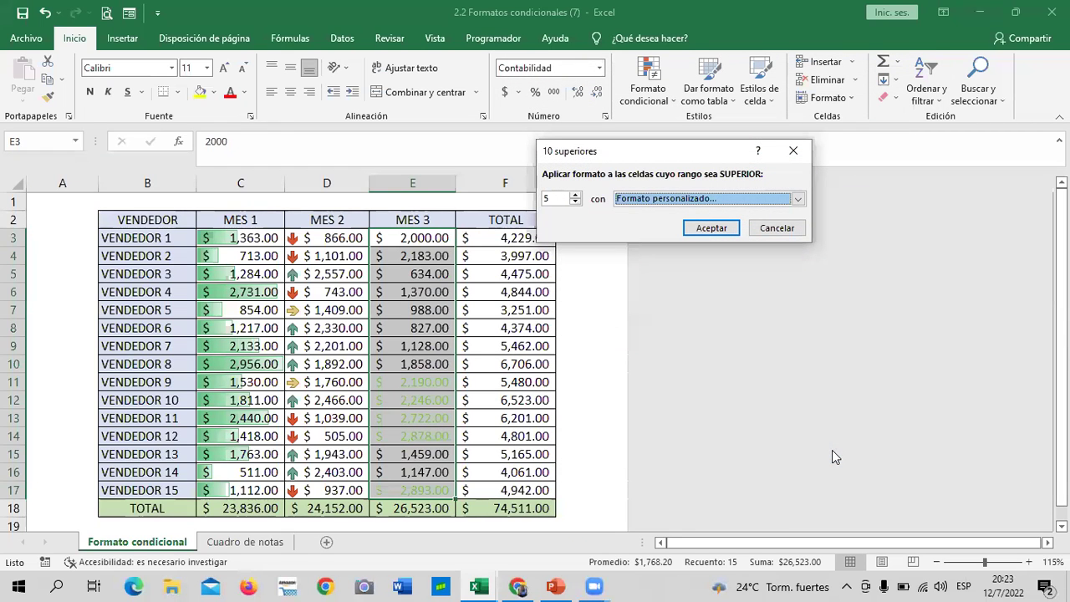
click(712, 229)
- Reselect the MES 3 values and open another top-values rule
click(588, 325)
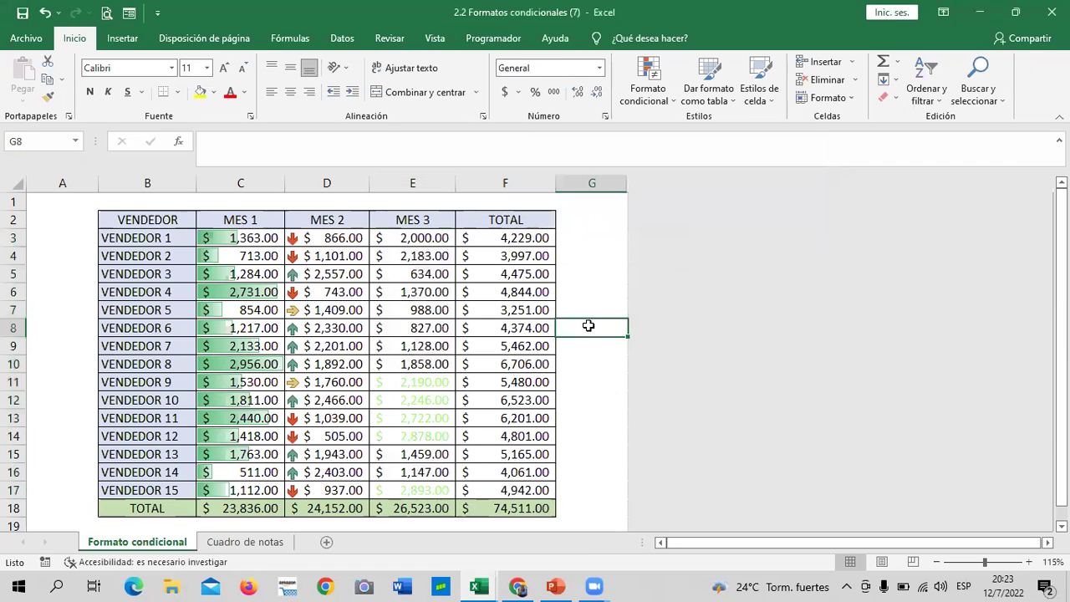
mouse_move(424, 236)
mouse_down()
mouse_move(421, 527)
mouse_move(418, 492)
mouse_up()
click(667, 103)
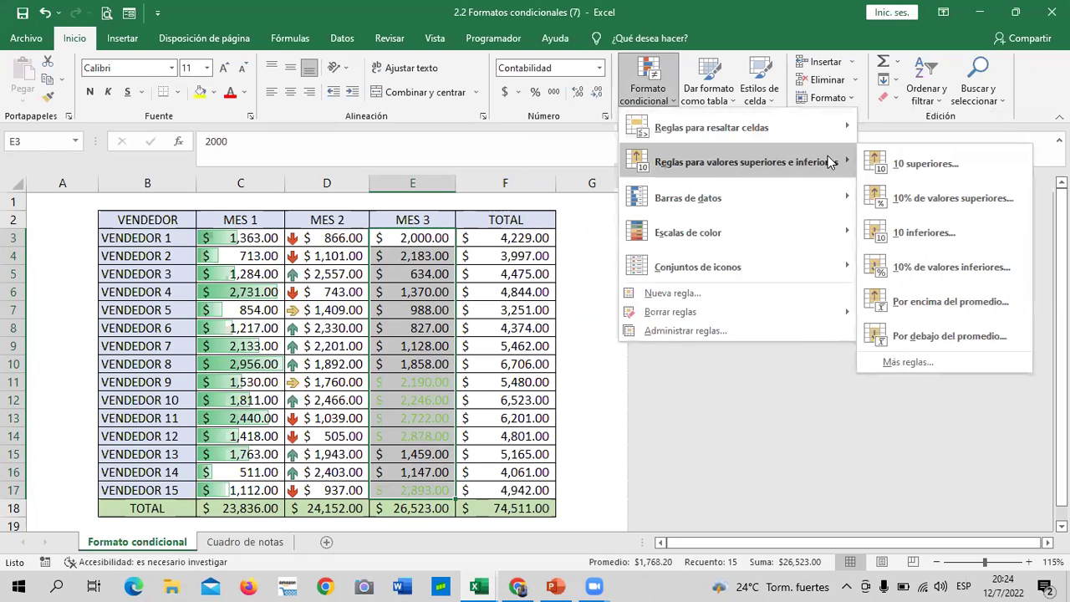
mouse_move(746, 163)
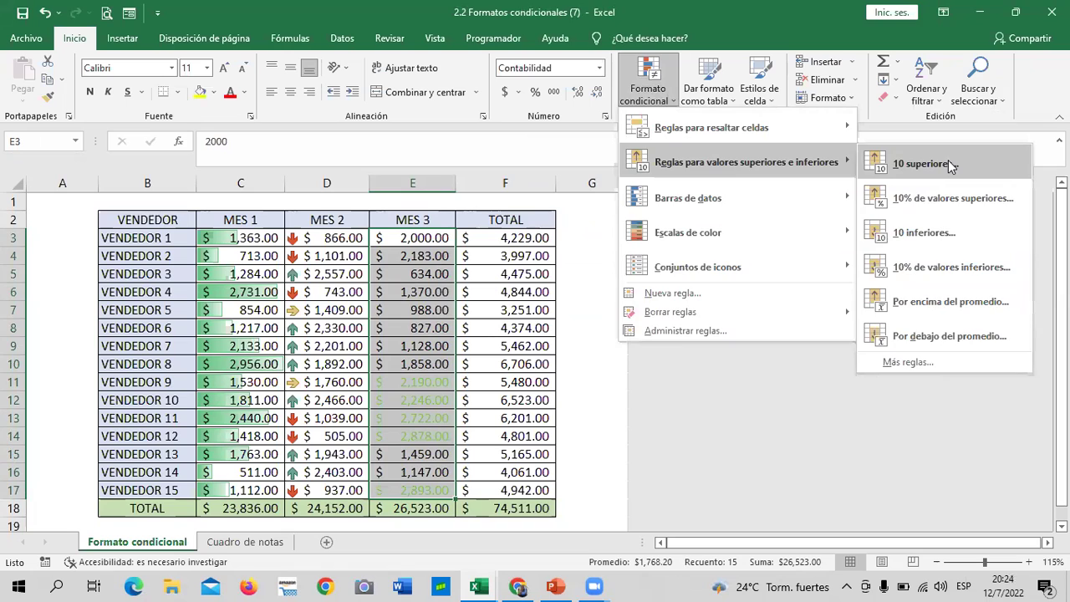
click(923, 163)
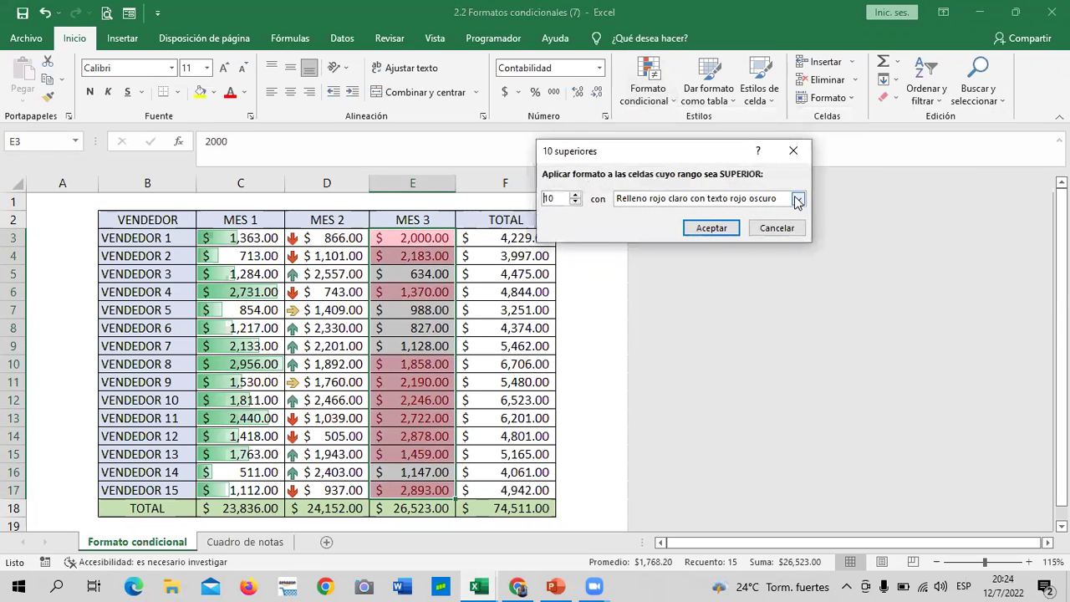
- Lower the count to 5 and choose a custom format for the top values
click(576, 202)
click(575, 202)
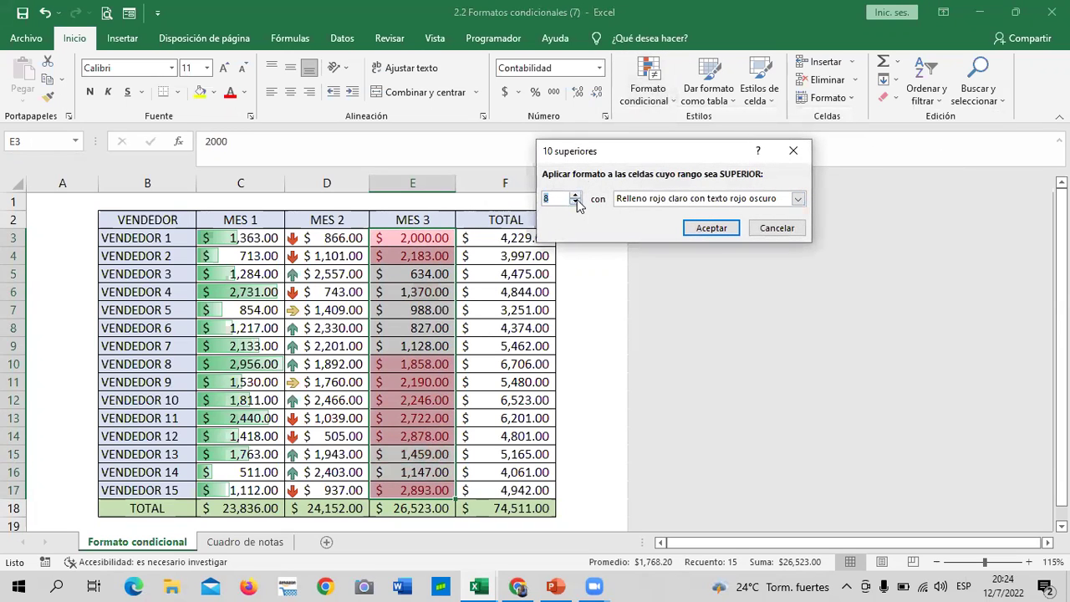
click(575, 202)
click(575, 202)
click(576, 203)
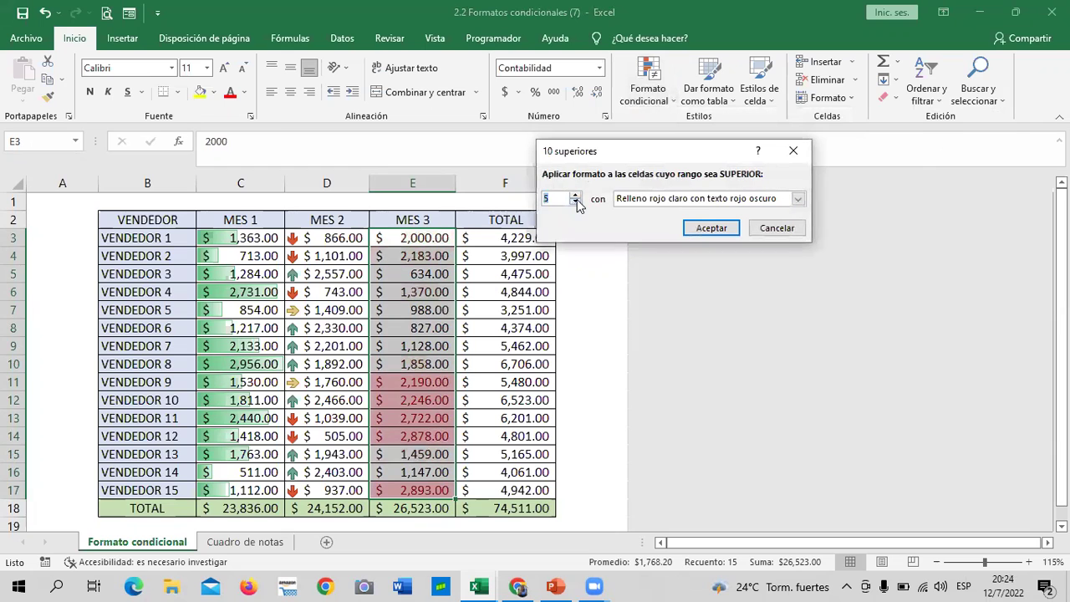
click(798, 198)
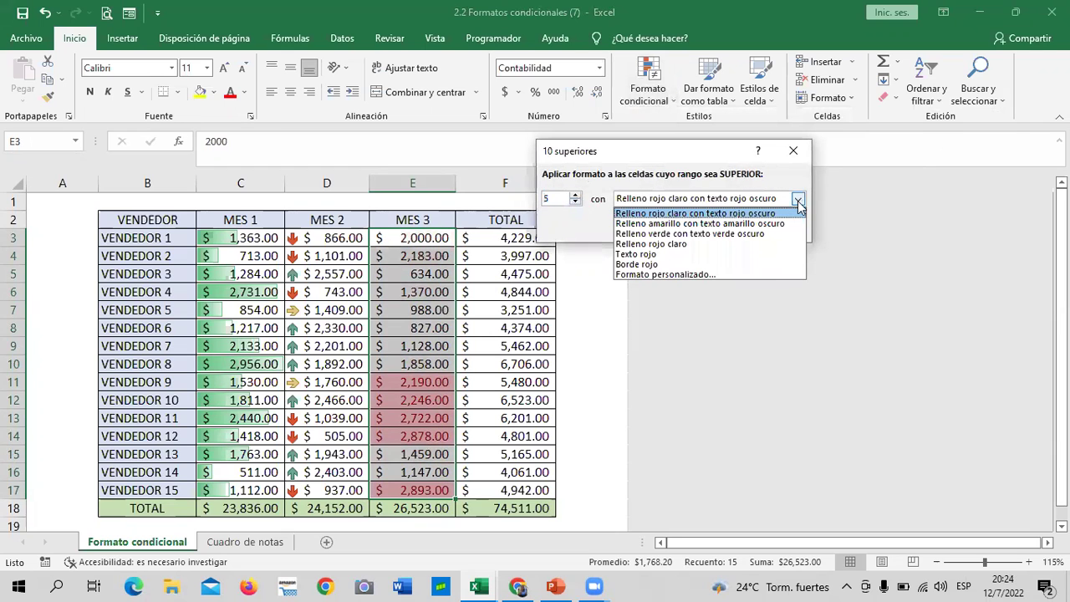
click(644, 274)
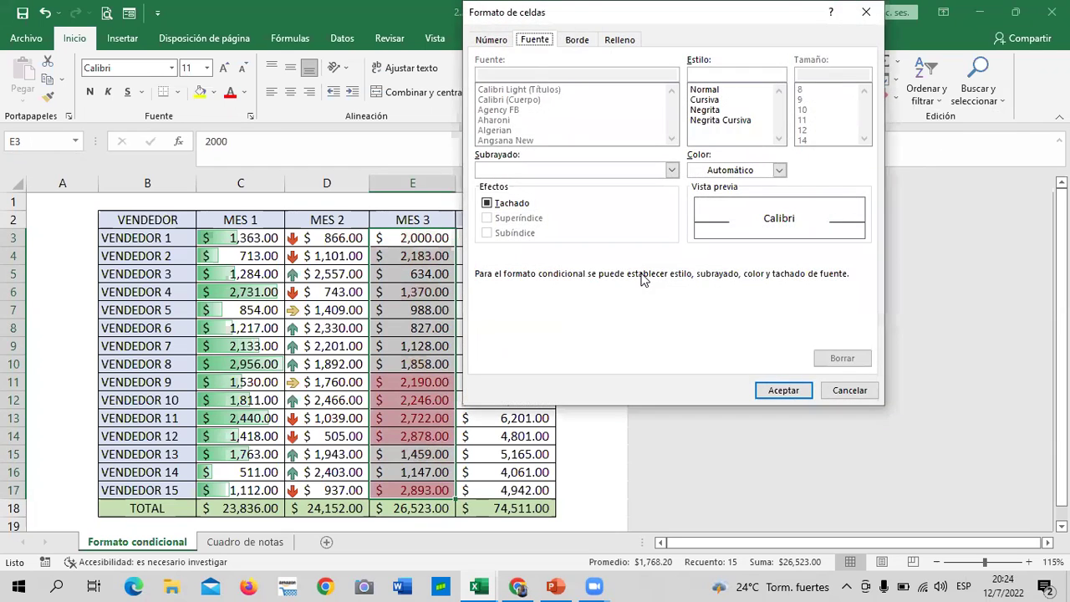
- Make the top-5 custom format bold italic, trying a light green font colour before resetting it to automatic
click(721, 121)
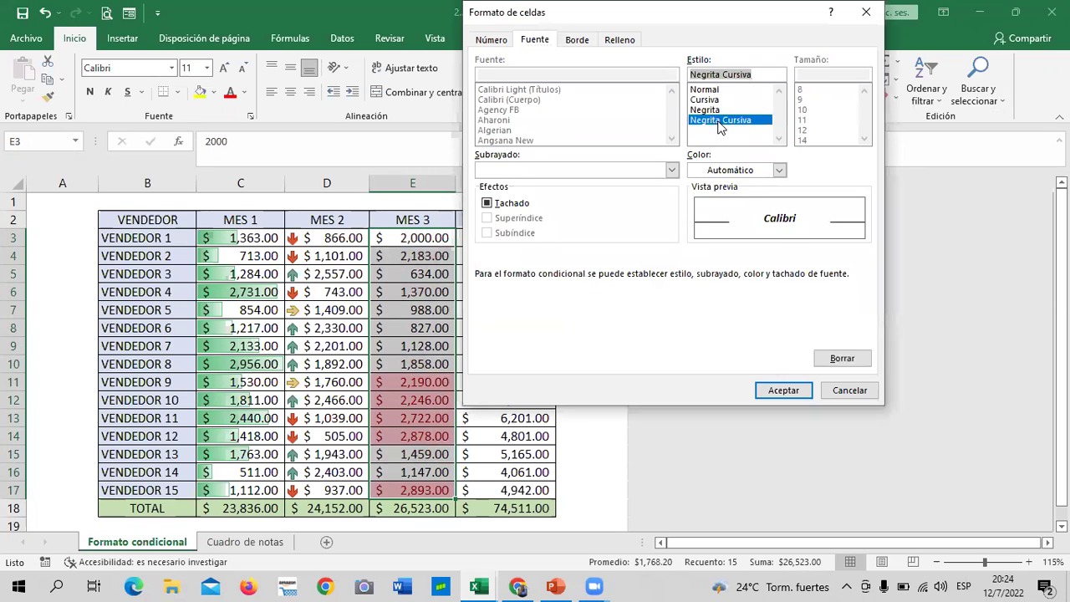
click(672, 170)
click(672, 169)
click(779, 170)
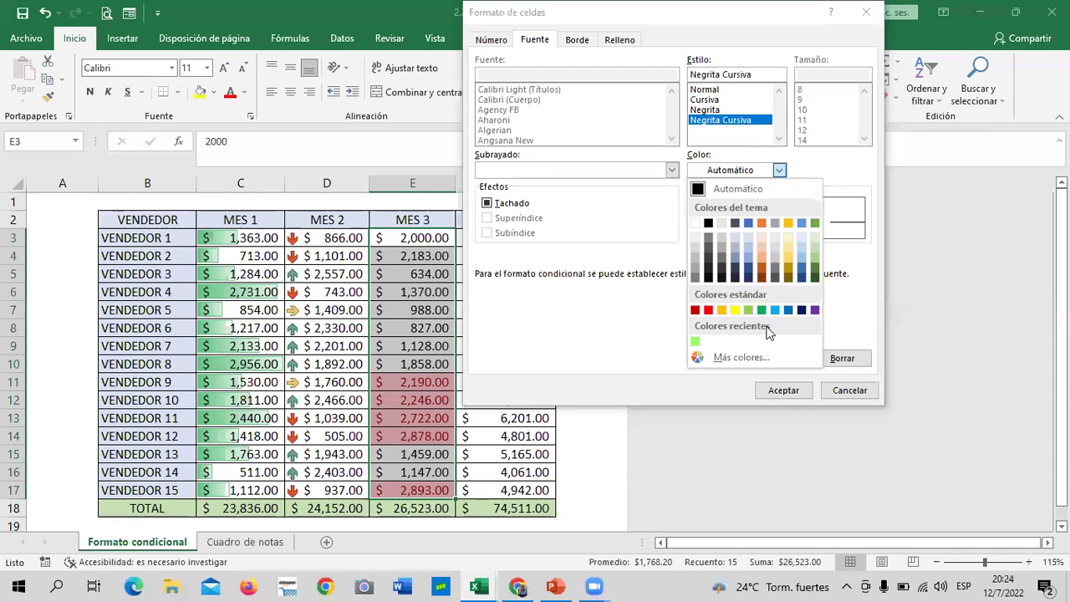
click(719, 358)
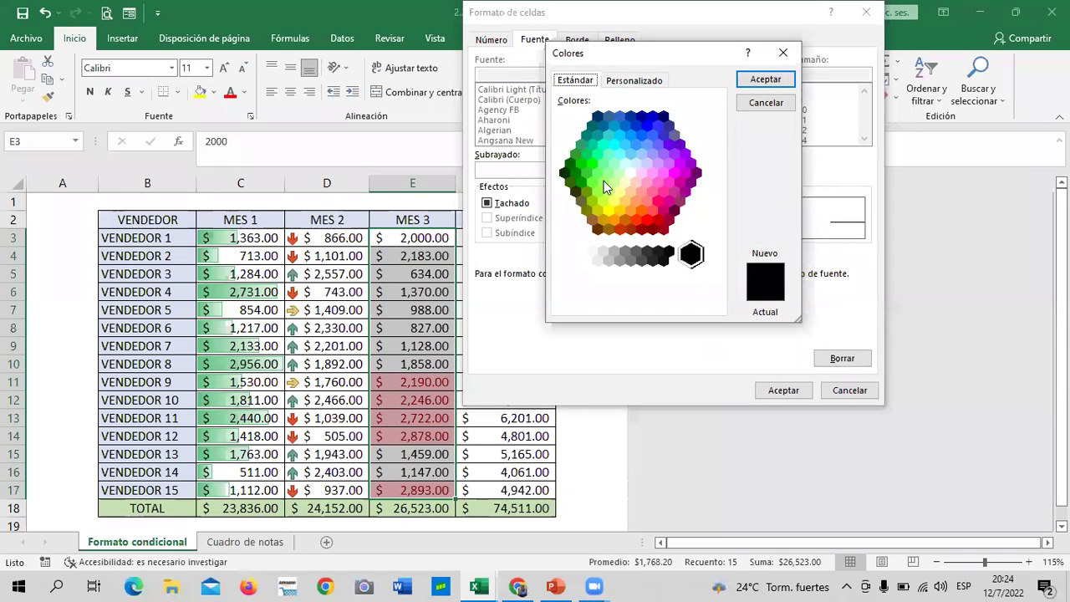
click(593, 181)
click(784, 79)
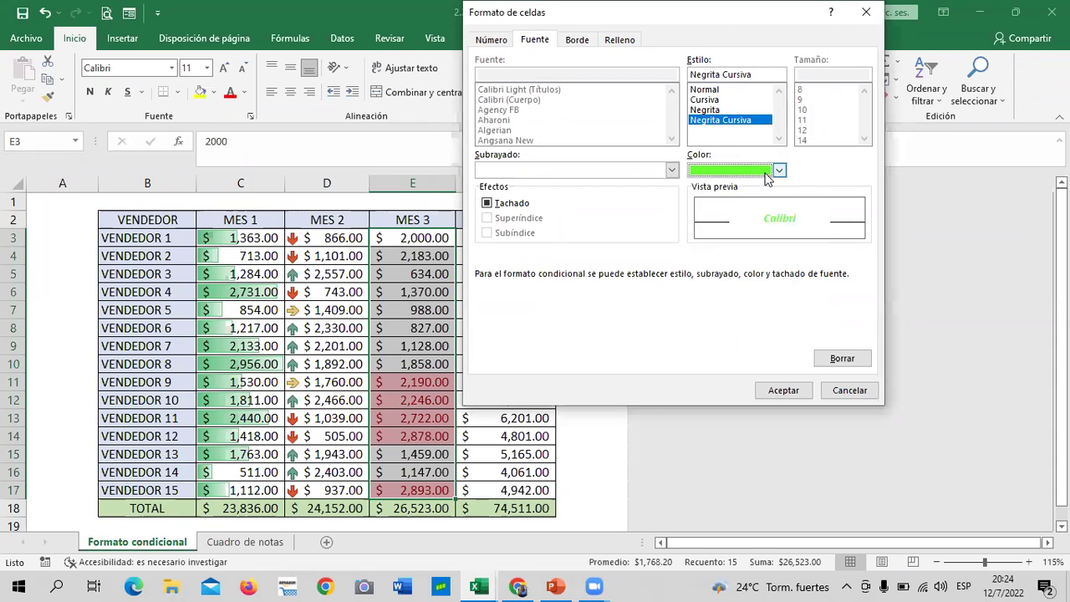
click(767, 177)
click(715, 193)
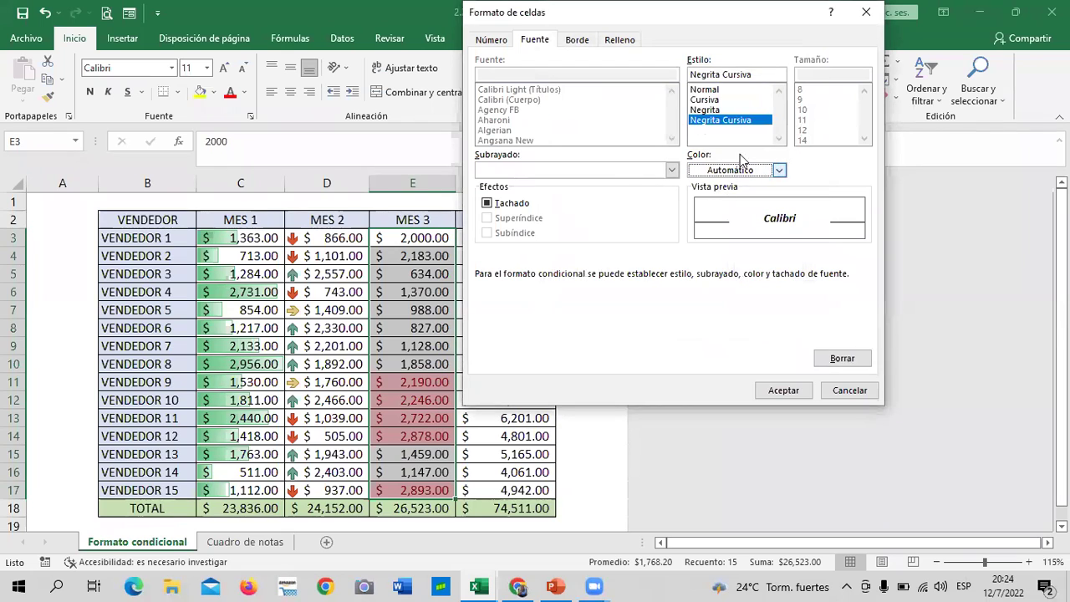
- Give the format a light green fill via More Colors and apply the top-5 rule to MES 3
click(621, 42)
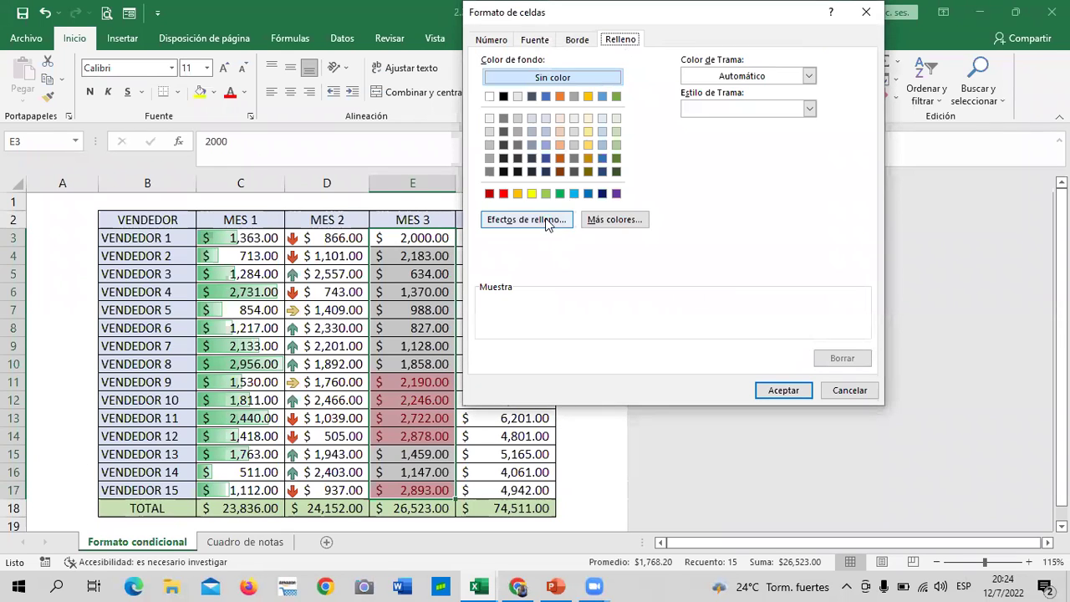
click(614, 220)
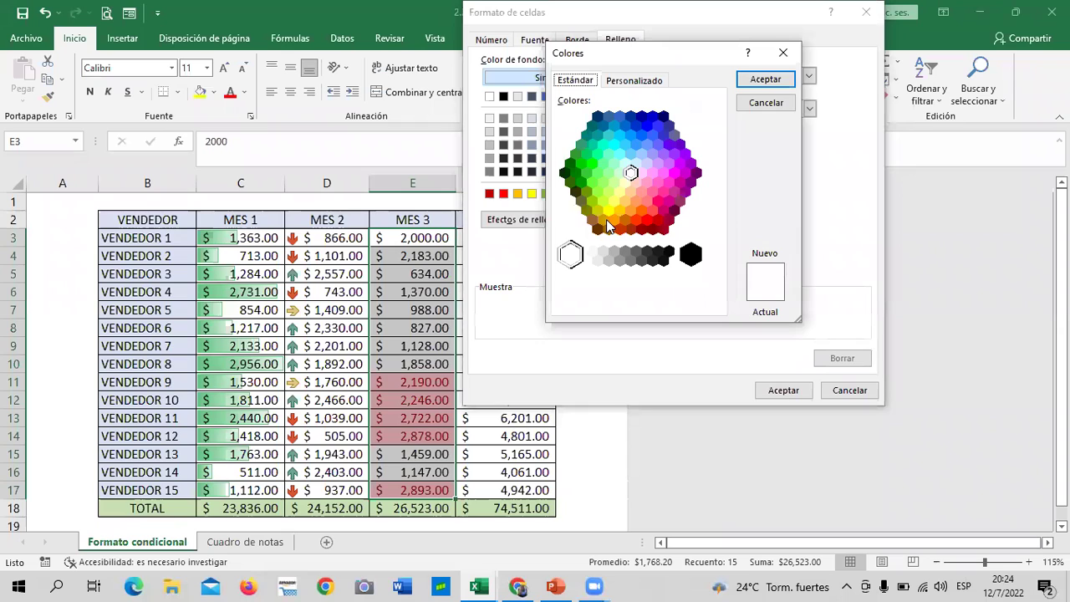
click(602, 175)
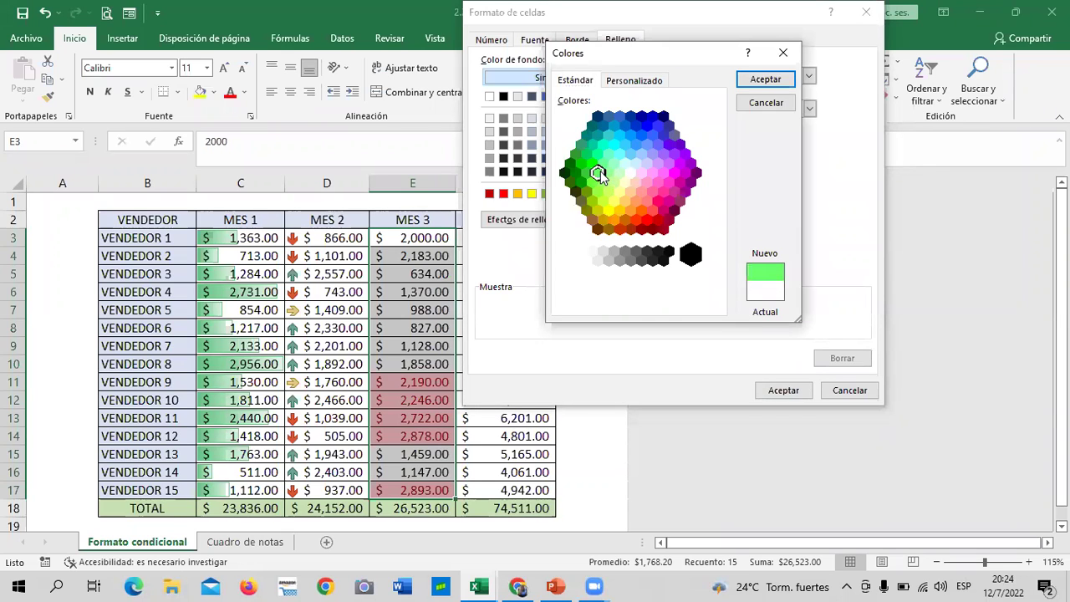
click(766, 80)
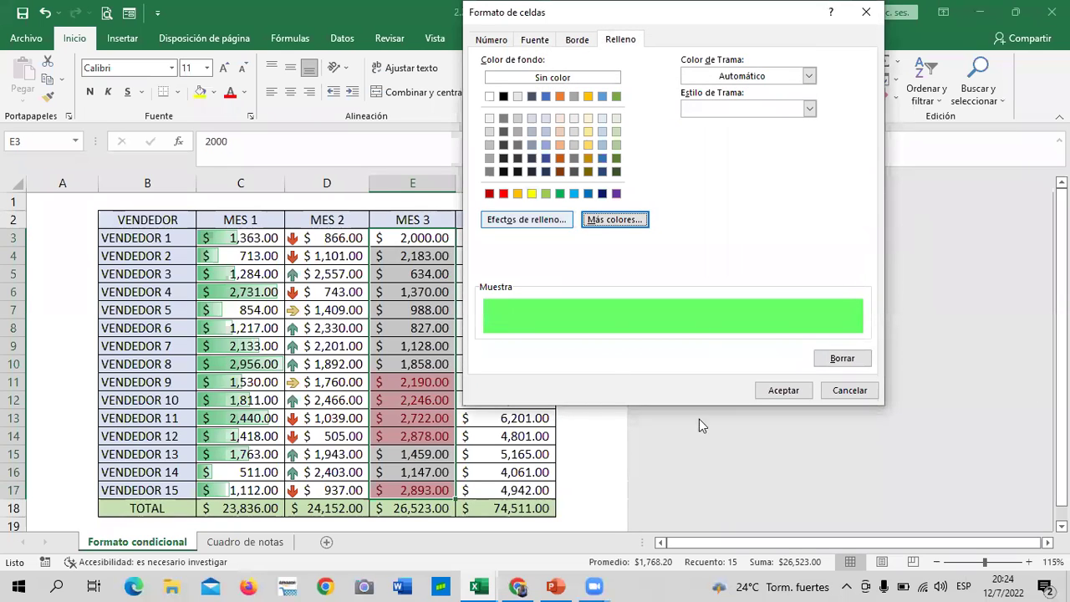
click(784, 390)
click(712, 227)
click(590, 271)
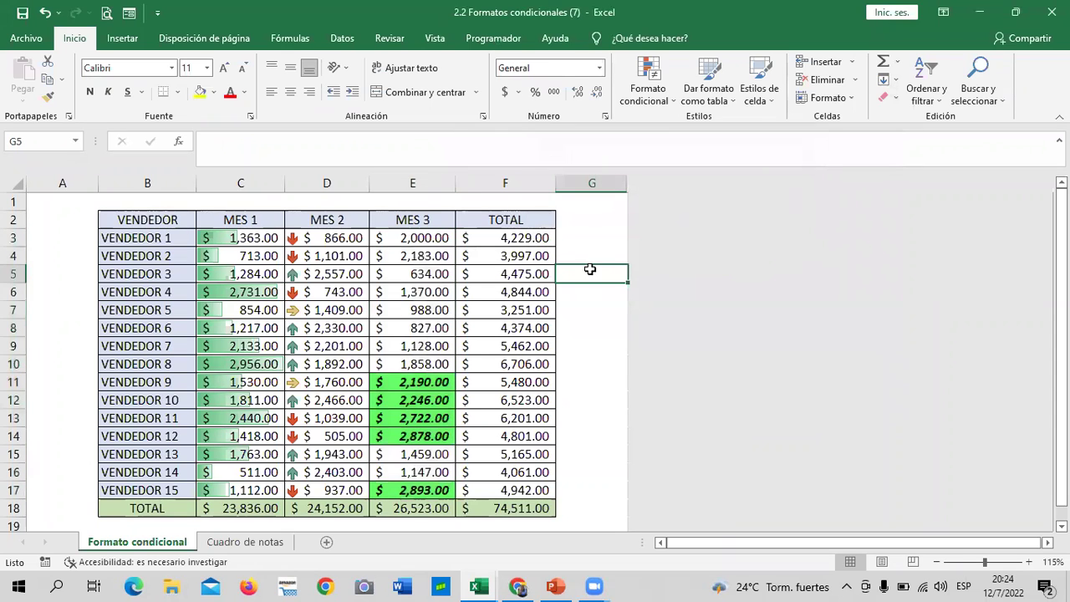
- Change VENDEDOR 1's MES 3 value in E3 to 3000 so it joins the green top five
click(415, 491)
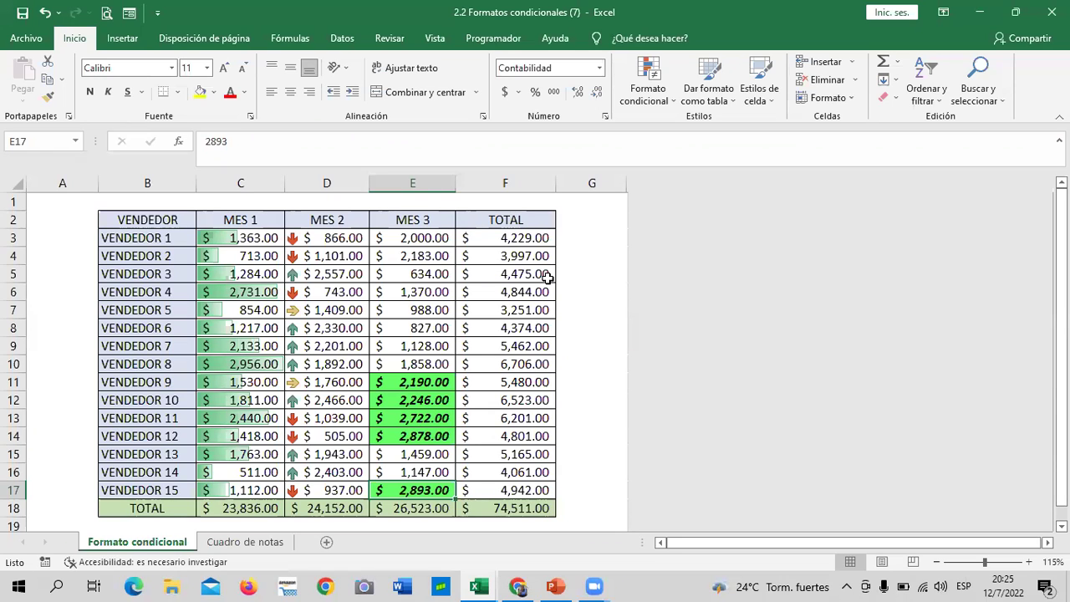
click(412, 238)
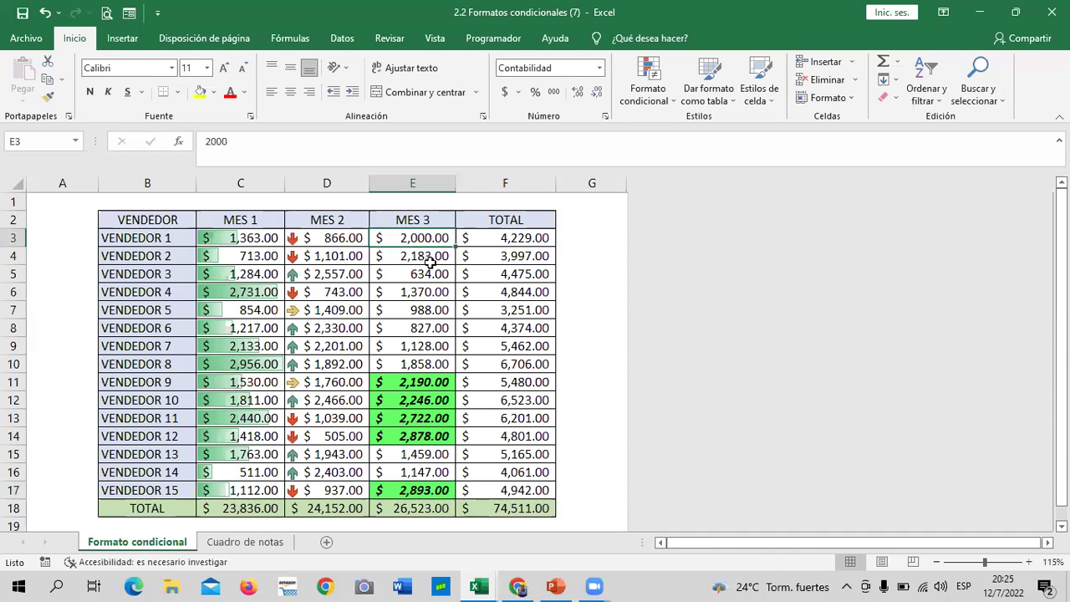
drag(430, 262, 429, 494)
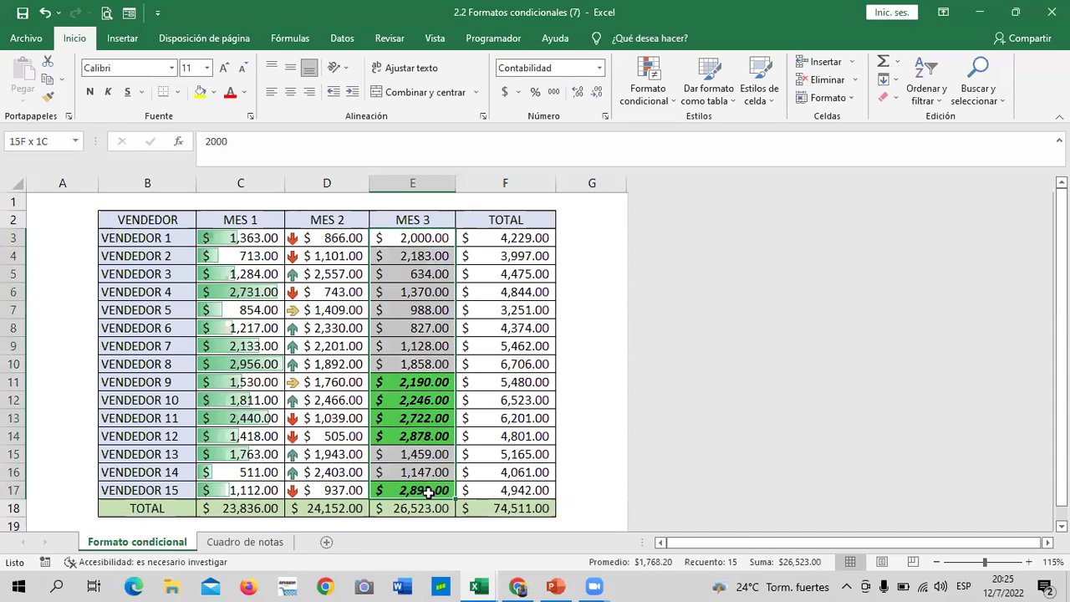
click(604, 279)
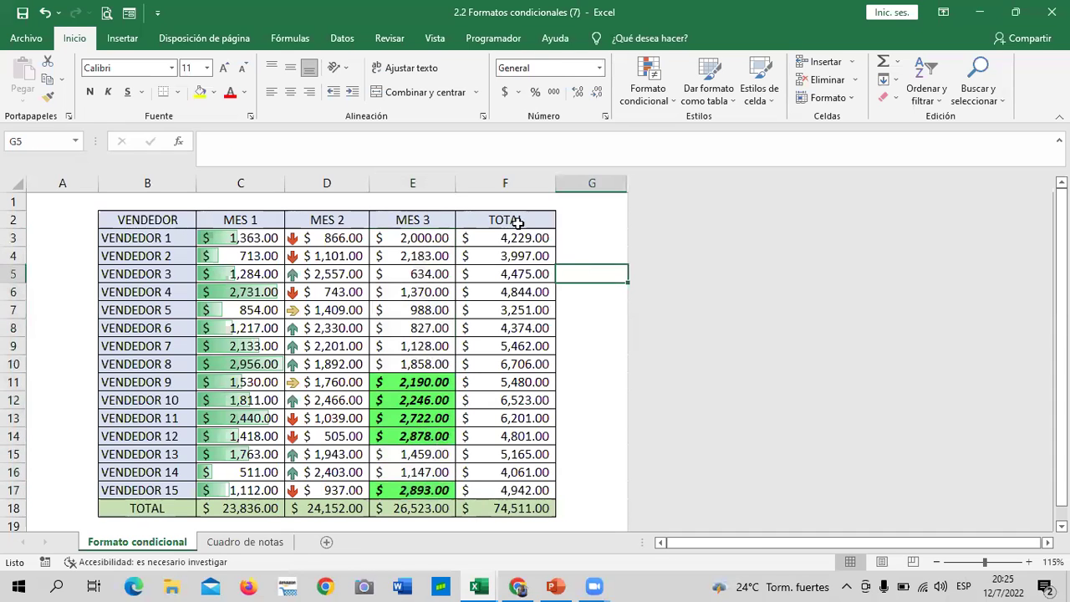
click(412, 238)
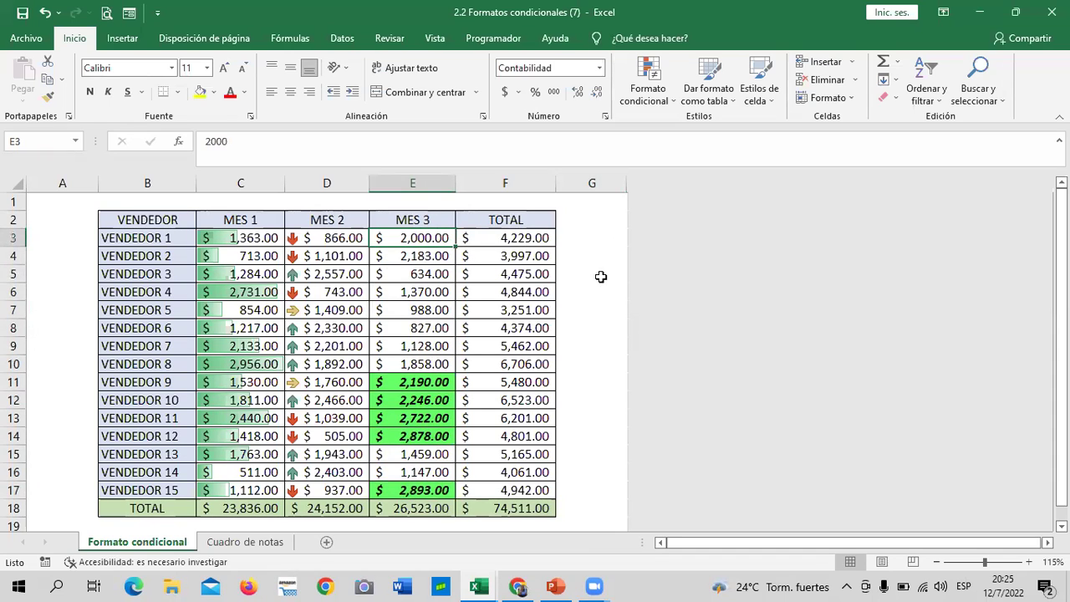
text(3000)
key(Return)
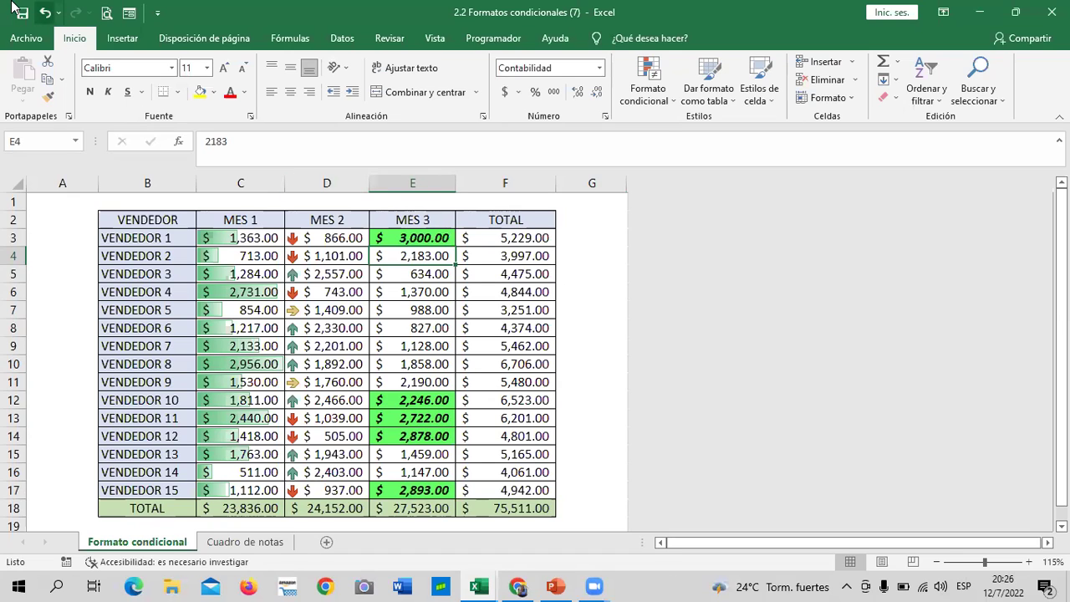
- Undo the E3 change to restore 2,000.00 and recheck the MES 3 range E3:E17
click(45, 12)
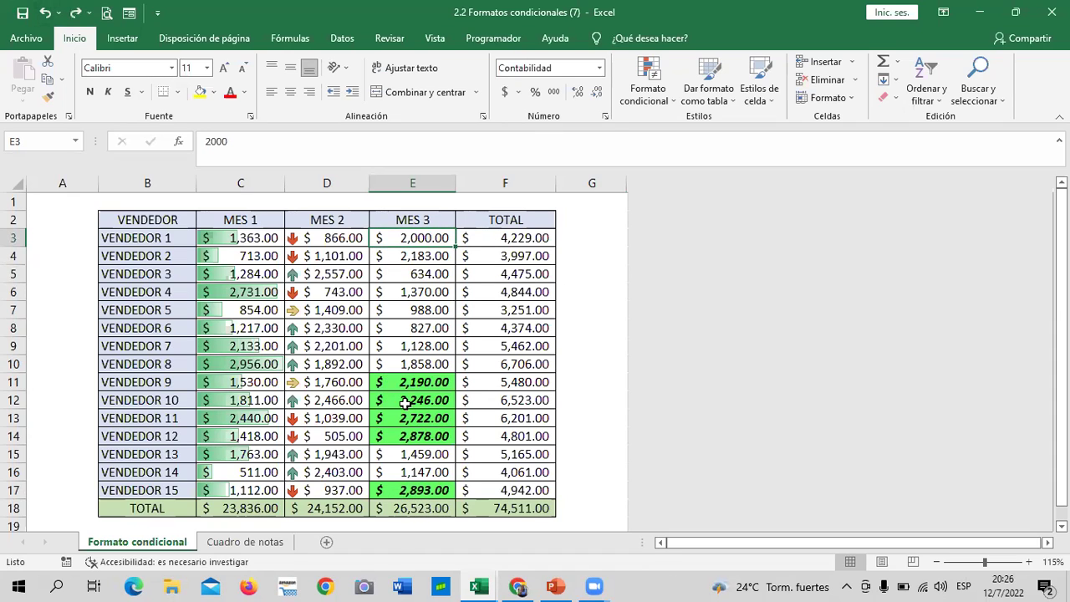
click(397, 492)
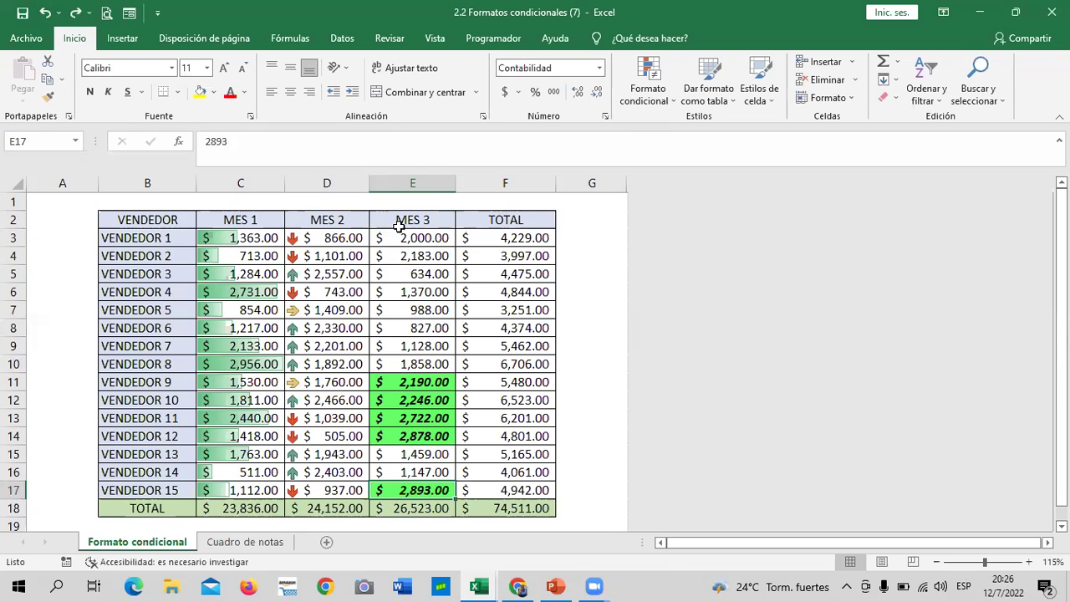
click(498, 238)
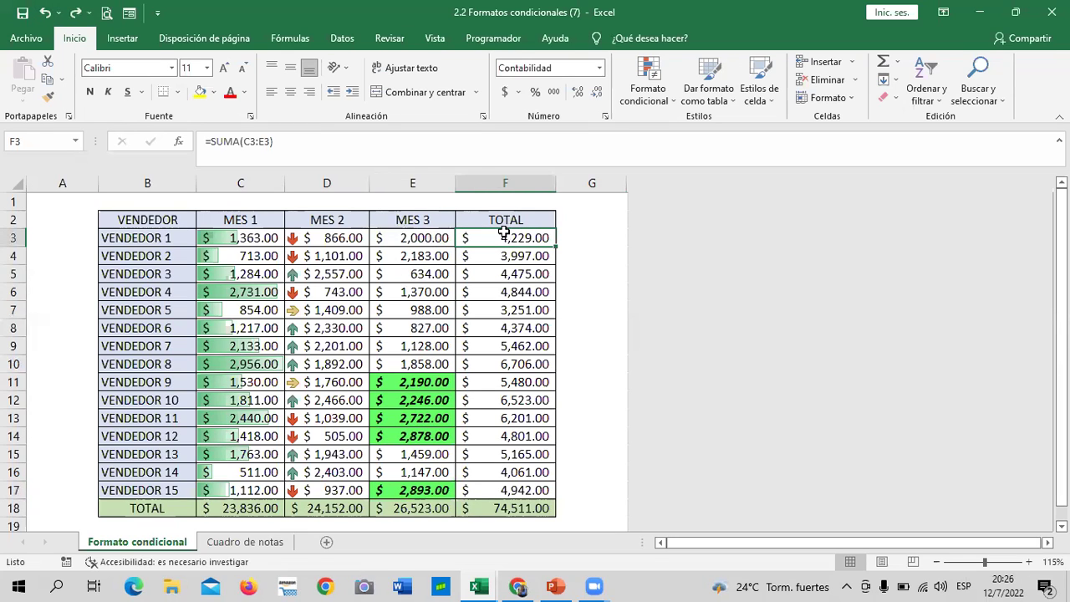
click(425, 236)
drag(425, 236, 433, 494)
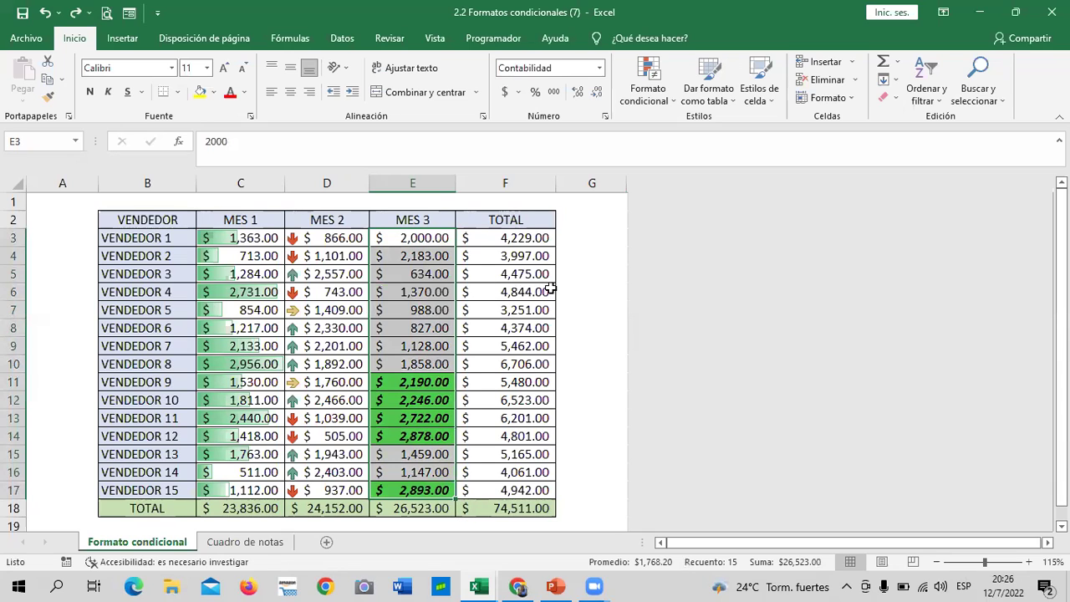
click(591, 255)
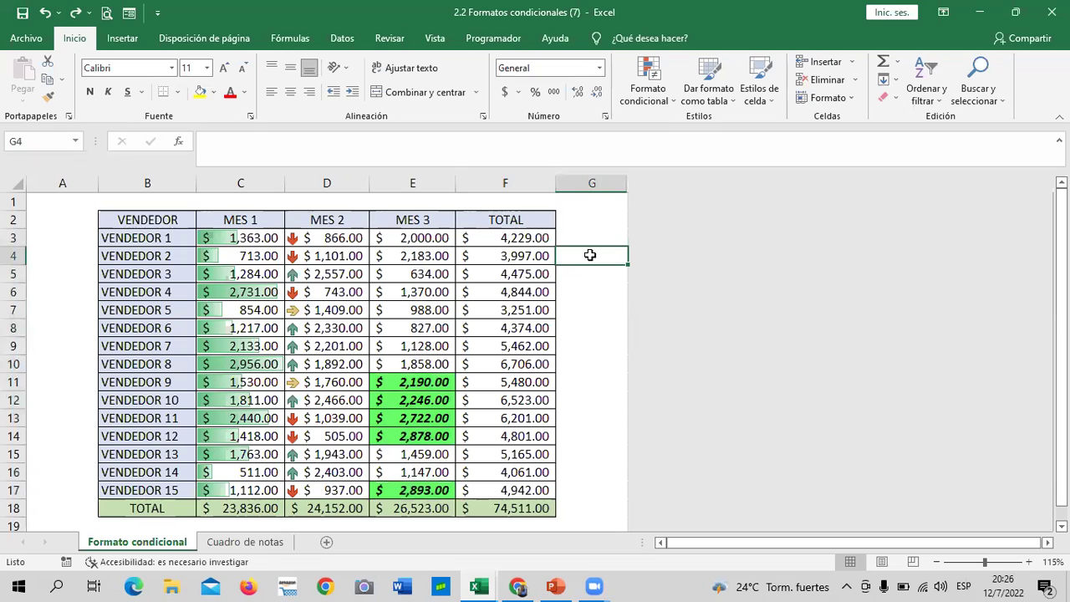
- Select MES 3 values E3:E17 and start a 10 inferiores conditional formatting rule
click(428, 239)
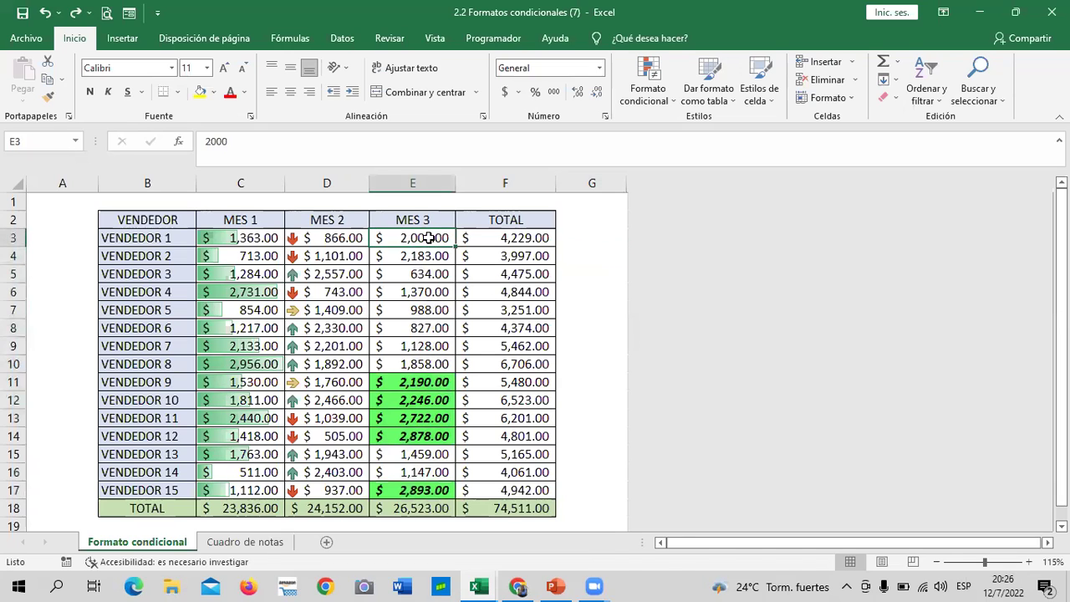
drag(428, 238, 443, 492)
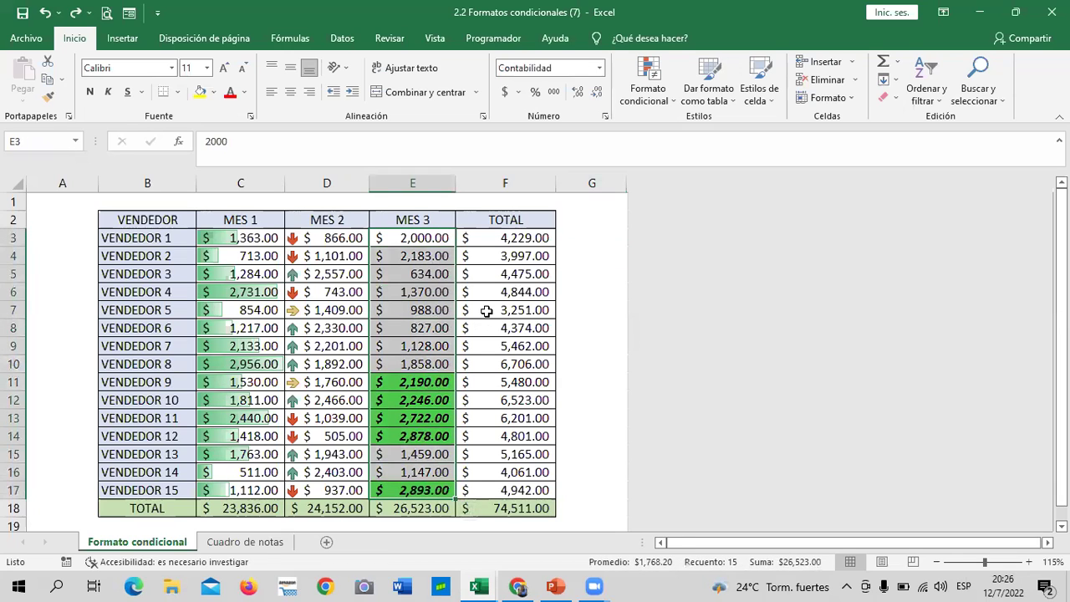
click(661, 101)
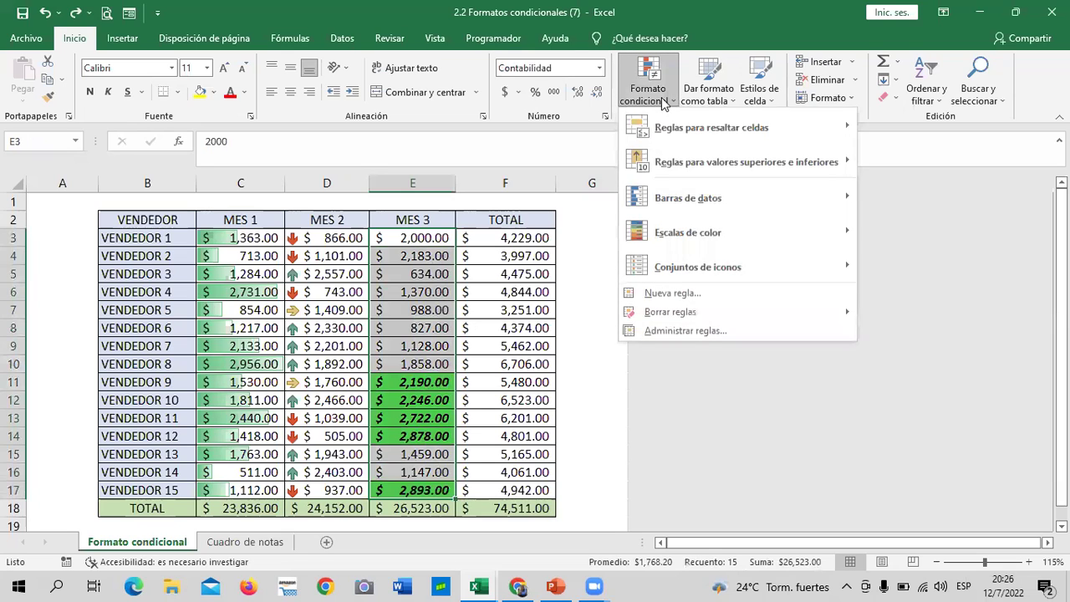
mouse_move(746, 163)
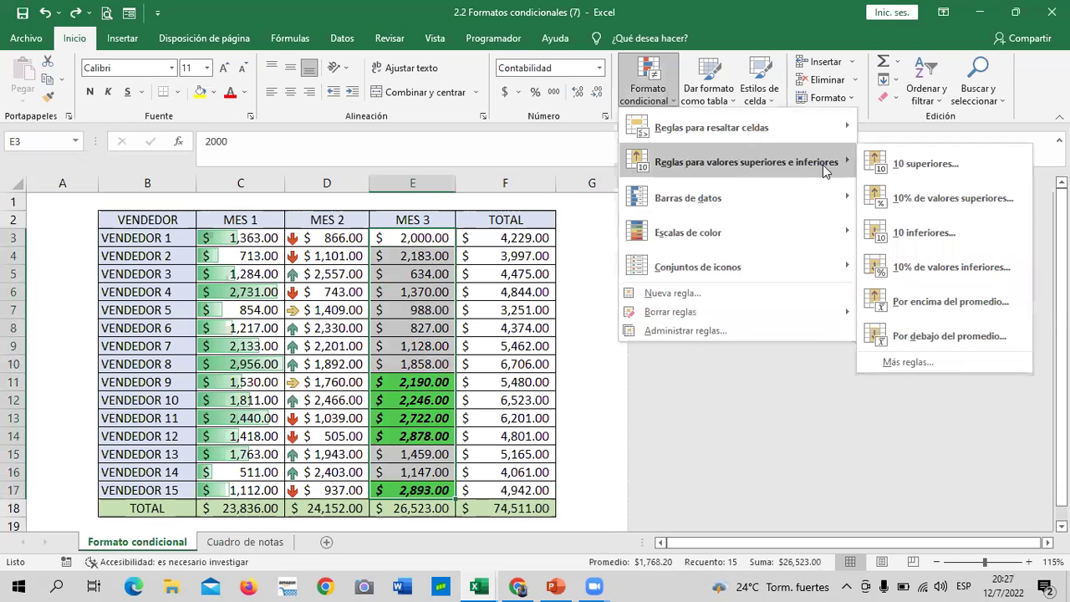
click(970, 235)
- Reduce the bottom rule to the 5 lowest values and open its format list
click(571, 202)
click(571, 202)
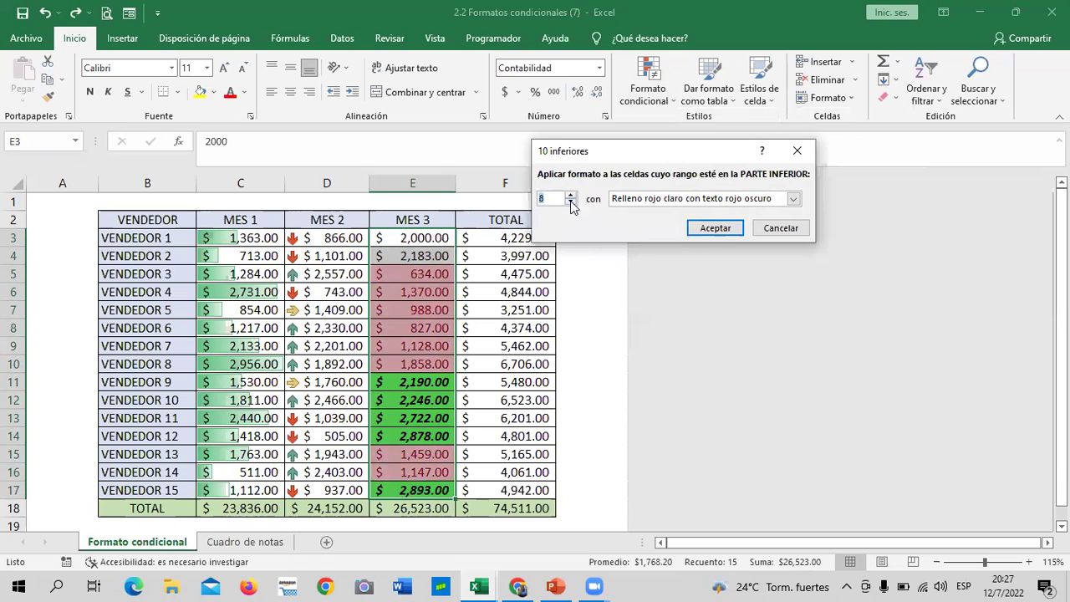
click(571, 203)
click(571, 202)
click(571, 203)
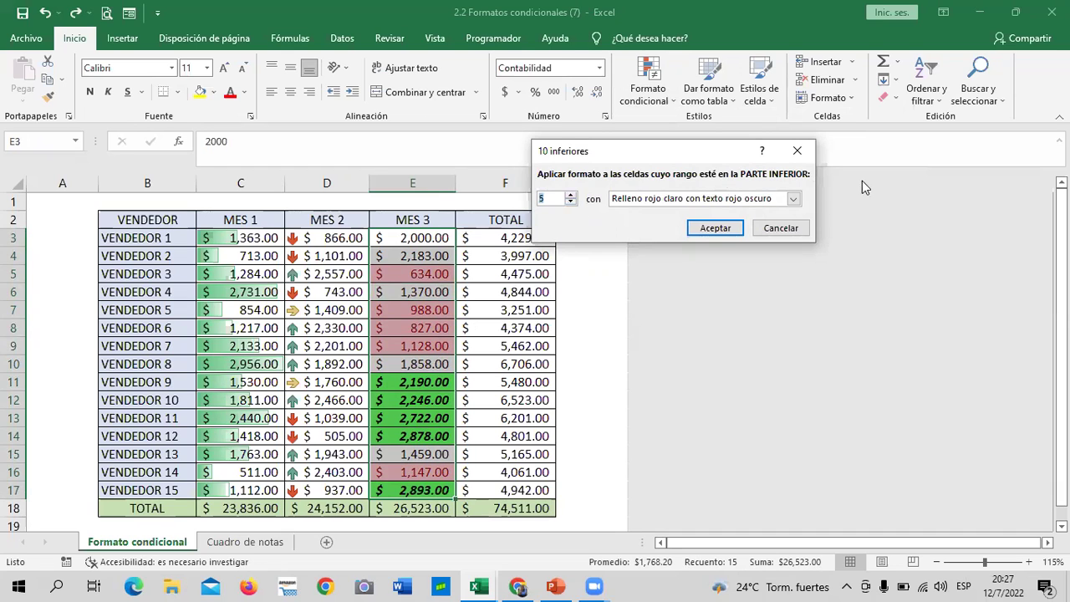
click(794, 198)
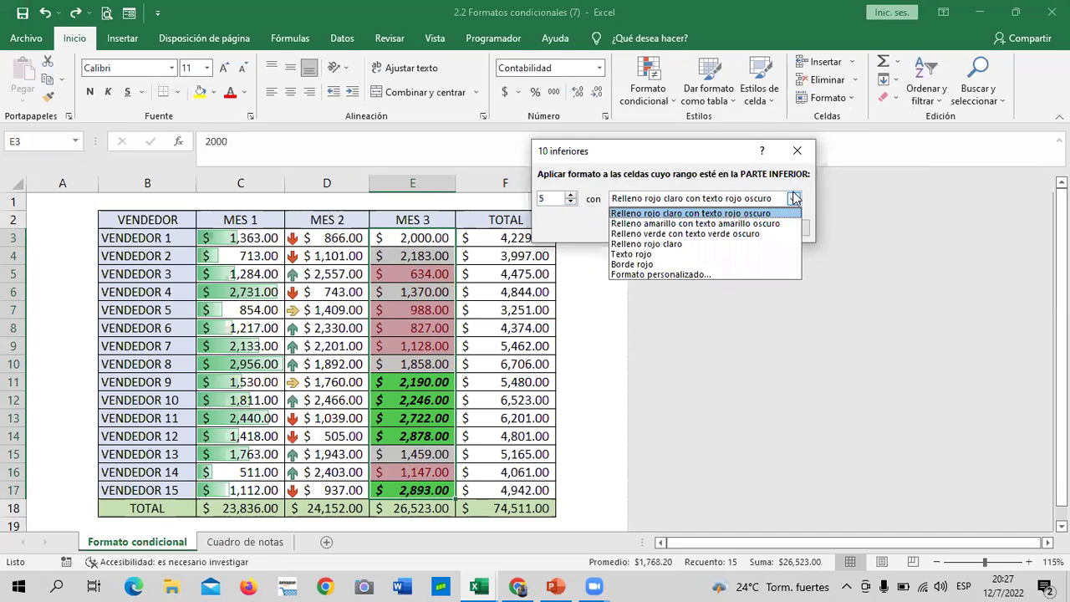
- Choose Formato personalizado and review the font and fill options, cancelling the gradient settings
click(664, 275)
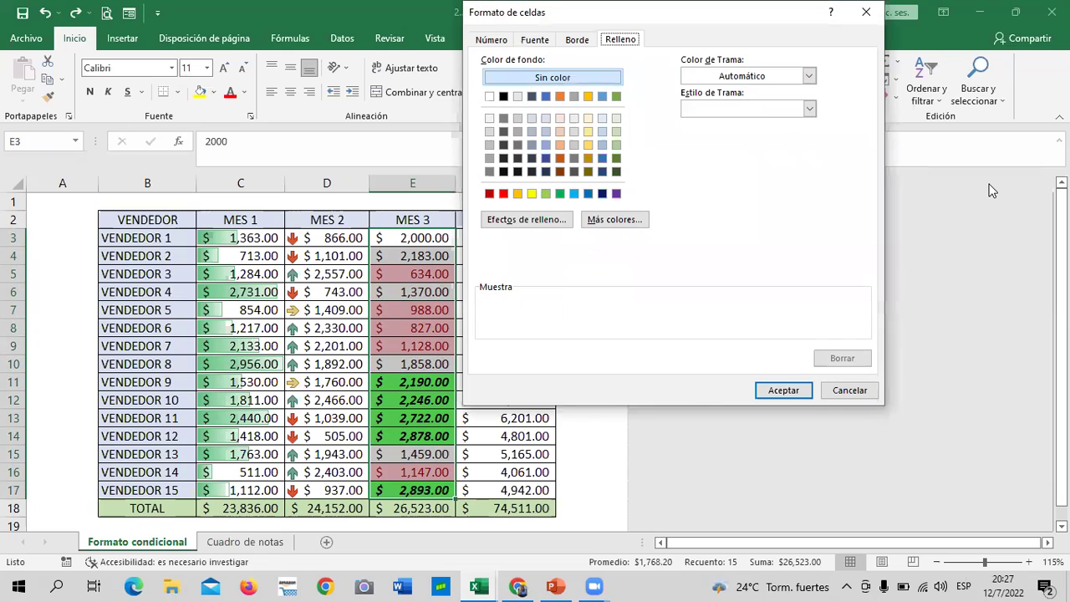
click(539, 42)
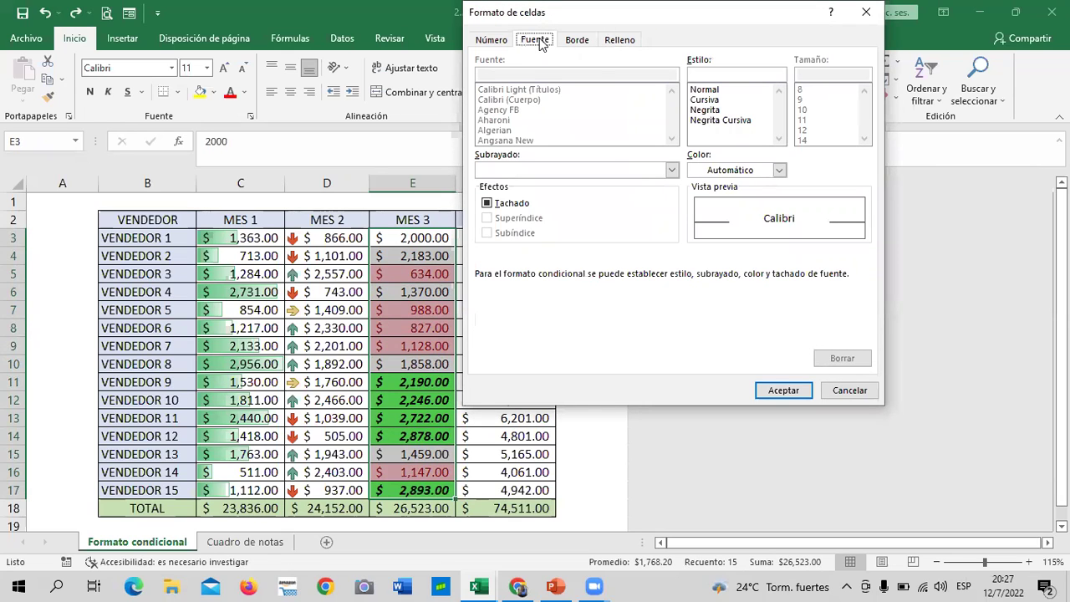
click(620, 42)
click(546, 221)
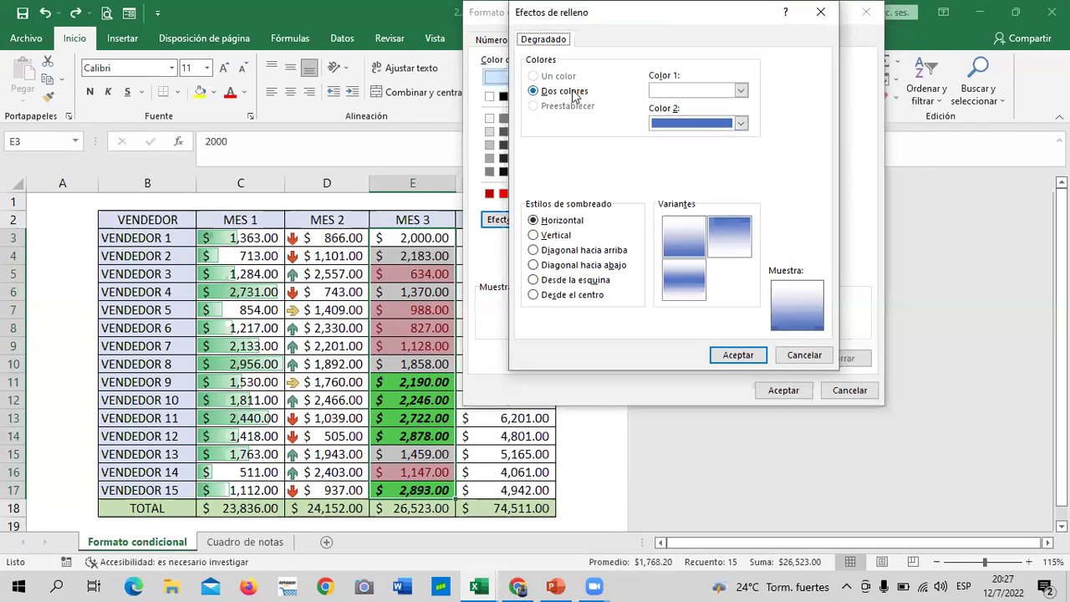
click(807, 33)
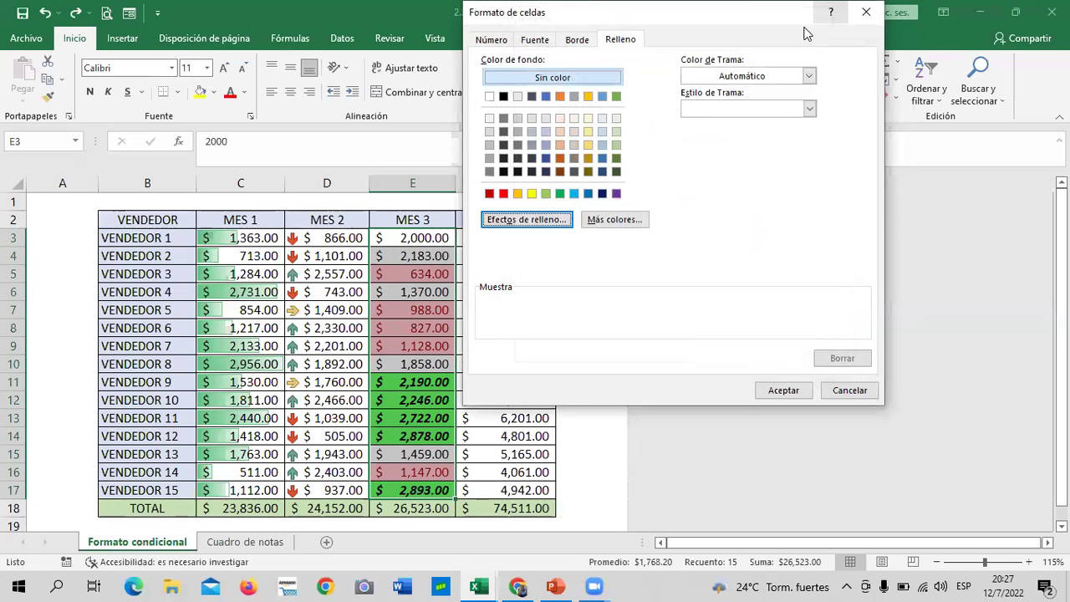
- Pick a bright yellow fill from the Más colores palette for the bottom-5 format
click(620, 219)
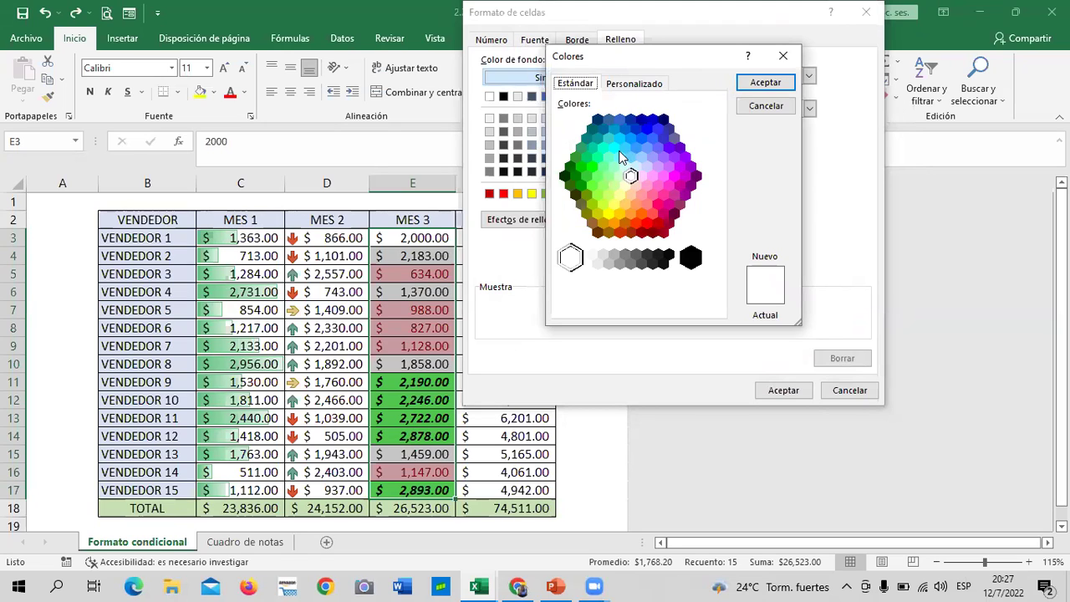
click(615, 148)
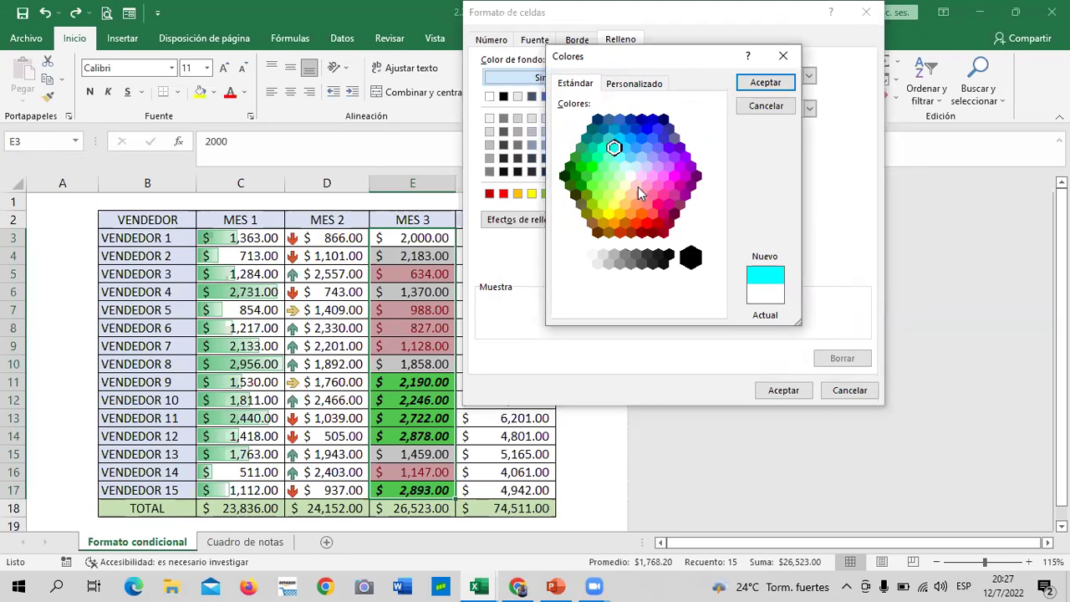
click(653, 178)
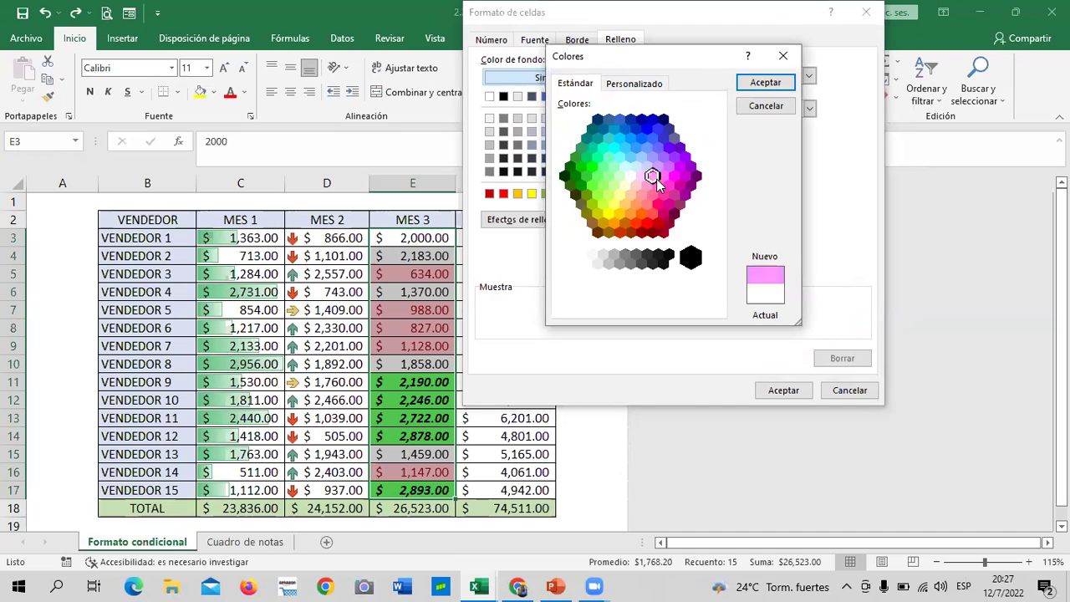
click(611, 215)
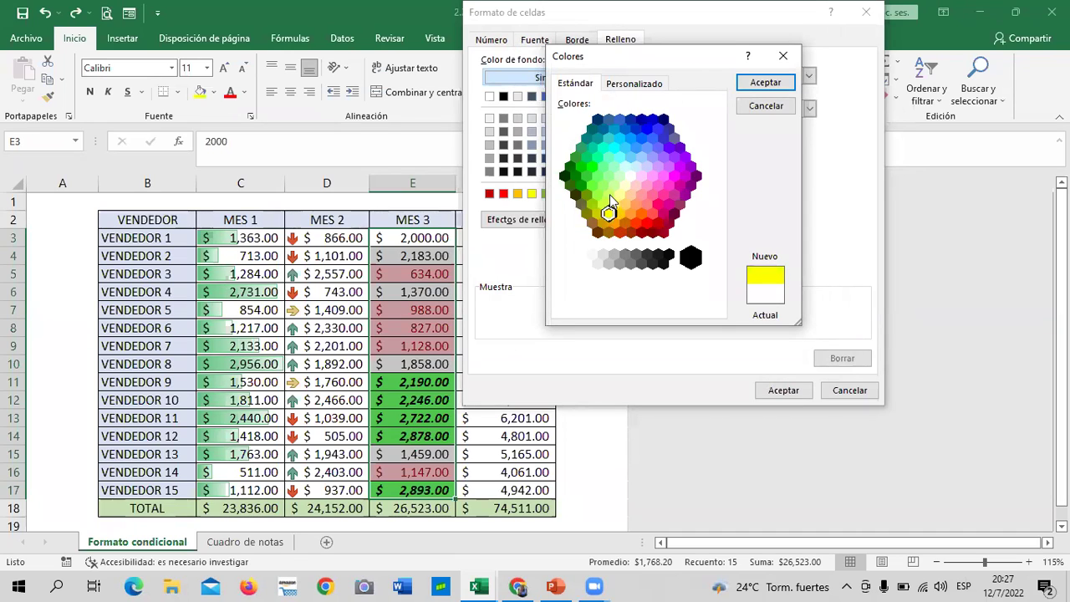
click(614, 204)
click(763, 82)
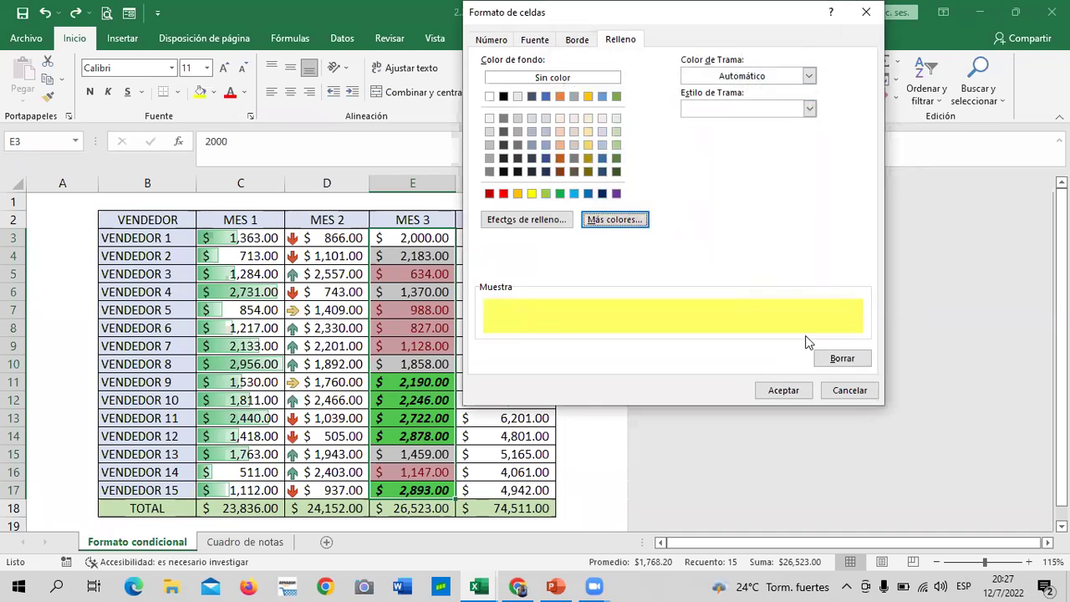
click(784, 391)
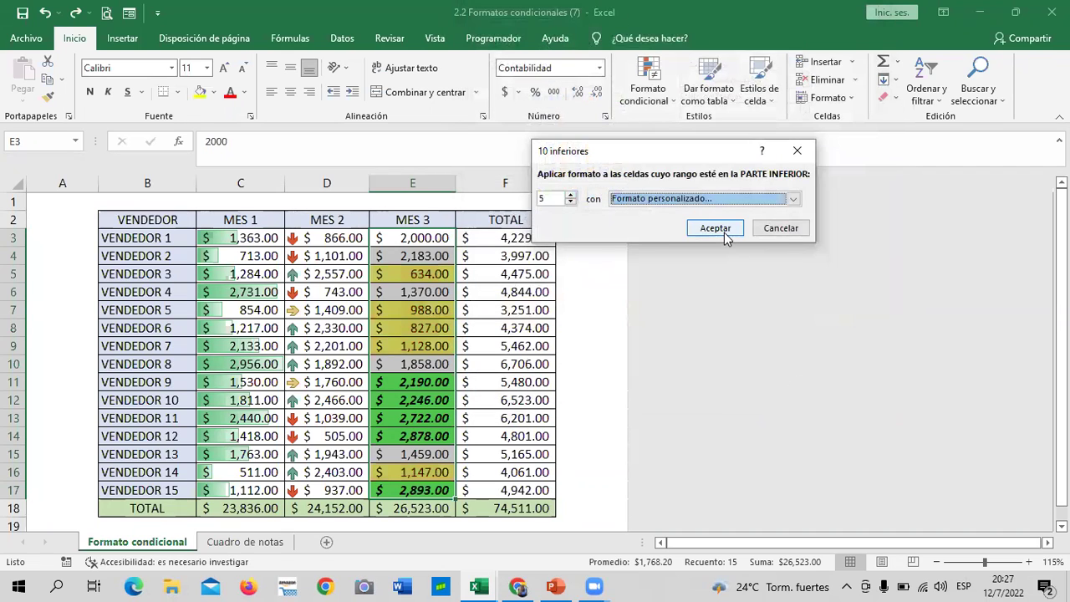
- Apply the yellow bottom-5 rule, then select TOTAL values F3:F17 for new conditional formatting
click(716, 228)
click(610, 258)
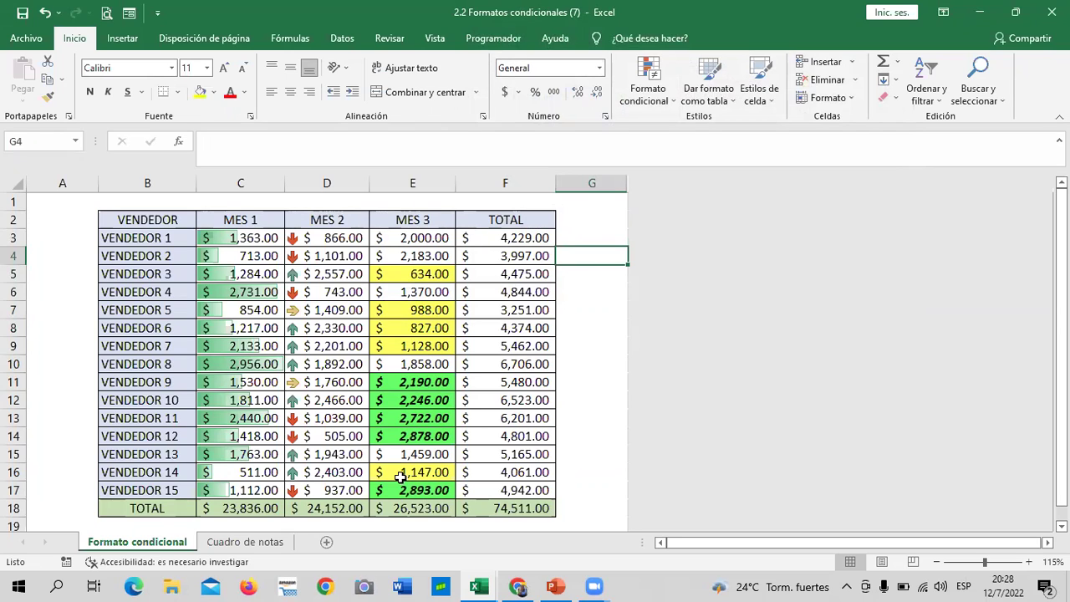
click(593, 313)
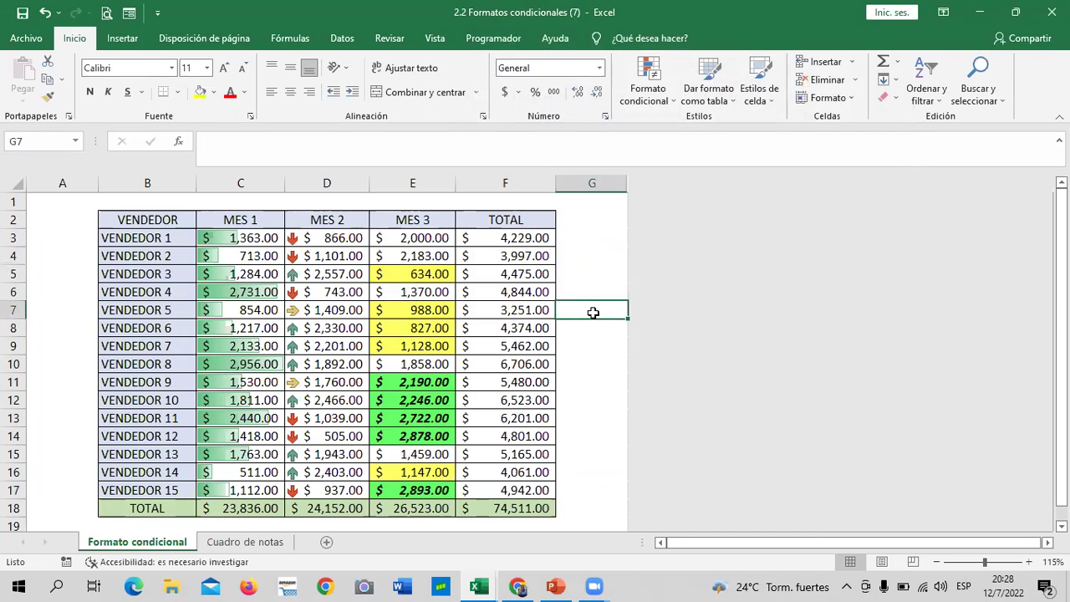
drag(513, 238, 505, 492)
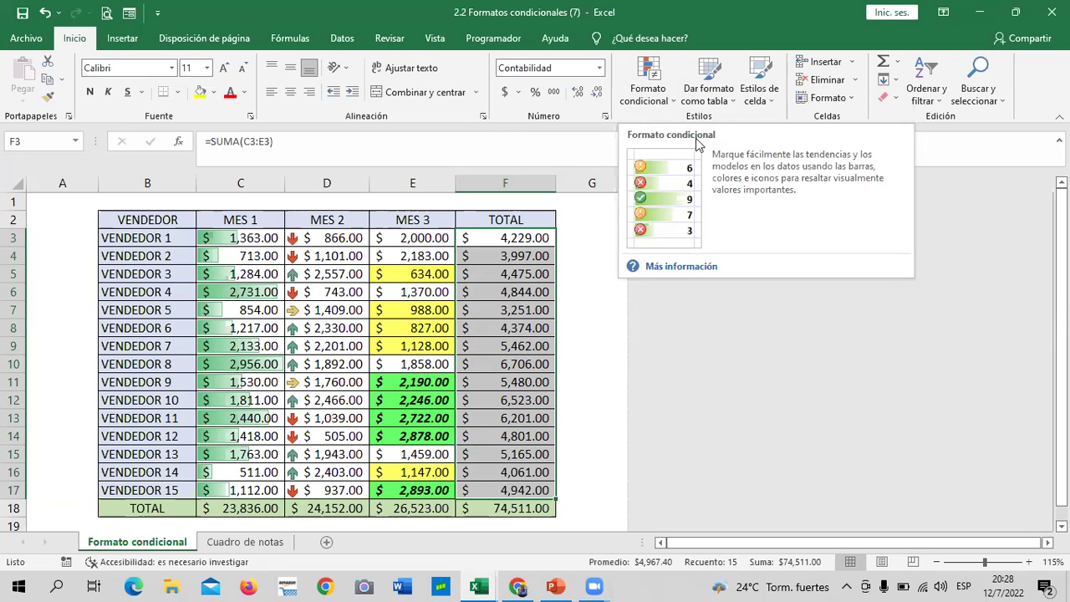
click(672, 99)
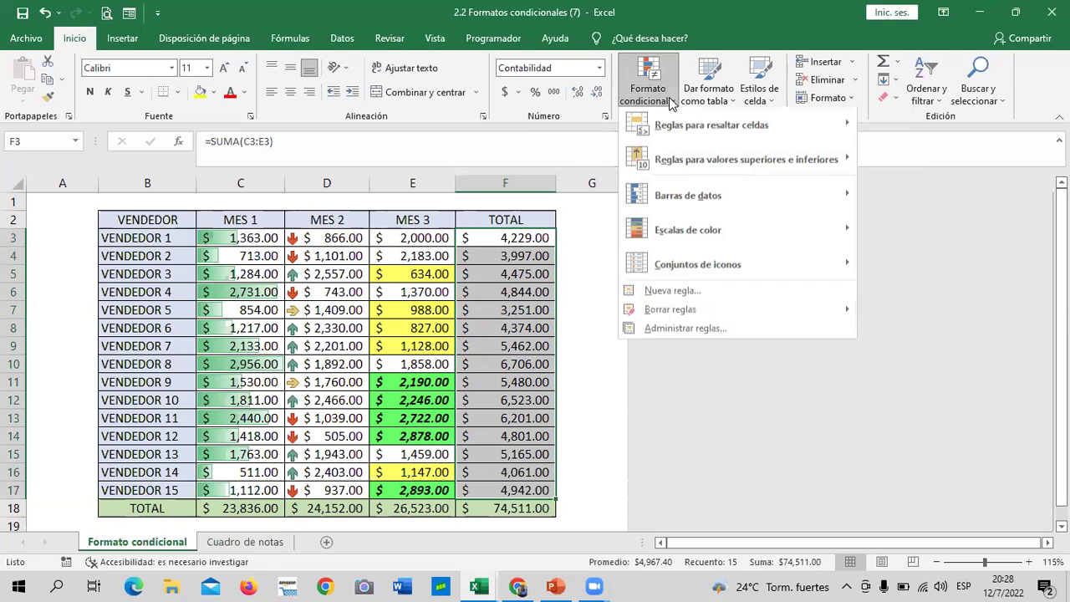
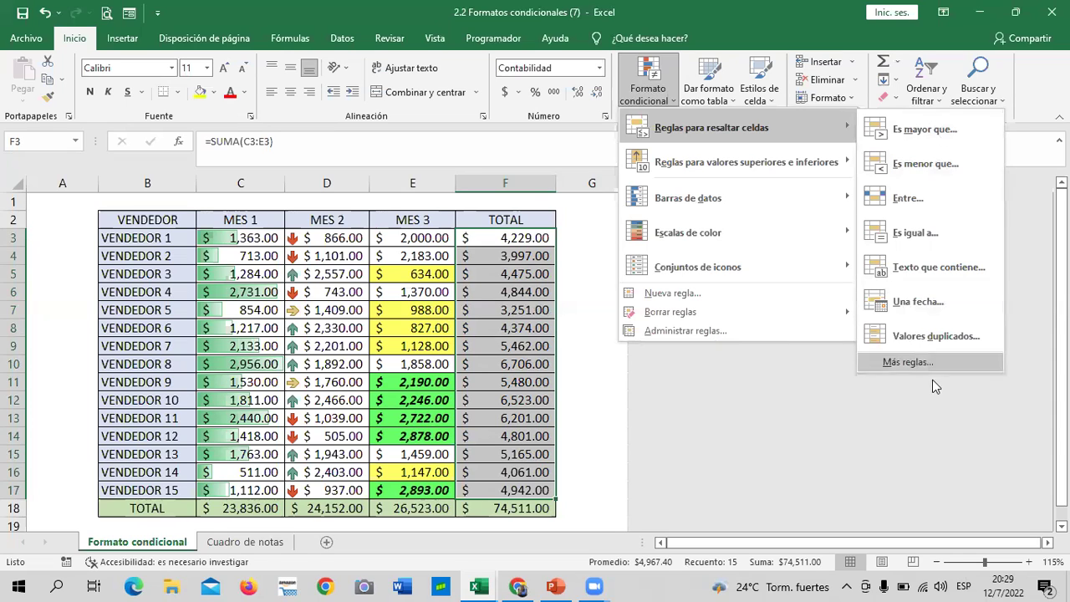
- Add a greater-than-6000 rule giving the TOTAL values green fill with dark green text
click(965, 128)
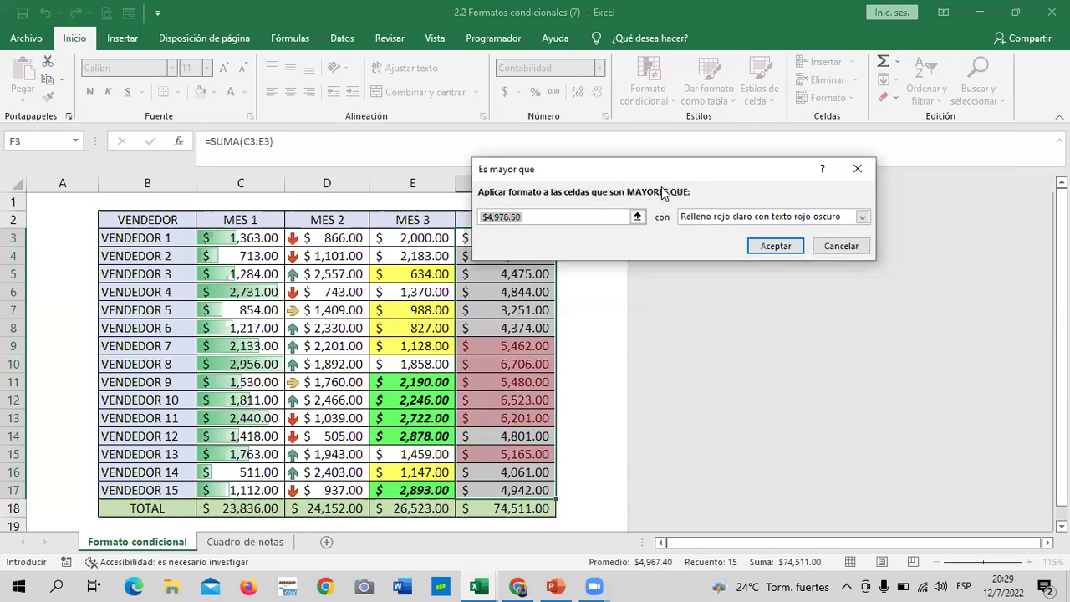
drag(655, 167, 730, 161)
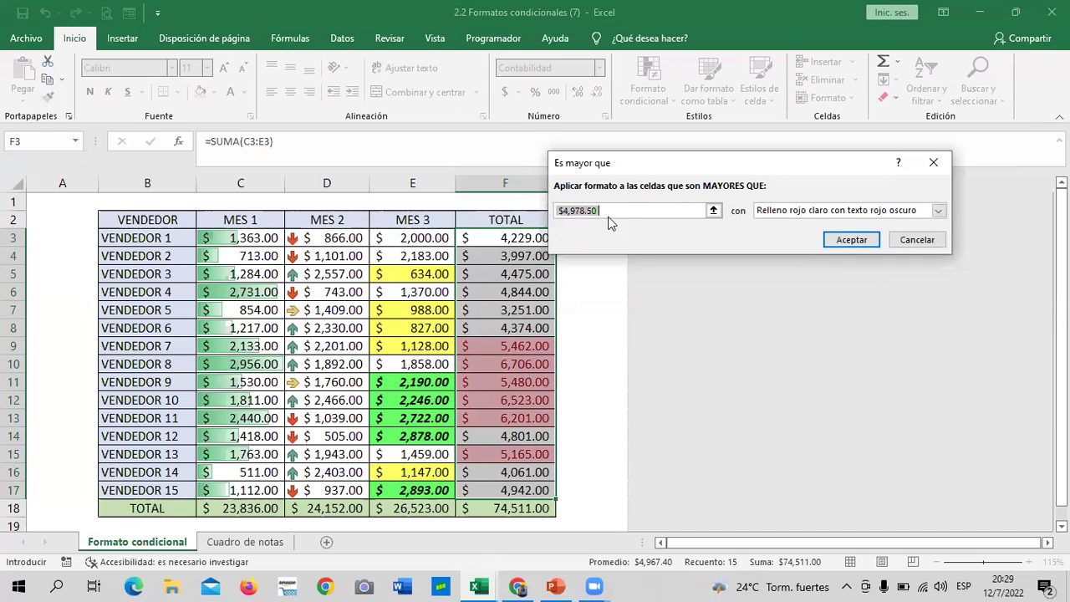
key(BackSpace)
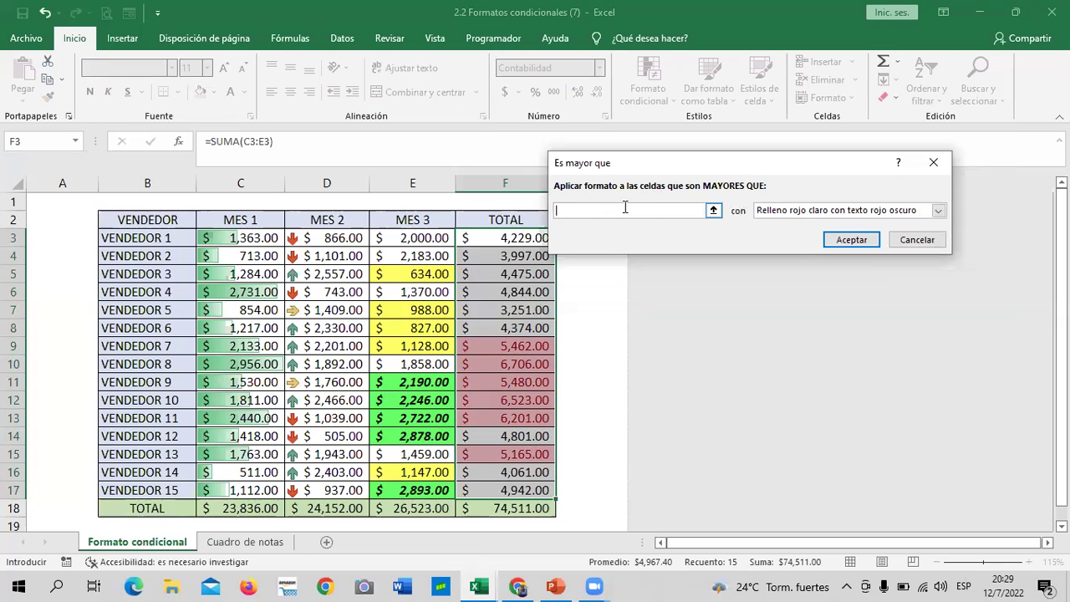
text(6)
text(000)
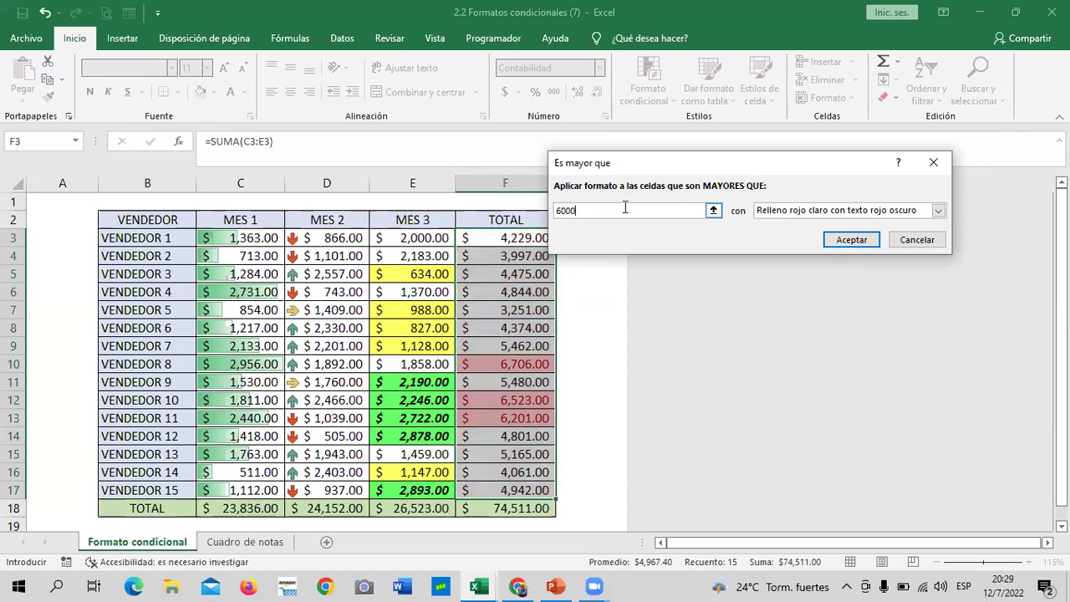
click(939, 210)
click(807, 245)
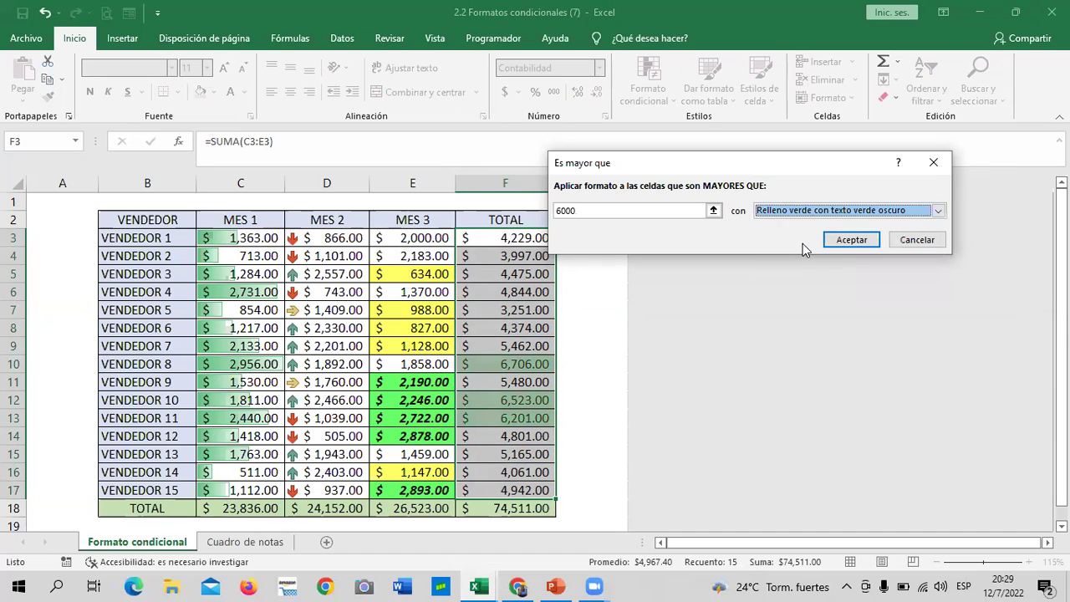
click(865, 240)
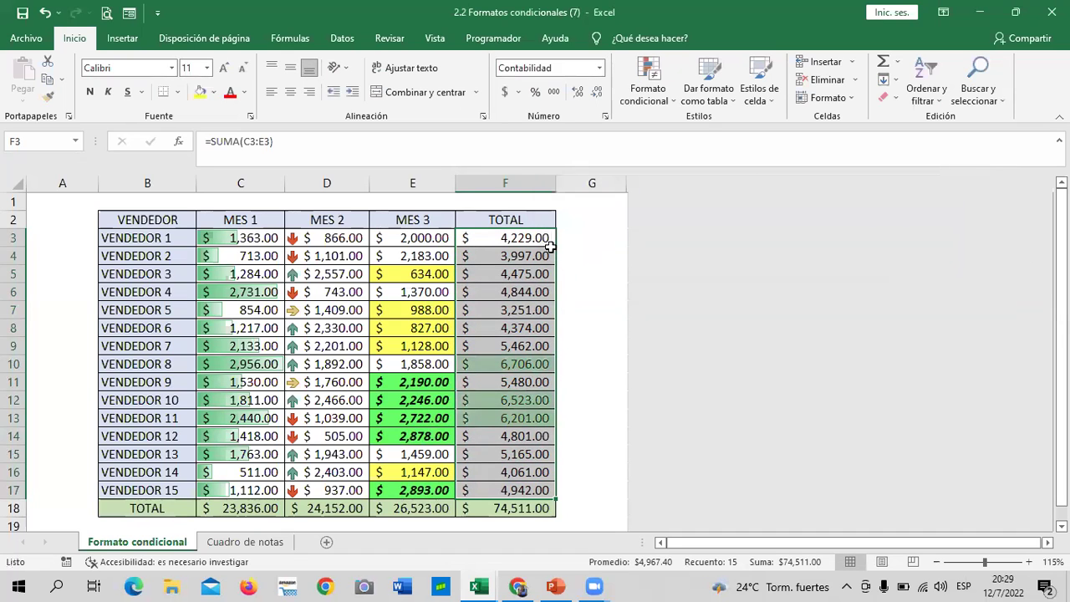
- Select TOTAL cells F3:F17 and highlight values below 4500 with light red fill and dark red text
click(594, 219)
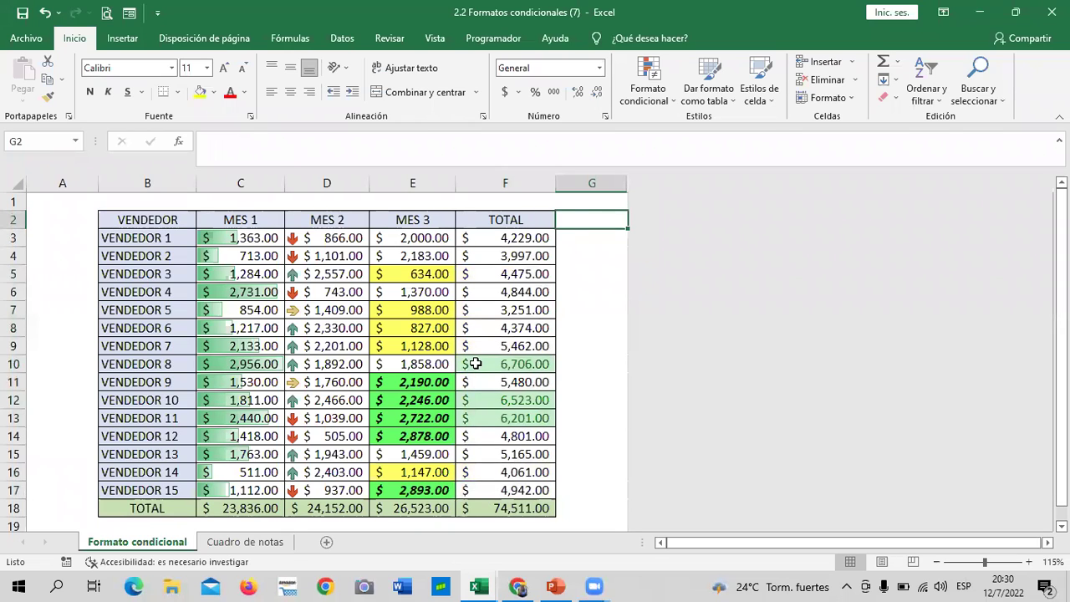
click(504, 237)
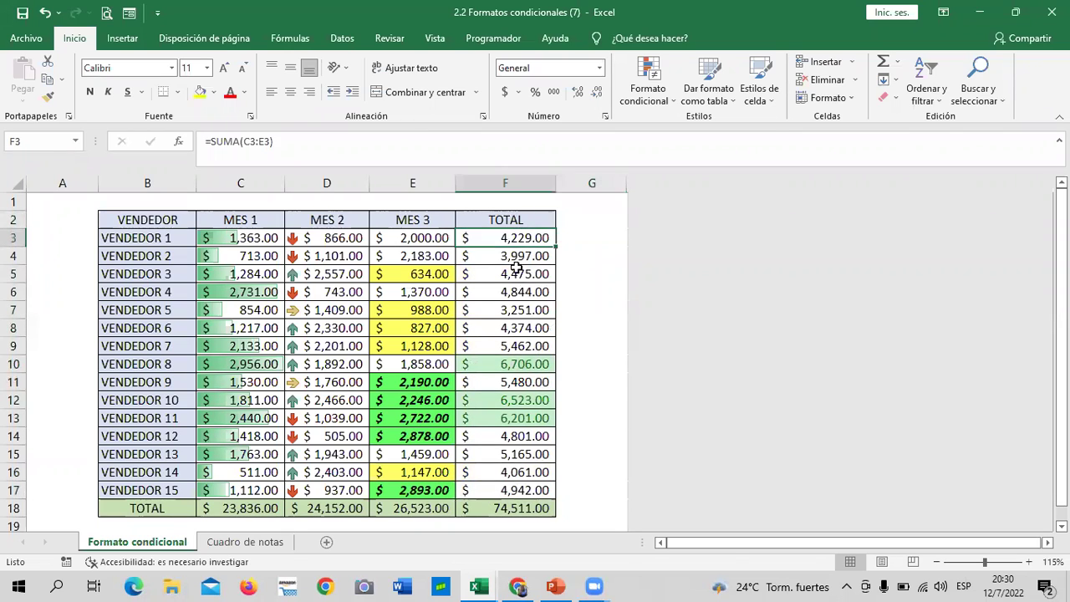
drag(516, 267, 519, 490)
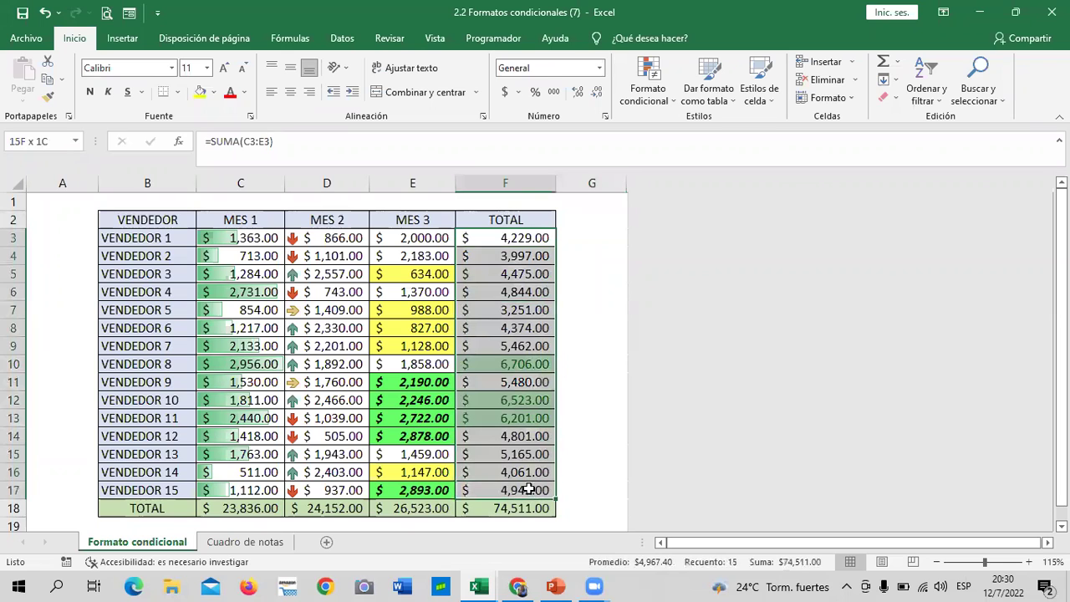
click(660, 102)
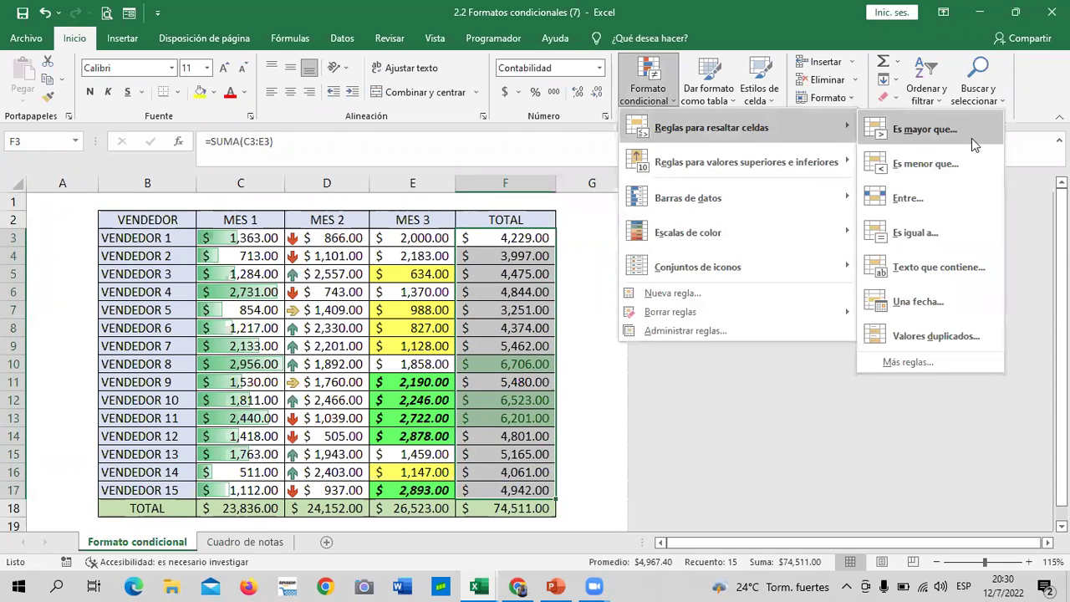
click(970, 167)
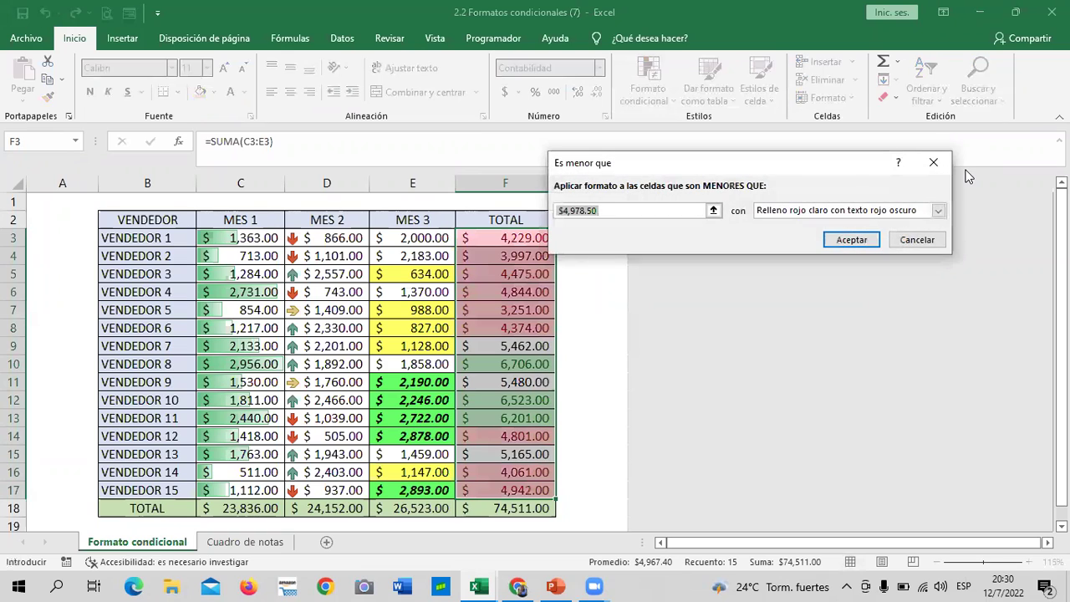
key(BackSpace)
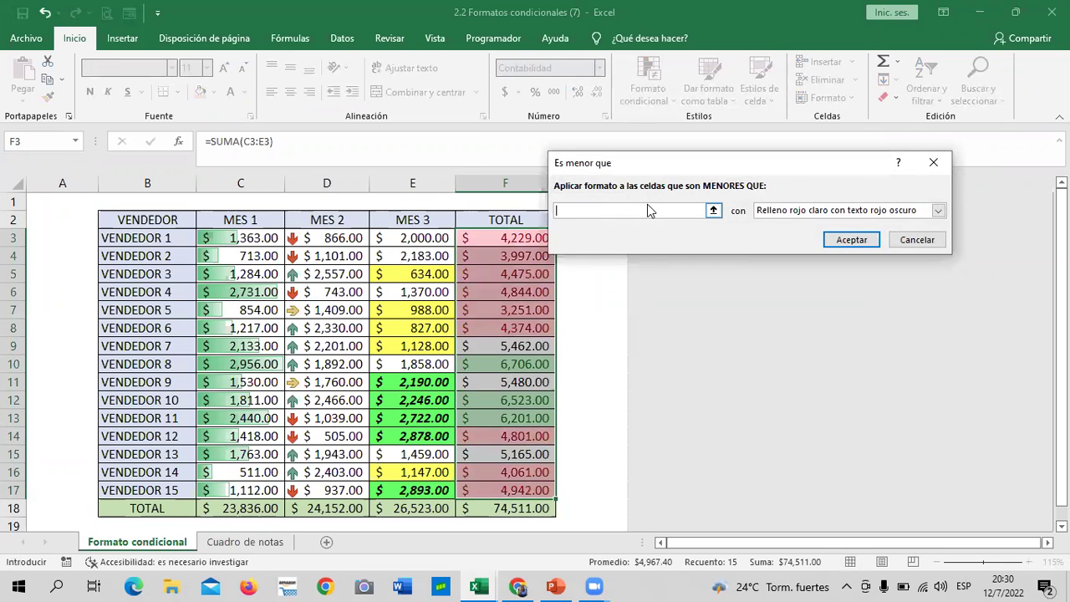
text(1000)
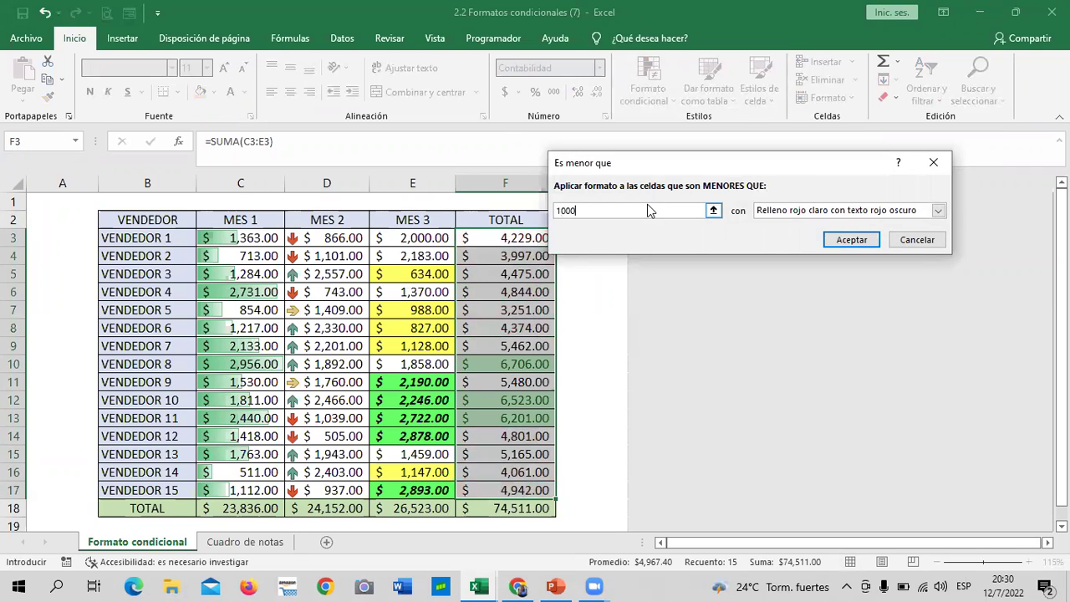
key(BackSpace)
key(BackSpace)
key(BackSpace)
key(BackSpace)
text(4500)
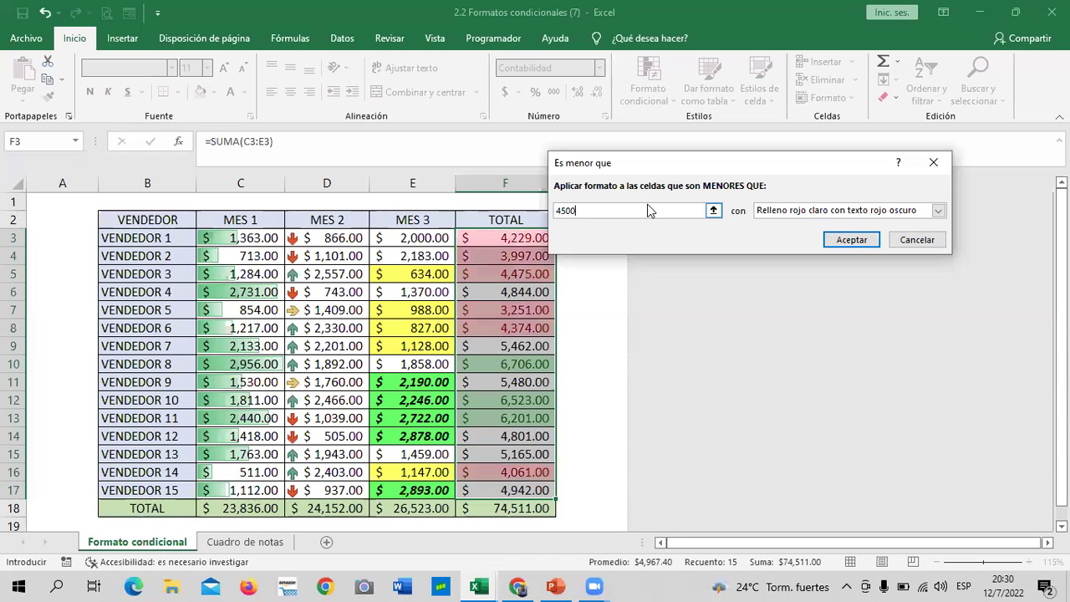
click(870, 242)
click(600, 242)
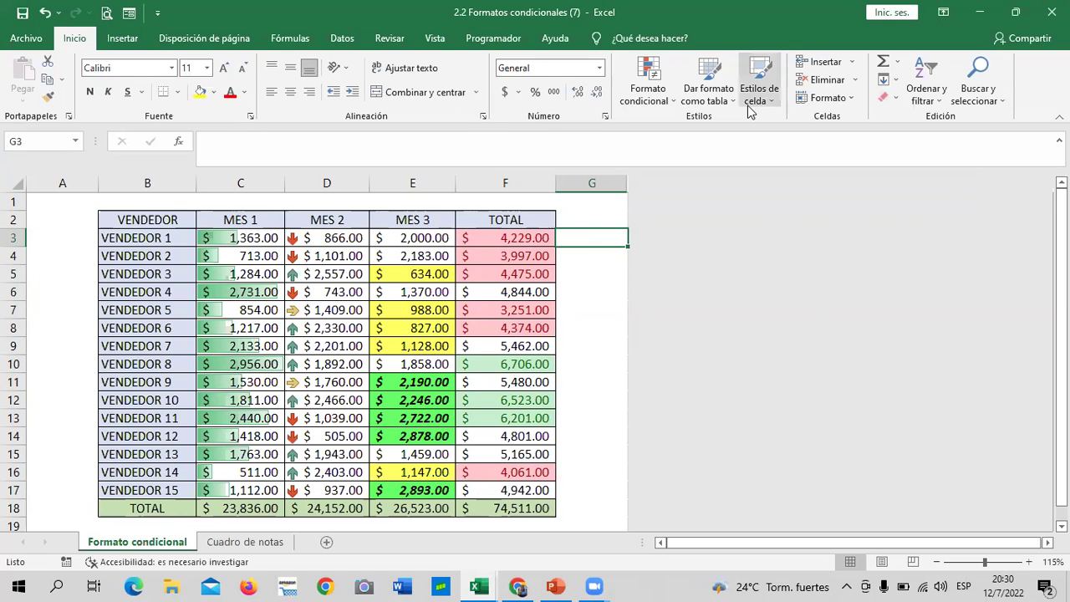
- Select F3:F17 and use Borrar reglas to remove the red and green highlight rules
click(641, 104)
mouse_move(712, 128)
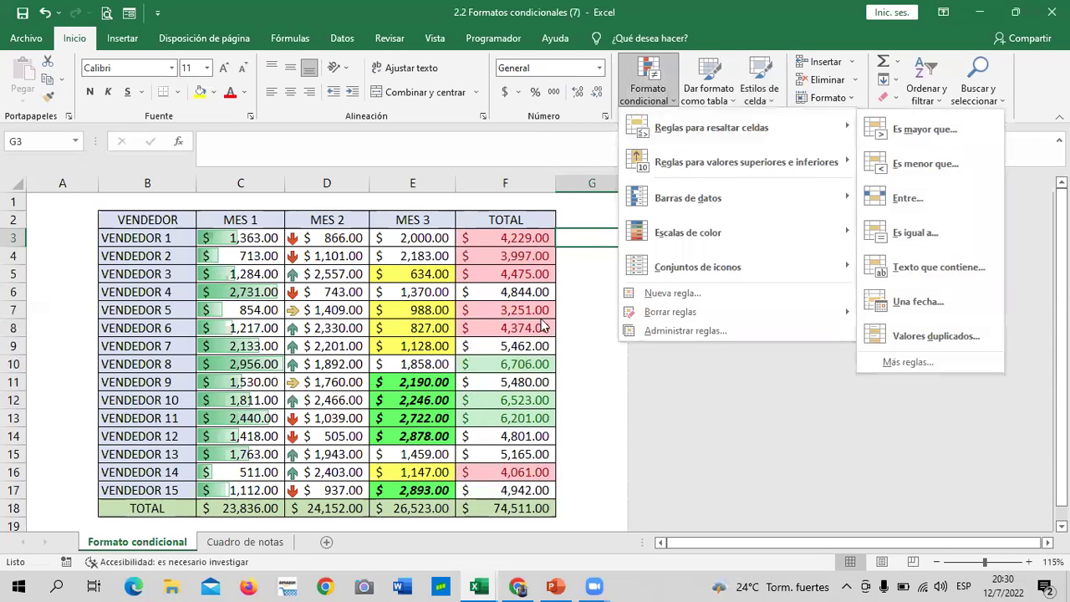
click(531, 238)
drag(528, 238, 524, 506)
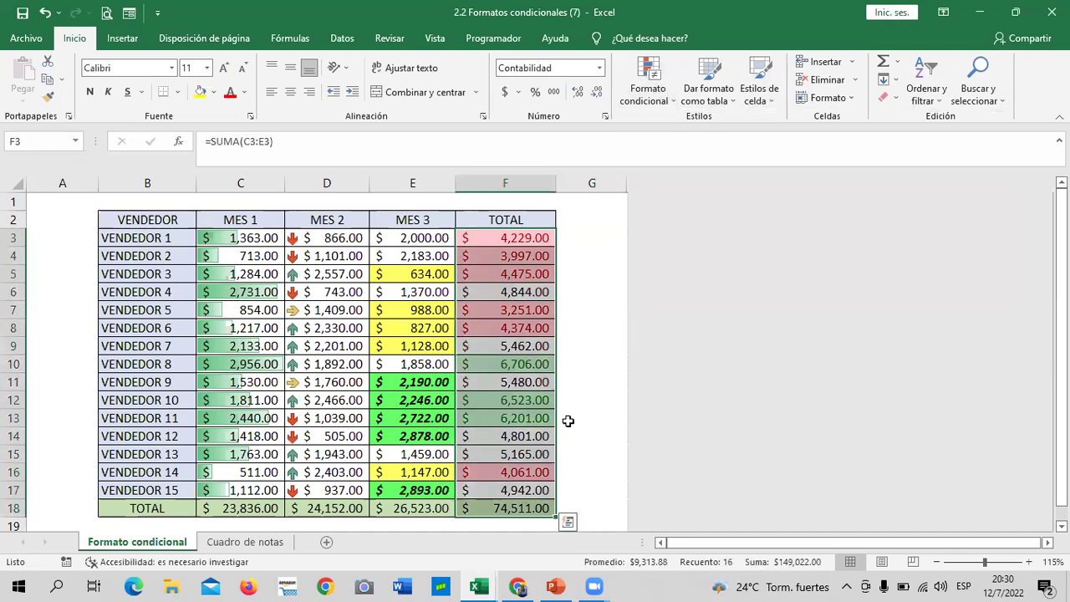
click(569, 523)
drag(535, 237, 527, 490)
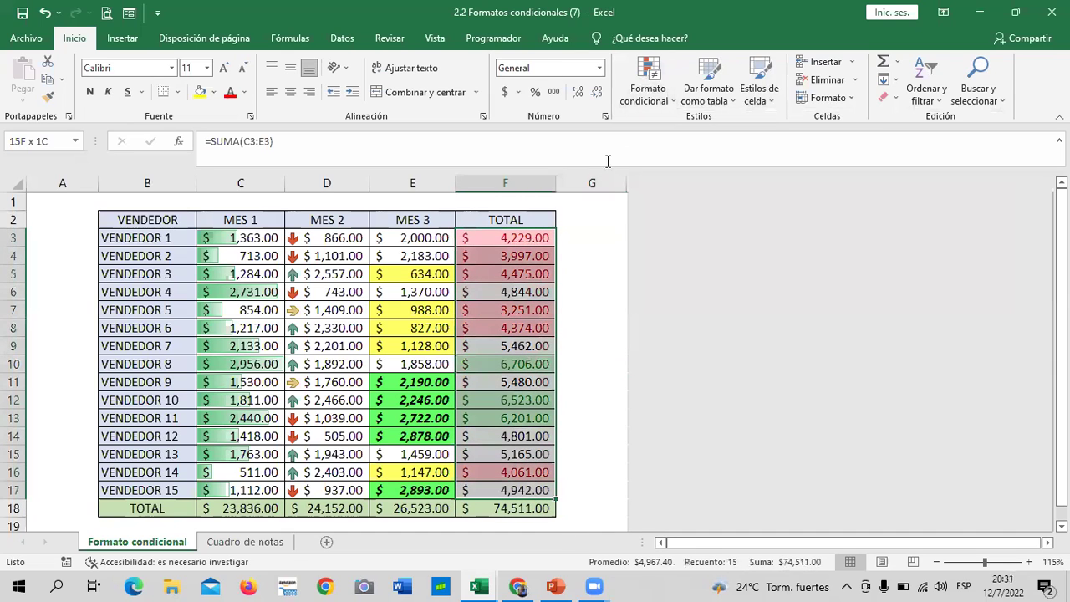
click(669, 99)
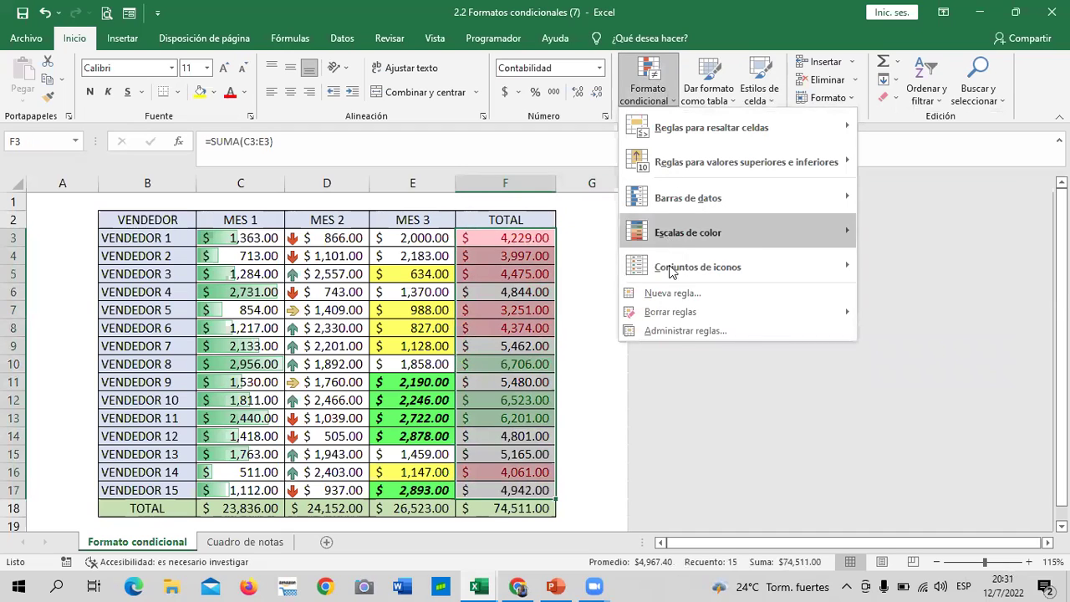
mouse_move(670, 311)
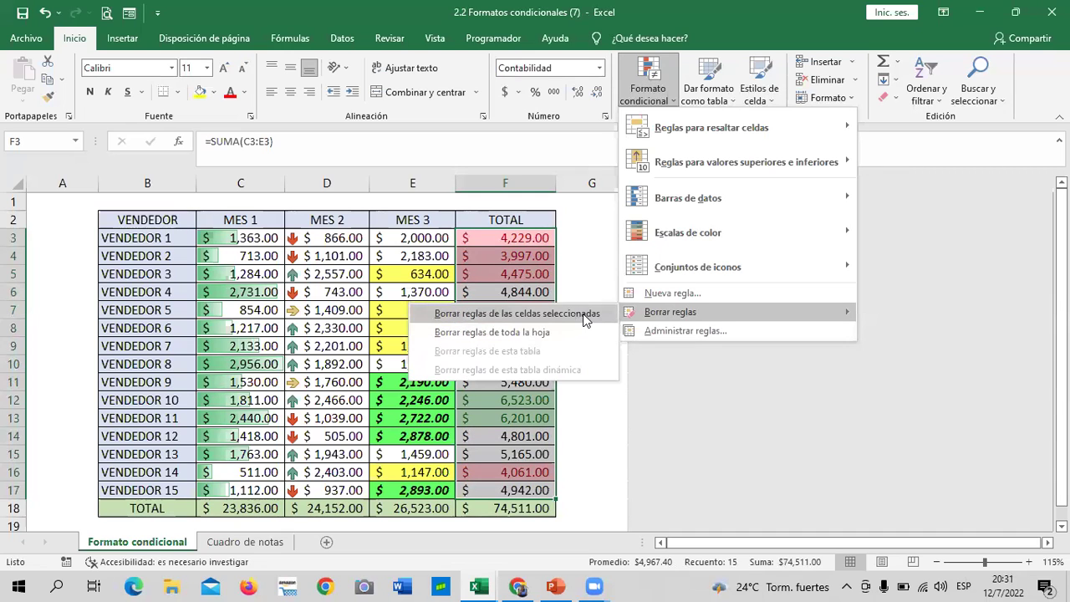
click(583, 313)
click(617, 289)
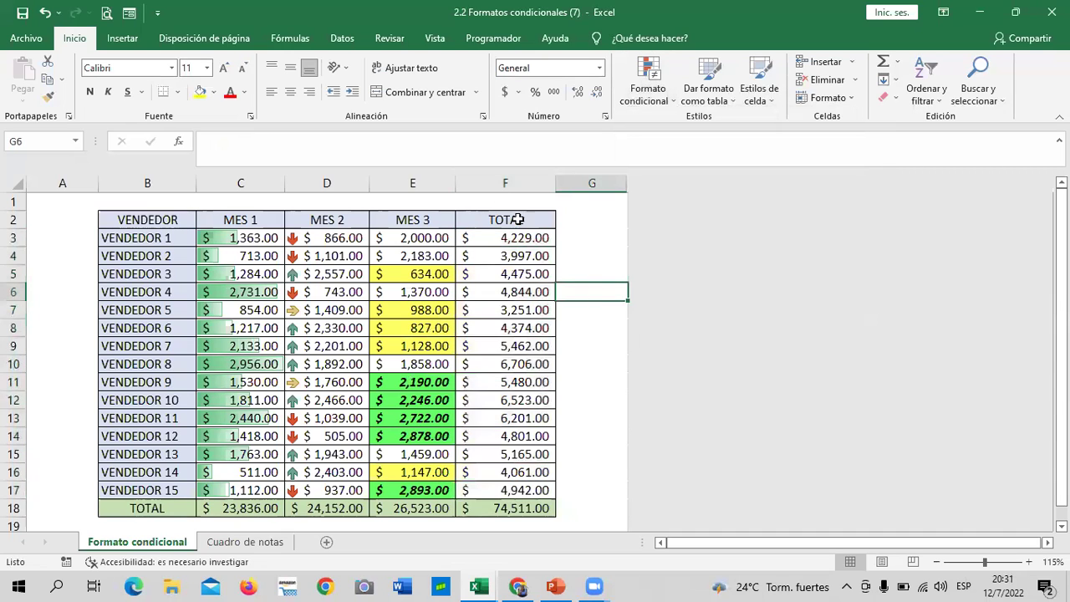
- Add a between-5000-and-6000 rule to F3:F17 with yellow fill and dark yellow text
drag(502, 237, 517, 492)
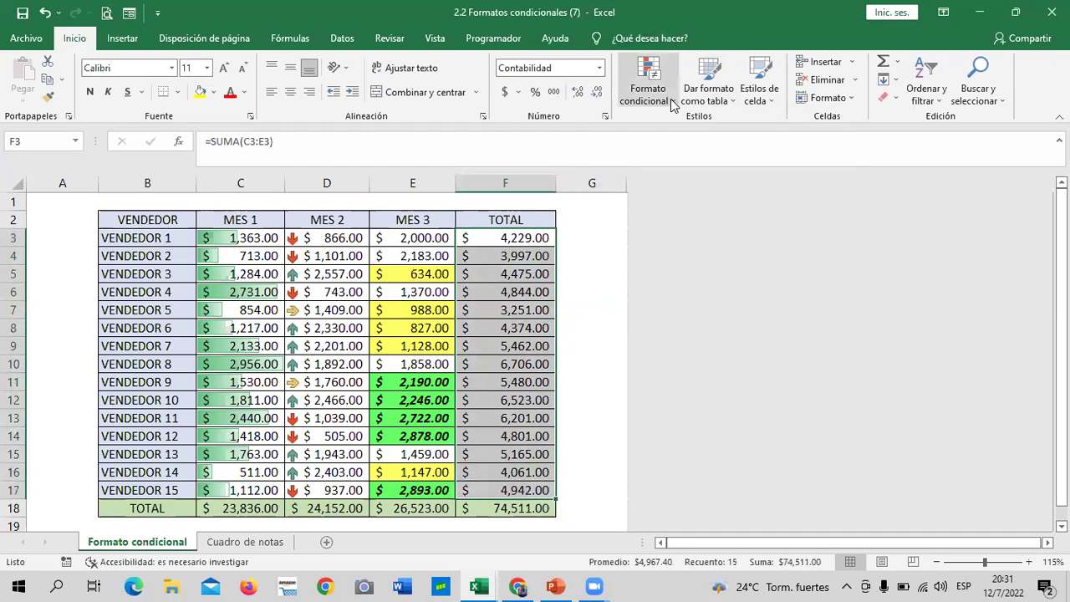
click(648, 84)
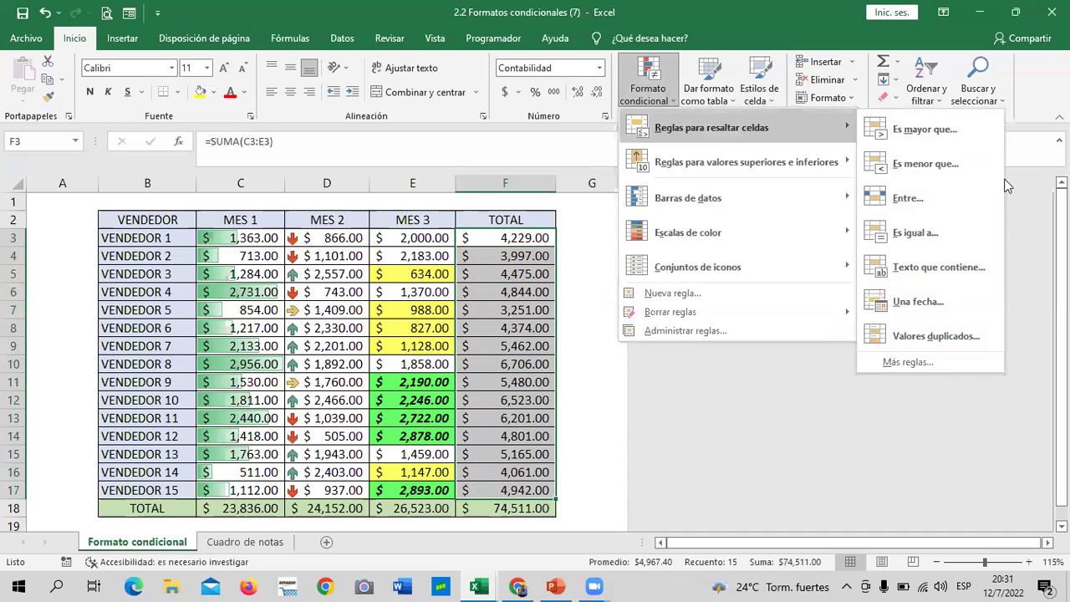
mouse_move(710, 127)
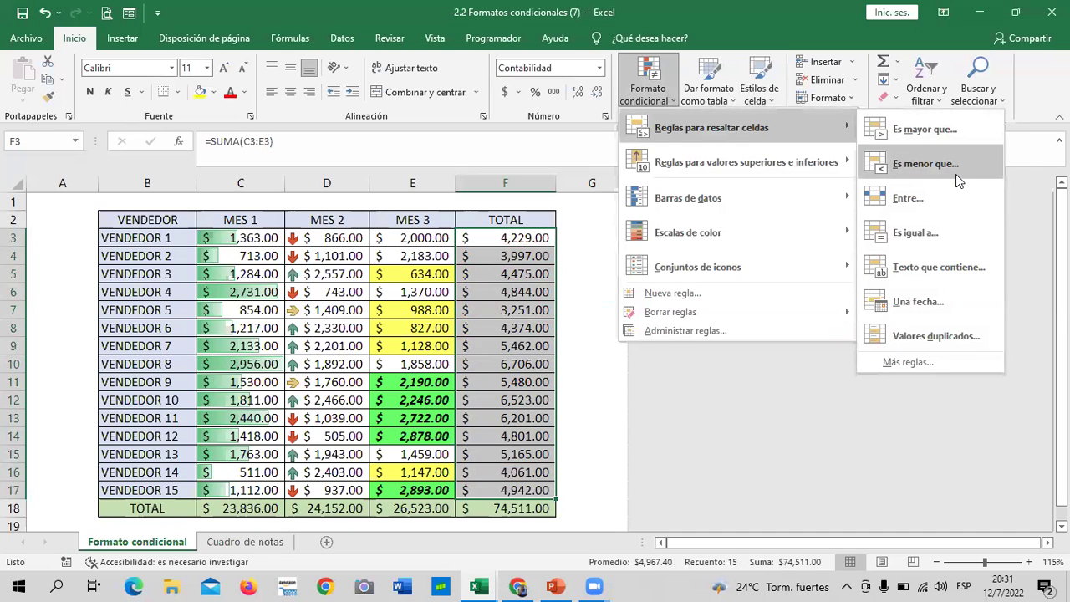
click(957, 195)
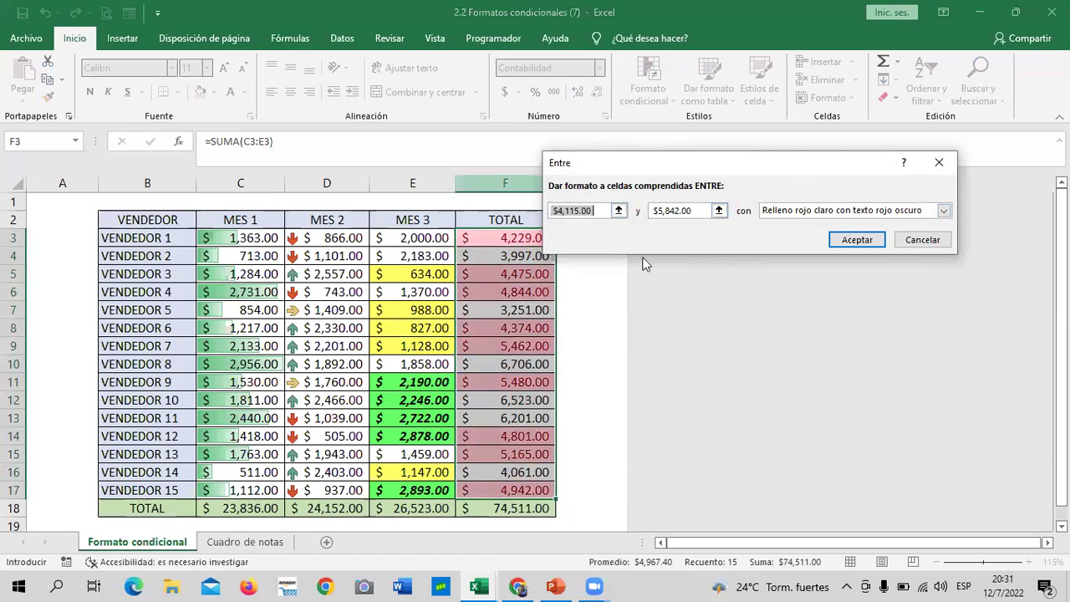
drag(709, 164, 743, 163)
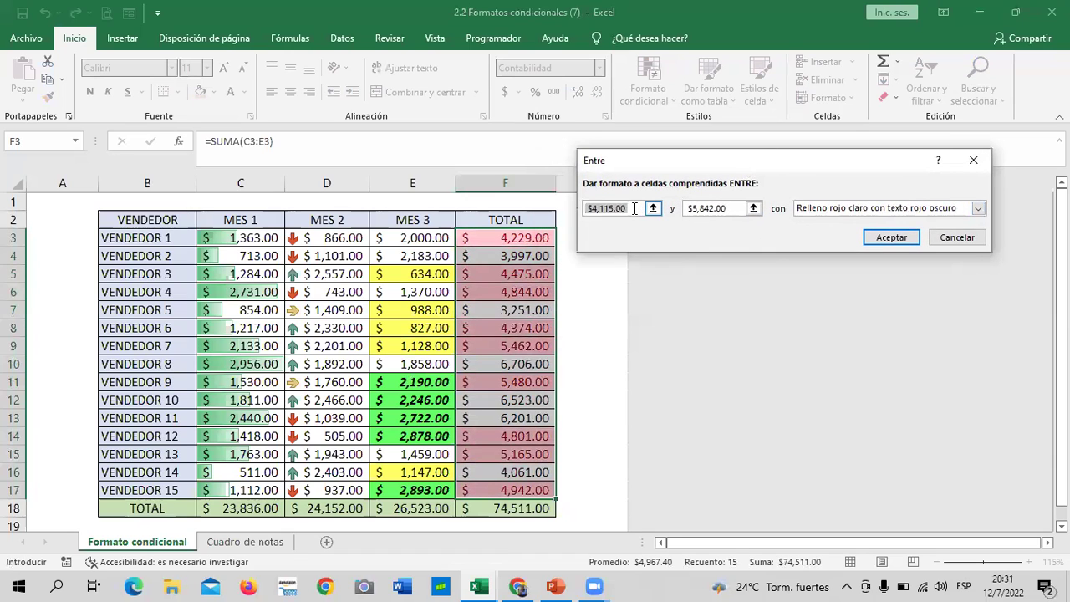
text(5000)
click(745, 208)
key(BackSpace)
key(BackSpace)
key(BackSpace)
key(BackSpace)
key(BackSpace)
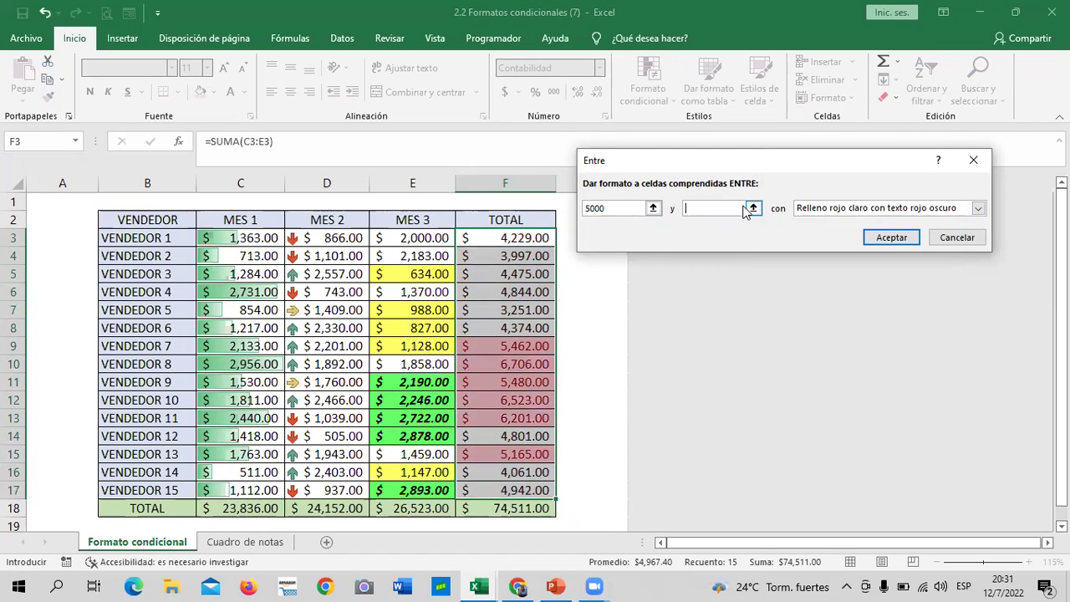
text(600)
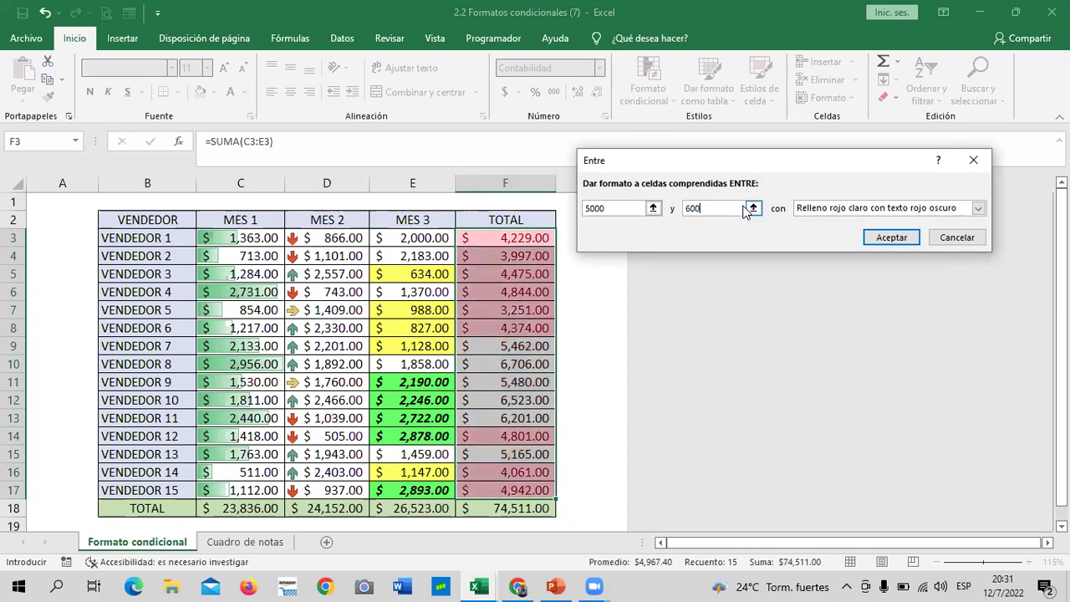
text(0)
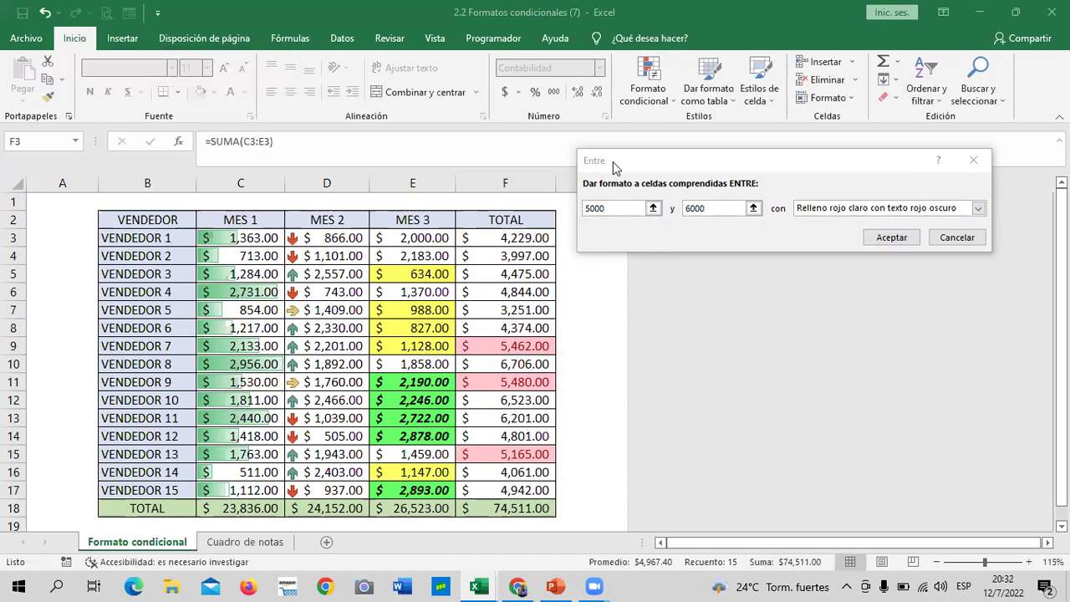
click(977, 208)
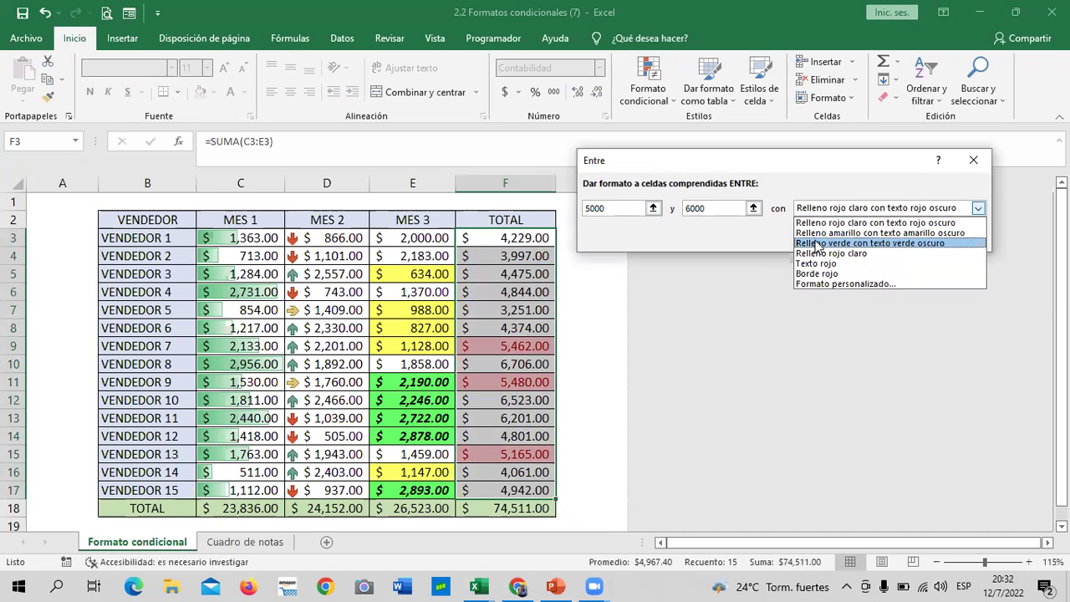
click(815, 233)
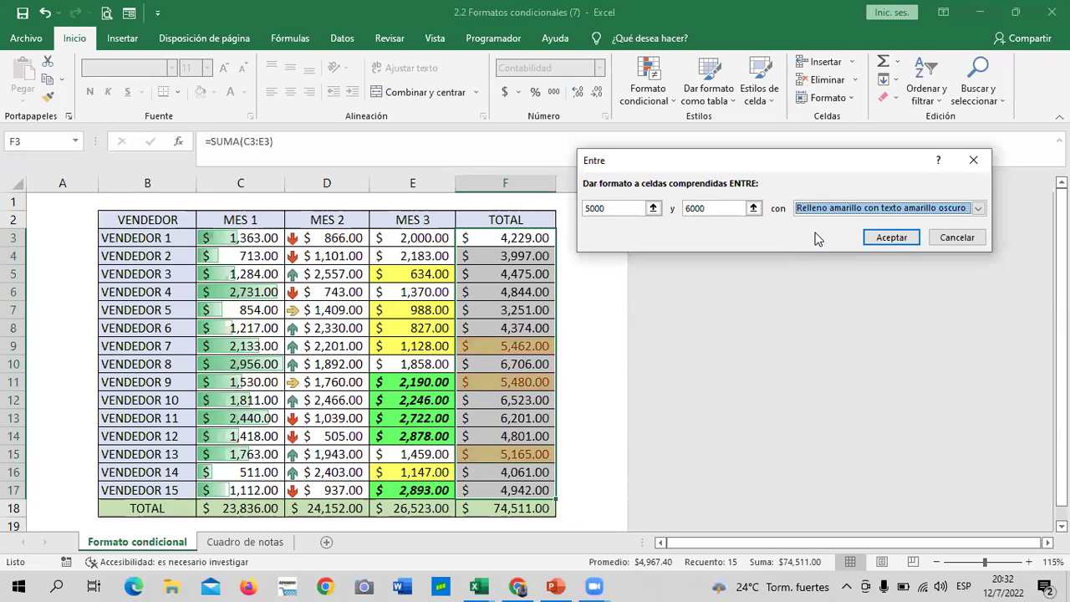
click(891, 239)
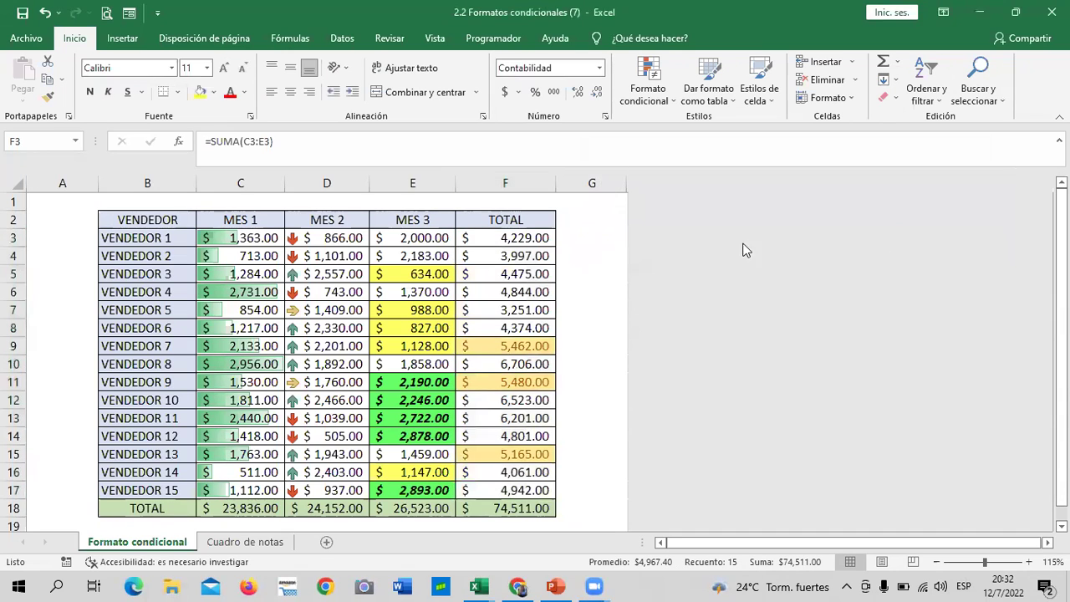
- Add an equal-to-4000 rule with light red fill to TOTAL cells F3:F17
click(598, 199)
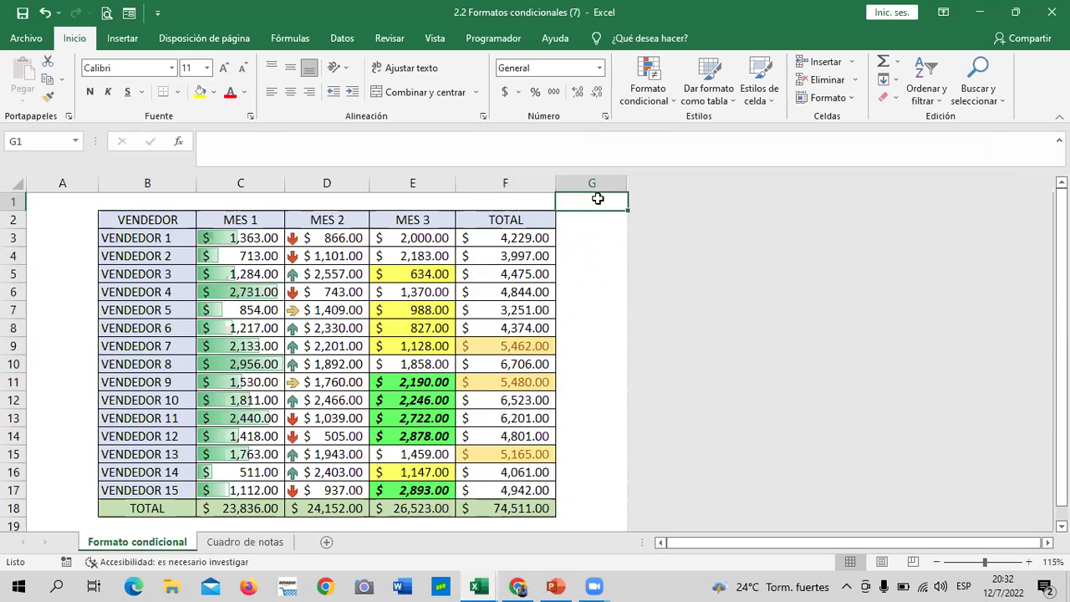
click(612, 306)
drag(522, 238, 536, 492)
click(673, 104)
mouse_move(712, 127)
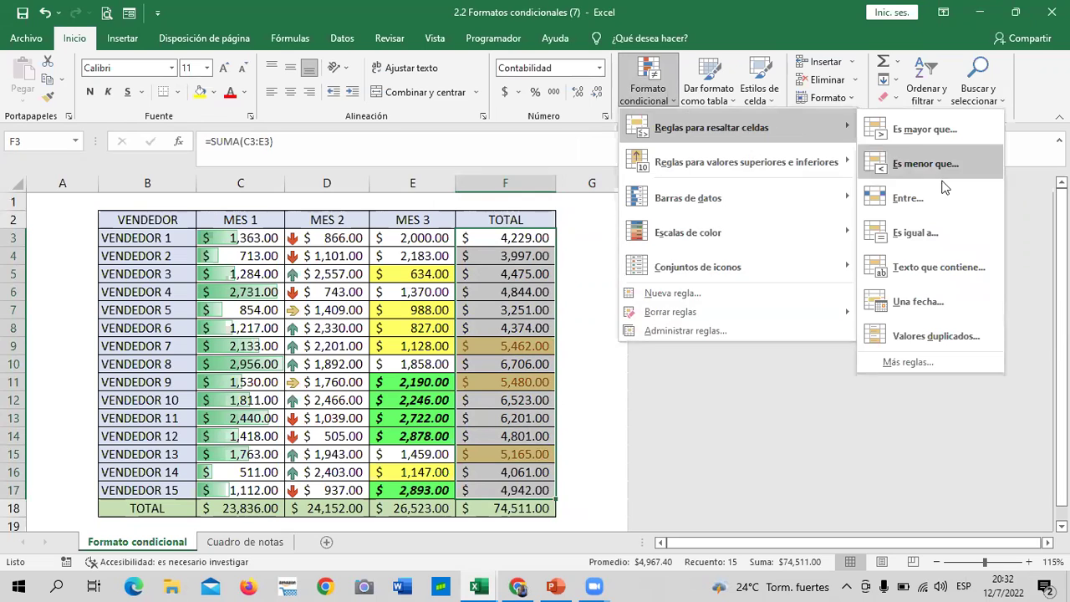
click(973, 242)
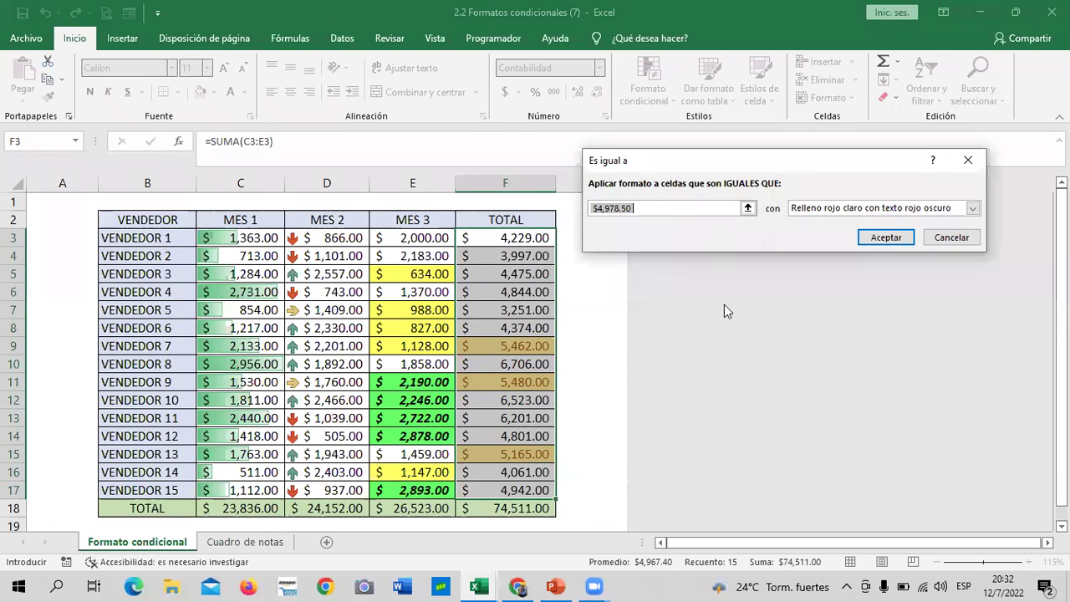
text(4000)
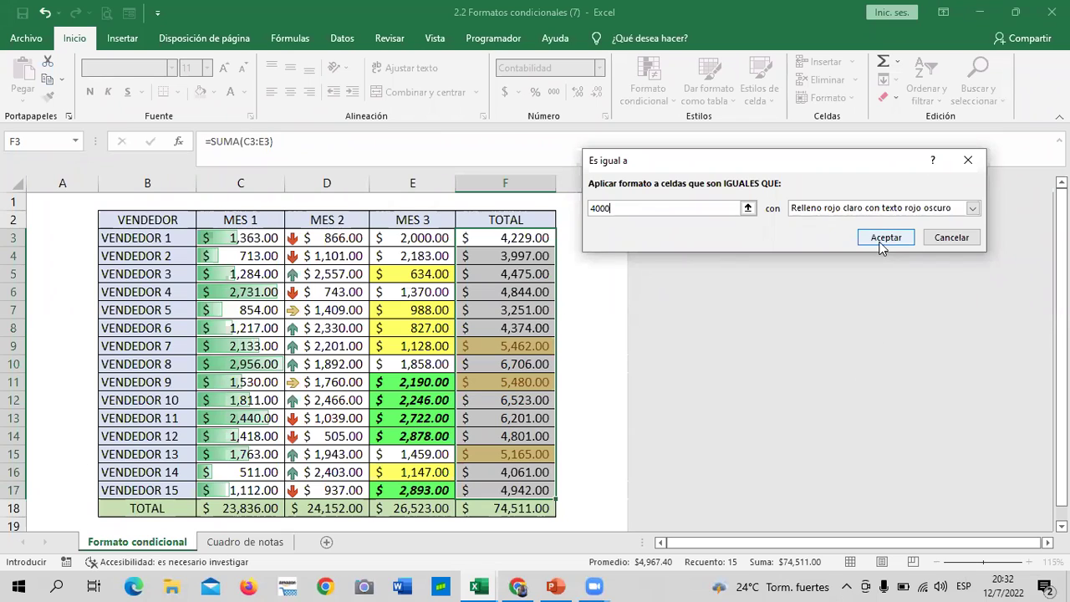
click(872, 240)
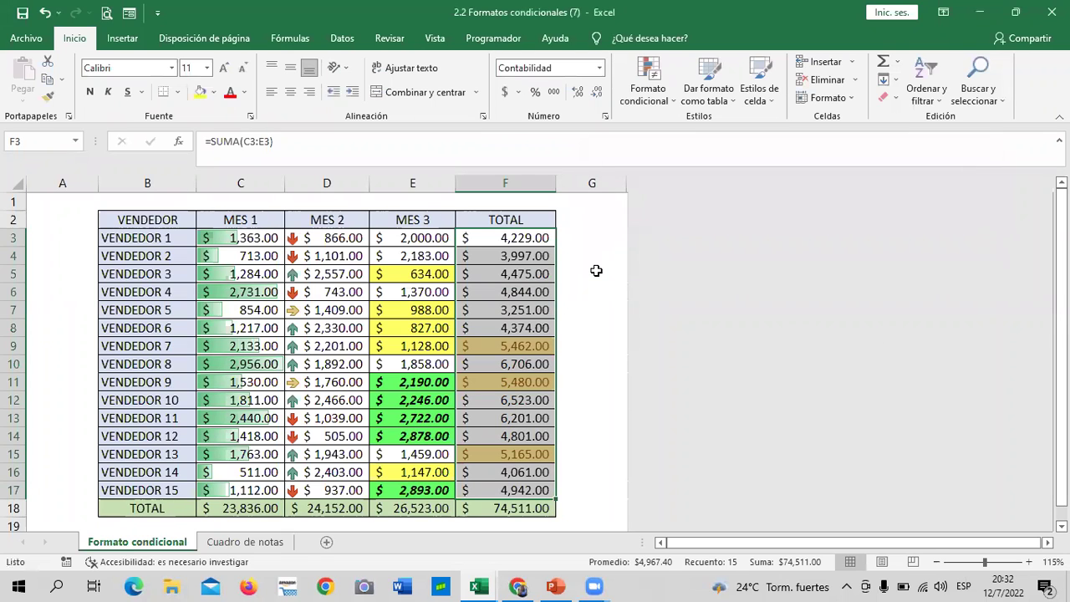
click(597, 271)
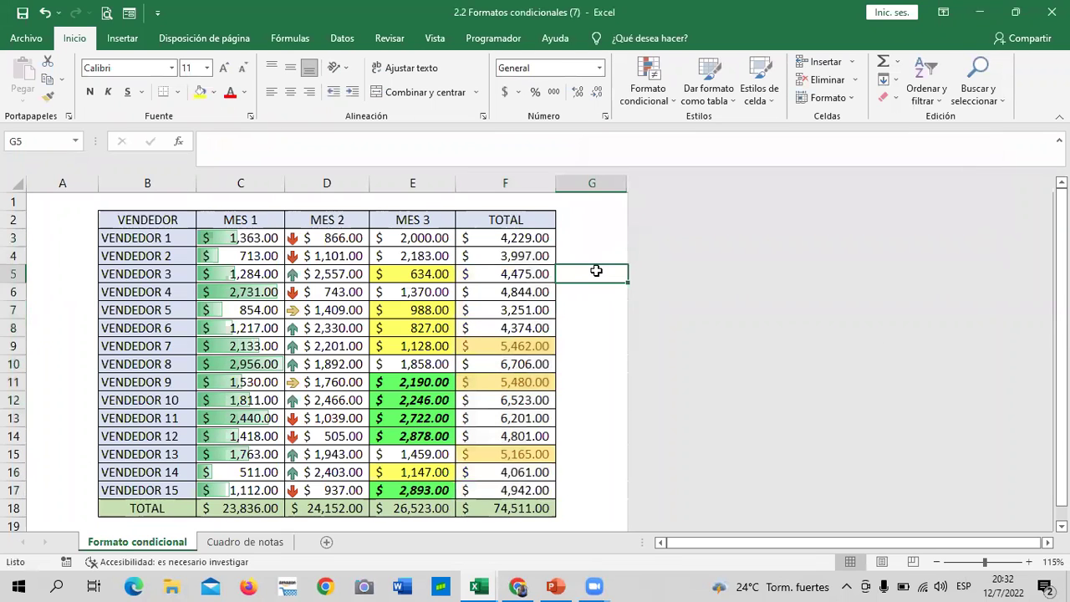
click(499, 473)
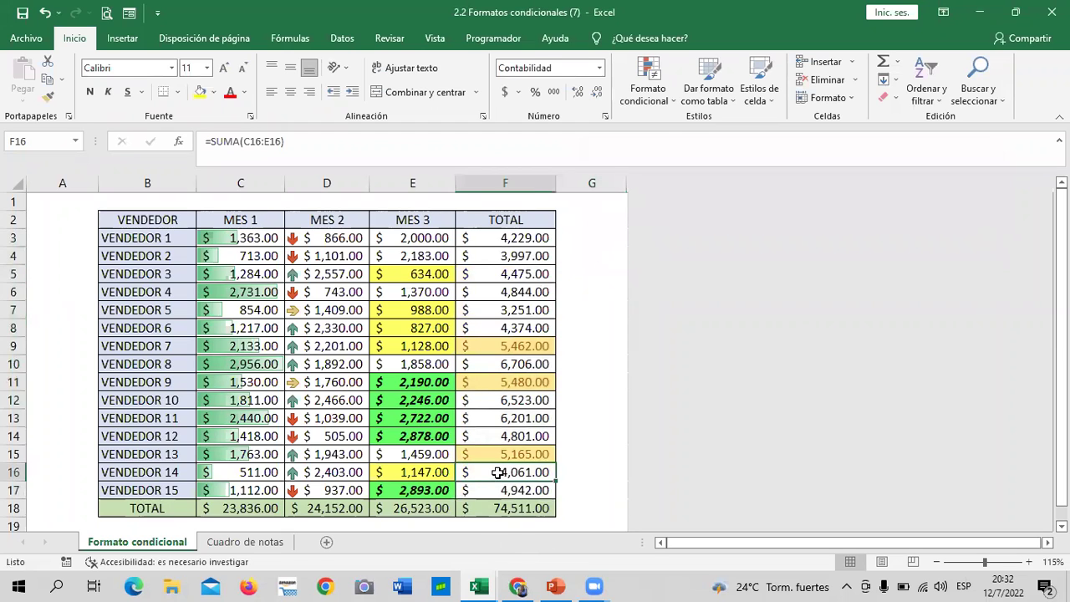
click(492, 234)
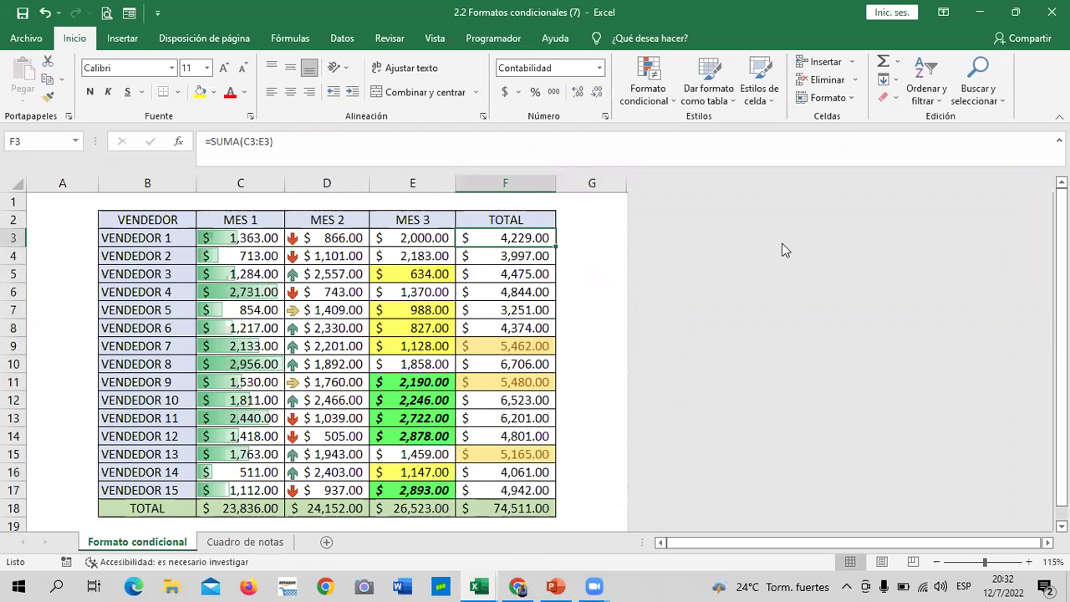
text(4,000)
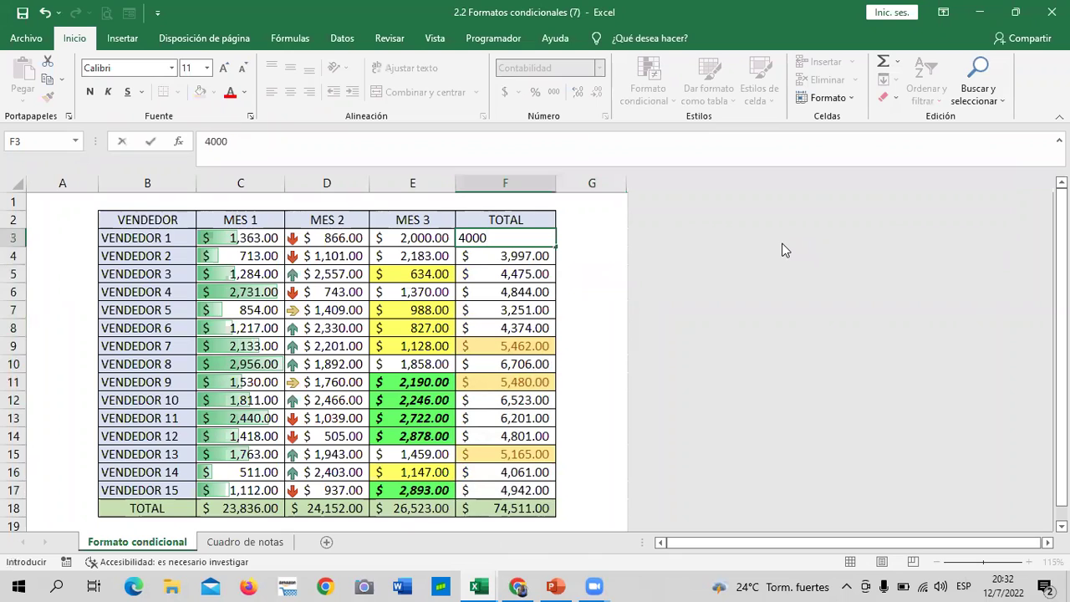
key(Return)
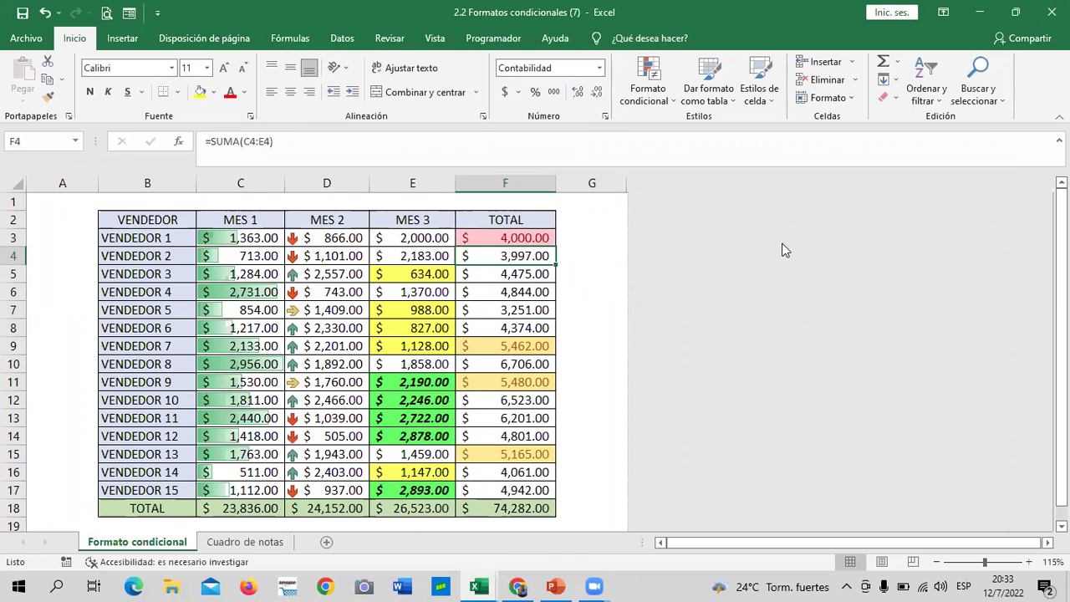
click(585, 232)
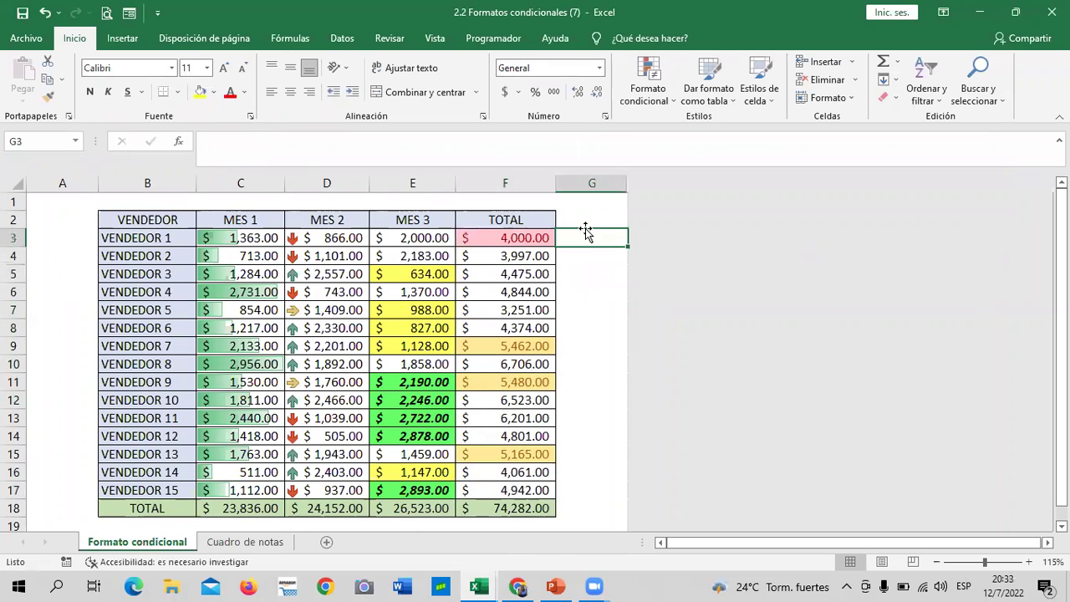
click(53, 325)
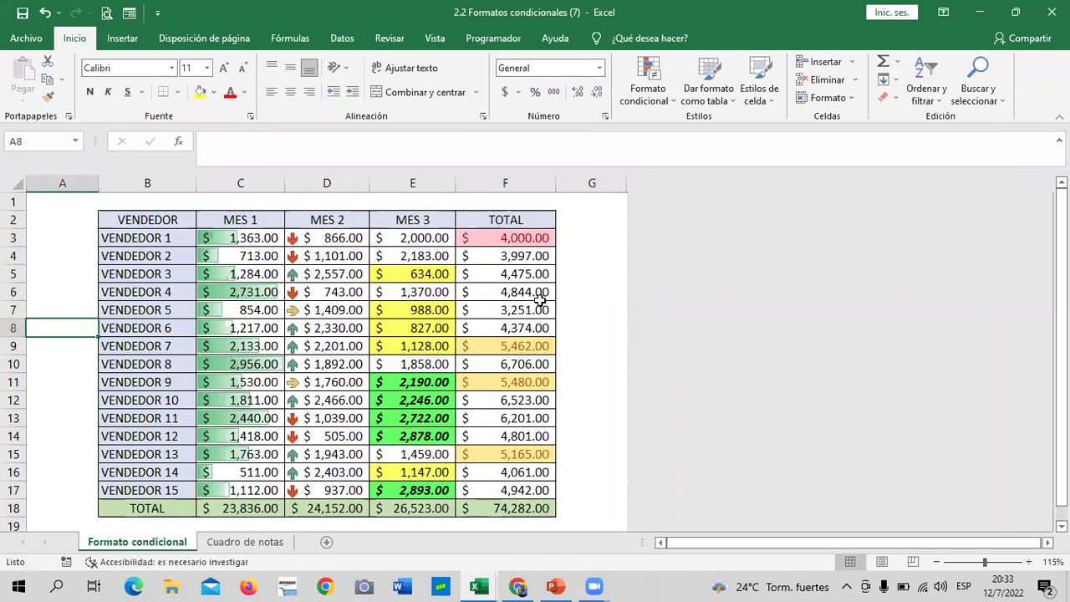
click(597, 322)
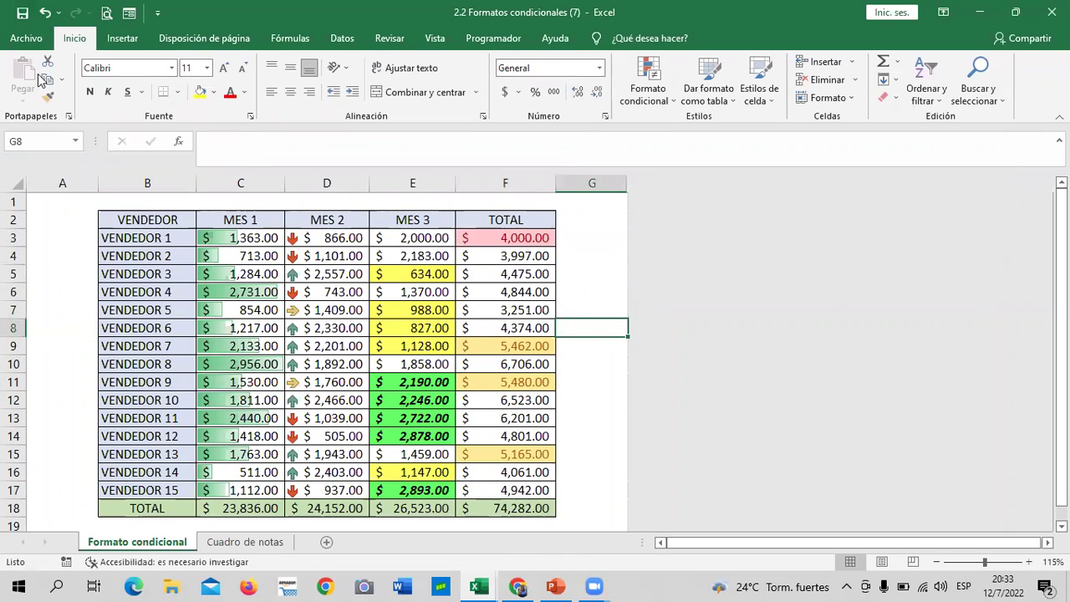
key(ctrl+z)
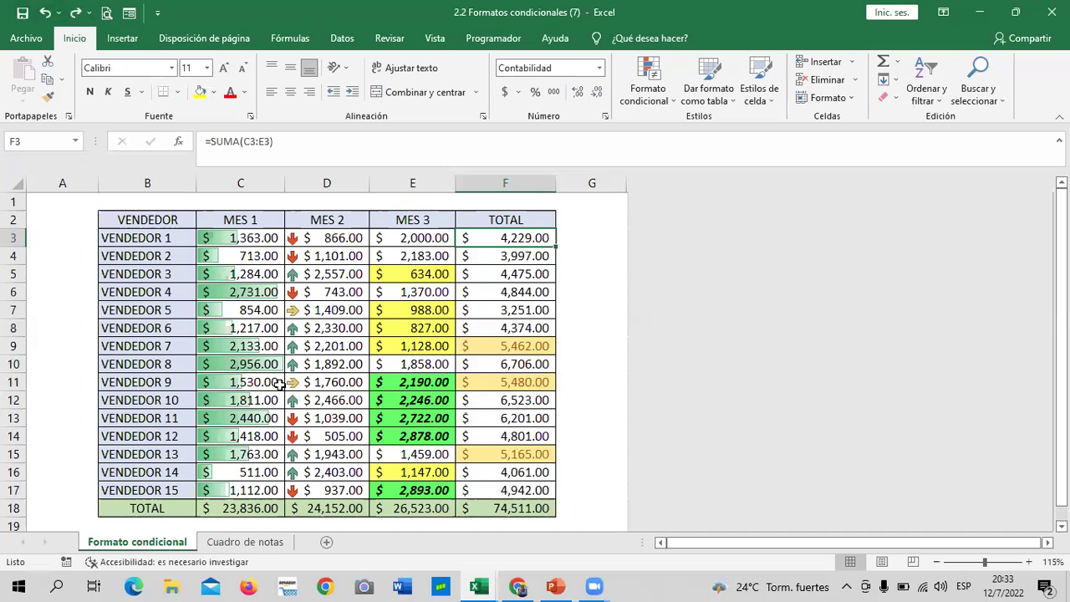
- Add a Valores duplicados rule with light red fill to TOTAL cells F3:F17
click(592, 403)
drag(512, 238, 527, 491)
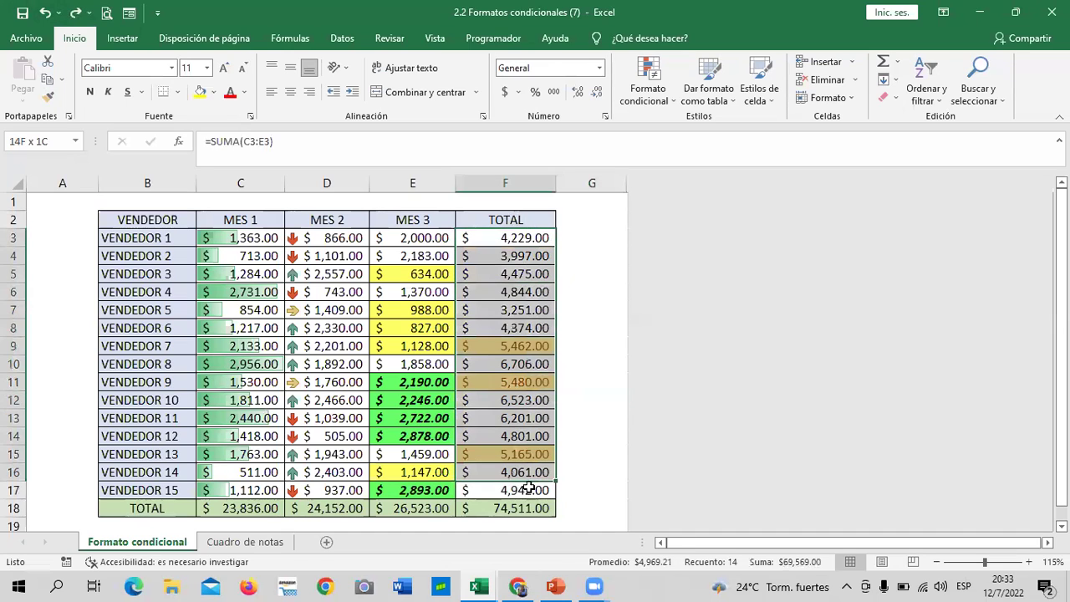
click(646, 91)
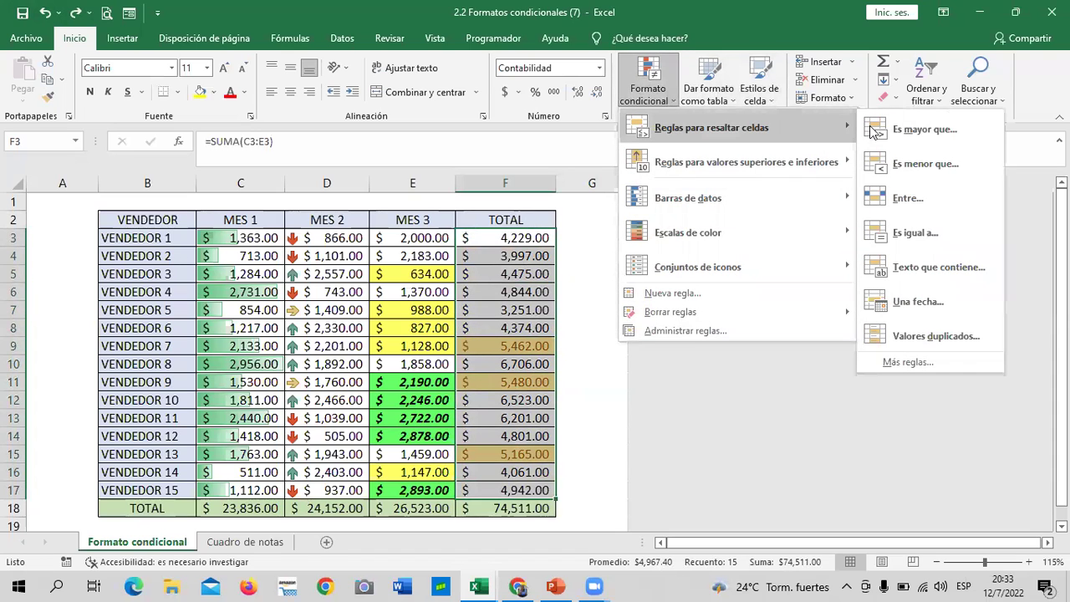
mouse_move(712, 127)
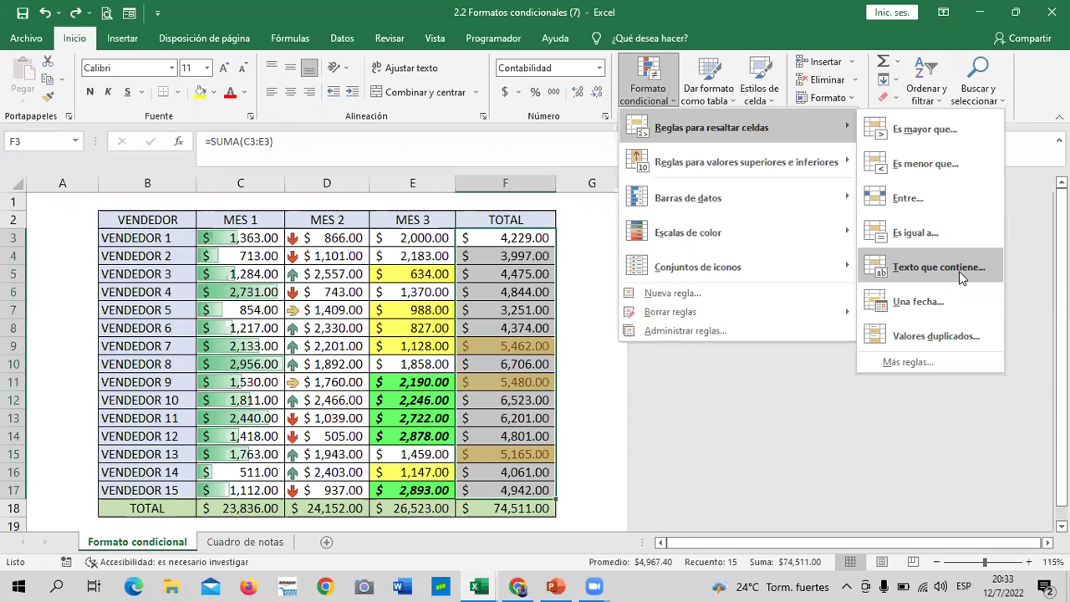
click(897, 341)
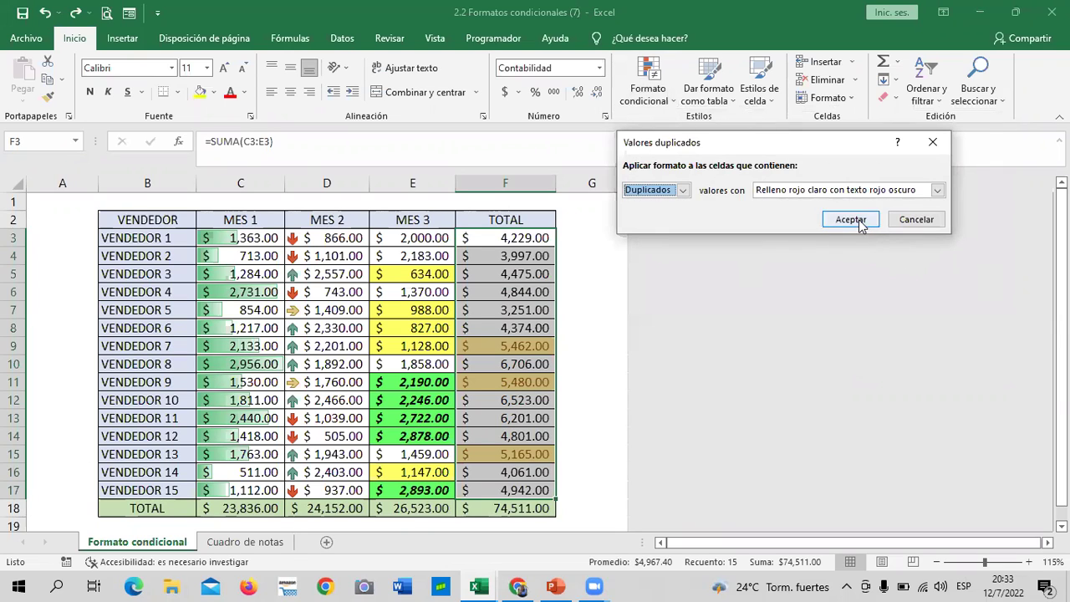
click(860, 223)
click(618, 278)
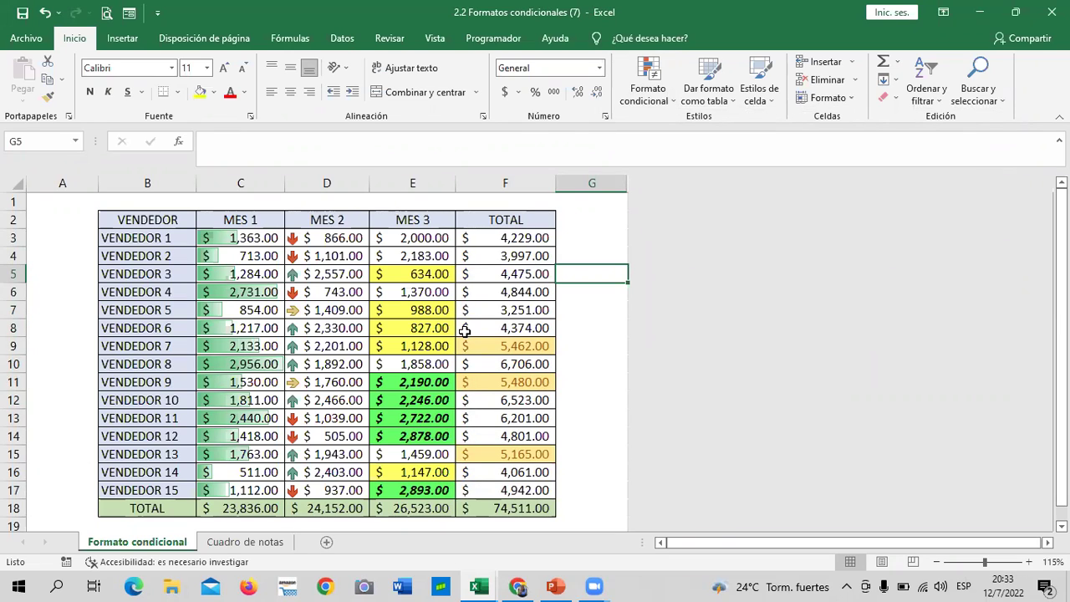
click(659, 100)
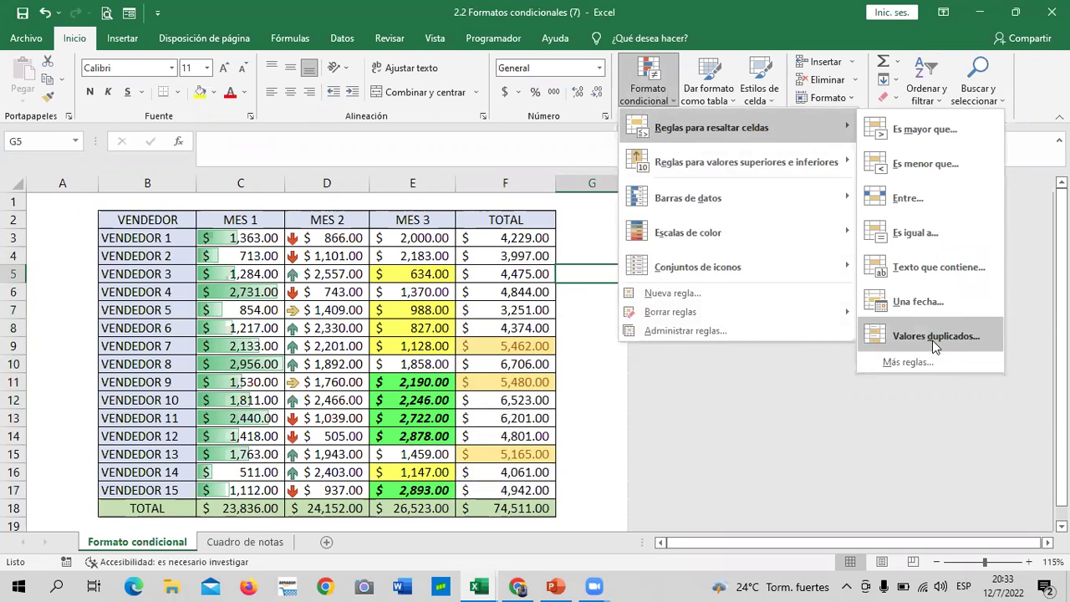
click(592, 344)
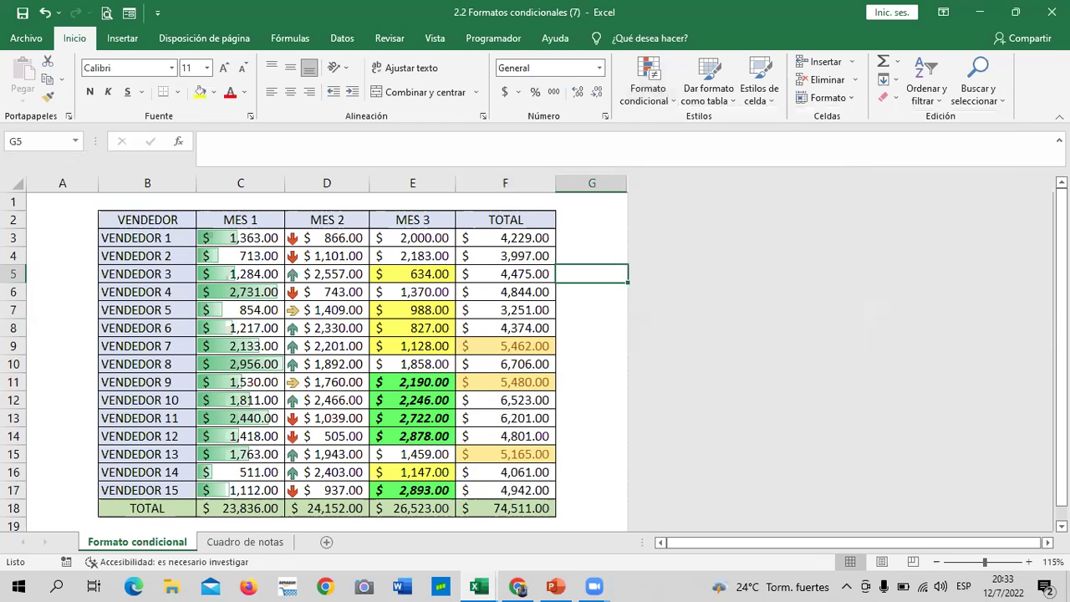
- On the Cuadro de notas sheet, format the grades D7:R16 as Número with one decimal place
click(230, 544)
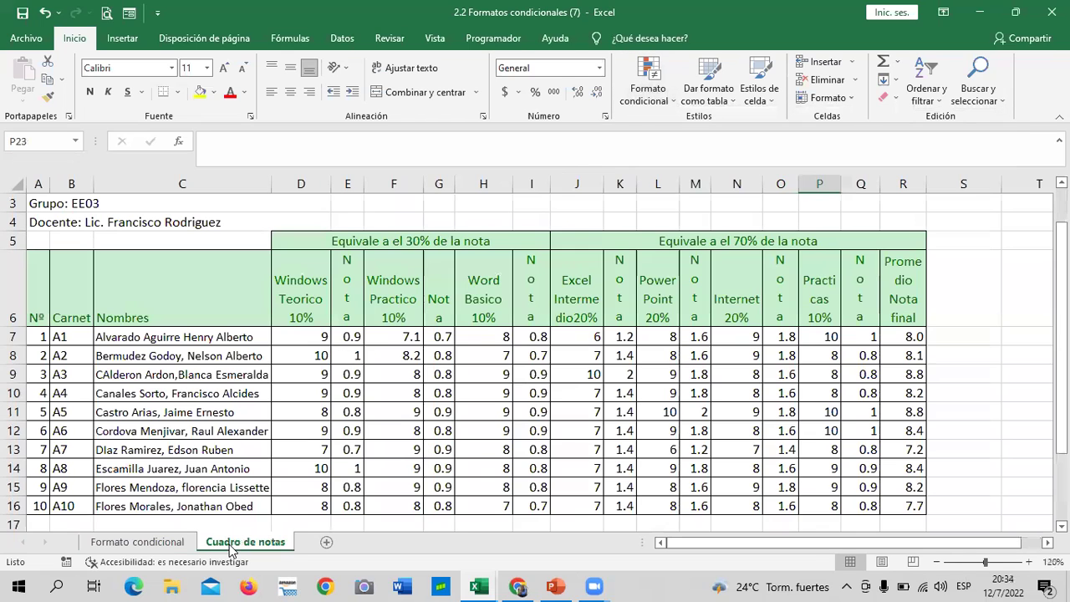
drag(1062, 289, 1062, 285)
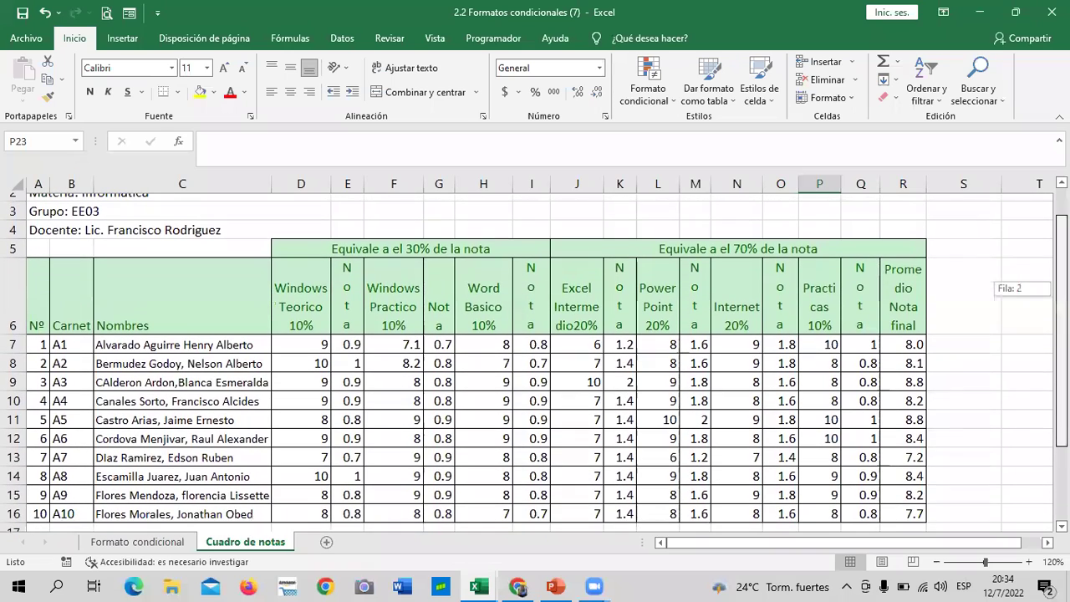
scroll(535, 359, down, 1)
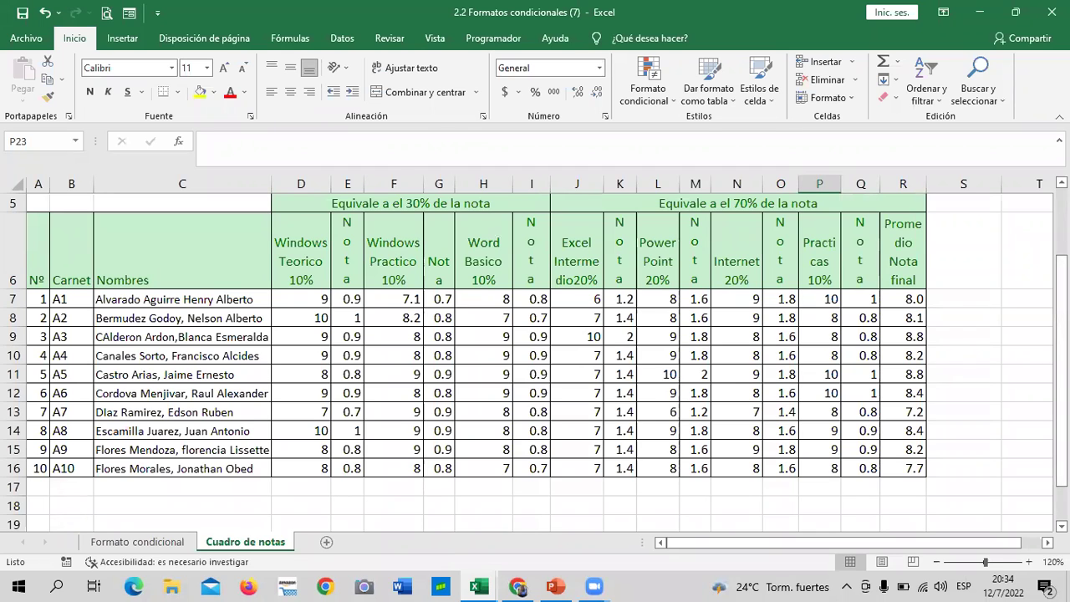
mouse_move(316, 301)
mouse_down()
mouse_move(842, 424)
mouse_move(903, 470)
mouse_up()
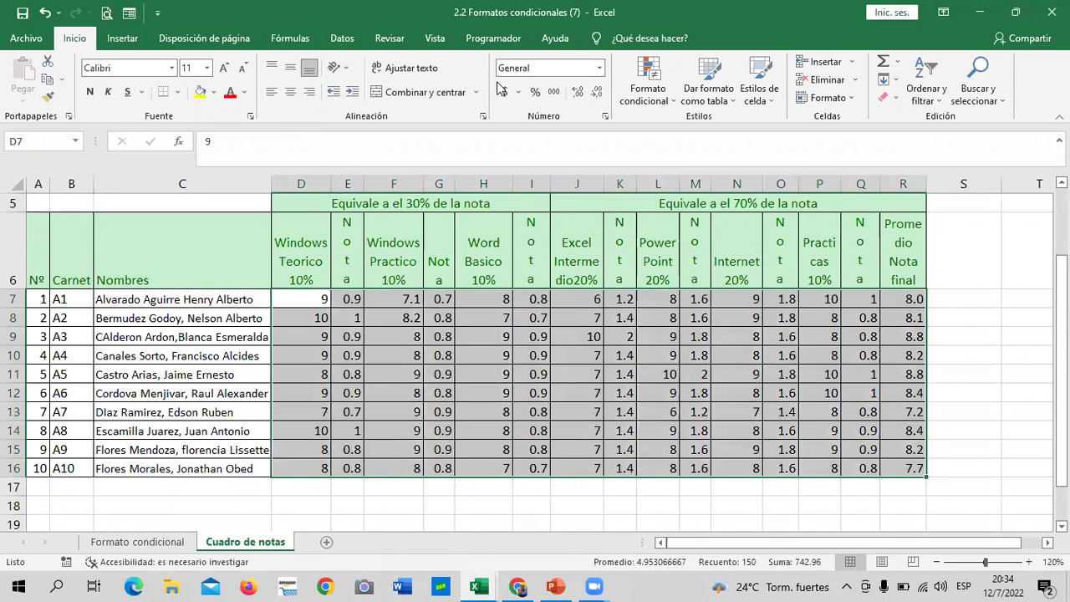
click(599, 69)
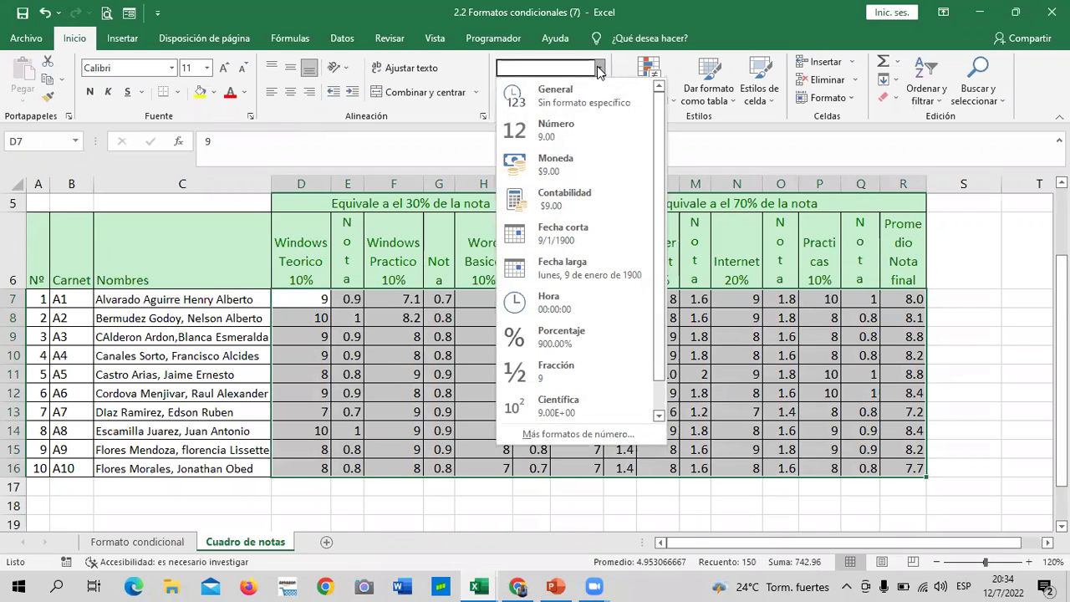
click(596, 95)
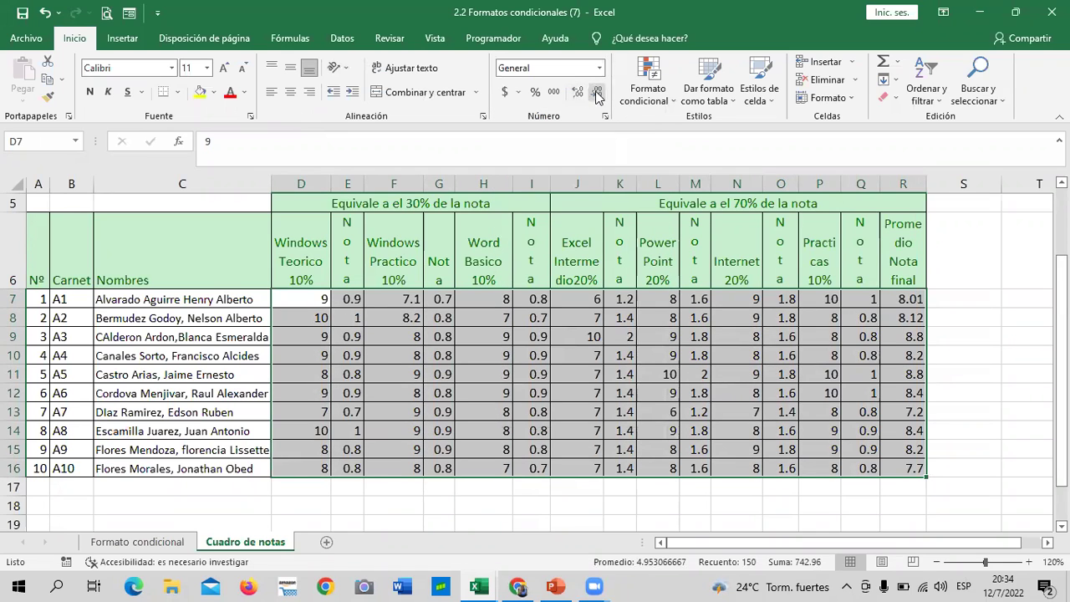
click(576, 93)
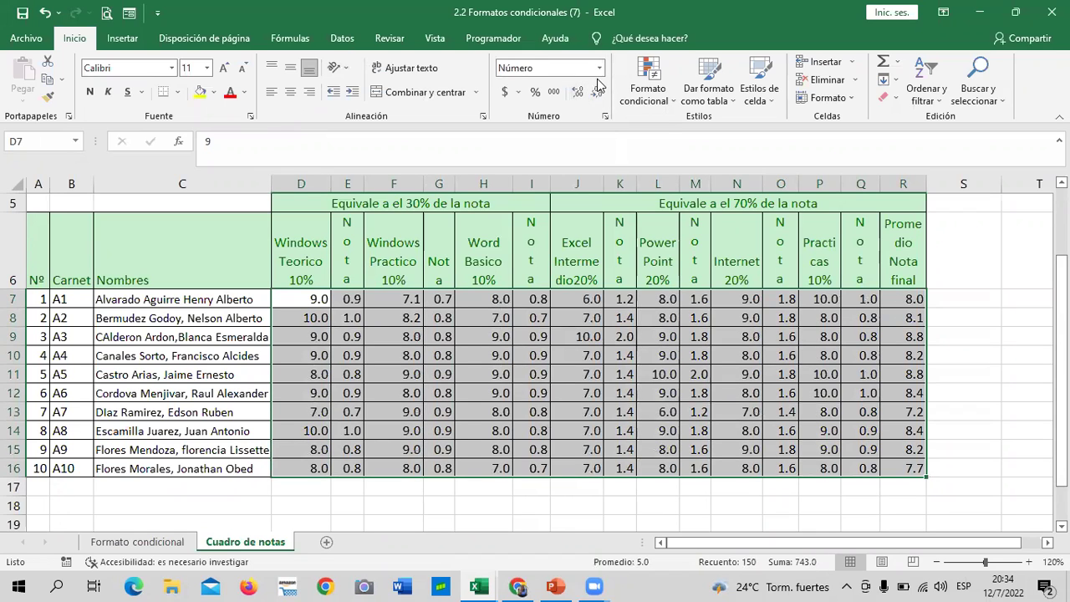
click(989, 404)
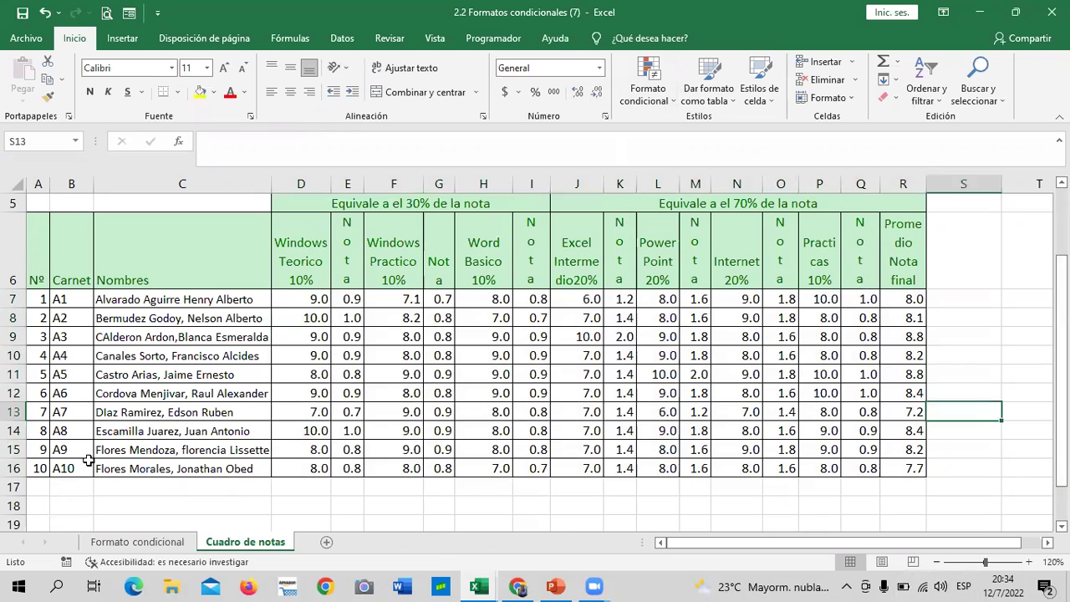
click(167, 412)
- Add a Texto que contiene rule on C7:C16 matching the student's name, with green fill and dark green text
drag(243, 299, 252, 468)
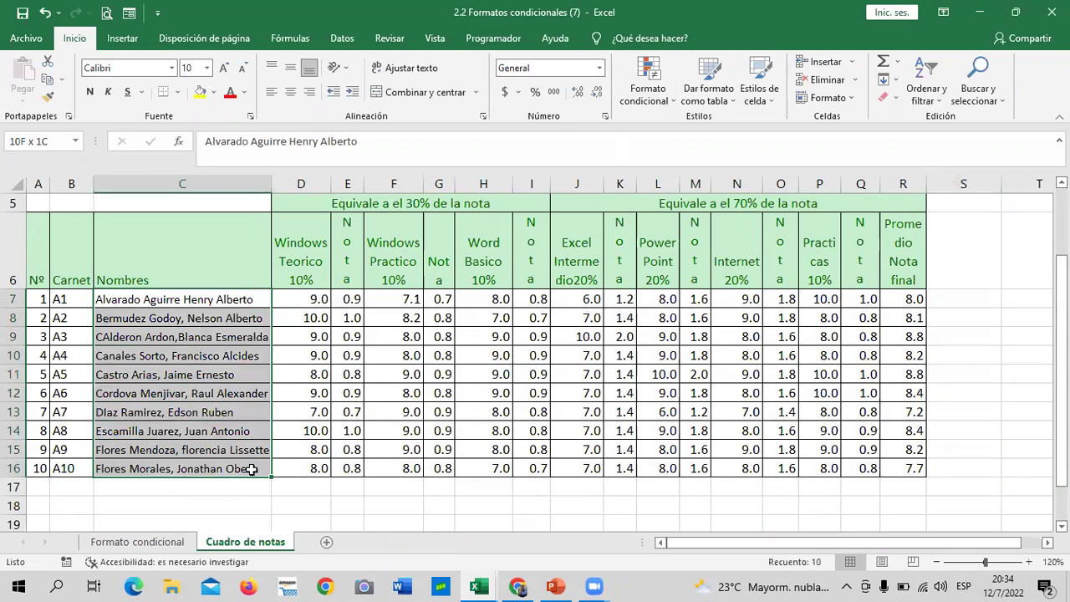
click(666, 103)
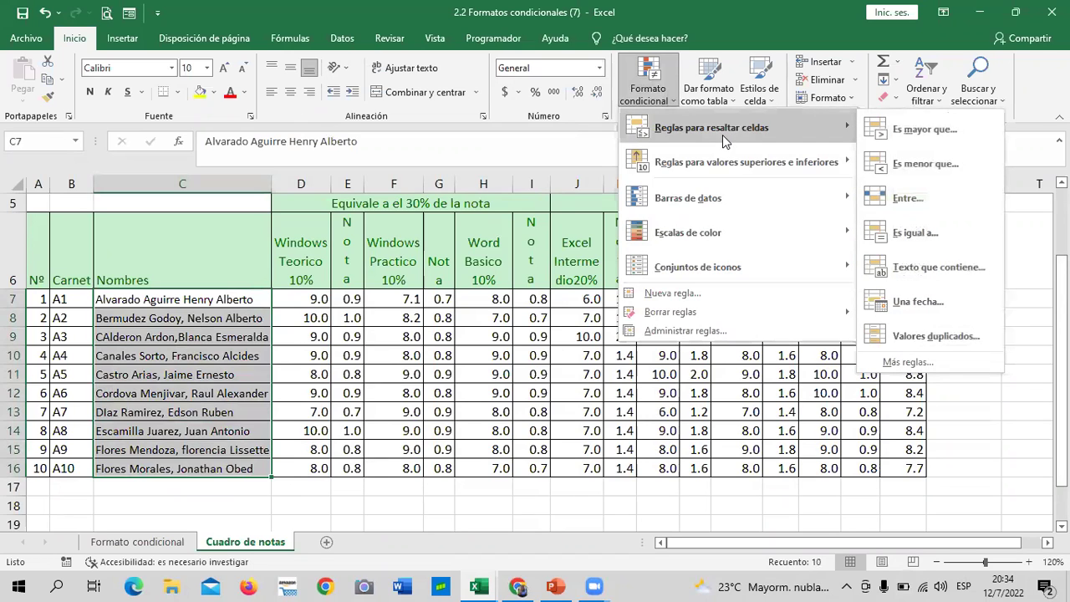
click(950, 265)
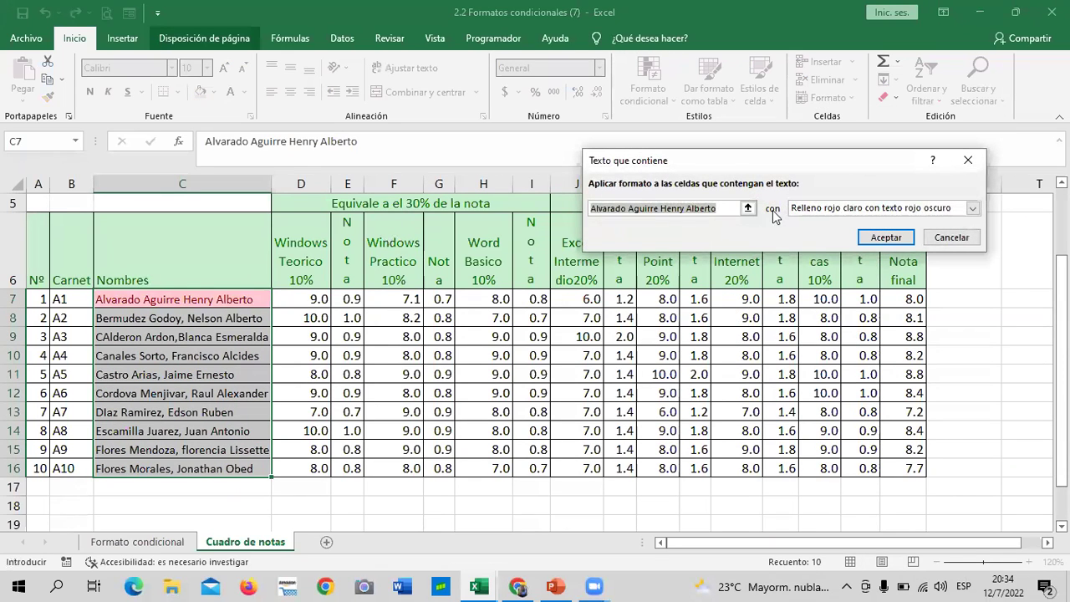
click(748, 209)
click(972, 186)
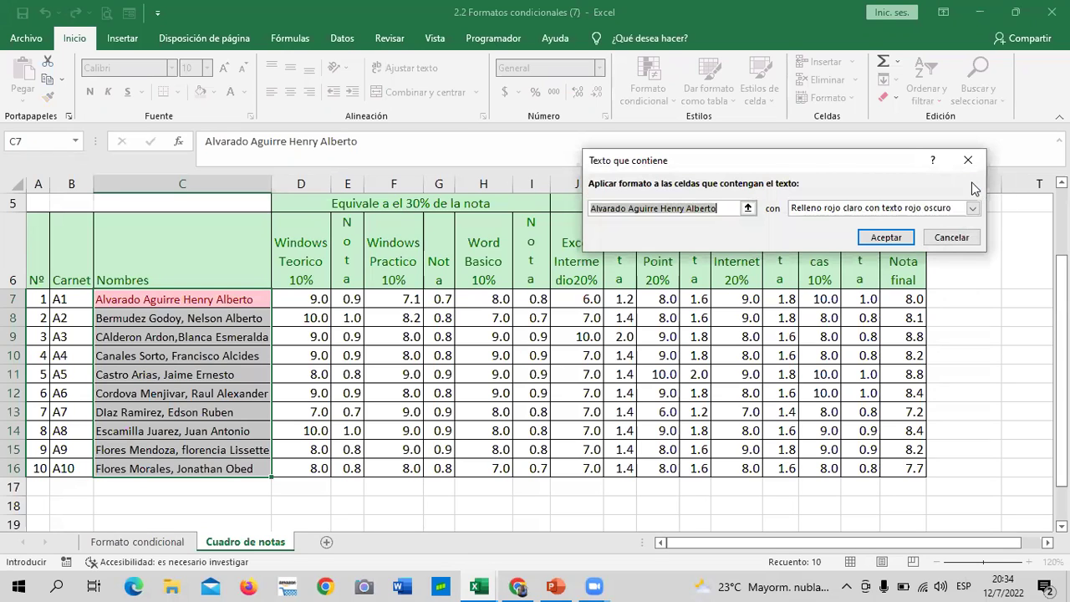
key(BackSpace)
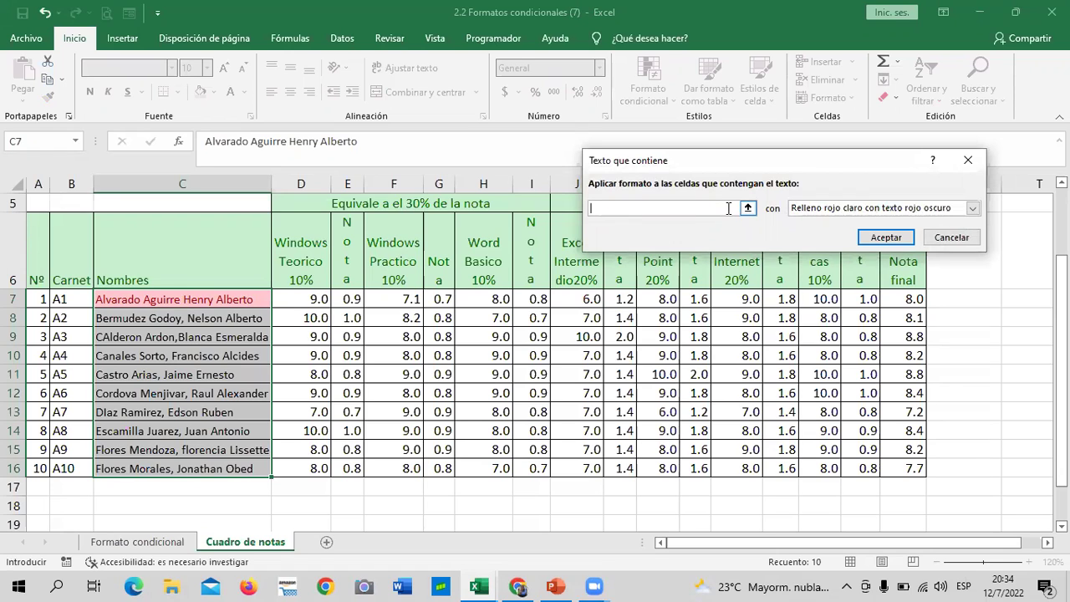
text(r)
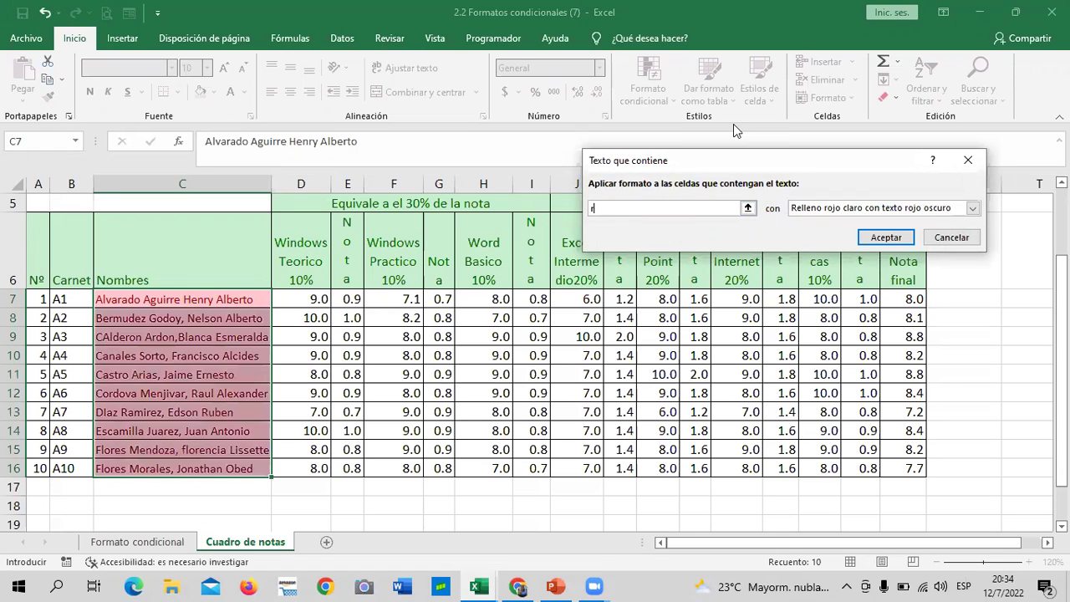
text(ube)
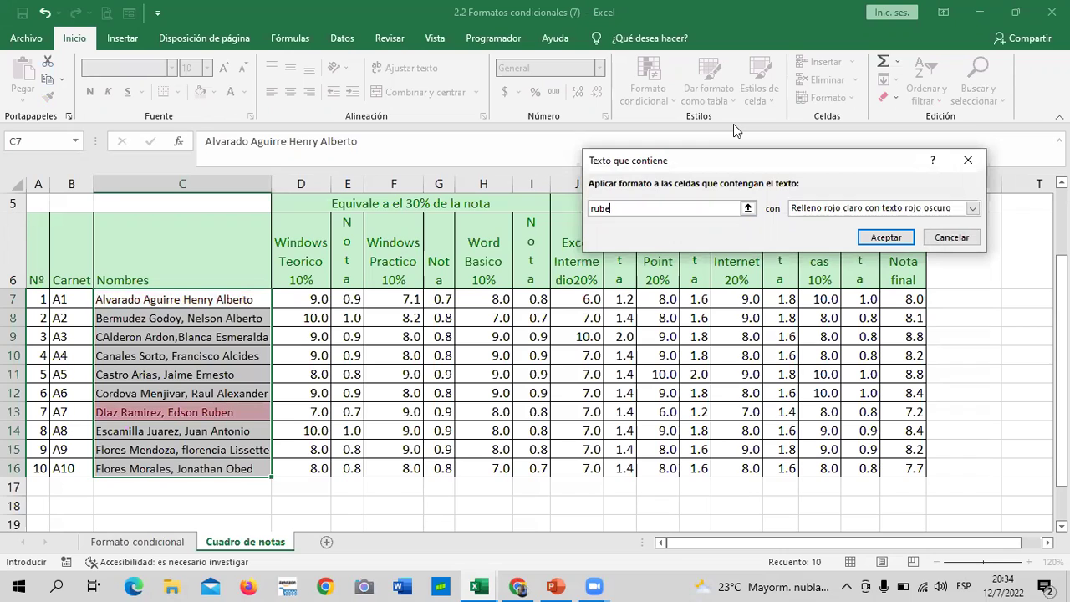
key(BackSpace)
key(BackSpace)
key(BackSpace)
key(BackSpace)
text(Ru)
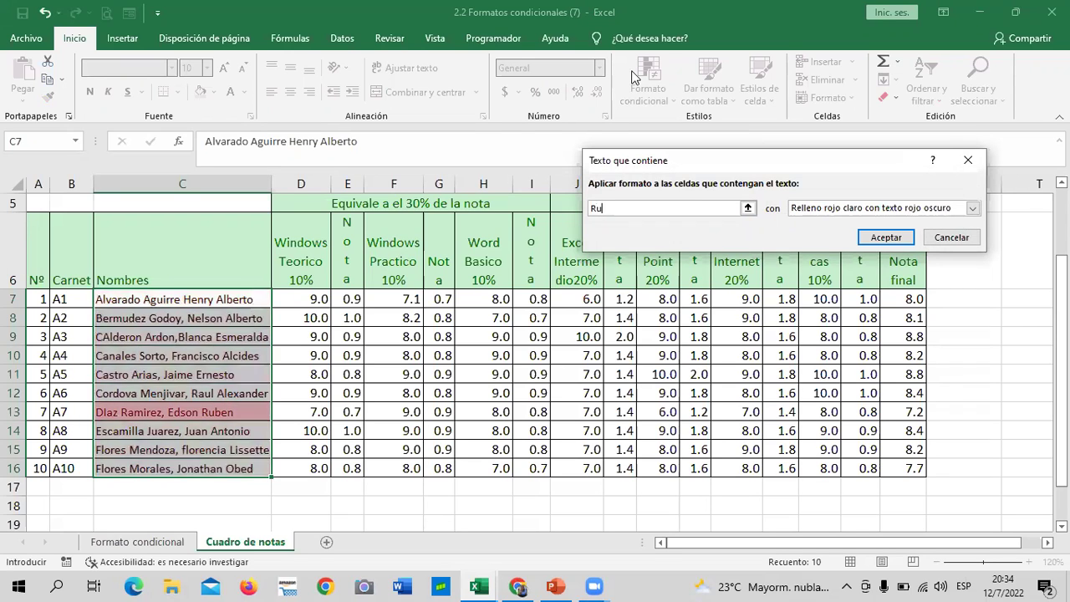
text(ben)
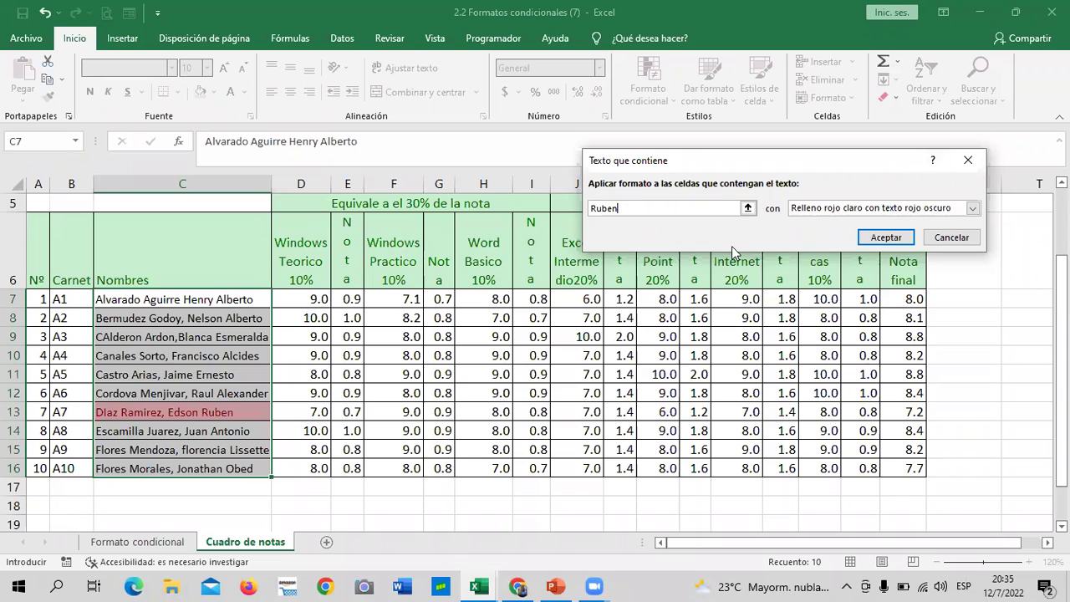
click(972, 208)
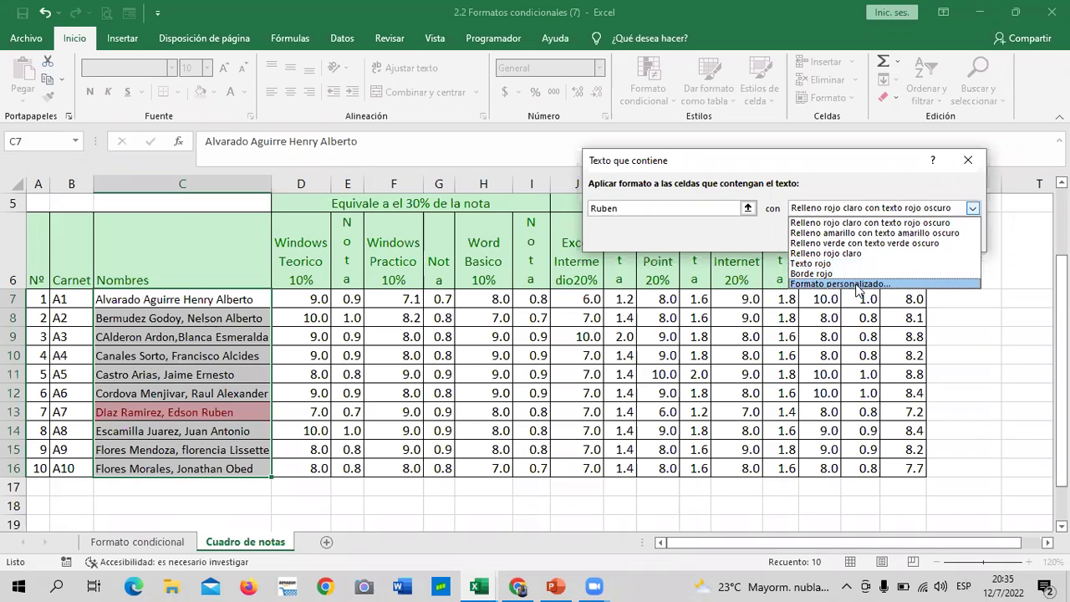
click(869, 243)
click(885, 239)
click(1001, 364)
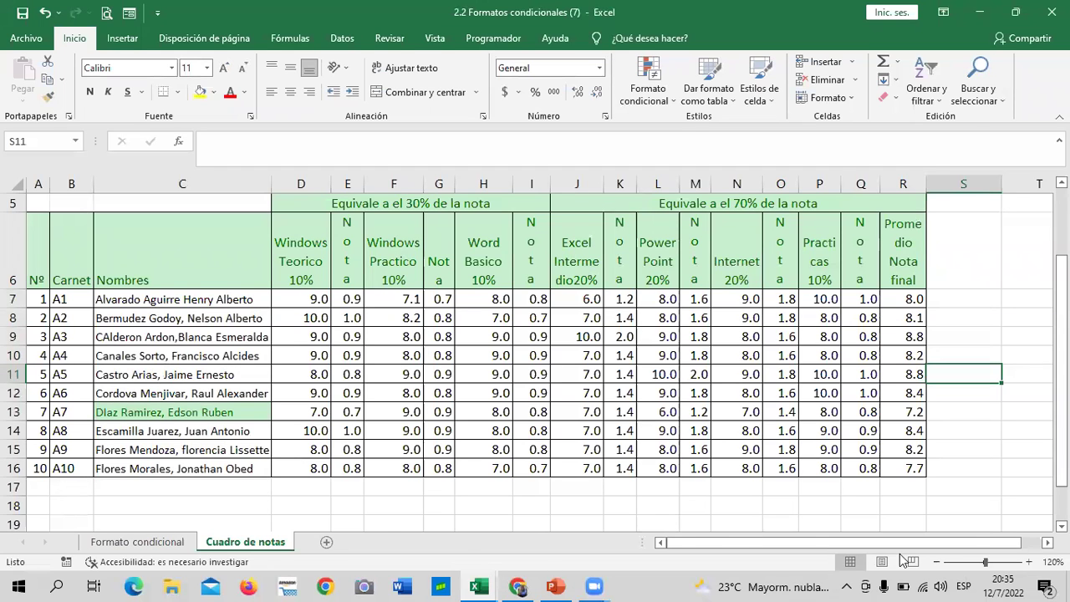
- Give S7:S16 all borders and widen column S
scroll(934, 473, right, 3)
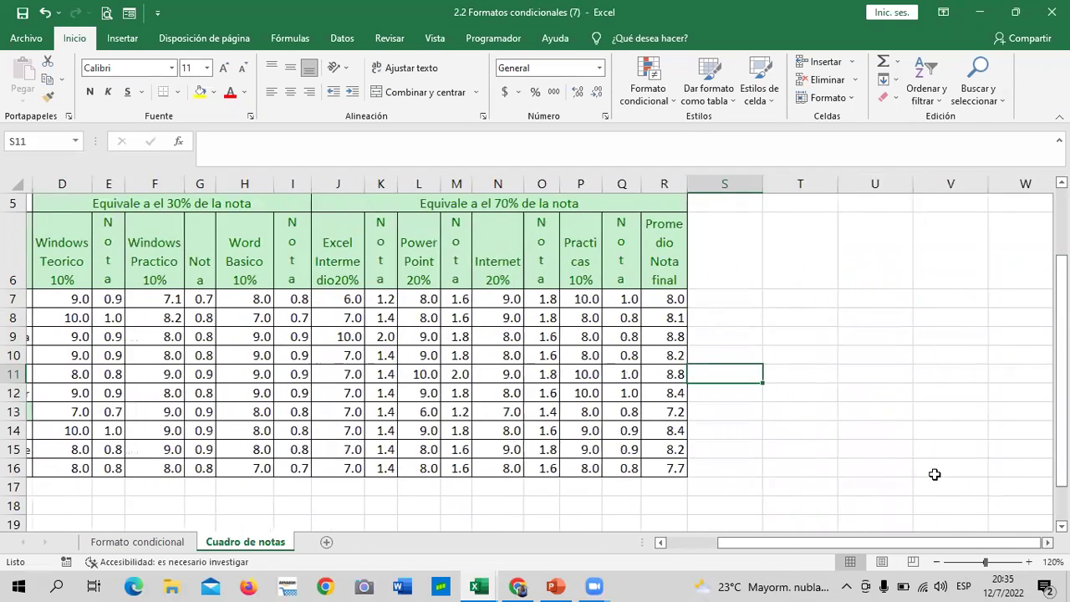
click(732, 293)
drag(733, 293, 734, 470)
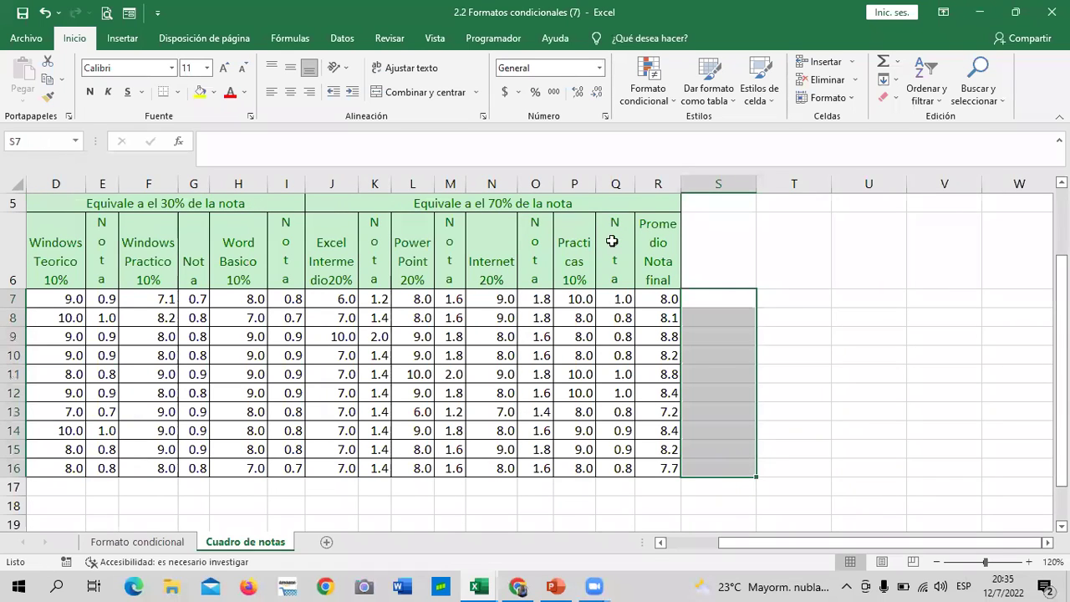
click(177, 92)
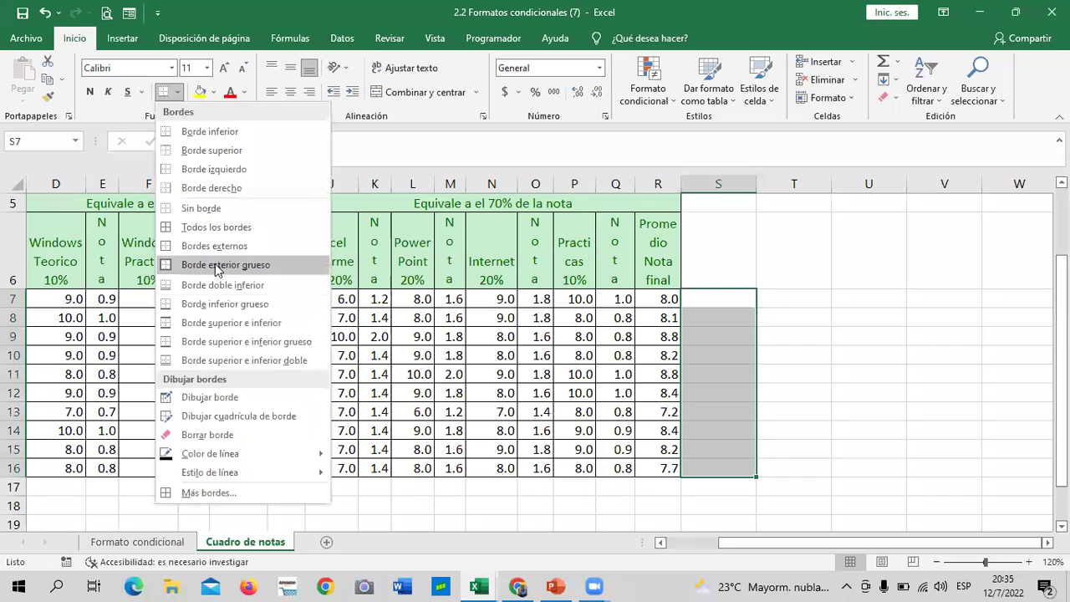
click(222, 226)
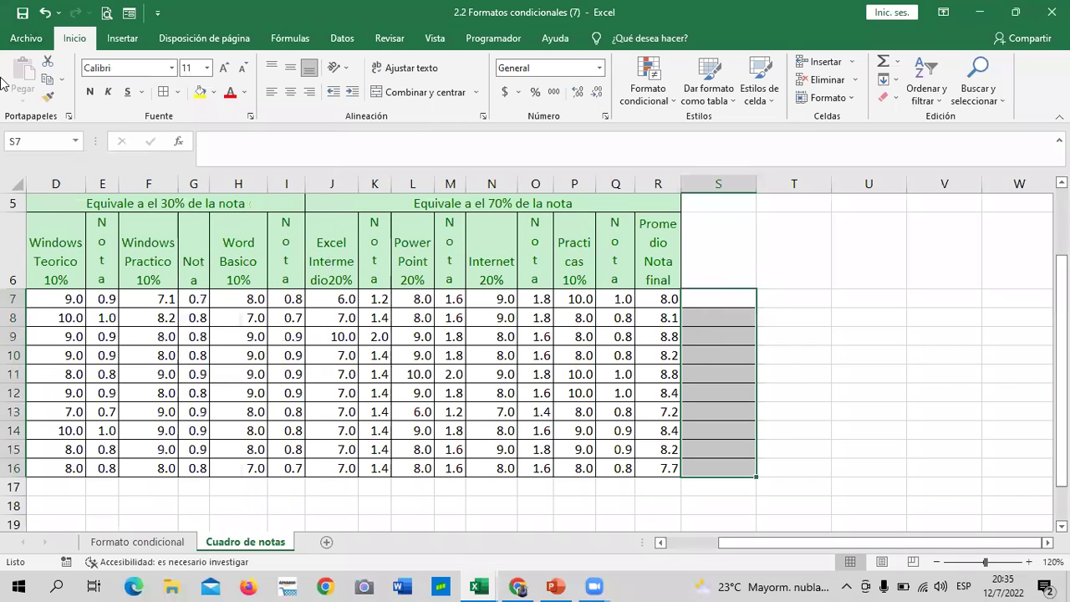
click(865, 449)
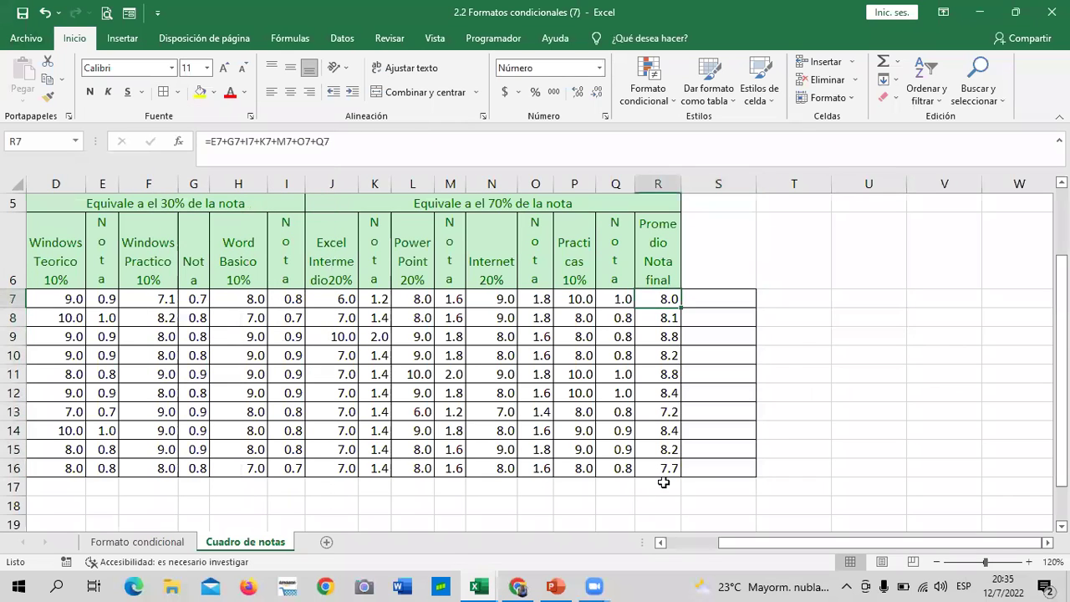
drag(756, 183, 775, 184)
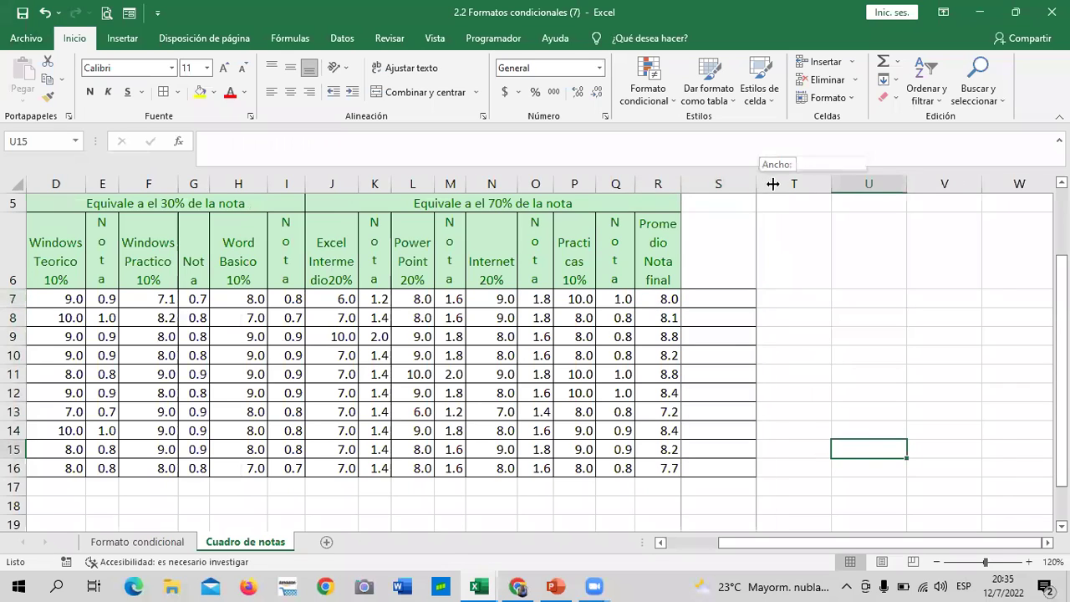
click(889, 372)
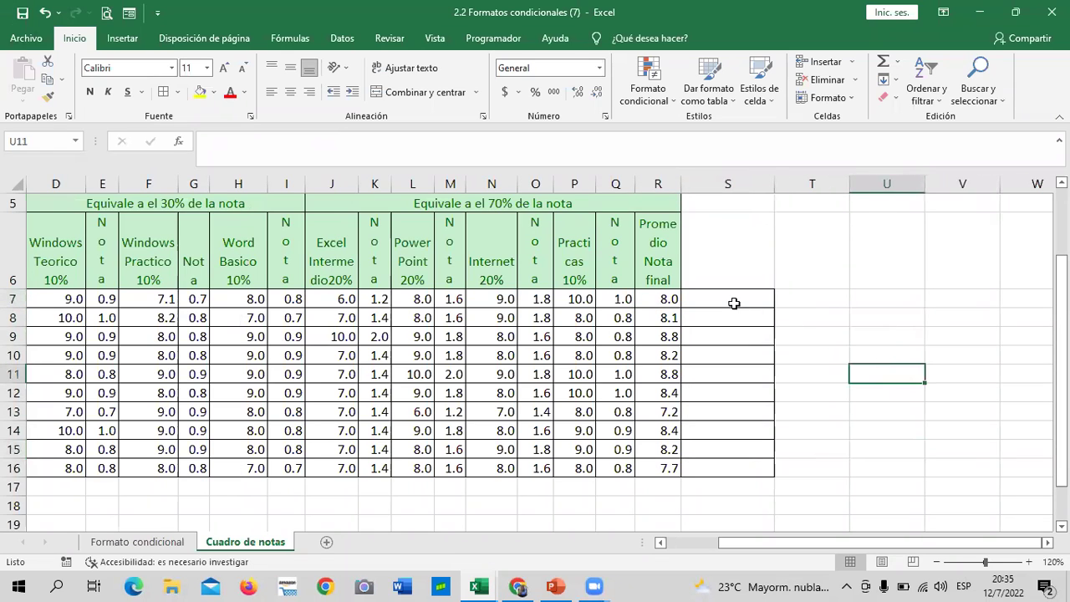
- Enter =SI(R7>=8;"APROBADO";"REPROBADO") in cell S7
click(734, 303)
text(=si)
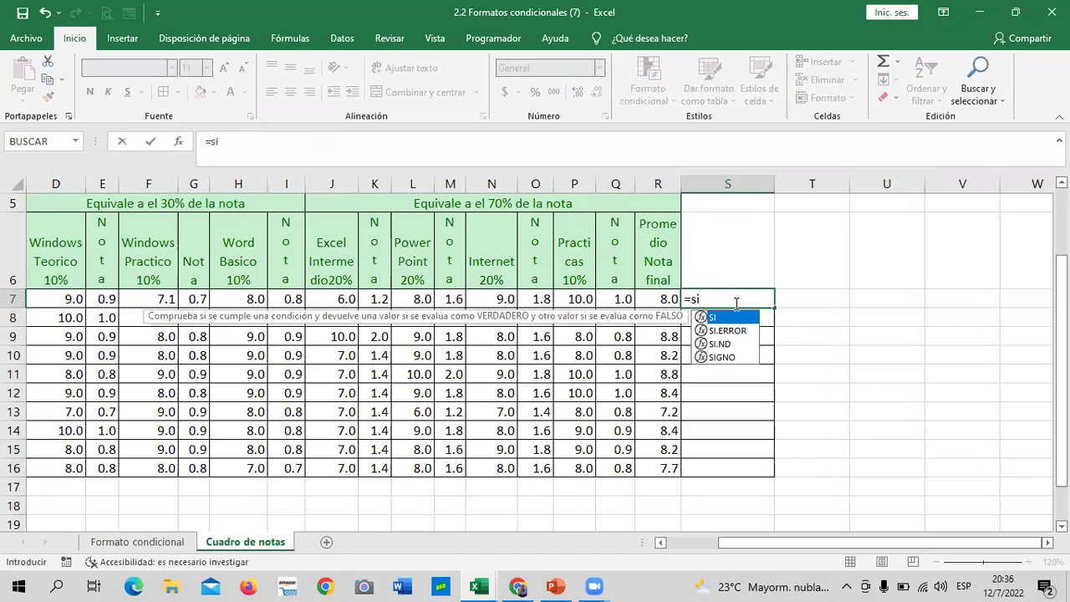
double_click(727, 319)
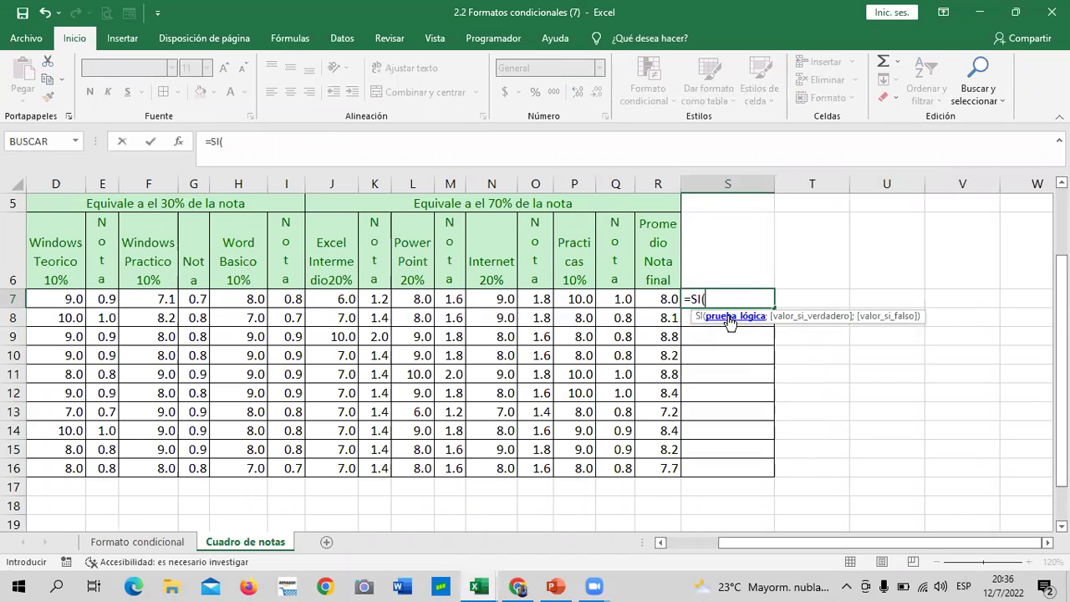
click(658, 299)
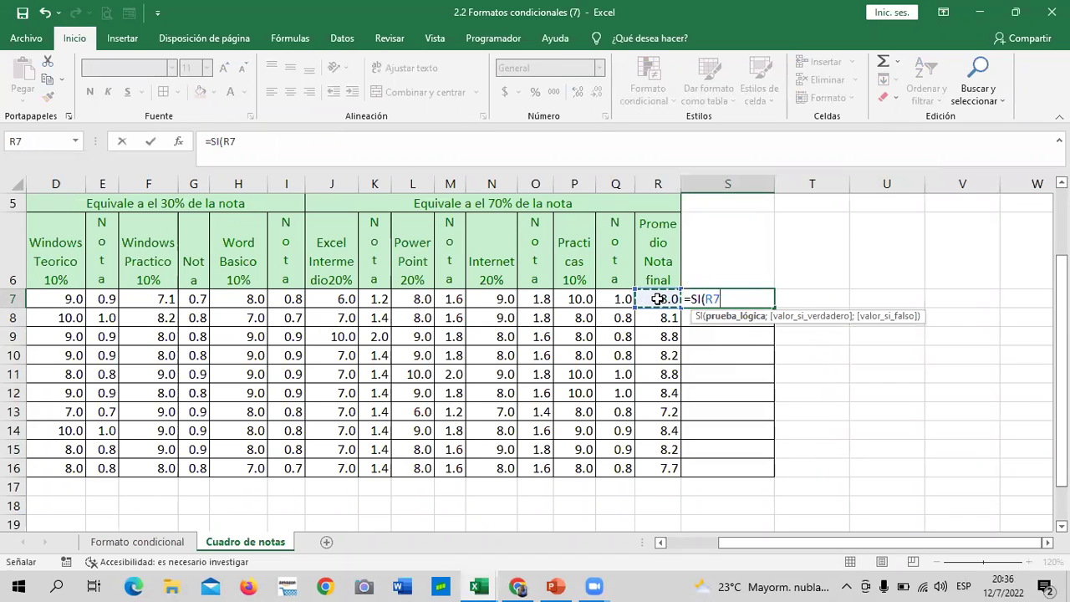
text(<)
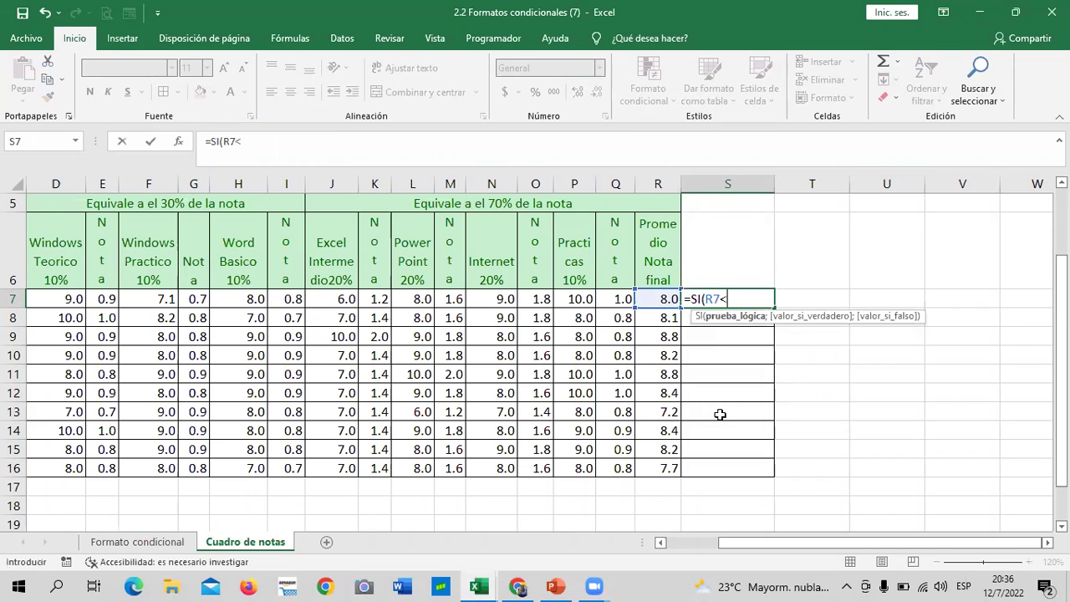
key(BackSpace)
text(>)
text(=)
text(8)
text(;)
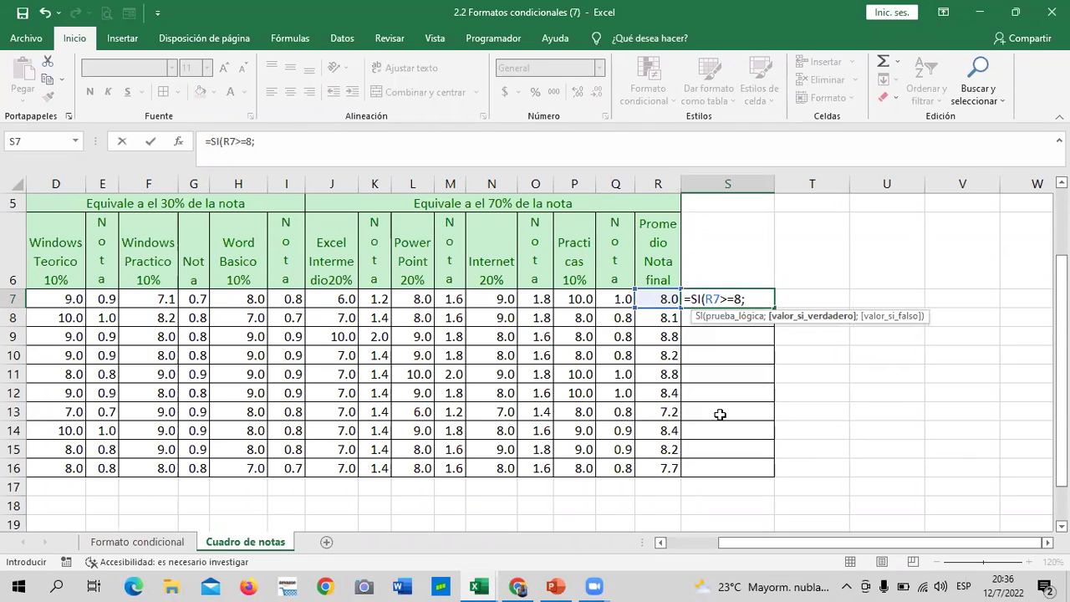
text(")
key(Caps_Lock)
text(APROBADO)
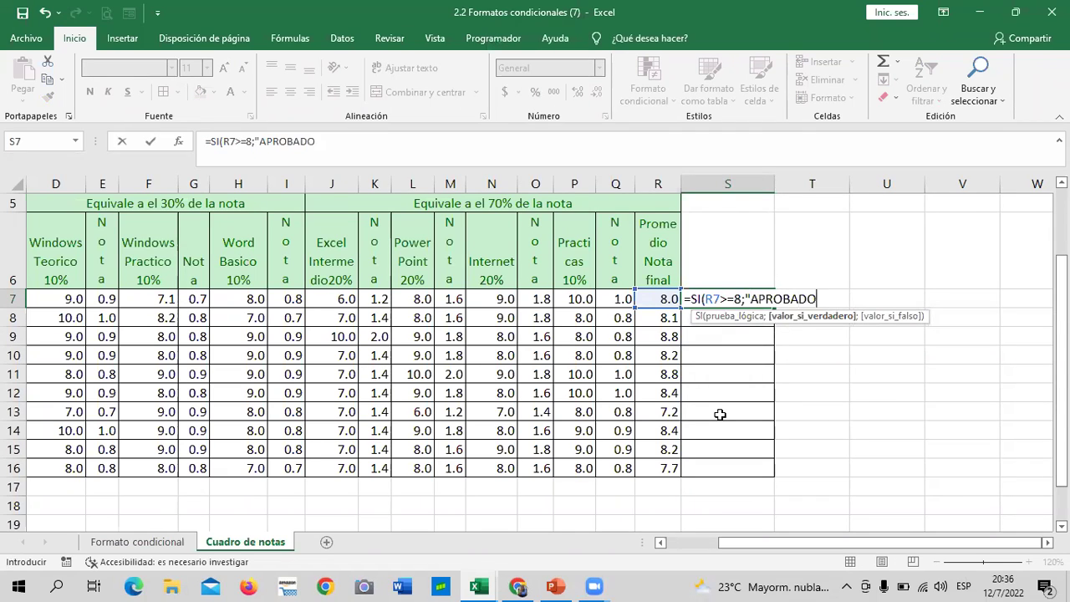
text(")
text(;)
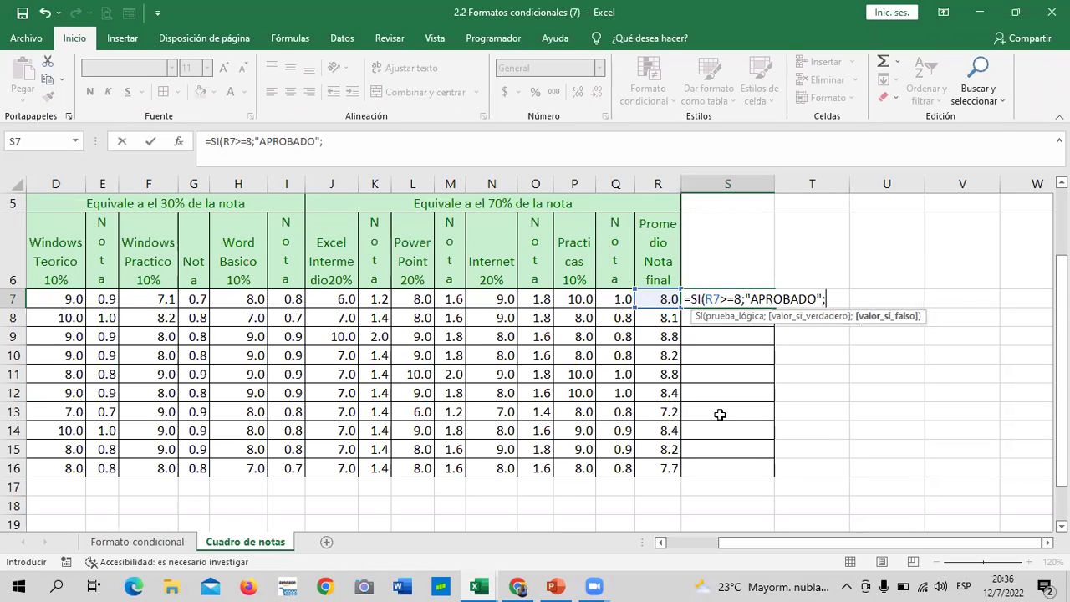
text(")
text(REPROBADO)
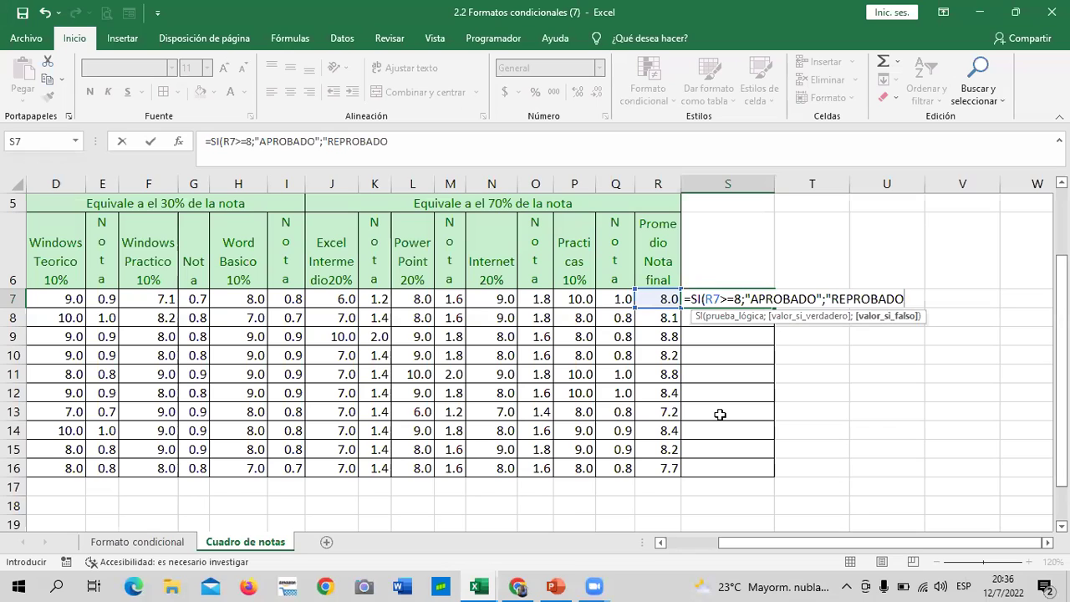
text("))
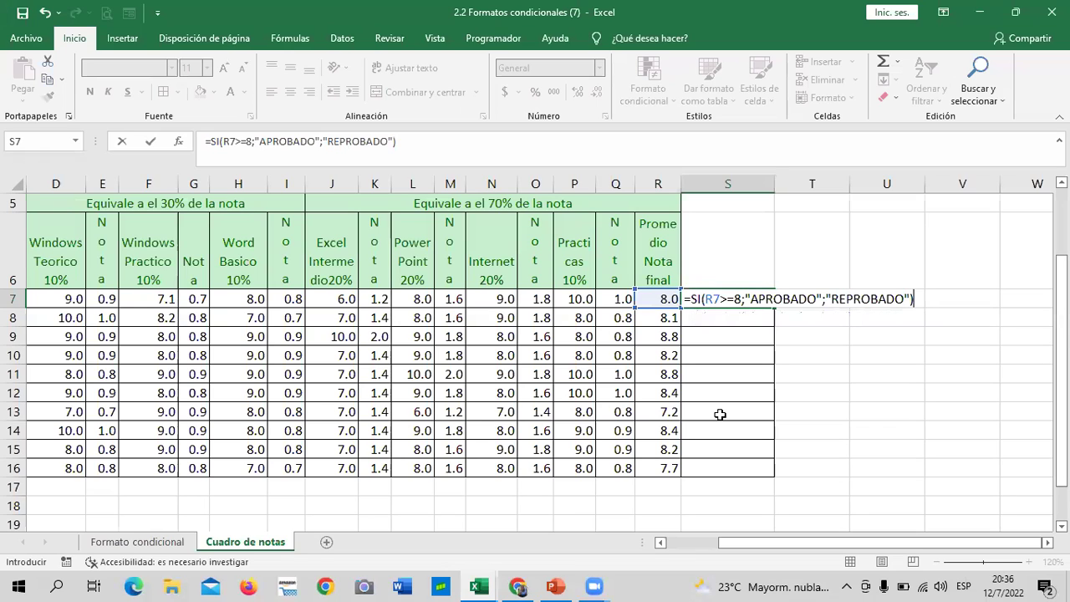
key(Return)
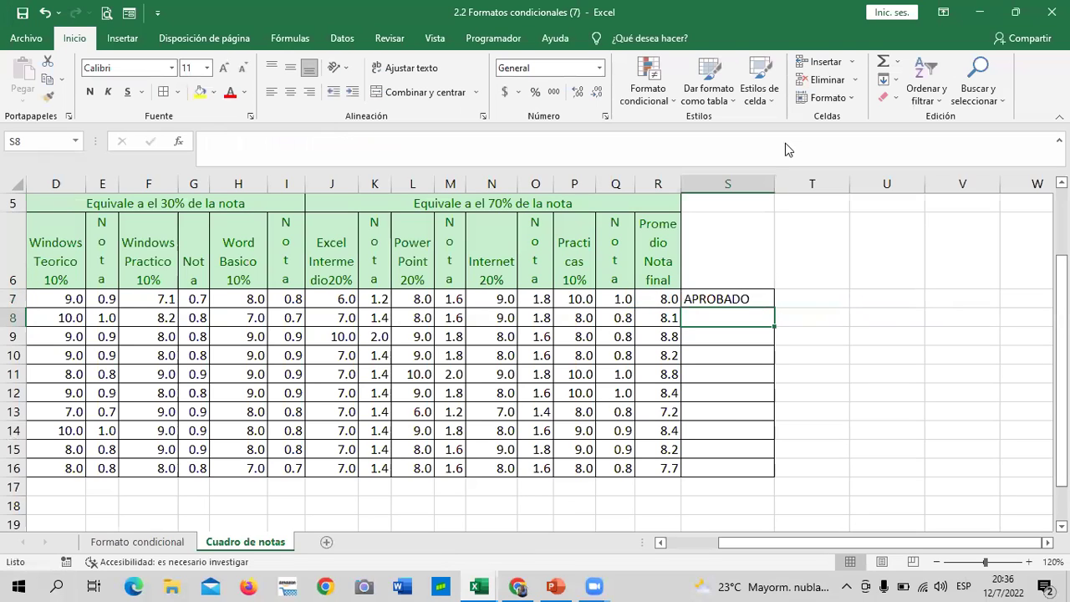
- Fill the S7 formula down to S16
click(728, 298)
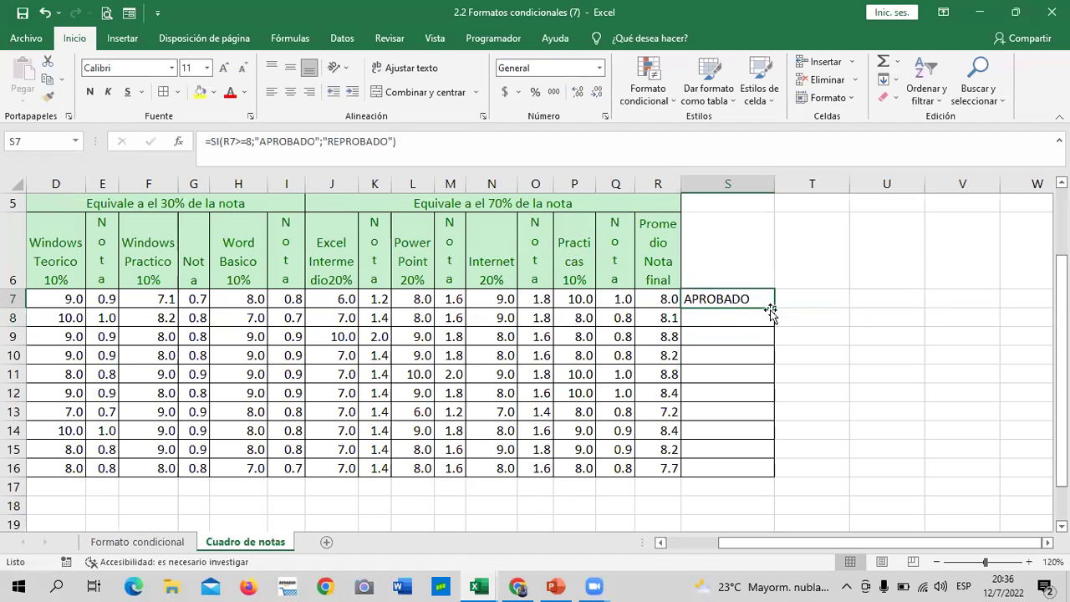
drag(774, 307, 789, 473)
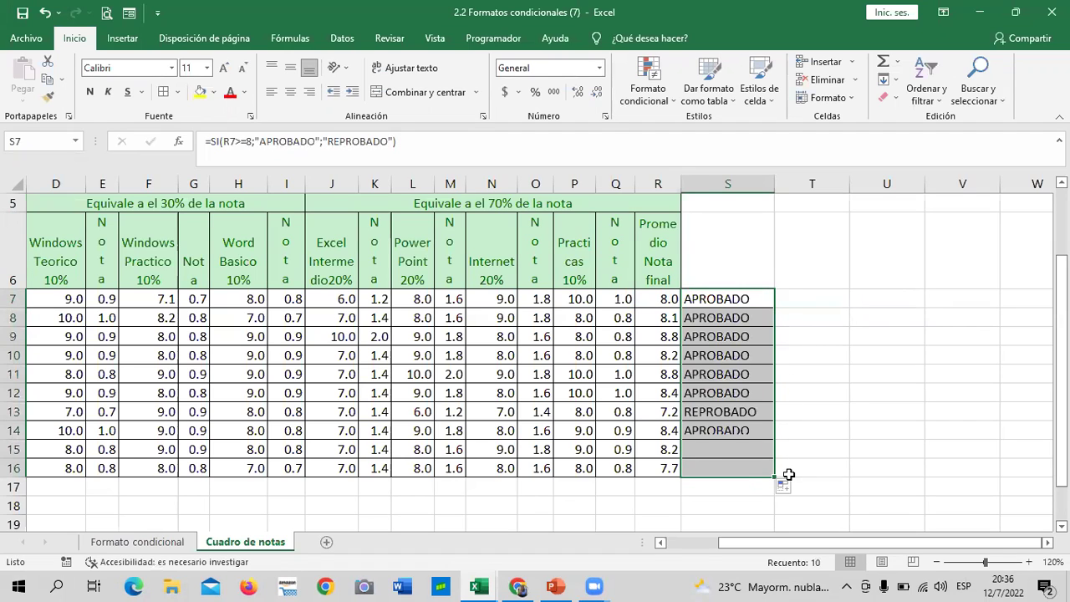
click(852, 458)
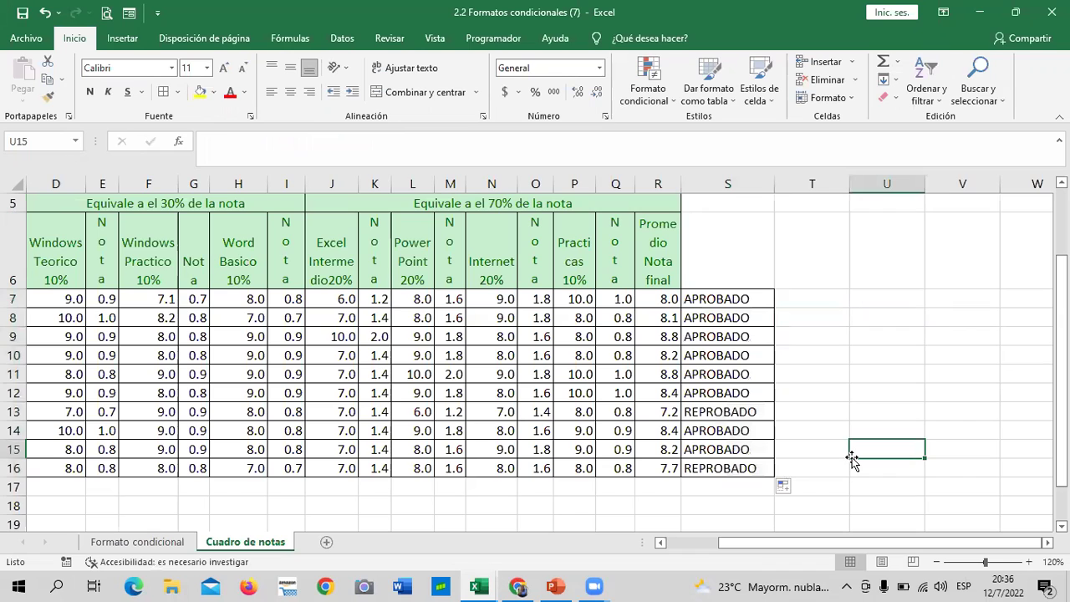
click(839, 315)
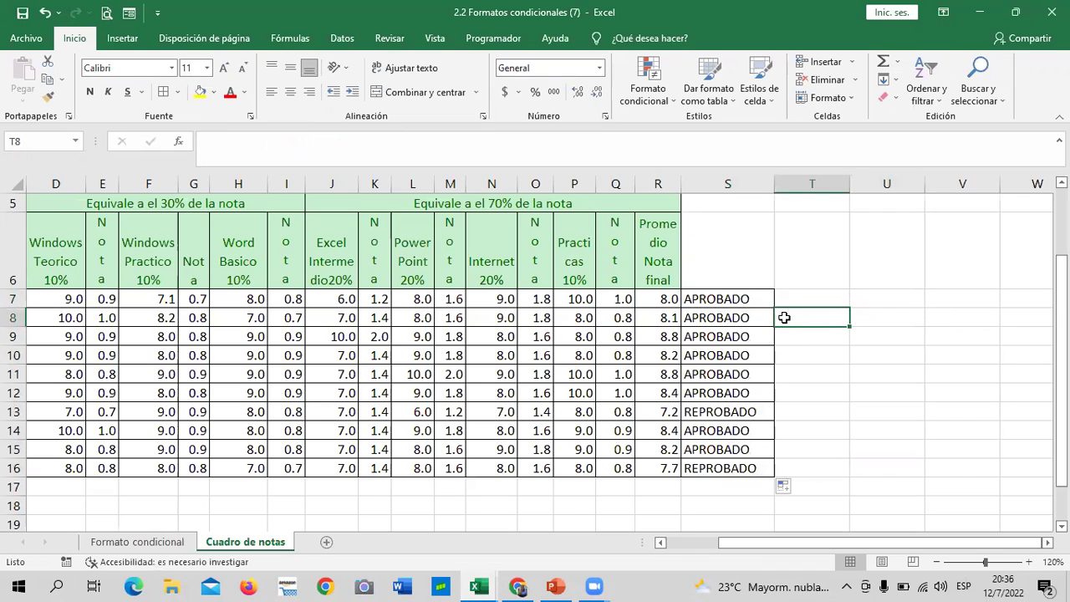
- Start a Texto que contiene rule on S7:S16 matching APROBADO
drag(750, 295, 732, 468)
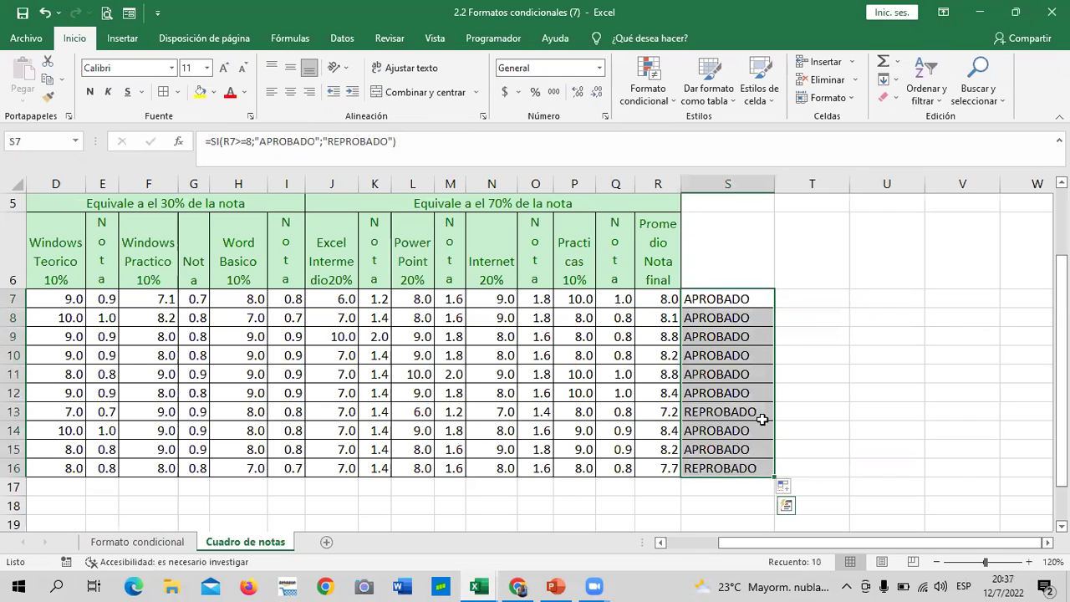
click(669, 102)
mouse_move(712, 127)
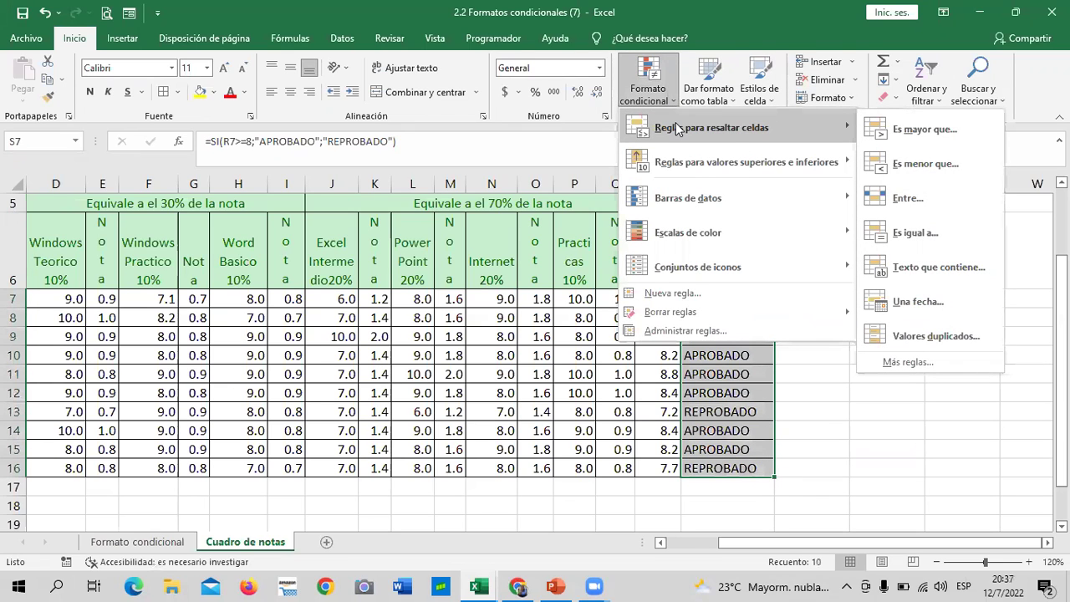
click(975, 268)
click(748, 208)
click(971, 186)
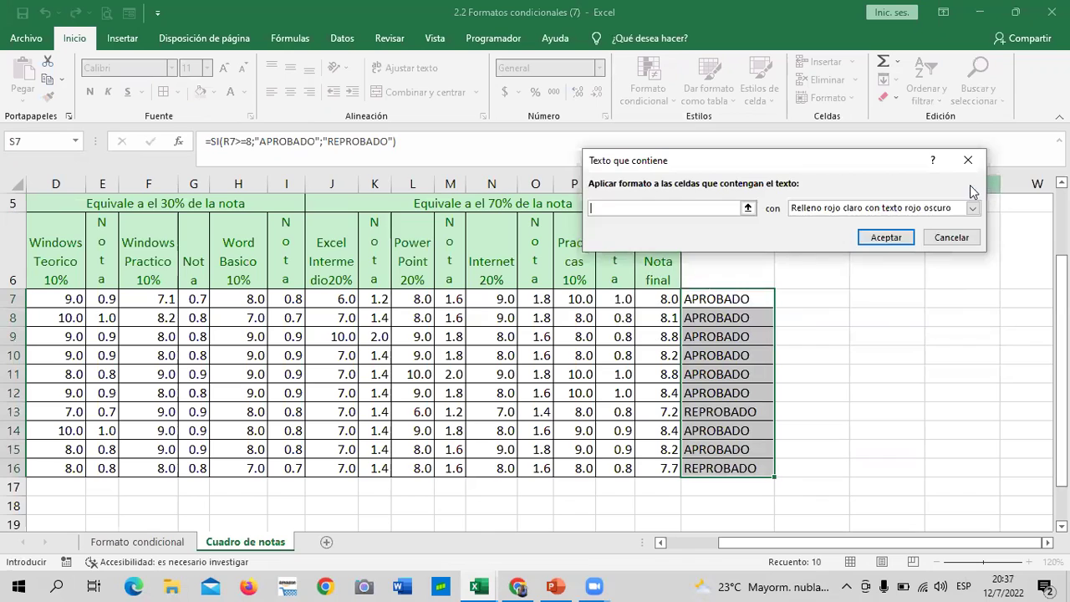
text(a)
key(BackSpace)
text(APROBADO)
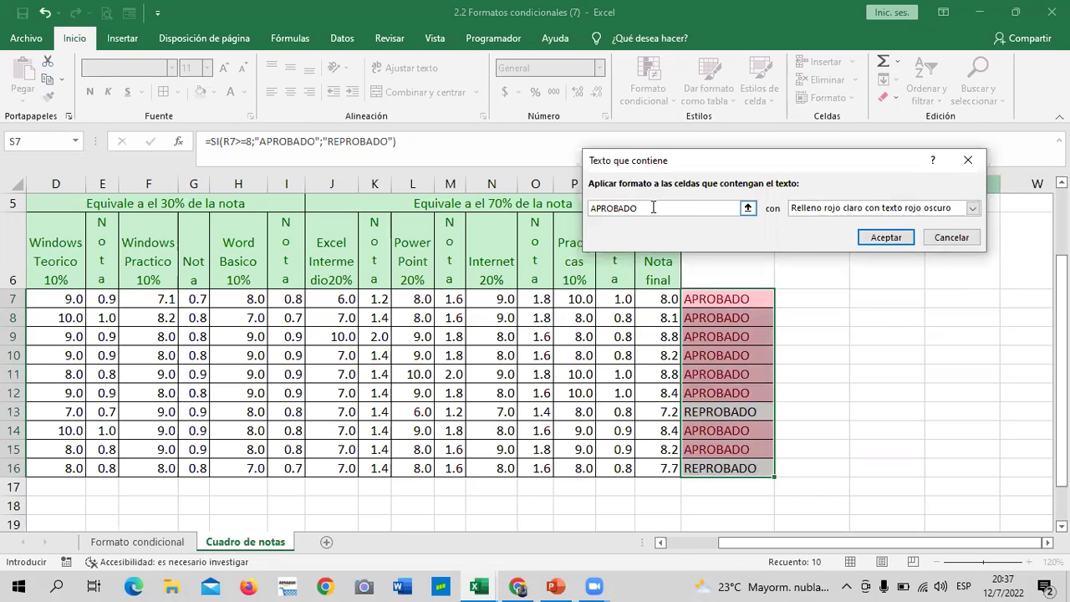
- Give the APROBADO rule a custom light blue fill and apply it
click(973, 208)
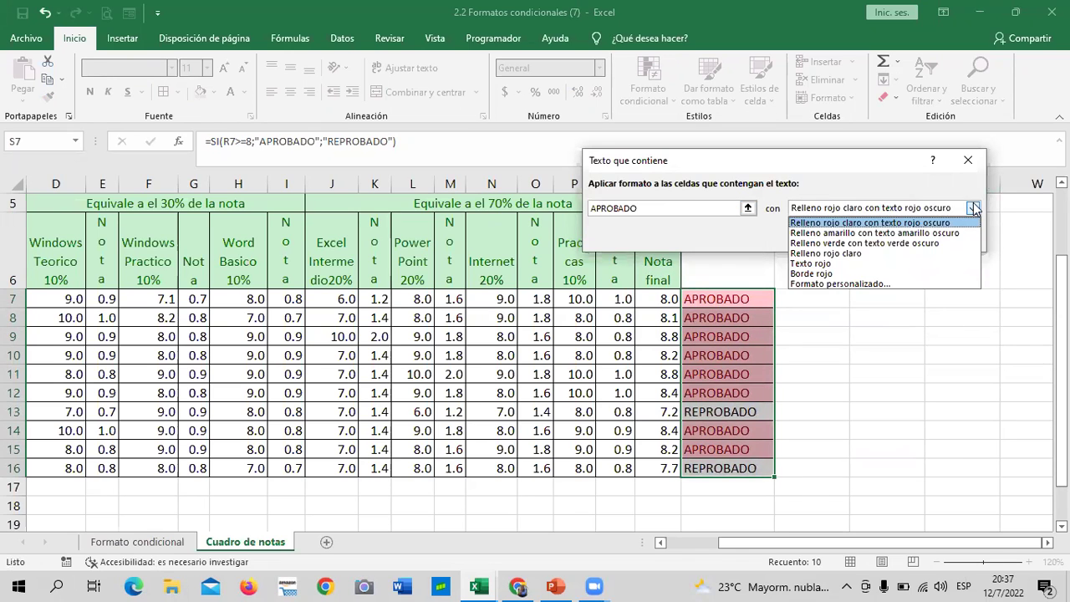
click(833, 285)
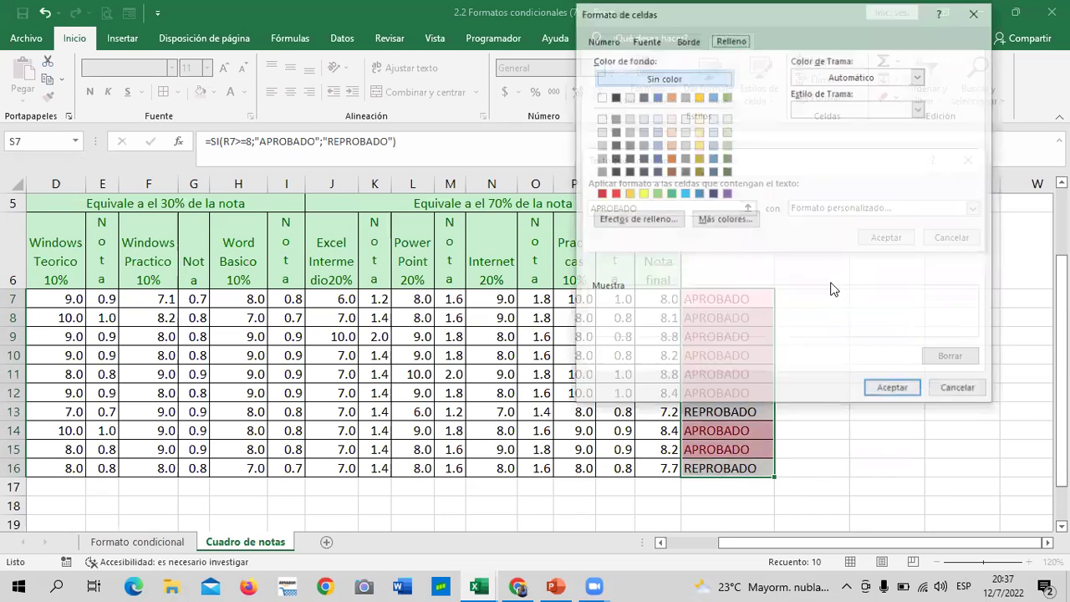
click(685, 194)
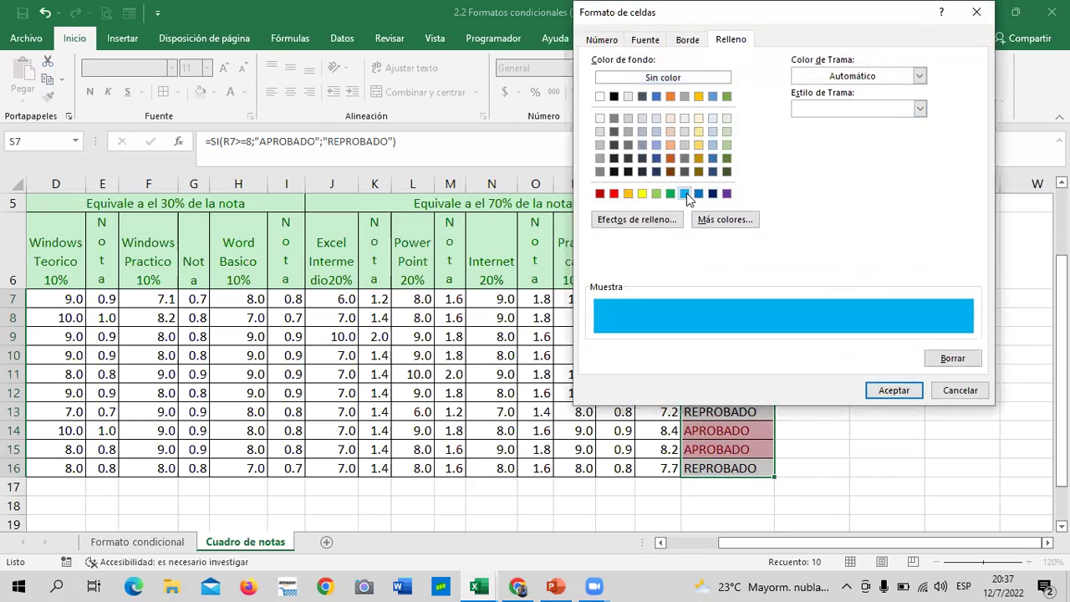
click(918, 392)
click(886, 238)
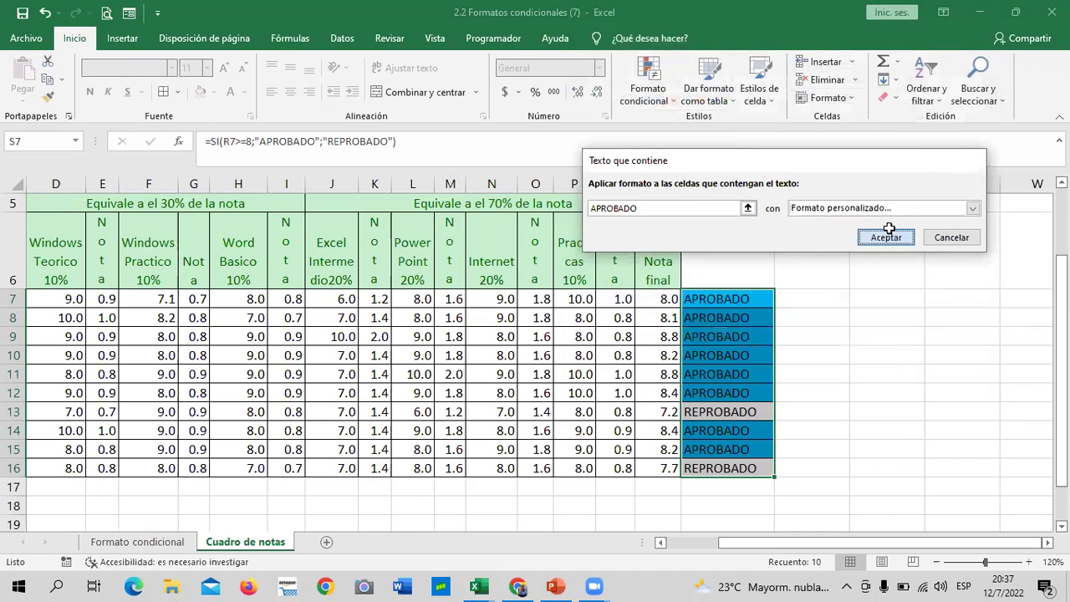
click(915, 339)
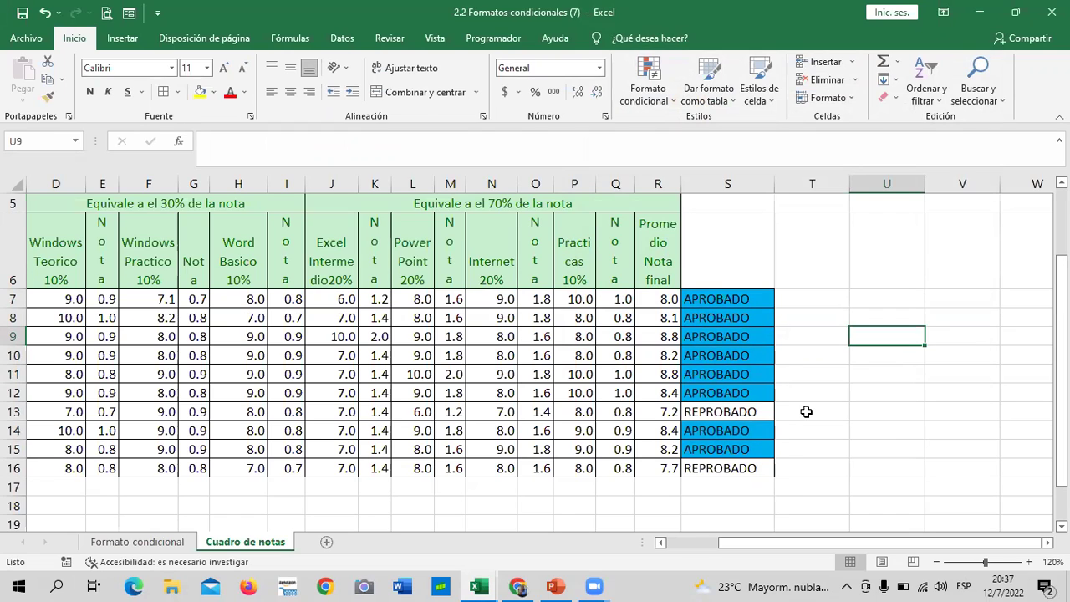
click(901, 413)
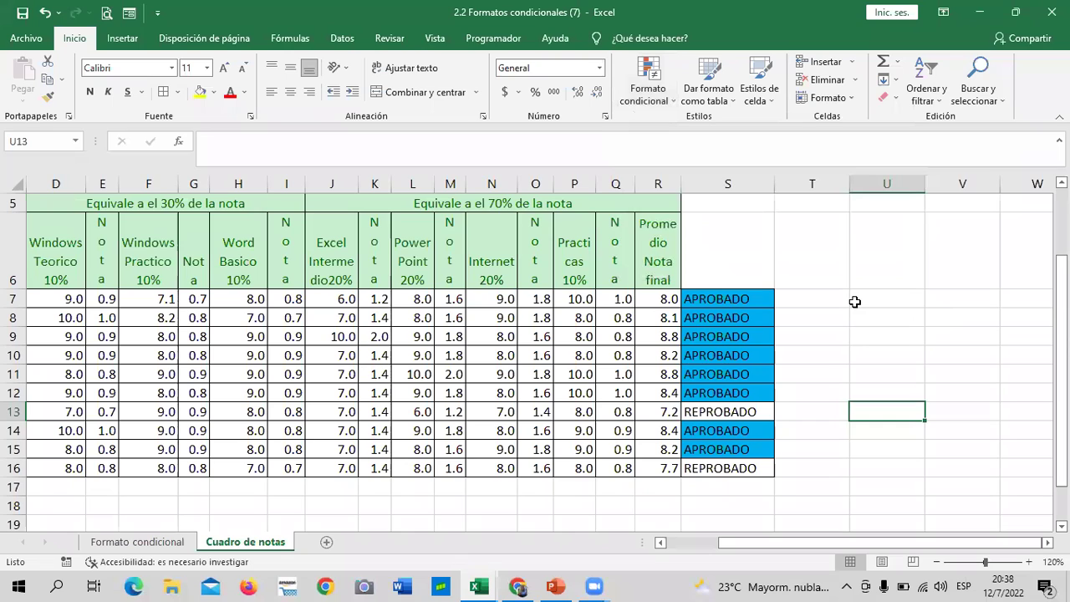
click(861, 358)
click(656, 299)
click(895, 343)
click(652, 302)
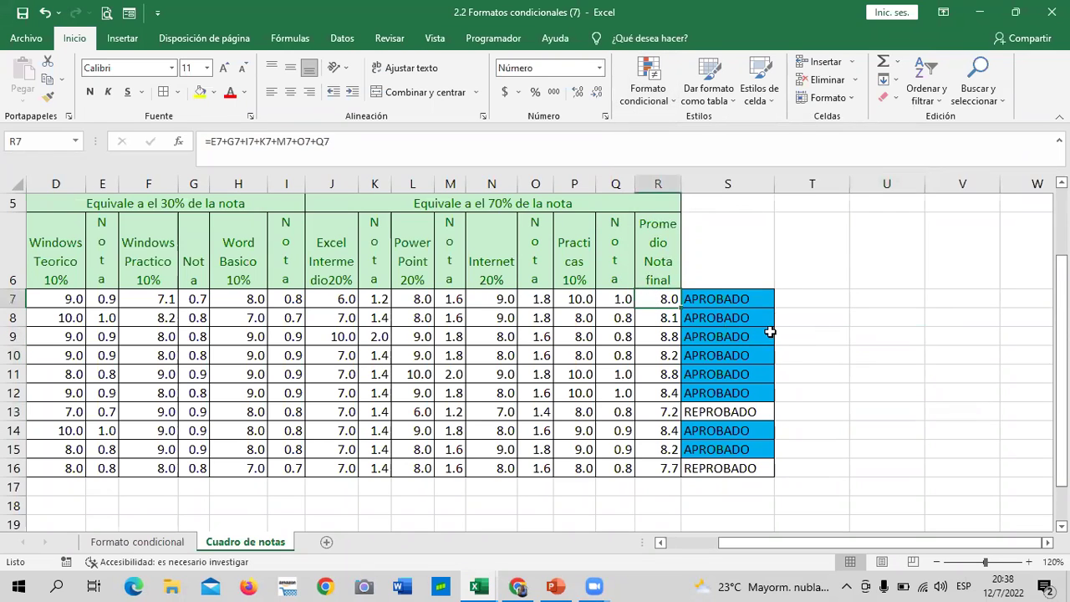
text(7)
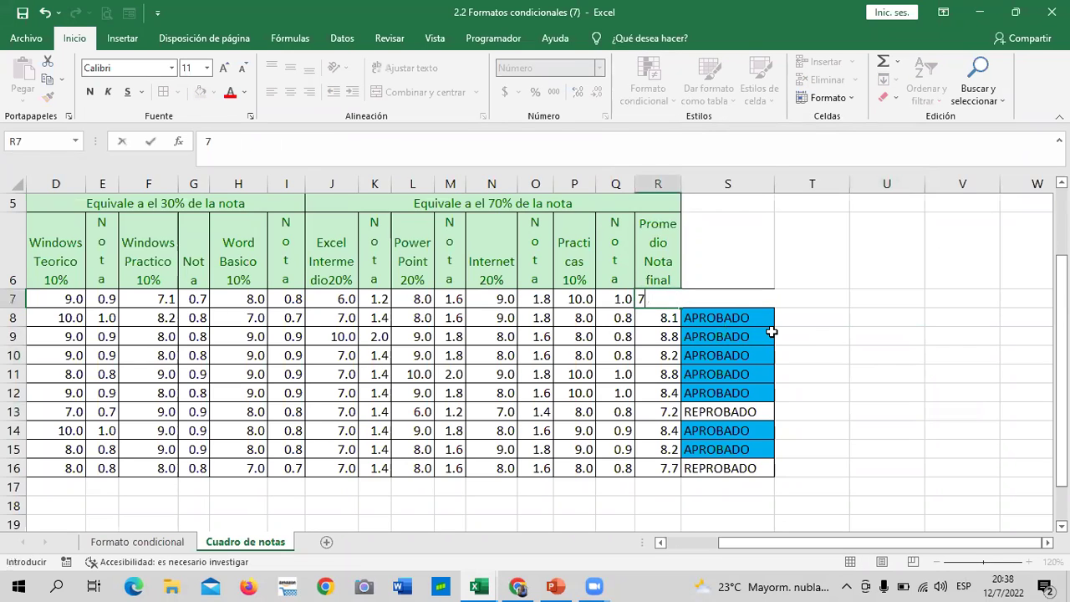
key(Return)
text(})
key(BackSpace)
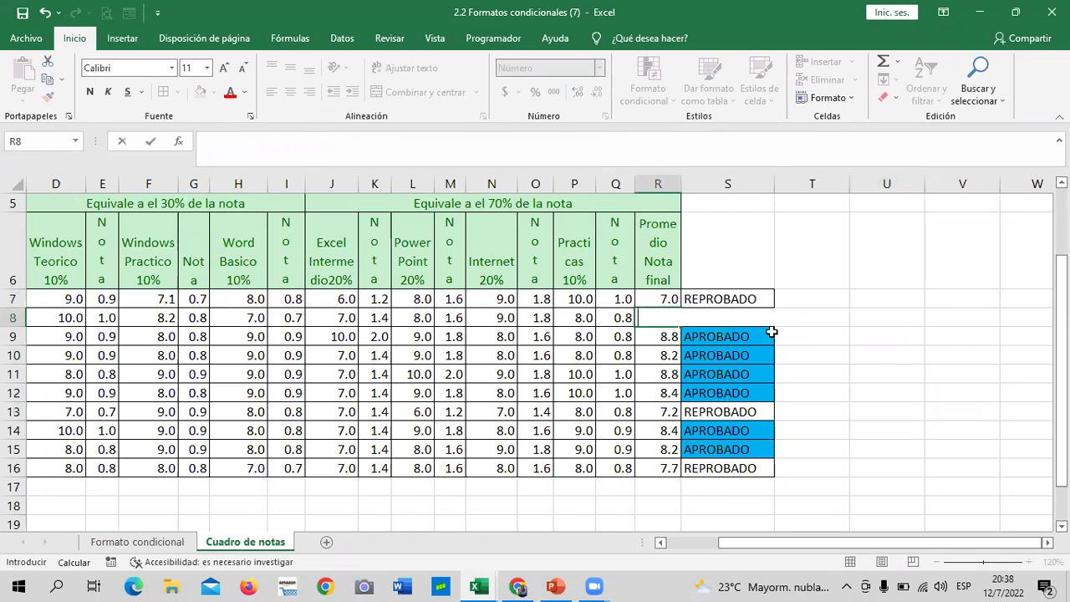
key(Return)
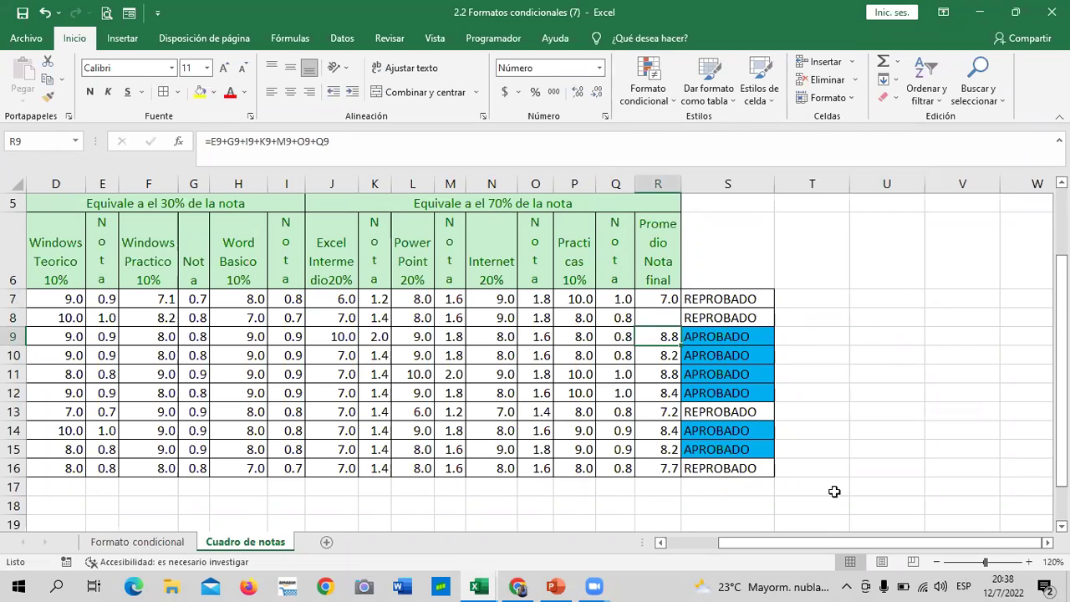
click(45, 13)
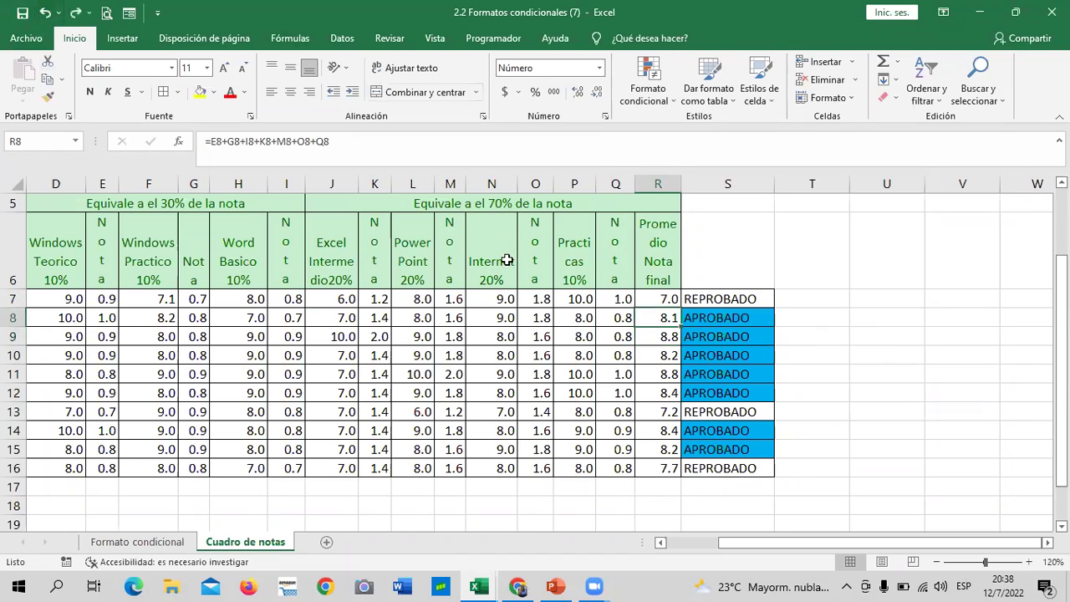
click(805, 435)
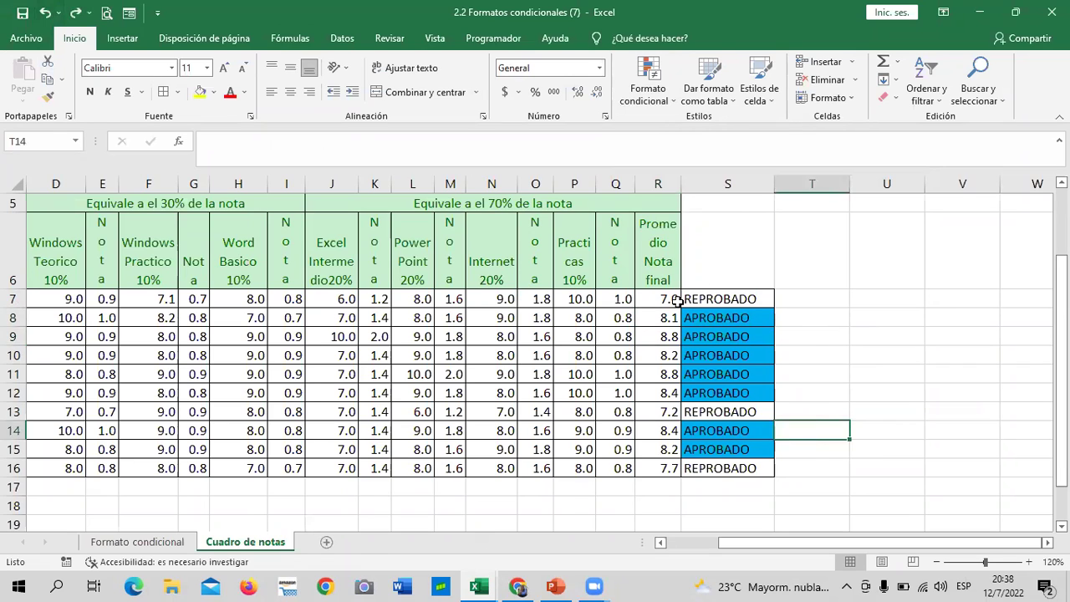
click(650, 298)
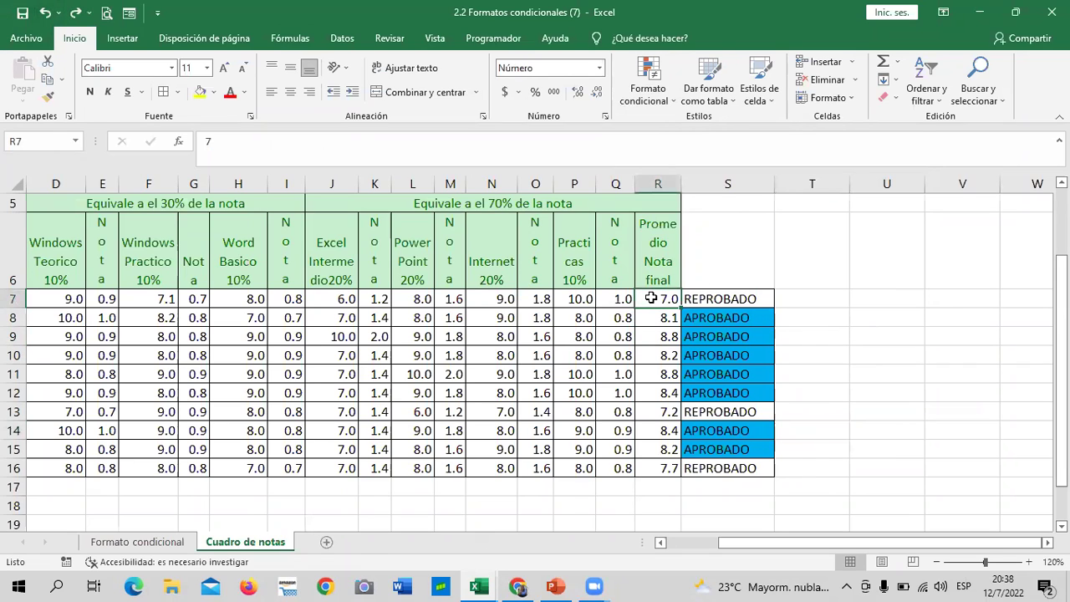
drag(902, 418, 899, 429)
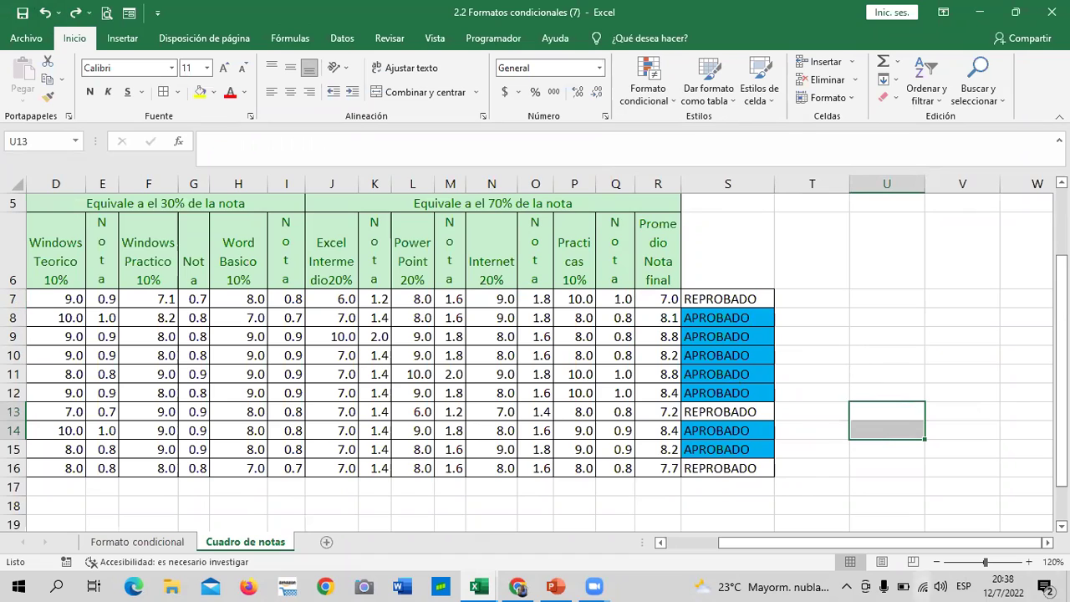
click(39, 16)
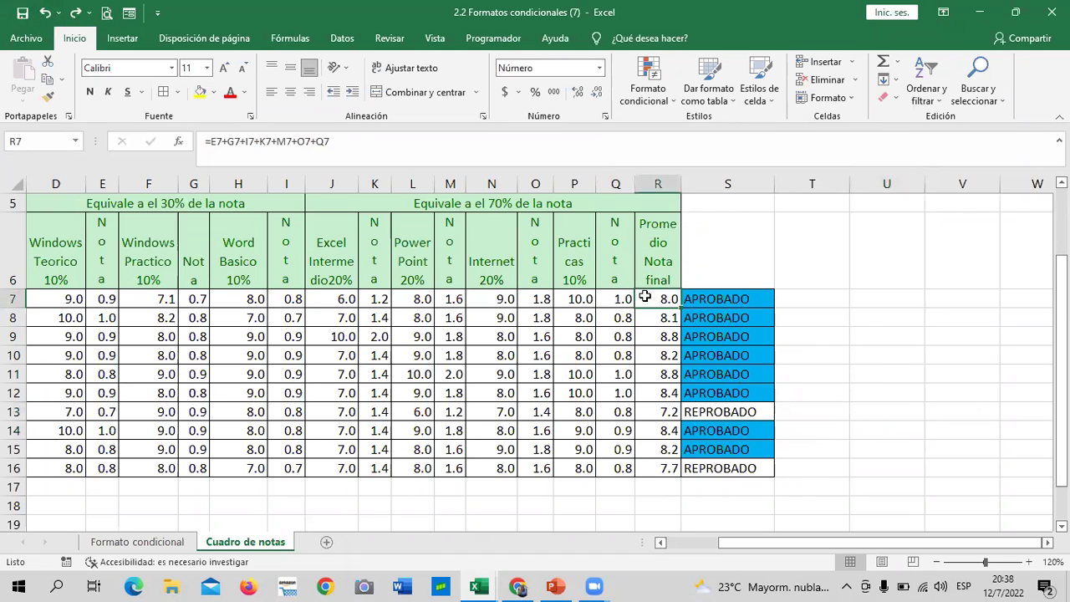
click(811, 412)
click(908, 428)
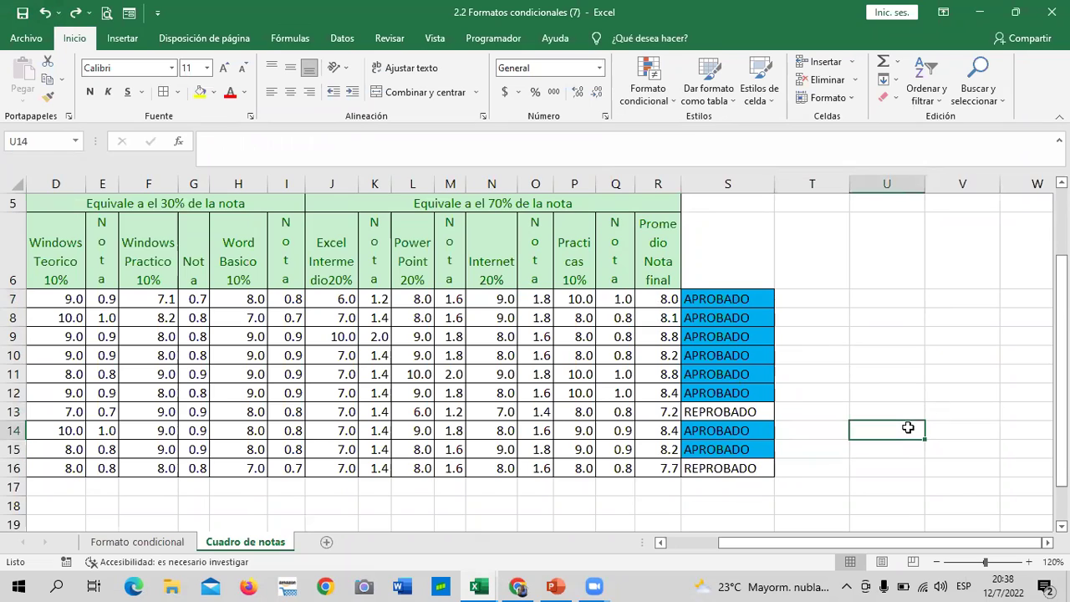
click(656, 409)
text(9)
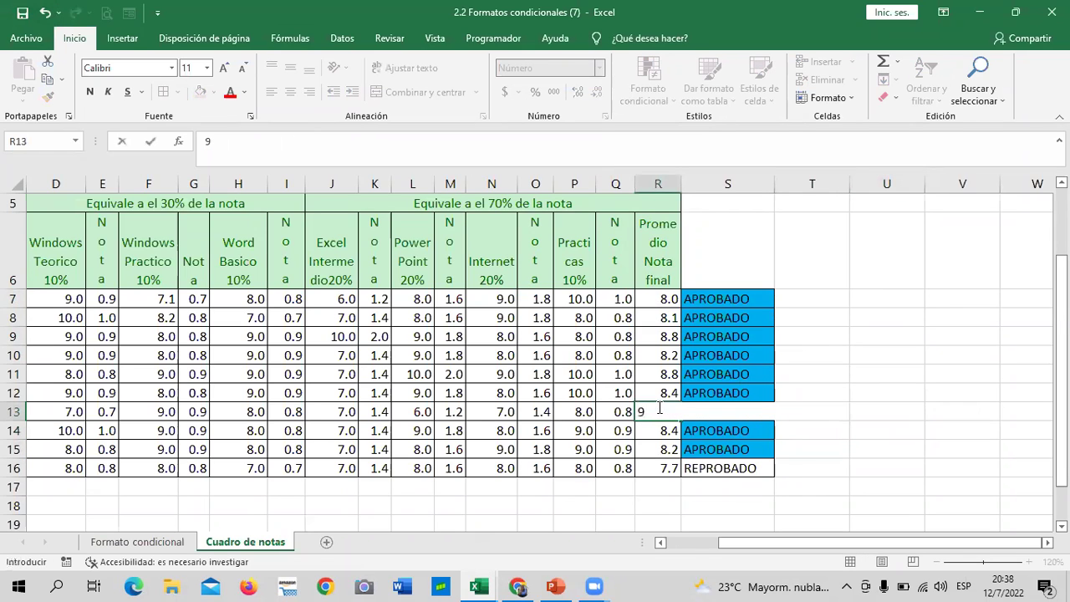
key(Return)
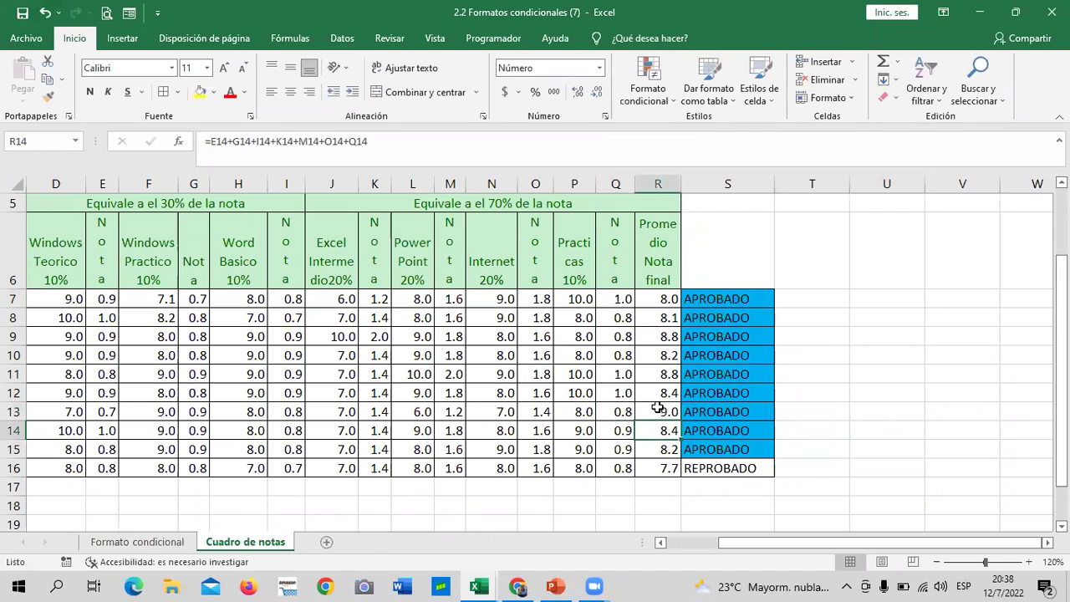
click(665, 300)
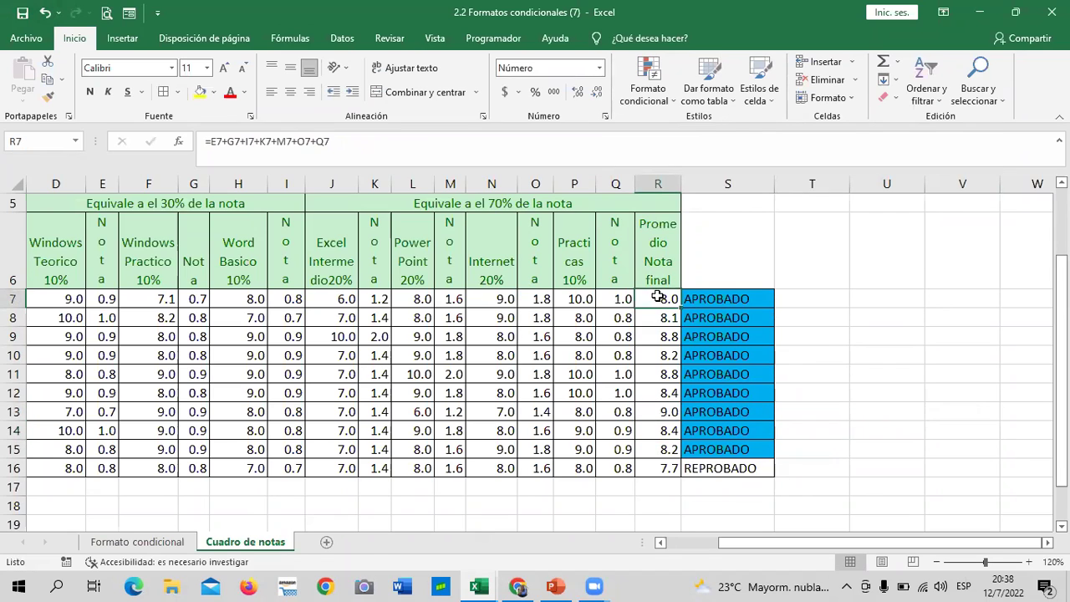
drag(680, 308, 715, 471)
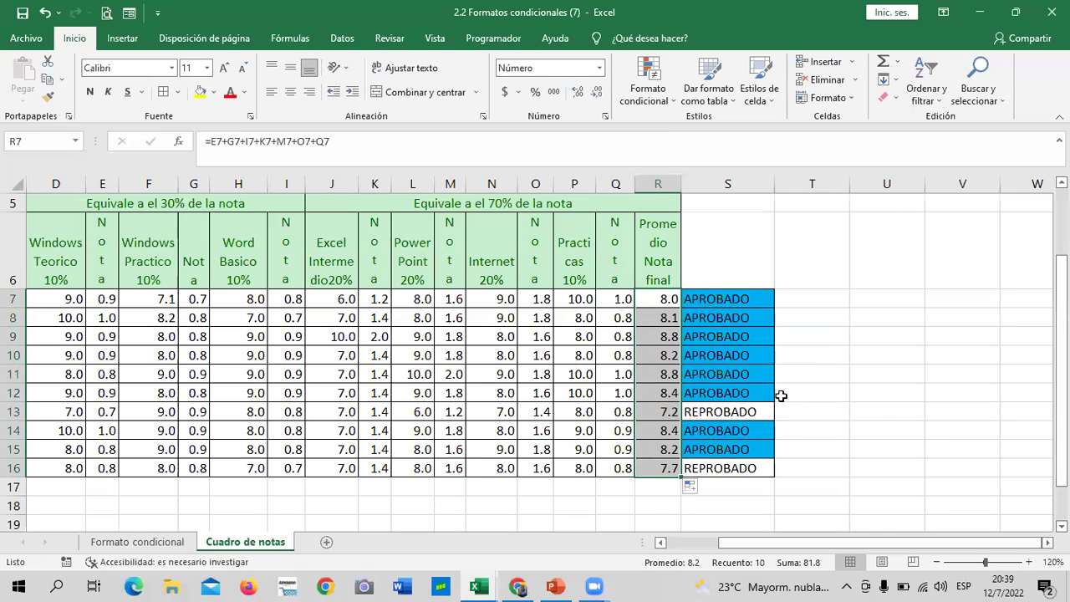
click(894, 446)
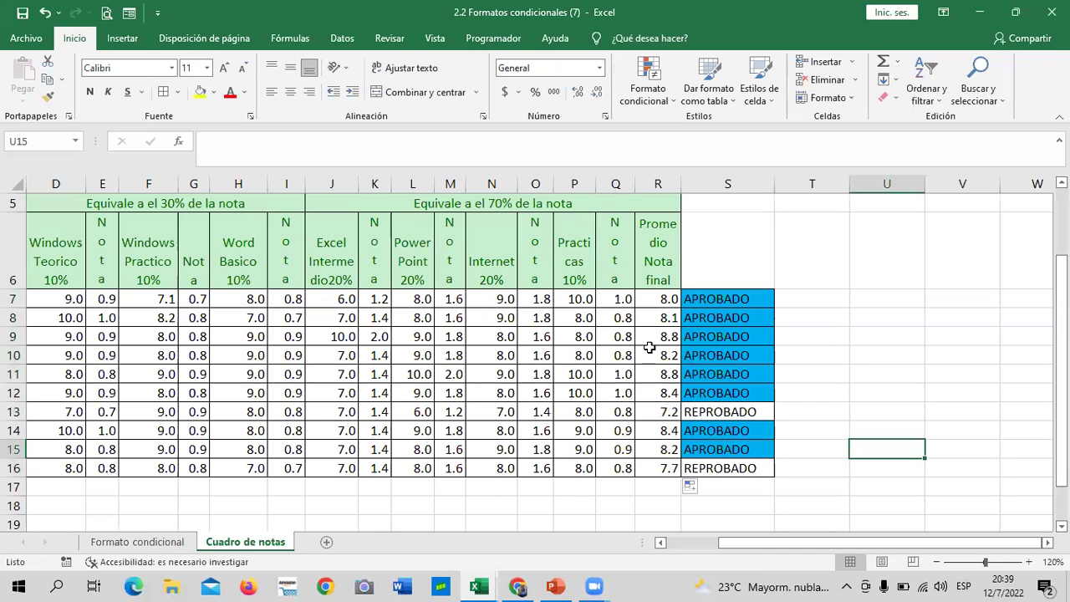
click(825, 387)
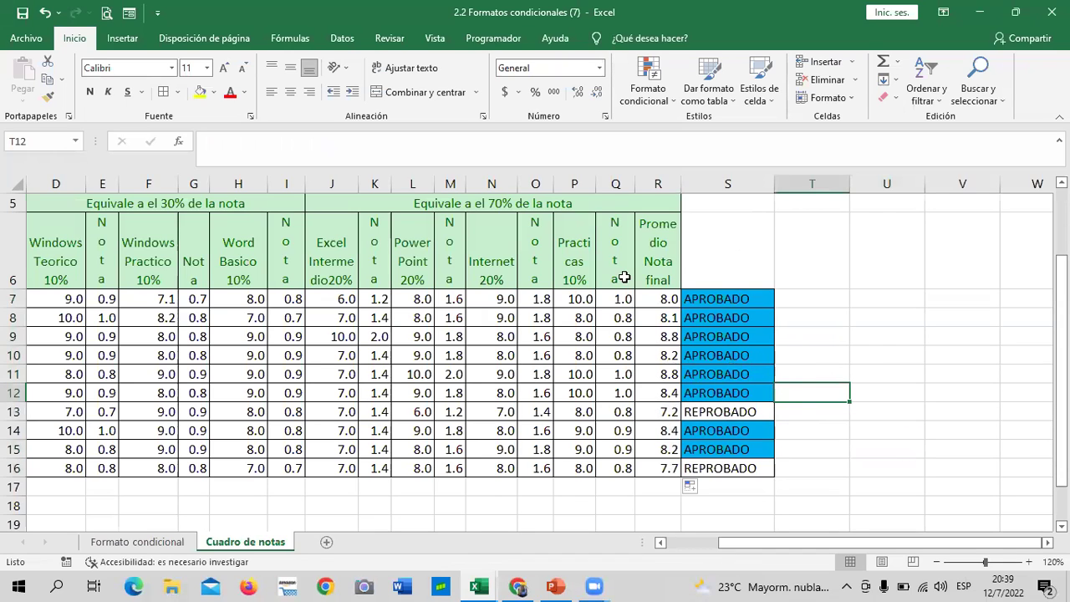
click(649, 91)
mouse_move(712, 127)
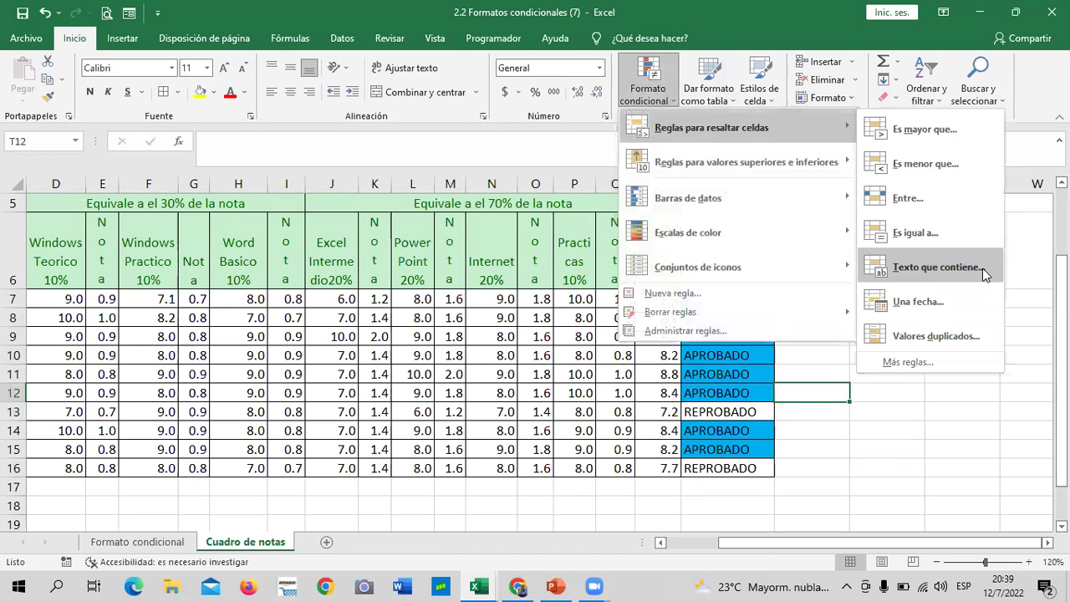
click(918, 304)
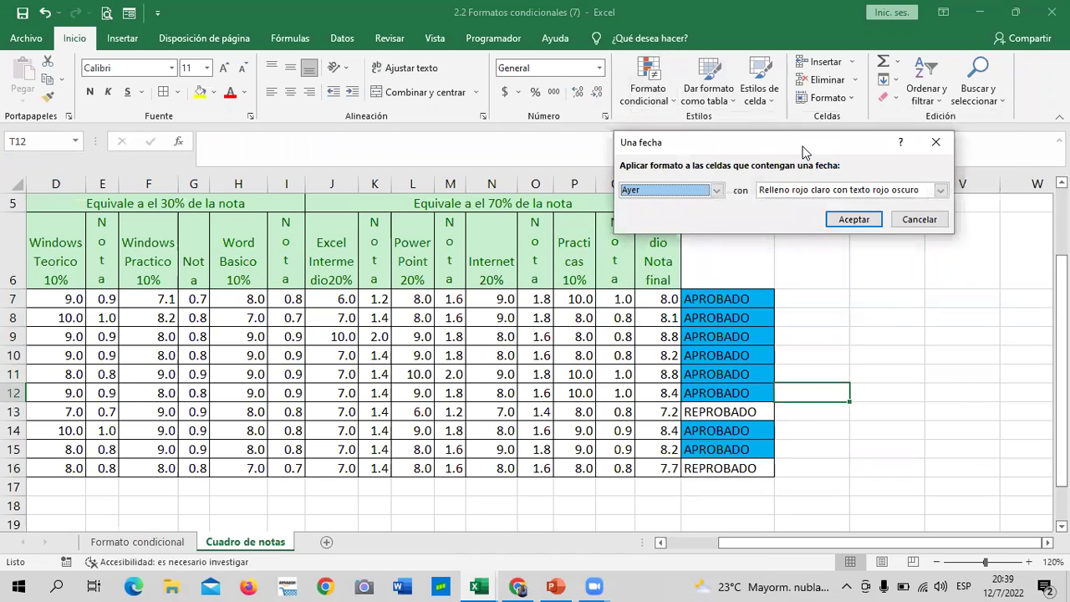
drag(684, 142, 560, 130)
click(592, 177)
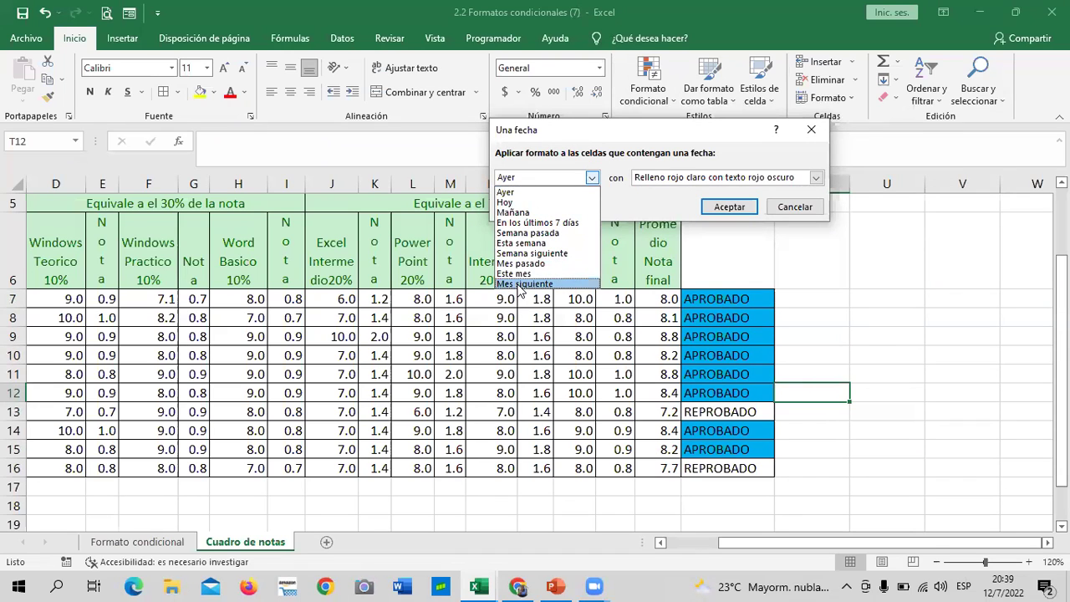
click(579, 223)
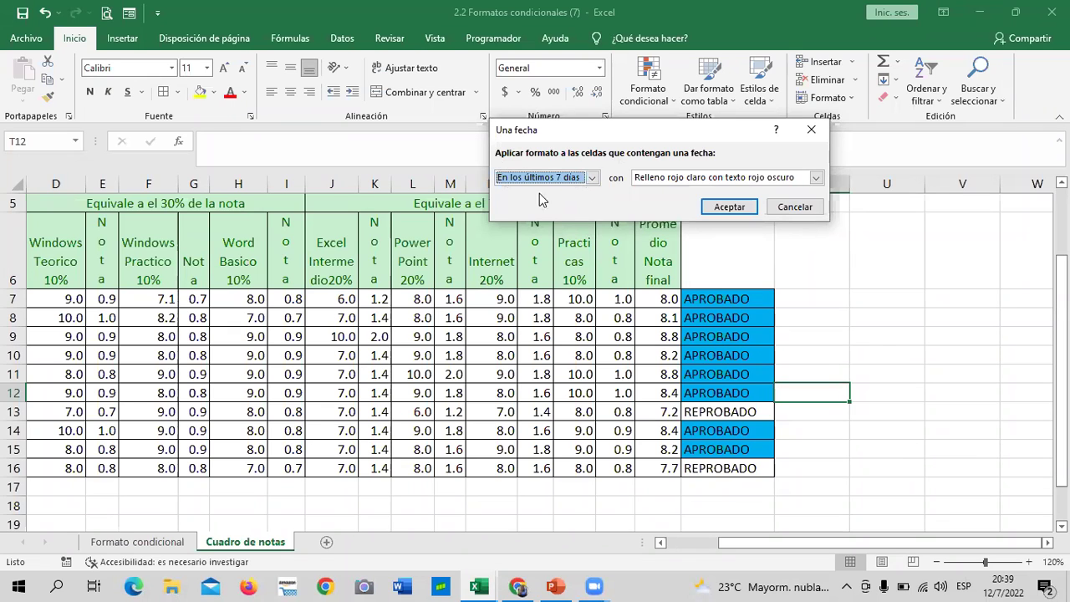
click(811, 129)
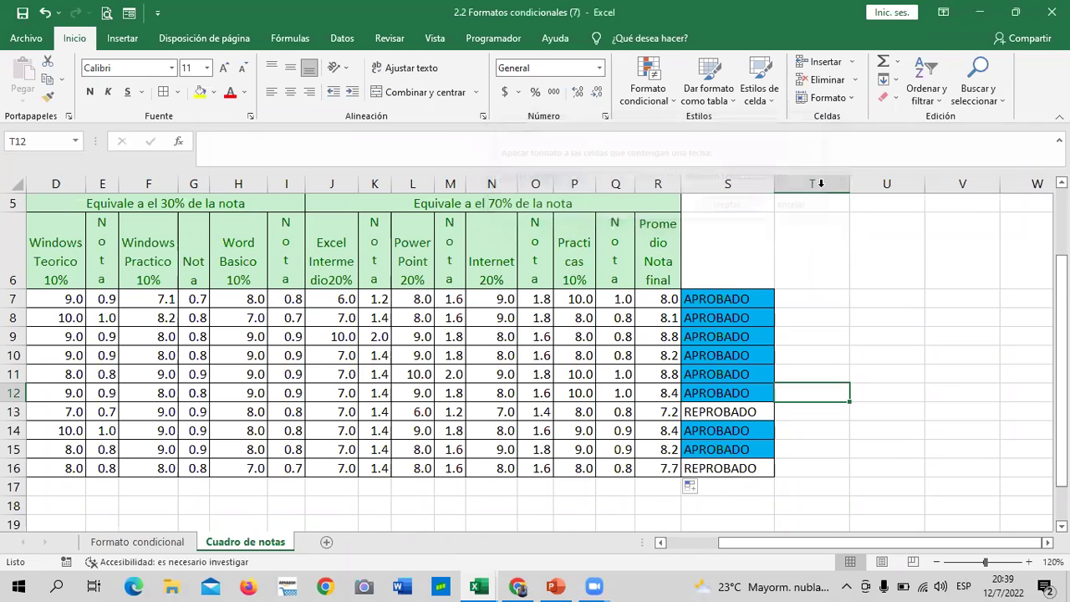
click(846, 334)
click(669, 99)
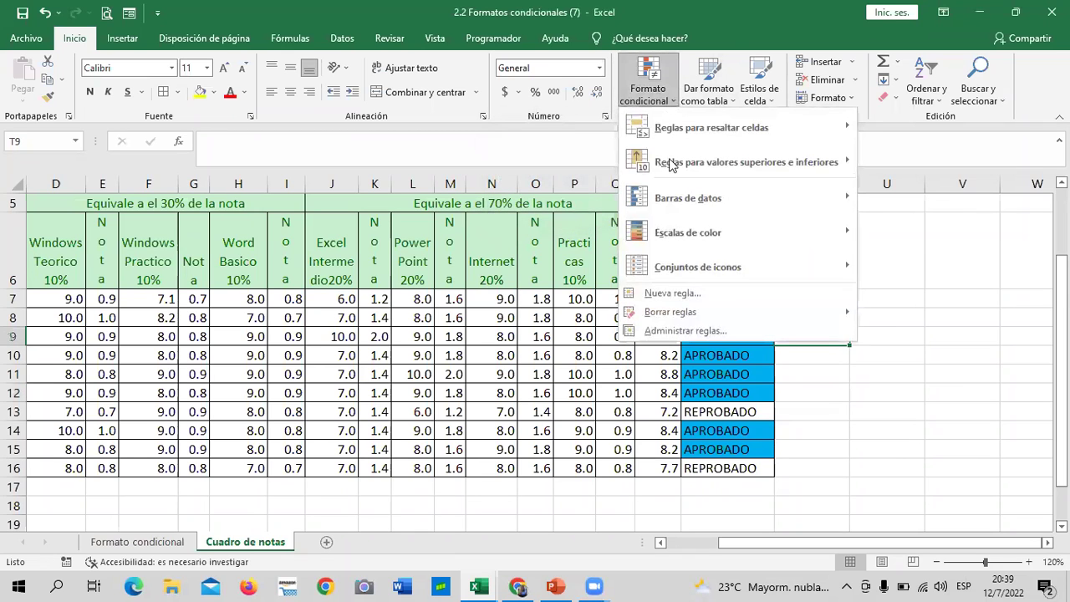
mouse_move(736, 127)
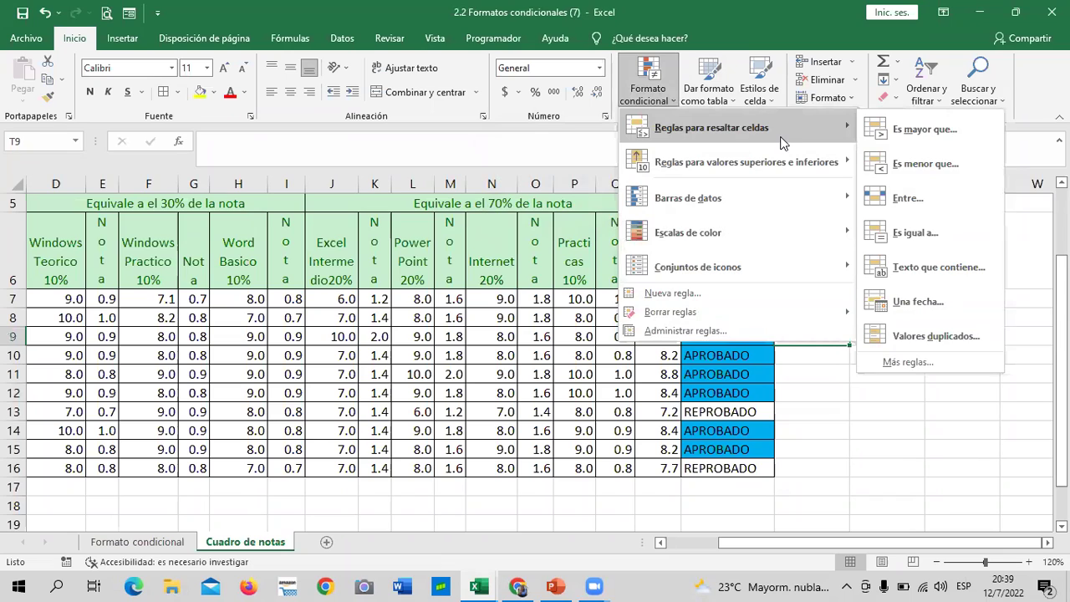
click(919, 420)
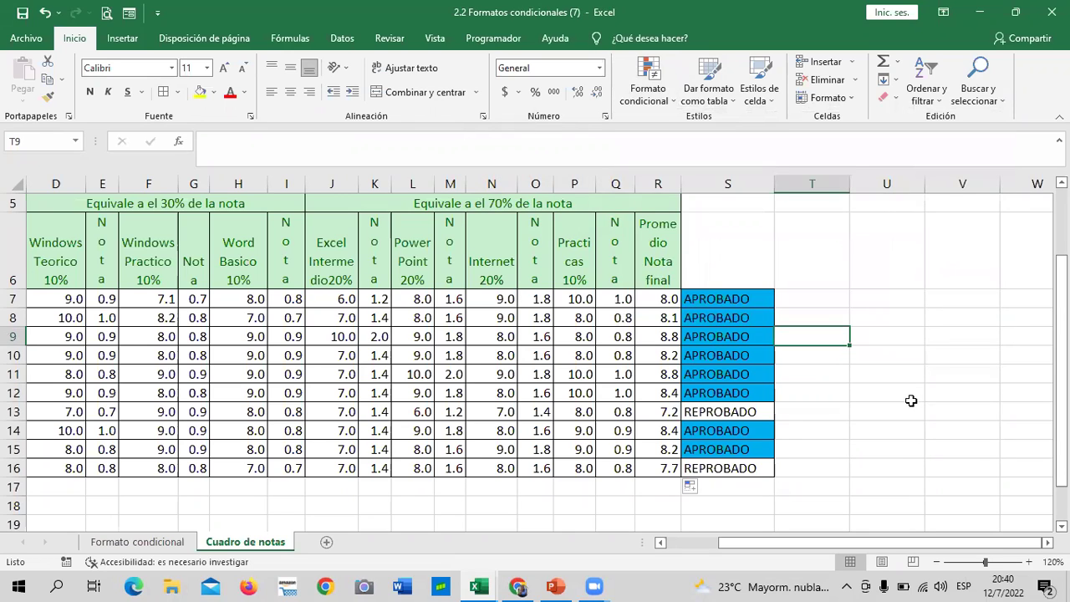
- Select the averages in R7:R16 and start a Valores duplicados highlight rule
drag(650, 303, 666, 467)
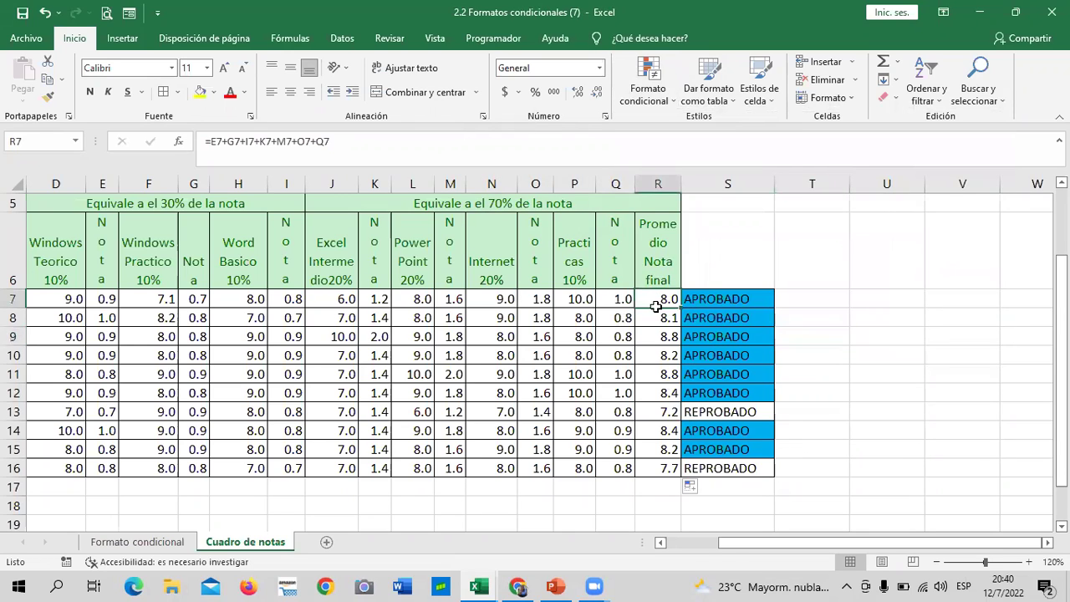
click(679, 102)
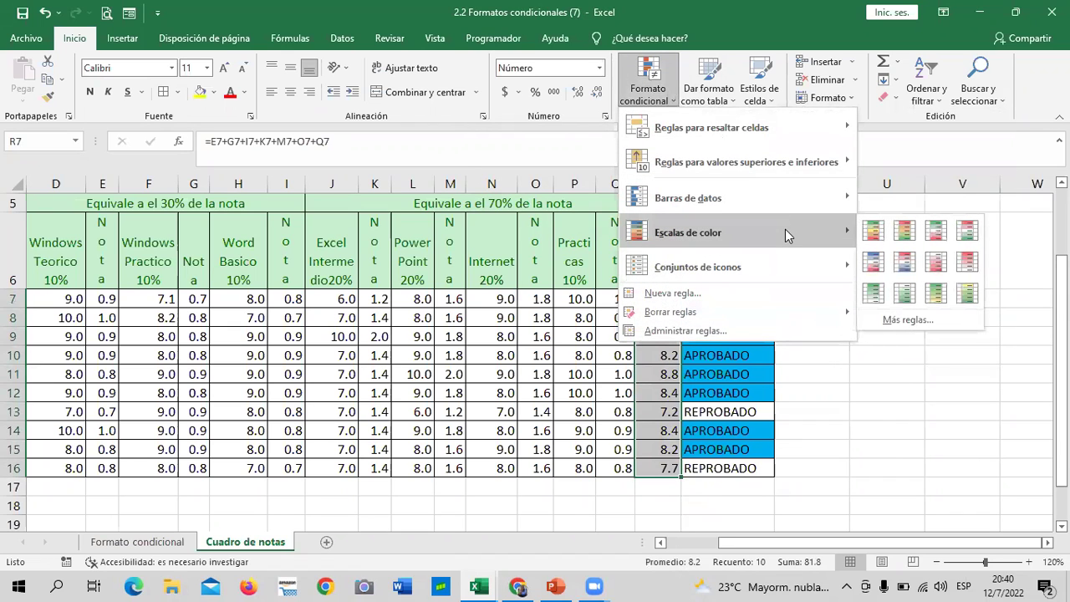
mouse_move(712, 127)
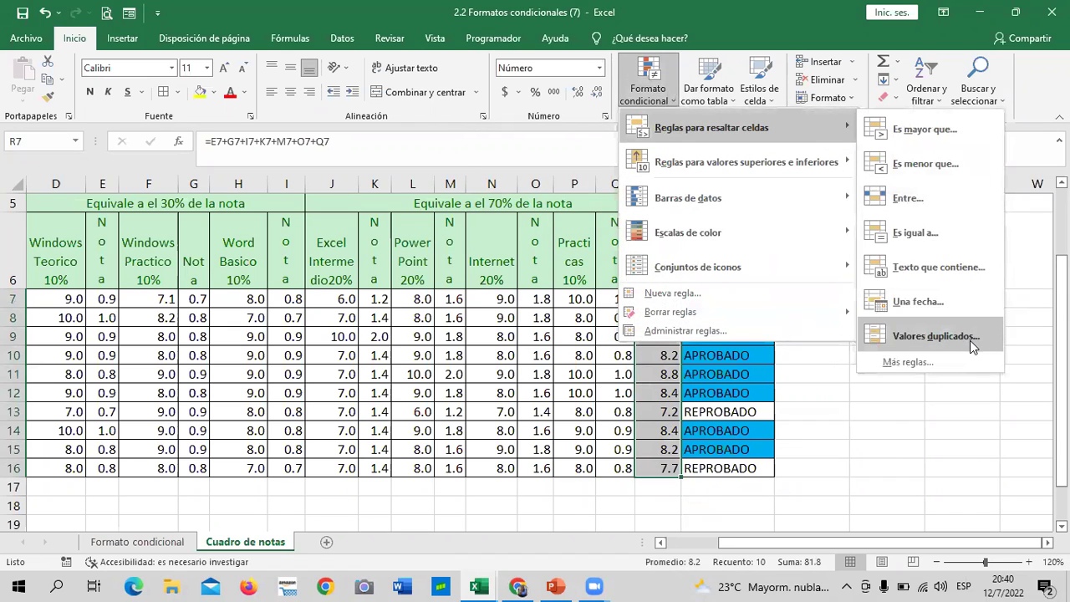
click(970, 338)
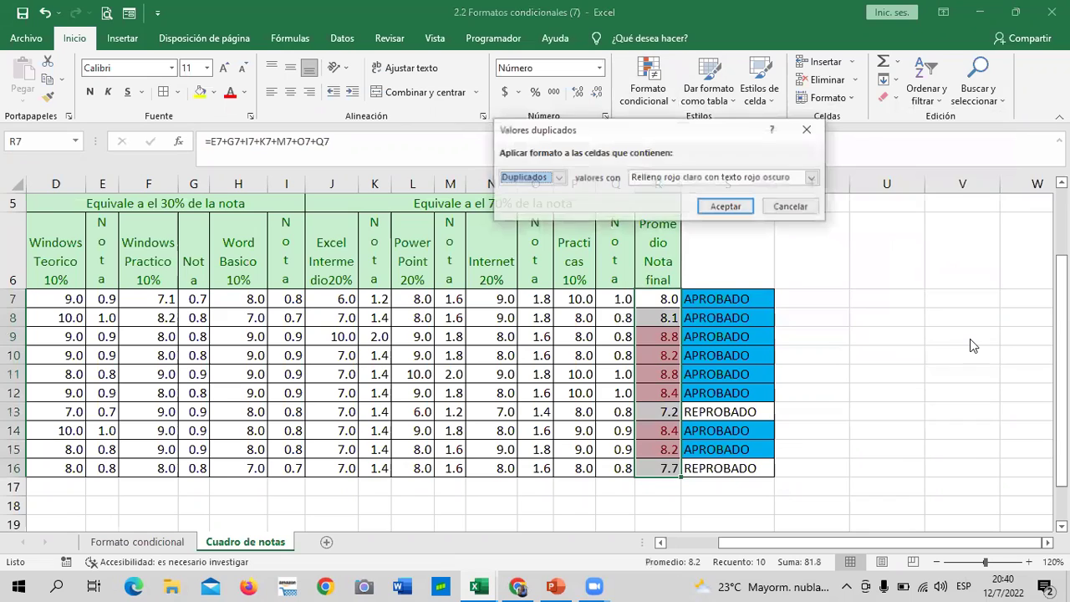
click(816, 179)
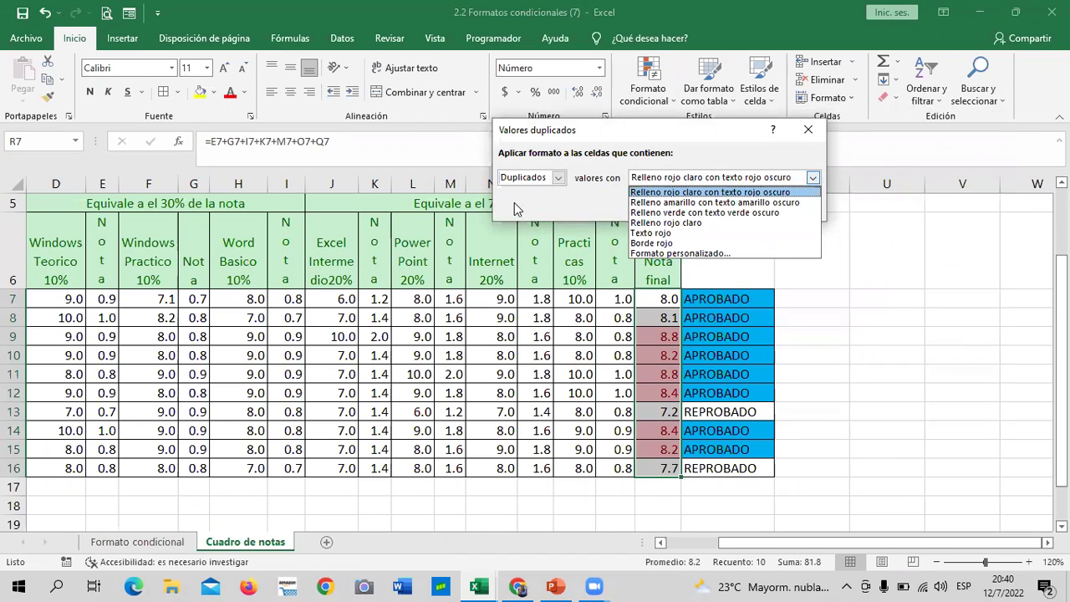
click(557, 179)
click(559, 181)
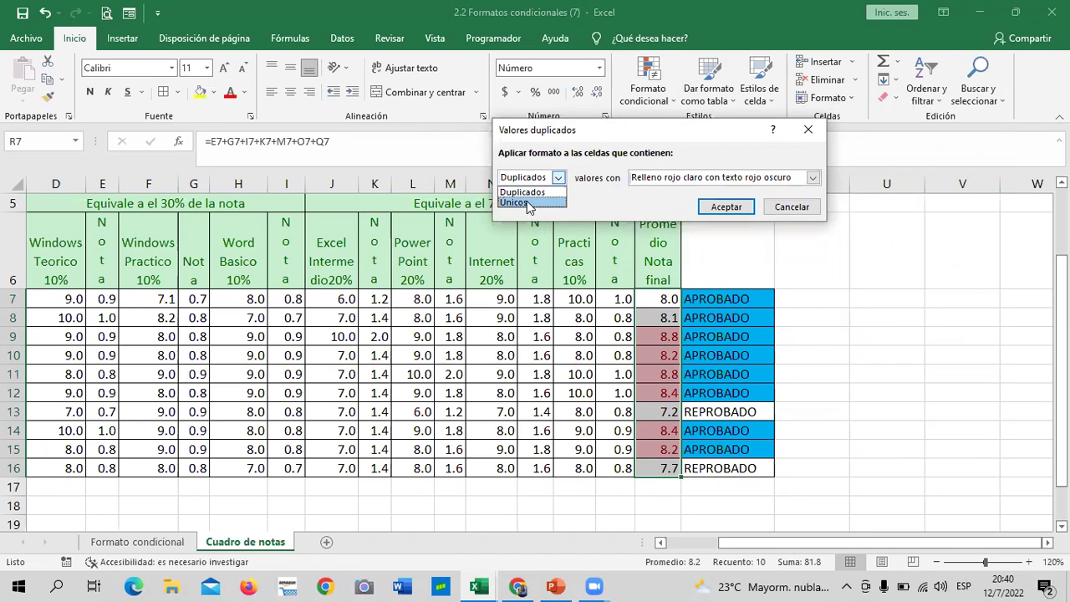
- Keep the rule on duplicate values and apply yellow fill with dark yellow text
click(527, 202)
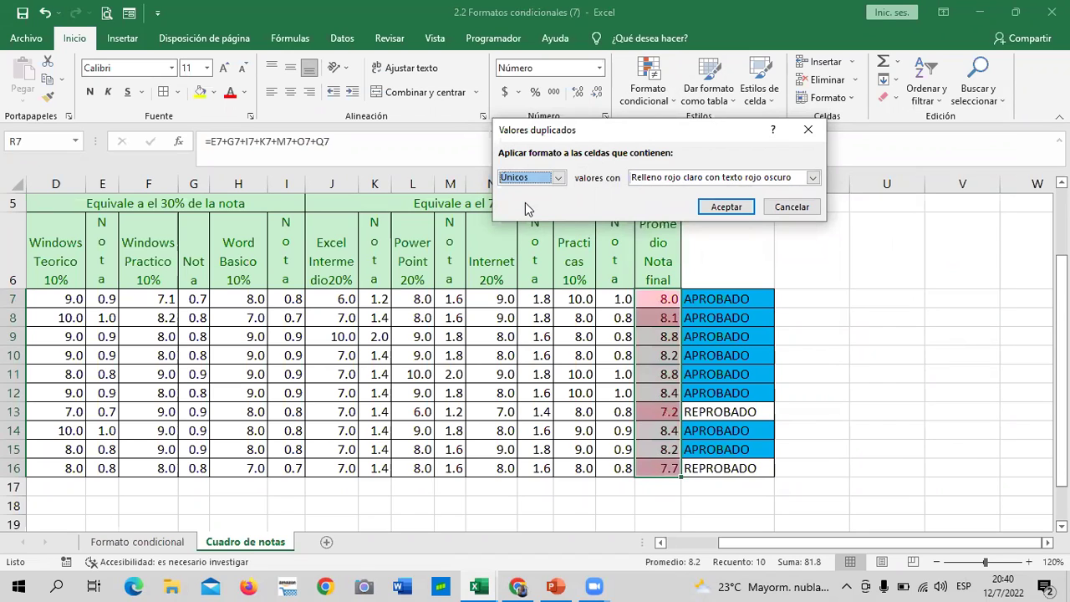
click(559, 178)
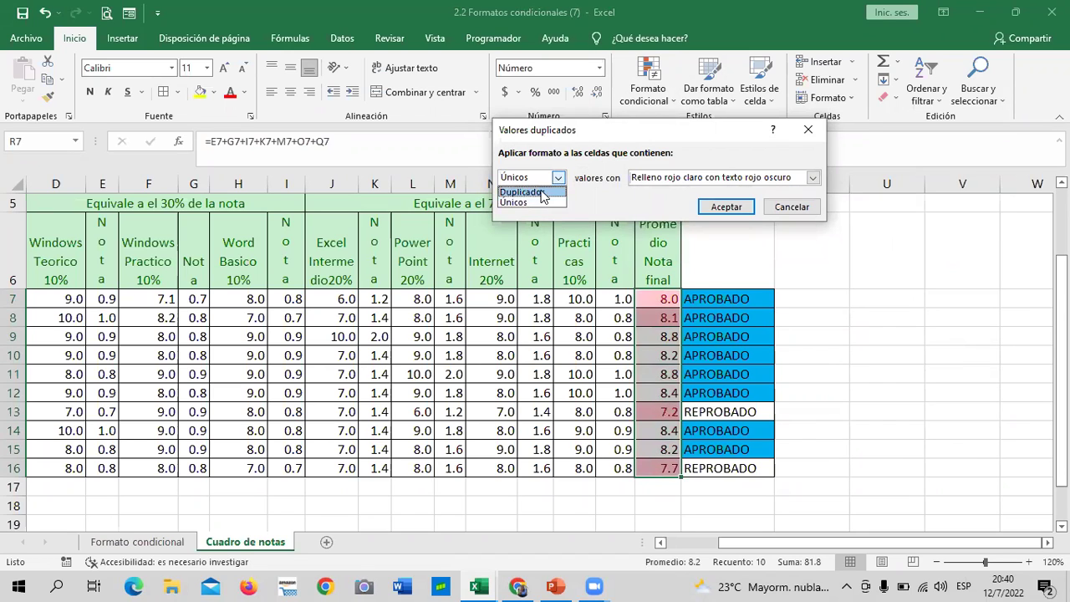
click(535, 193)
click(813, 178)
click(813, 178)
click(812, 178)
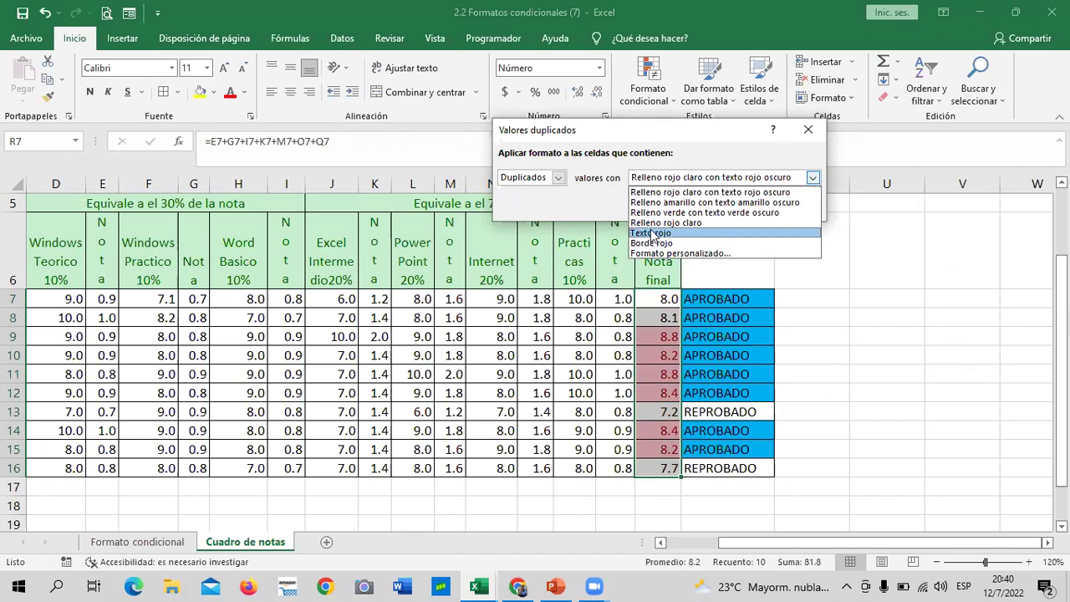
click(660, 202)
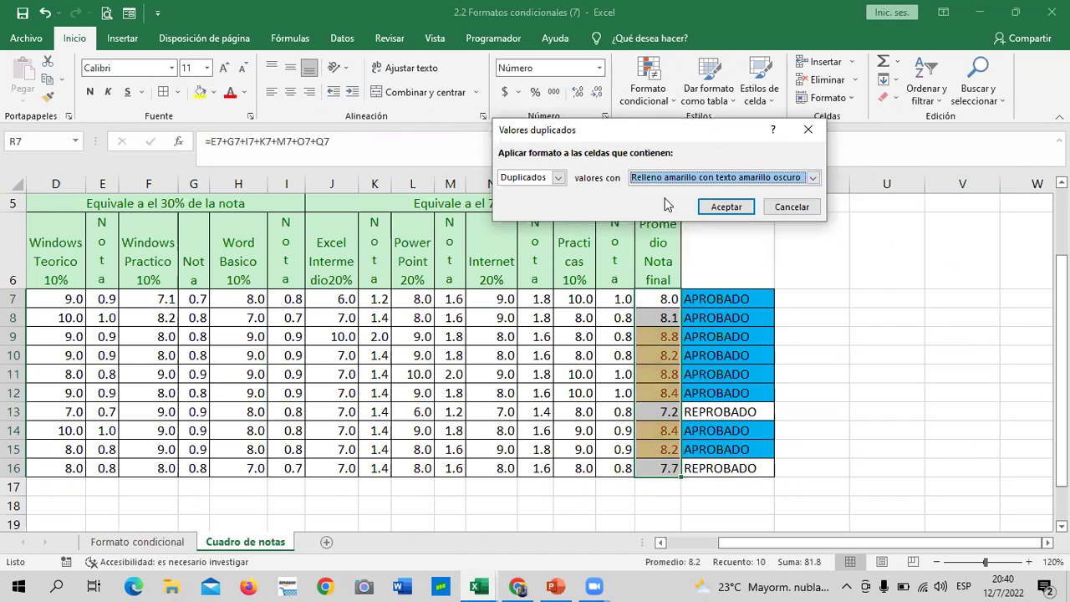
click(720, 208)
- Check the formula of the R8 average, then reselect the averages R7:R16
click(903, 410)
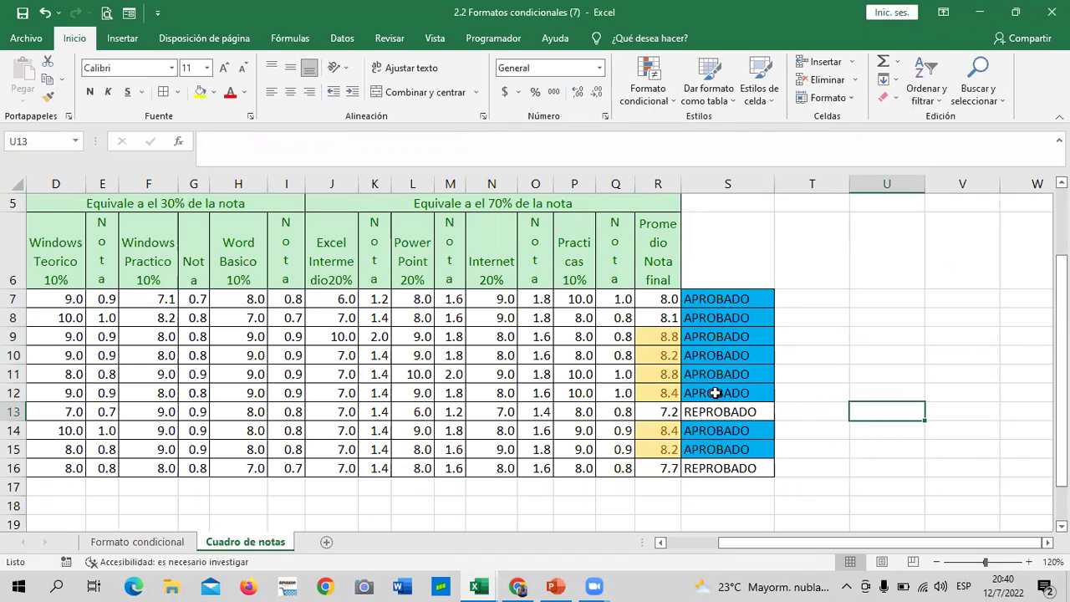
drag(644, 293, 657, 320)
click(656, 321)
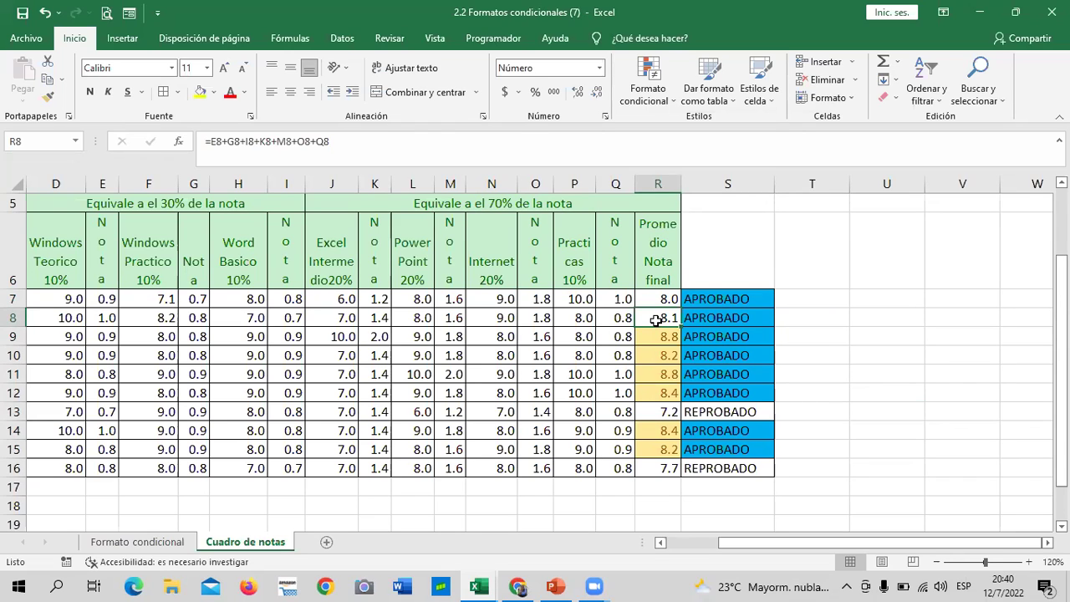
drag(868, 387, 861, 372)
drag(661, 299, 660, 468)
- Clear the conditional formatting rules from the selected averages
click(669, 92)
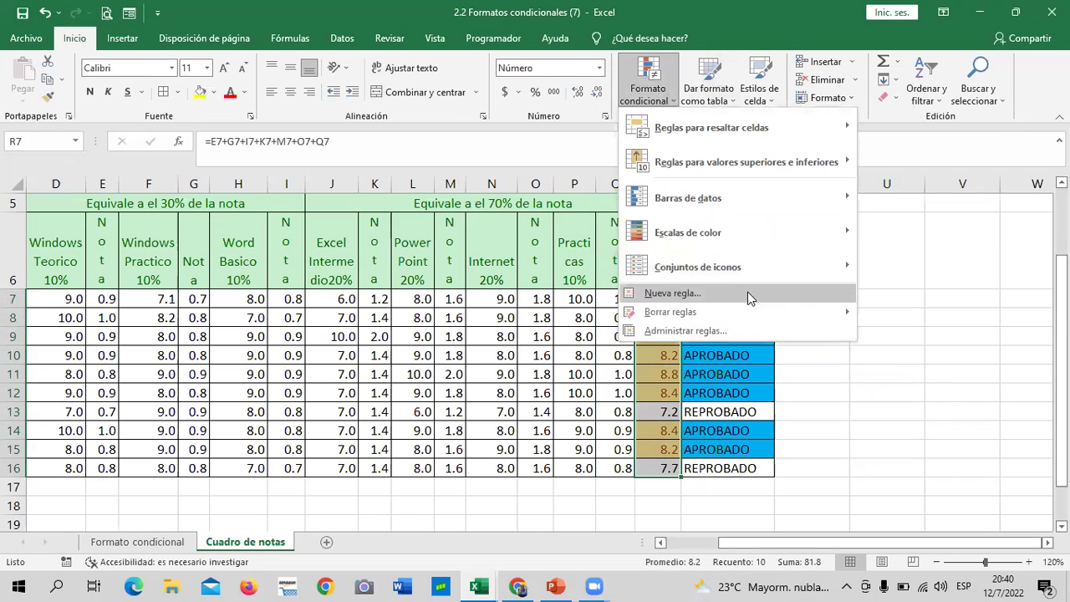
click(582, 317)
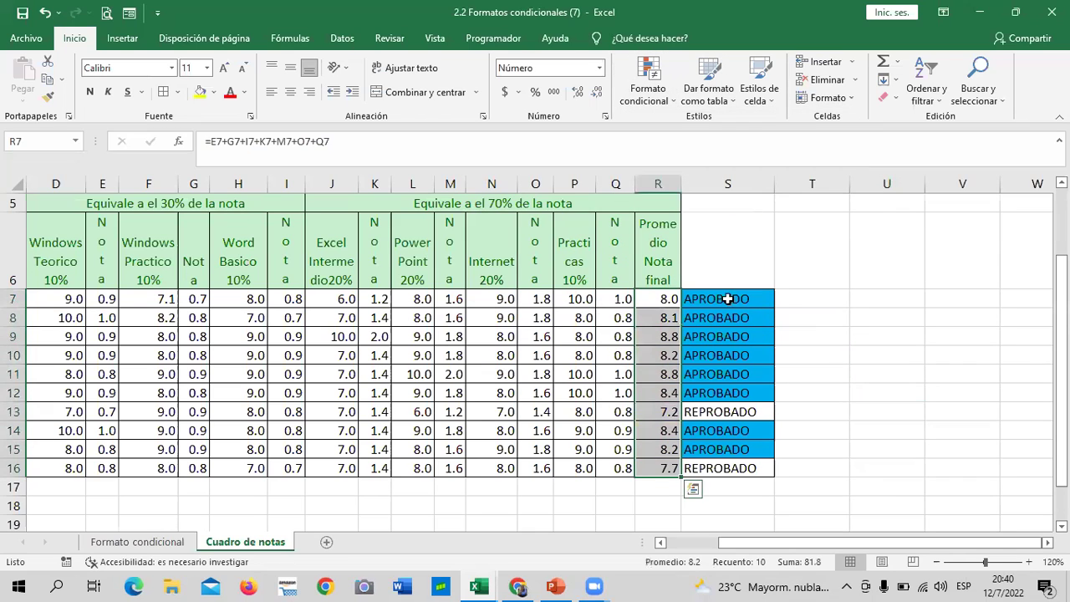
click(1009, 355)
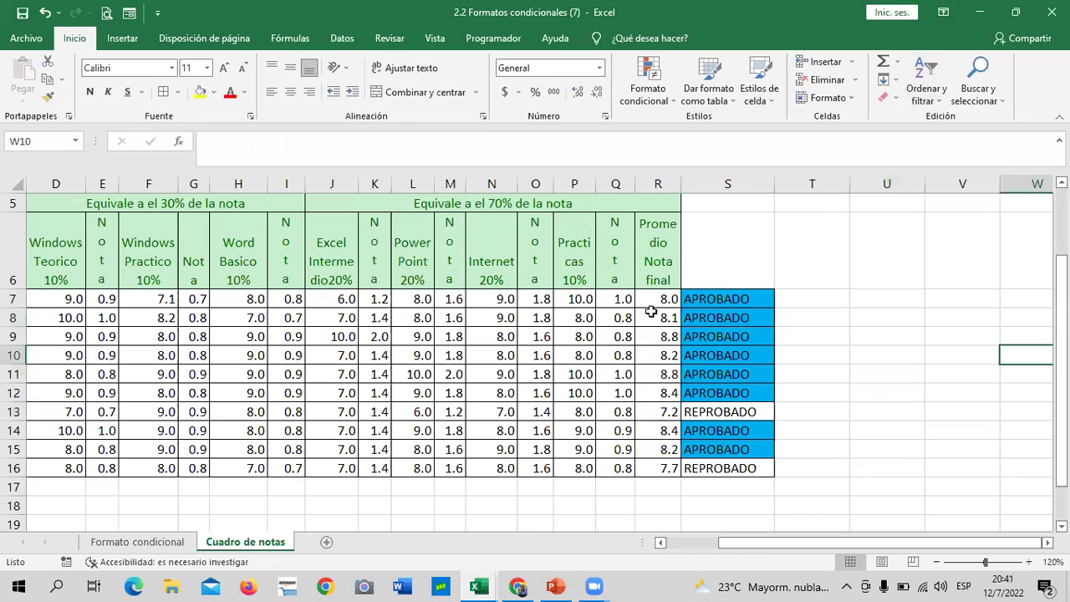
- Decrease decimals on R7:R16 so the averages show as whole numbers
drag(653, 295, 640, 466)
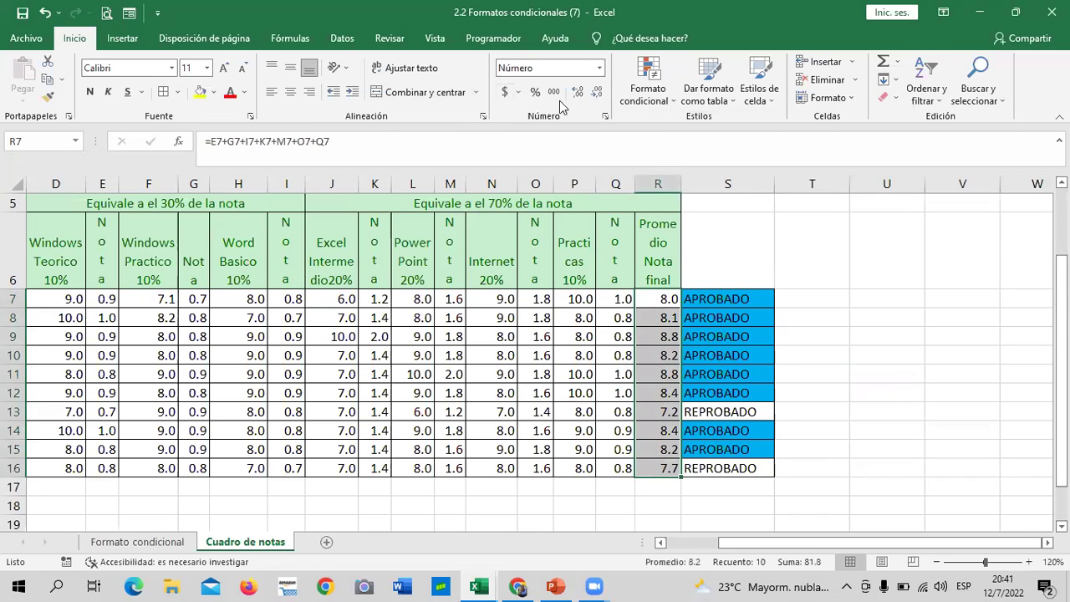
click(599, 94)
click(810, 411)
drag(648, 296, 658, 468)
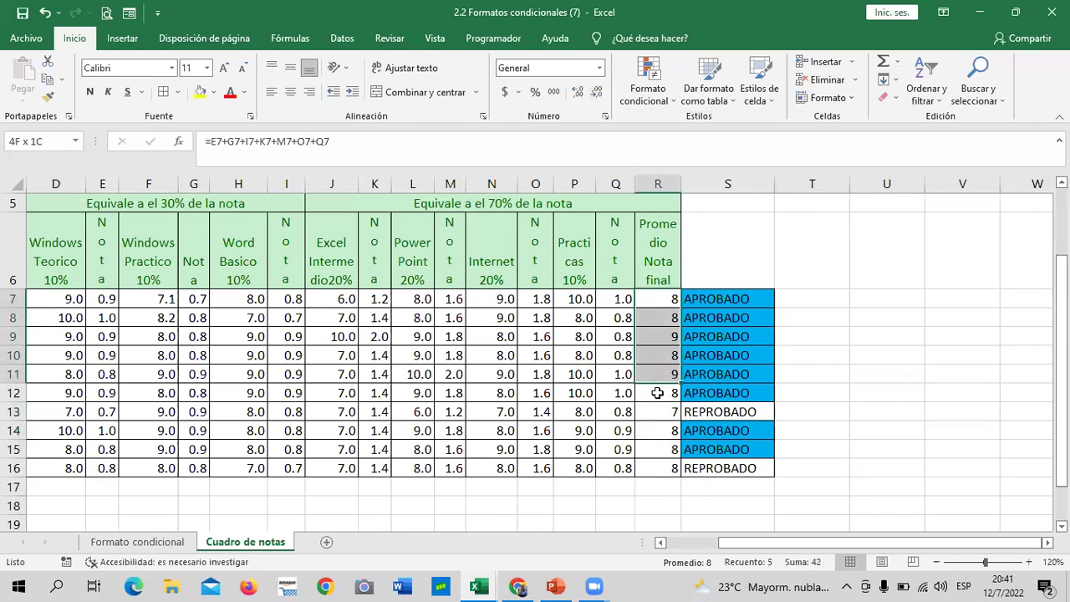
click(658, 100)
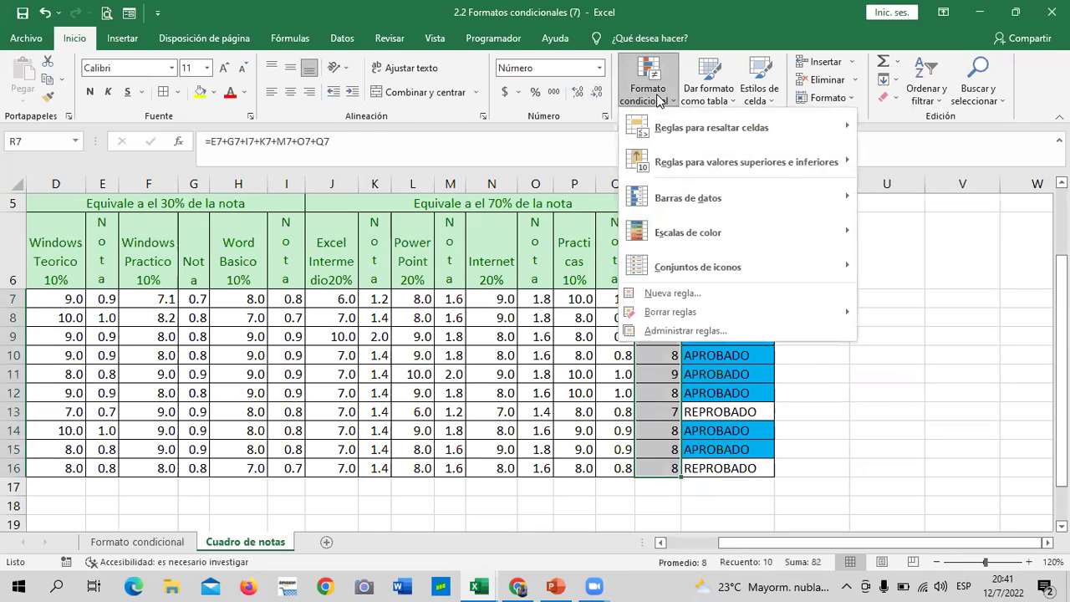
mouse_move(711, 128)
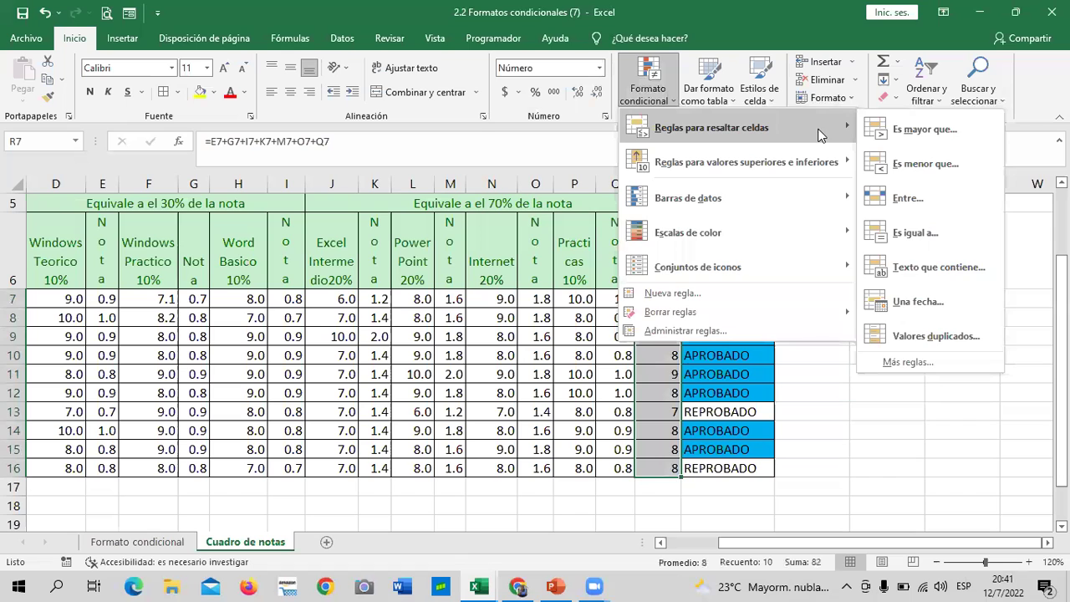
click(938, 337)
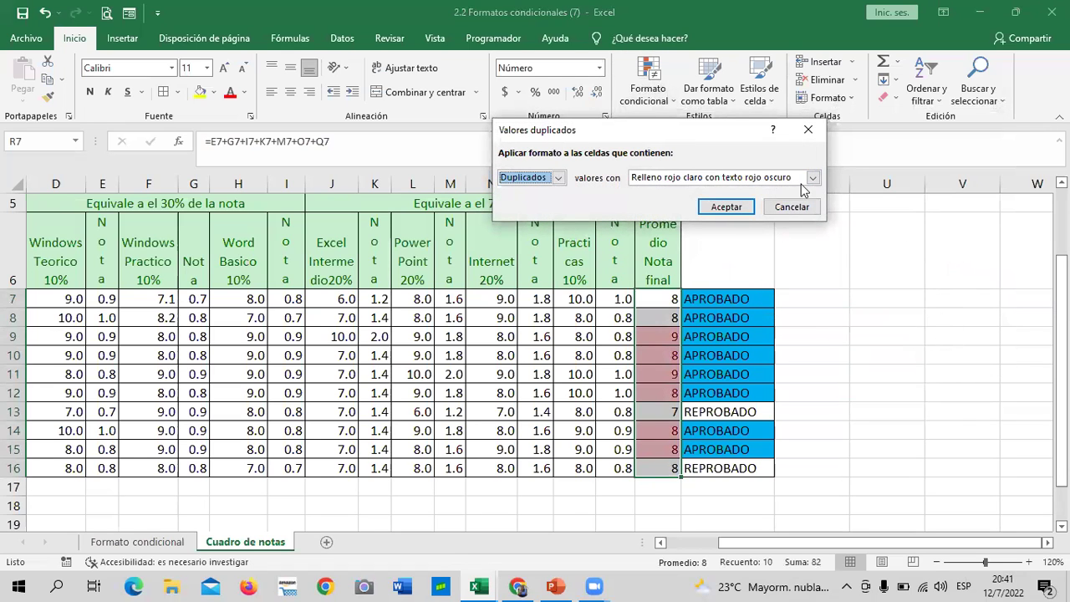
click(726, 206)
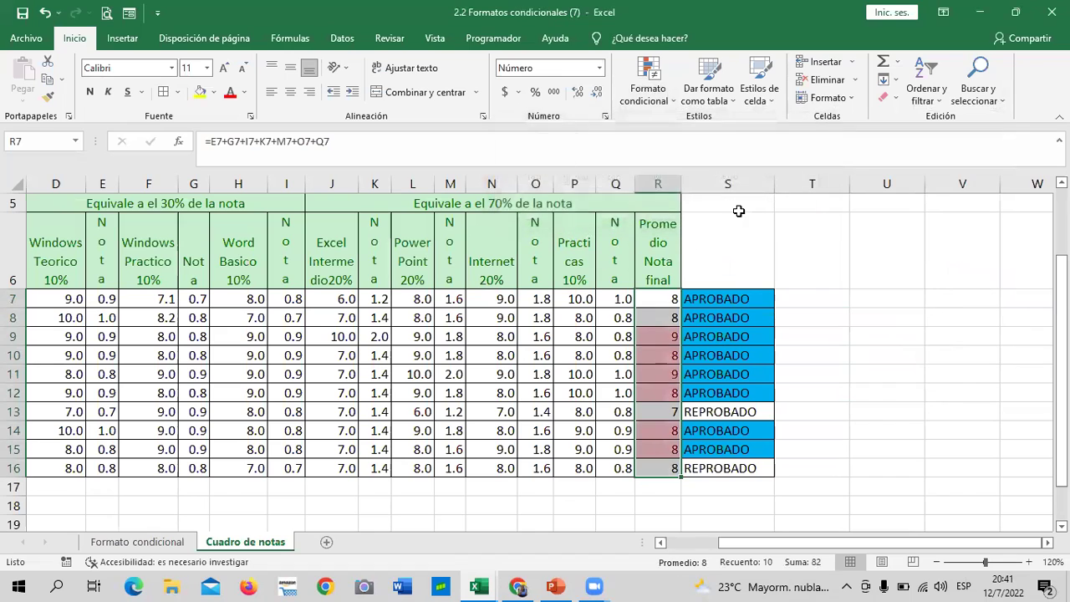
click(857, 345)
click(660, 303)
click(658, 319)
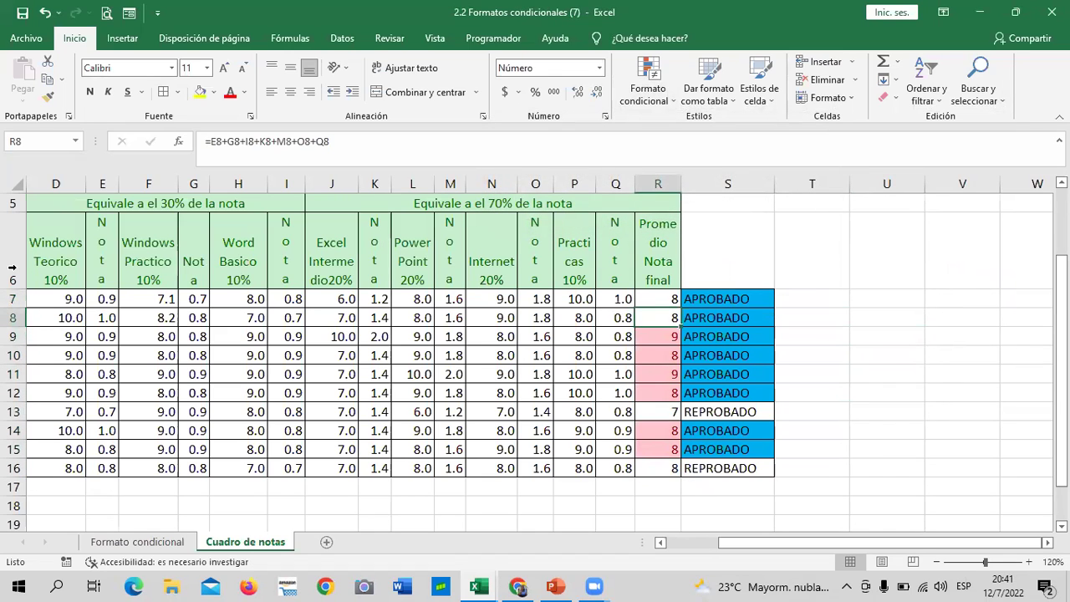
click(653, 299)
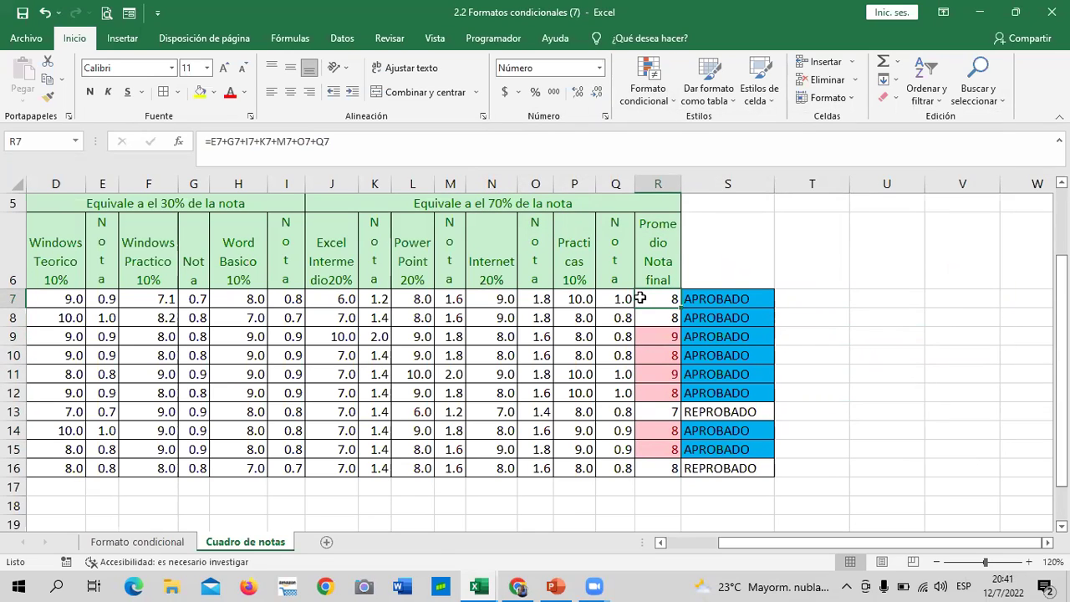
click(899, 374)
drag(657, 299, 660, 467)
click(669, 102)
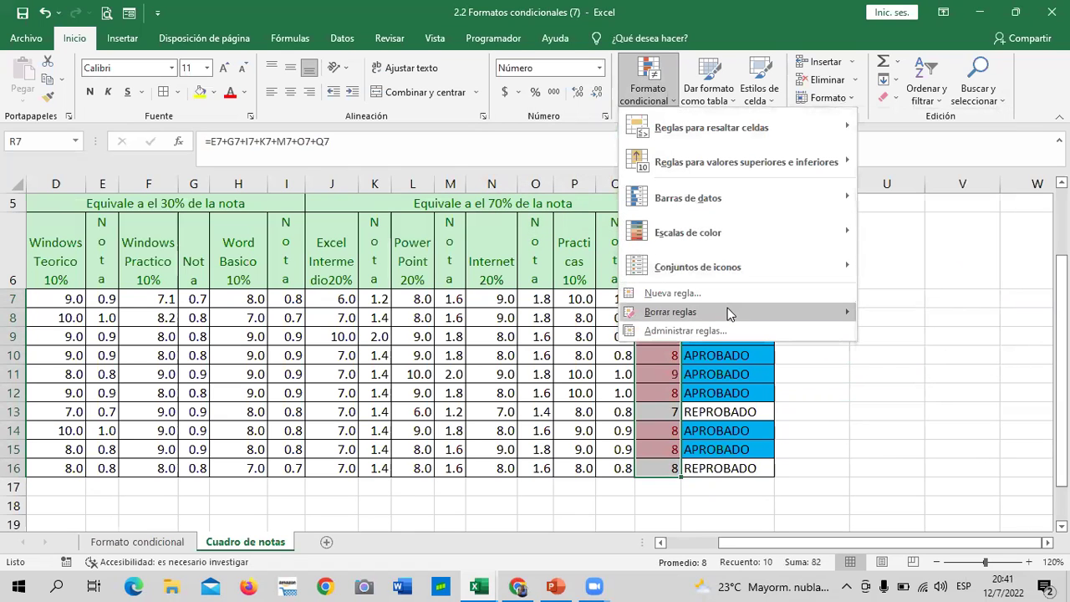
mouse_move(671, 312)
click(594, 315)
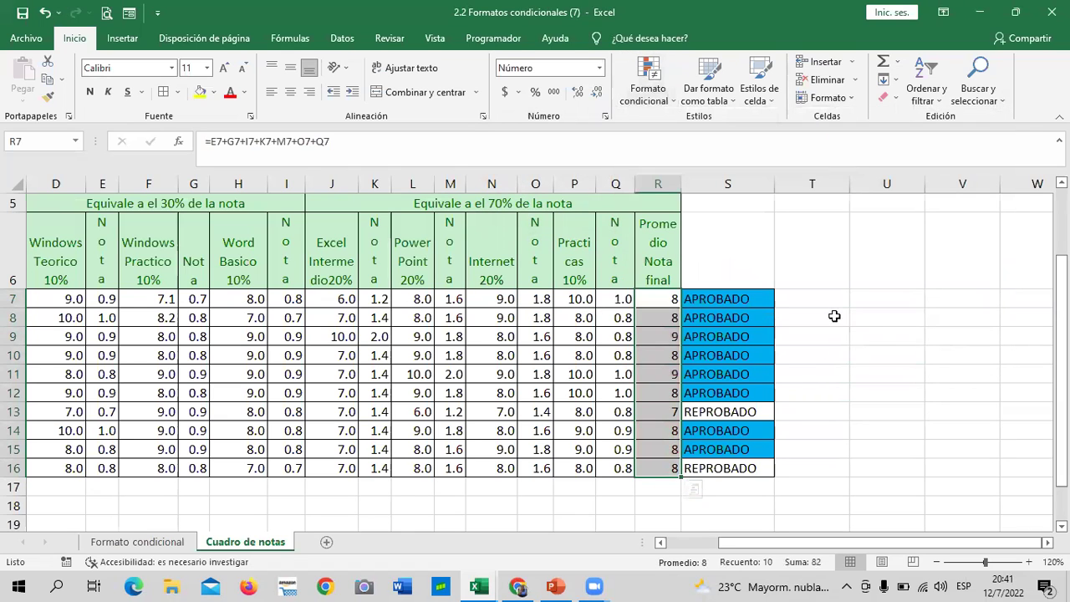
click(890, 353)
click(873, 435)
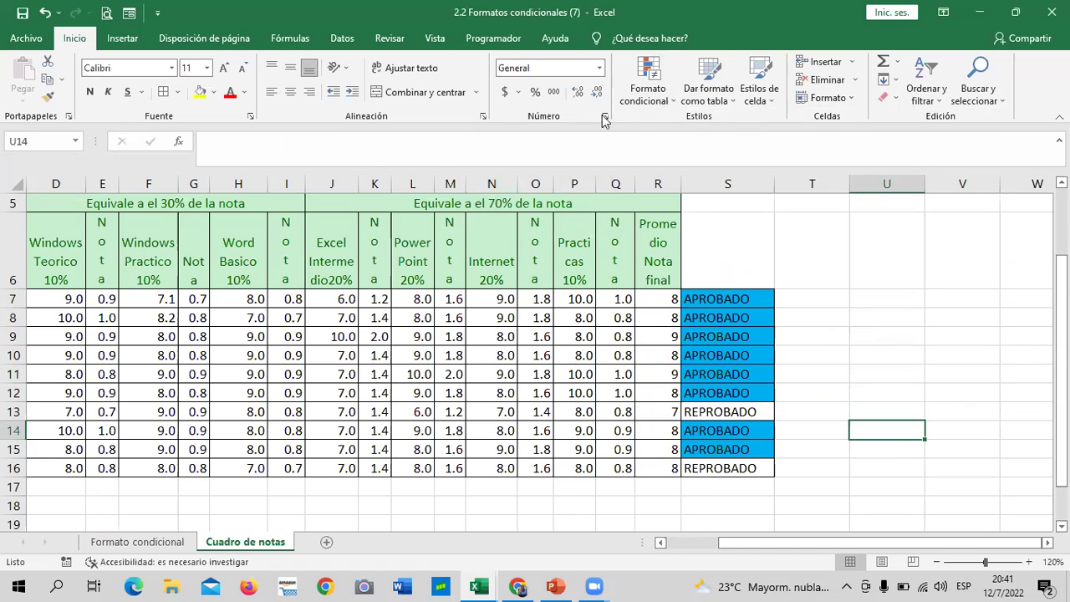
click(666, 98)
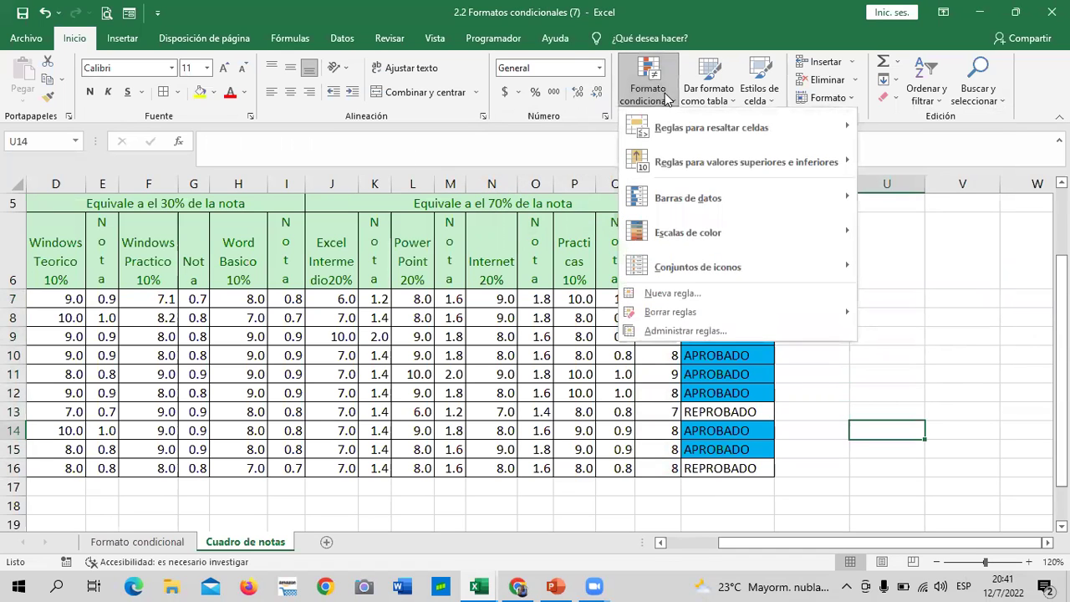
click(425, 502)
drag(755, 548, 644, 550)
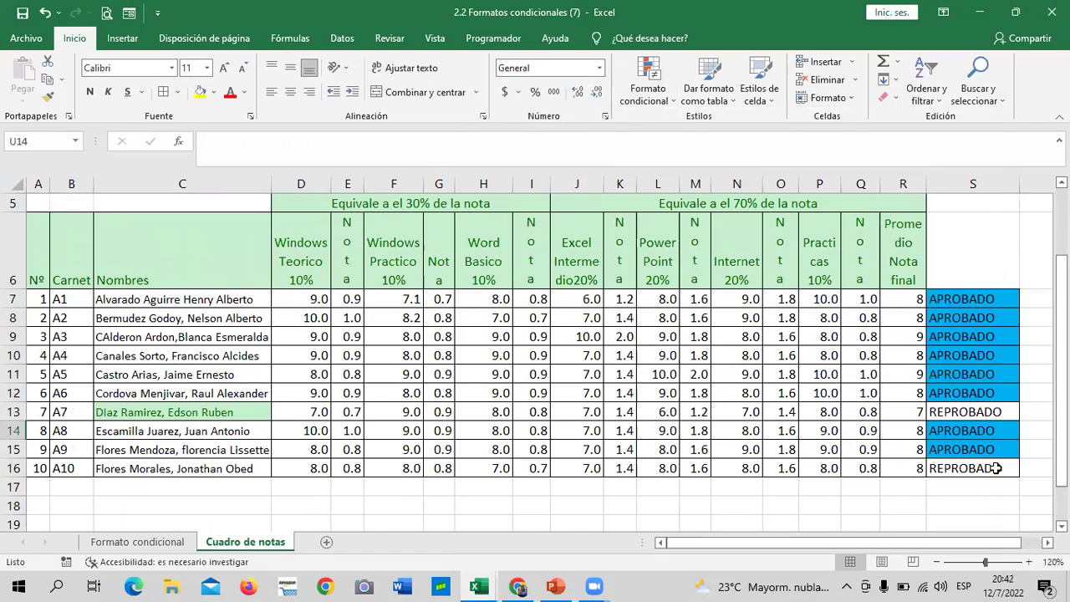
drag(861, 542, 880, 542)
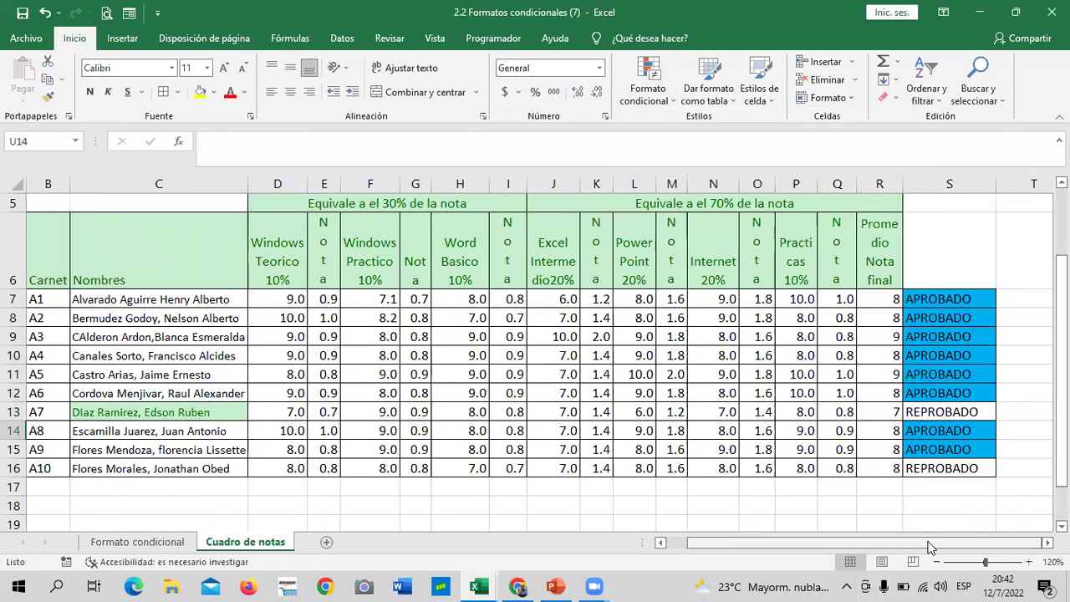
drag(552, 505, 541, 468)
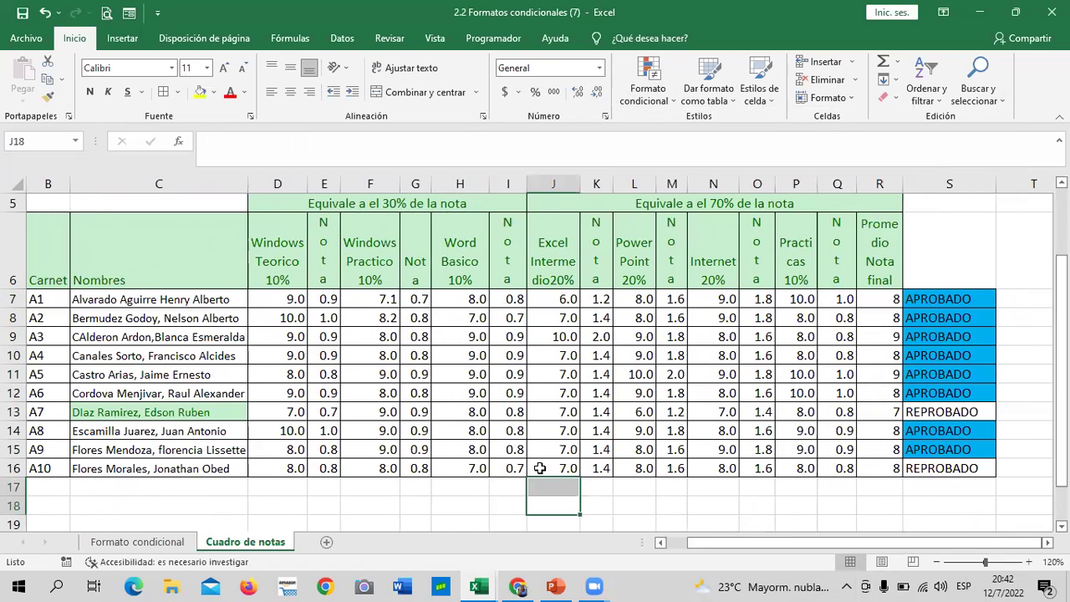
click(433, 500)
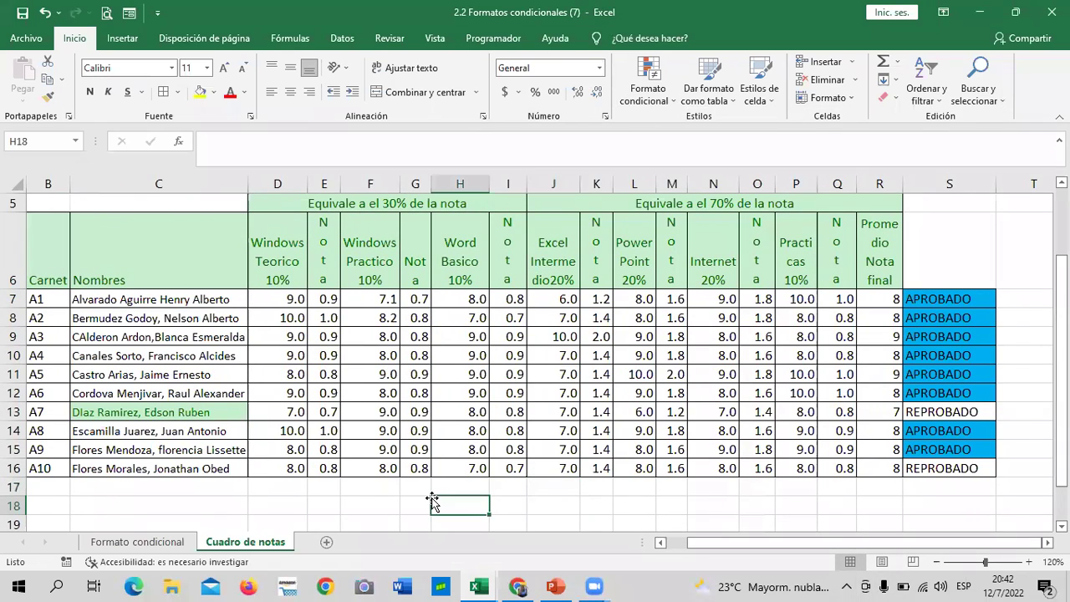
click(167, 543)
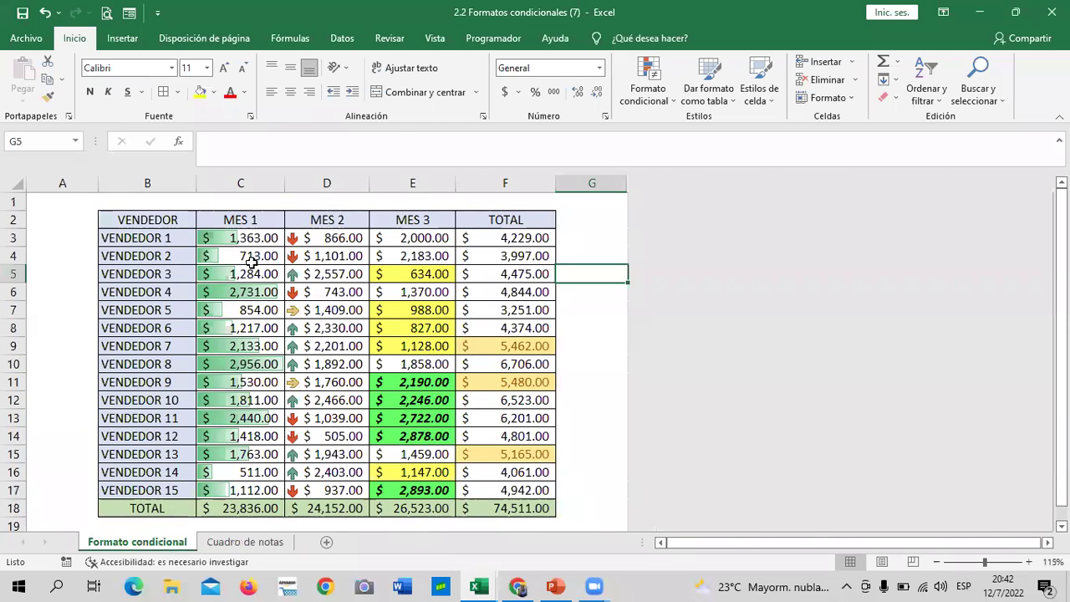
click(600, 333)
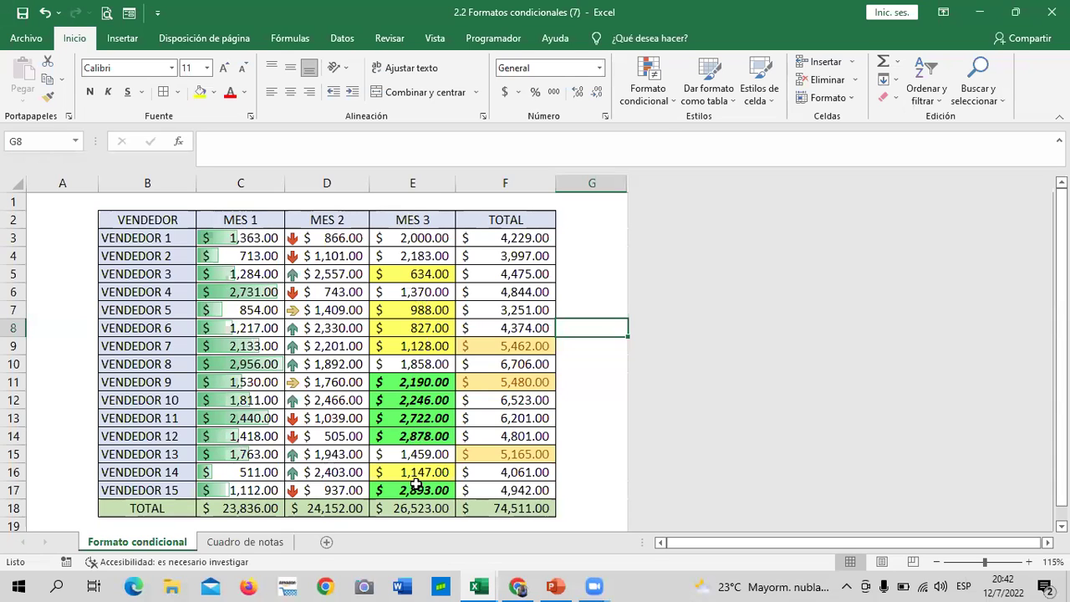
click(665, 96)
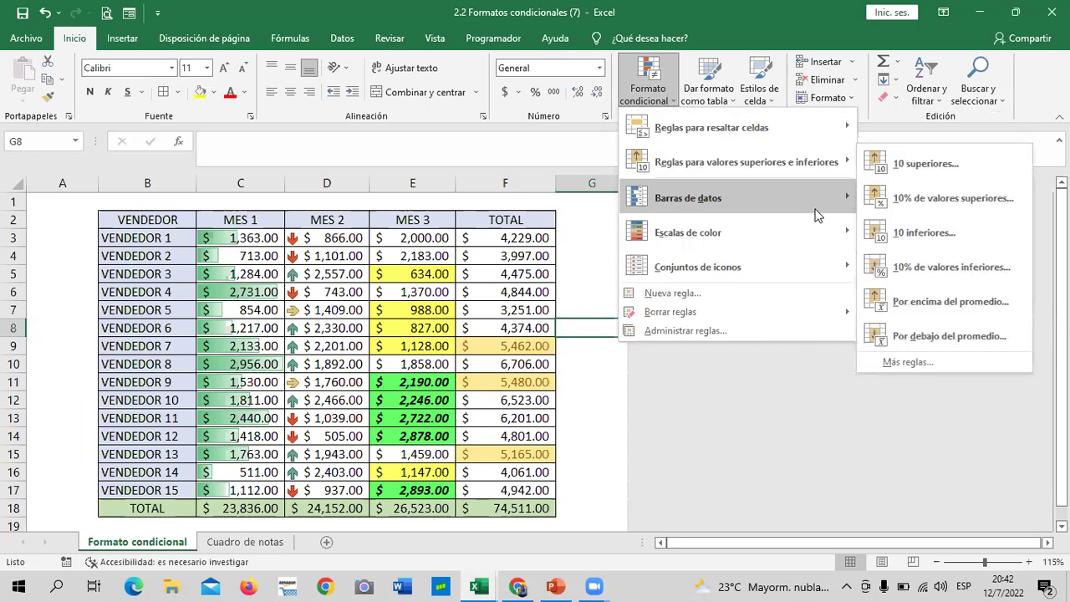
mouse_move(698, 266)
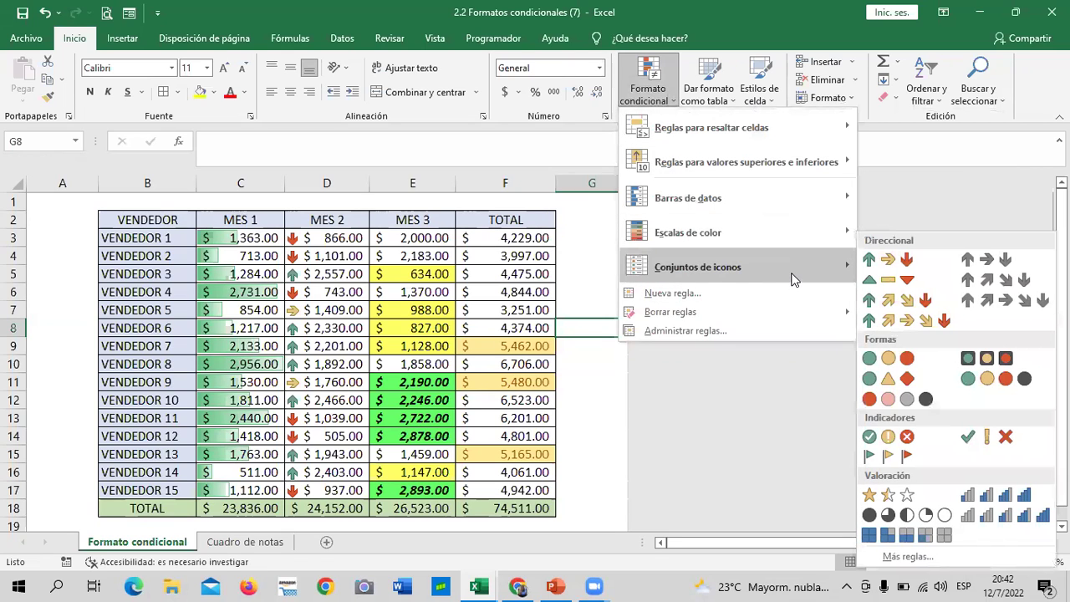
click(594, 413)
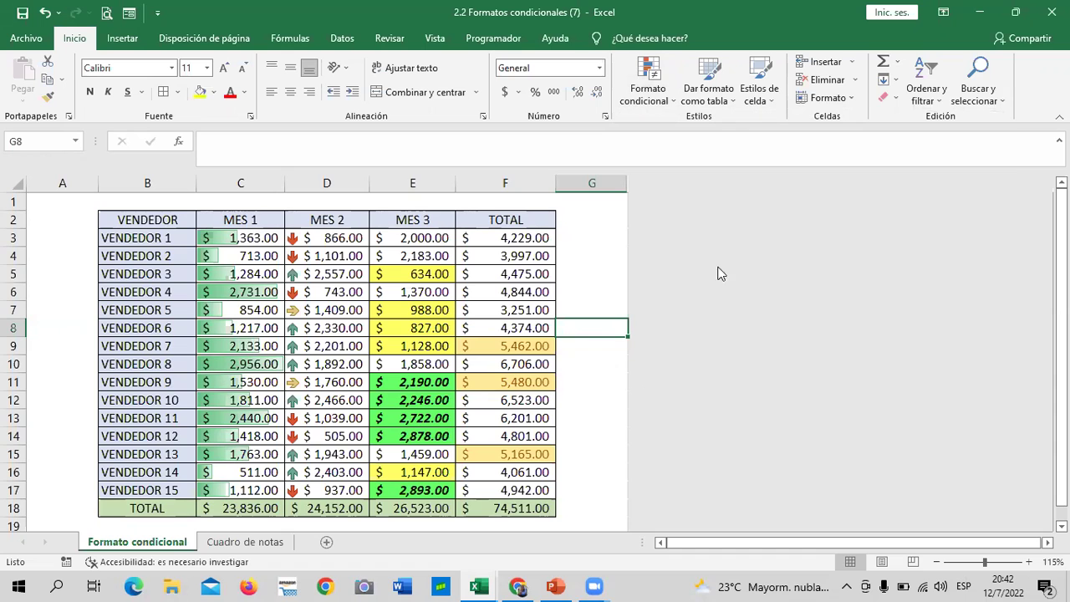
click(245, 542)
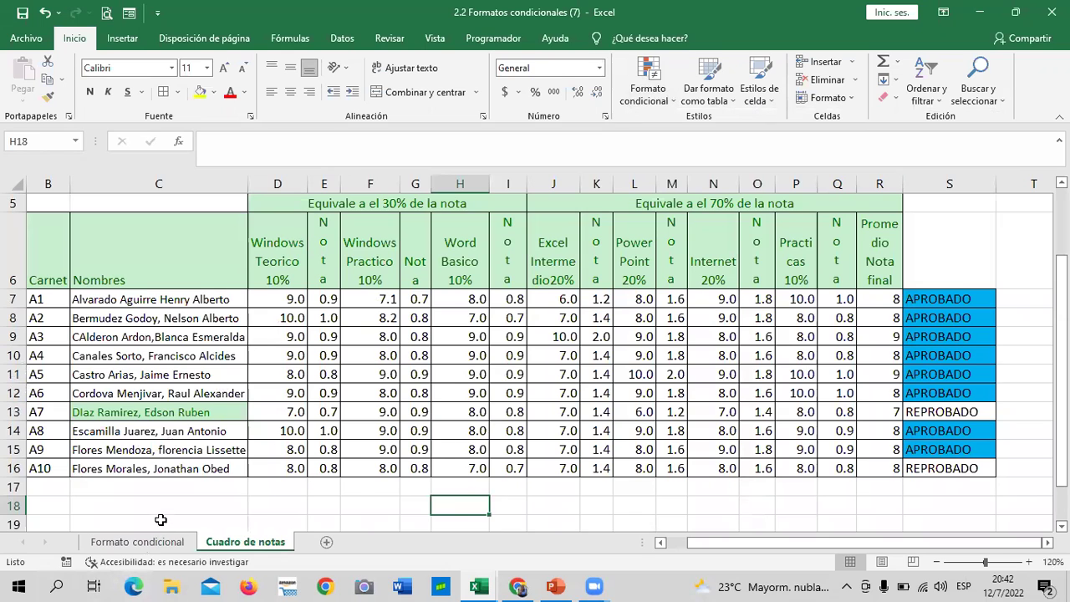
click(148, 542)
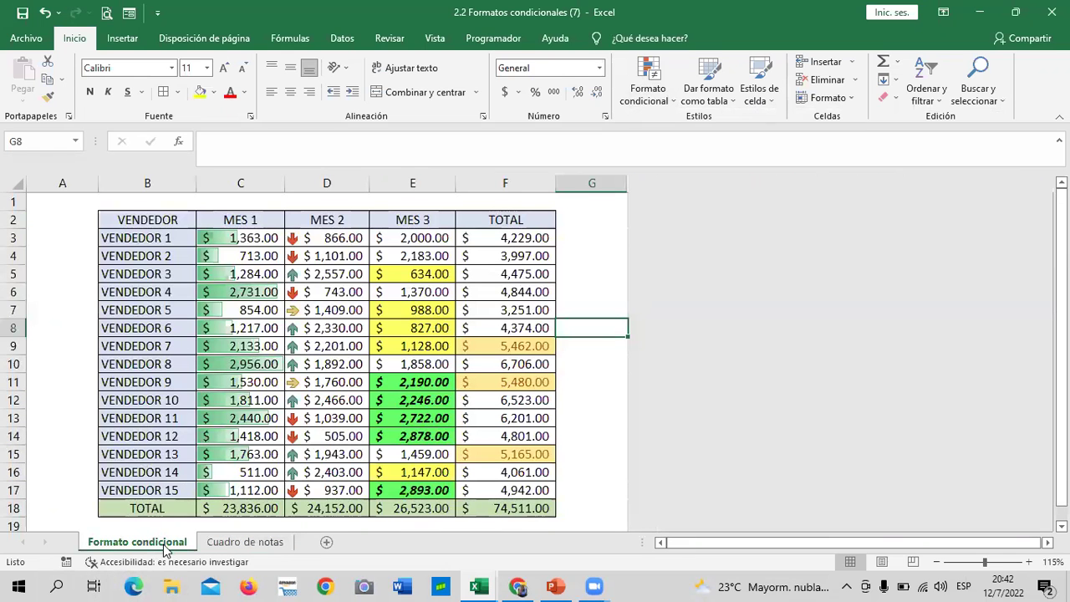
click(262, 543)
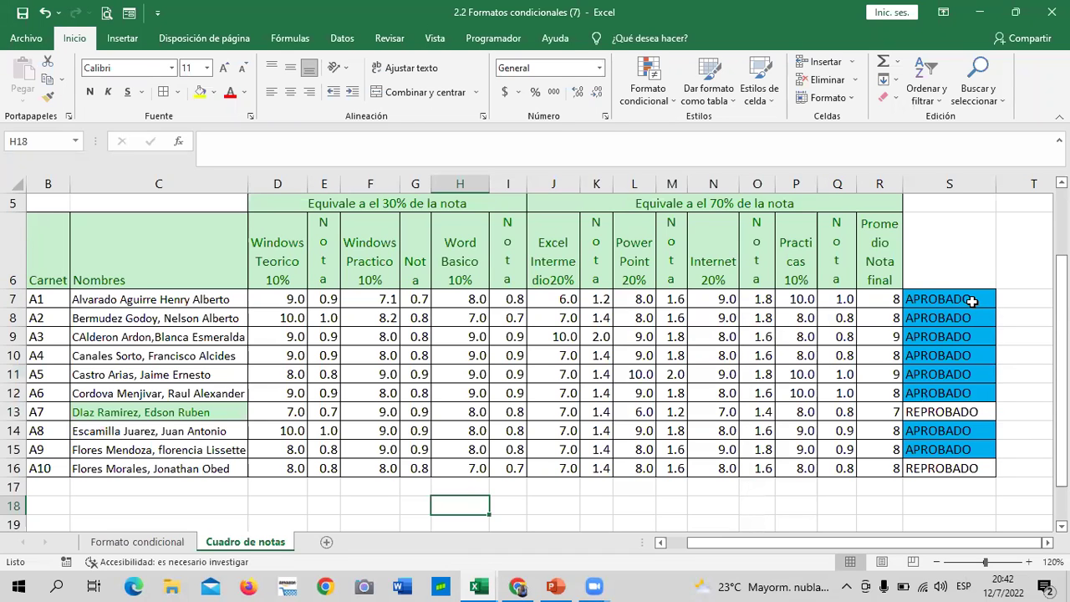
scroll(920, 351, down, 1)
scroll(970, 402, up, 3)
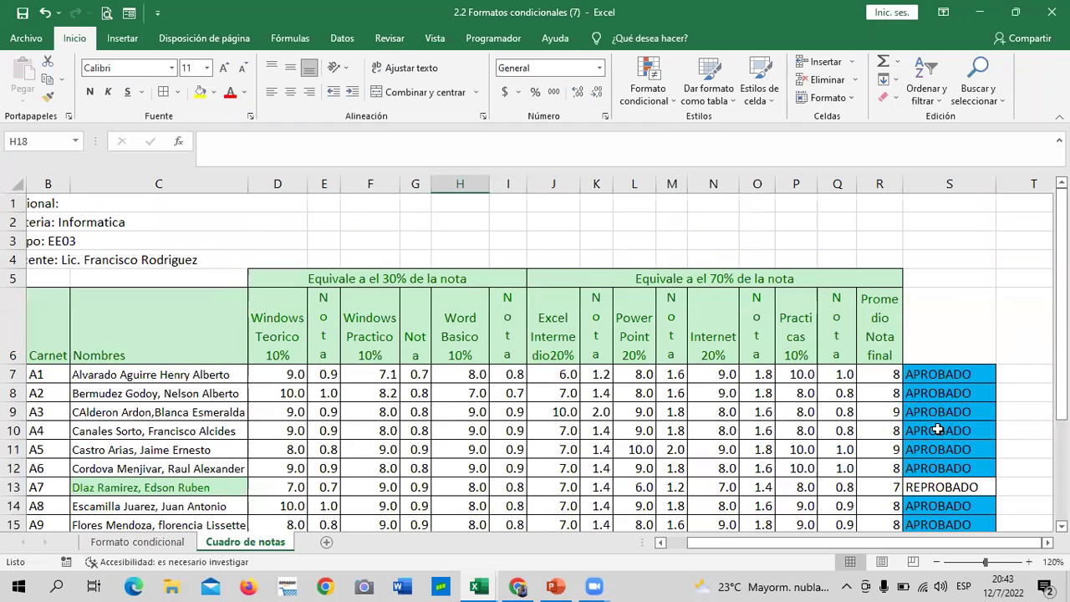
scroll(896, 374, down, 2)
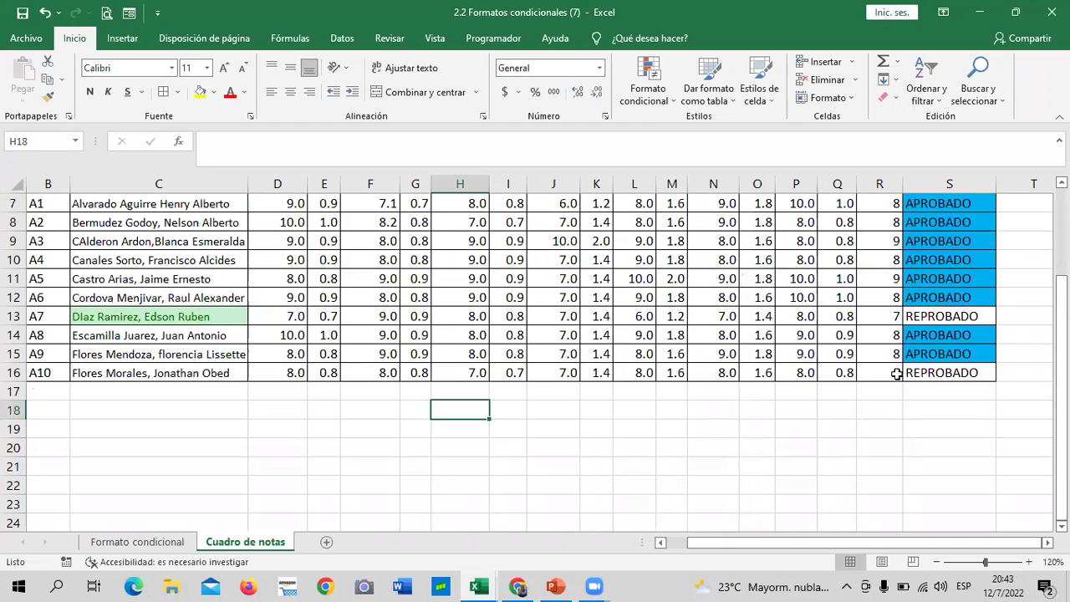
click(914, 441)
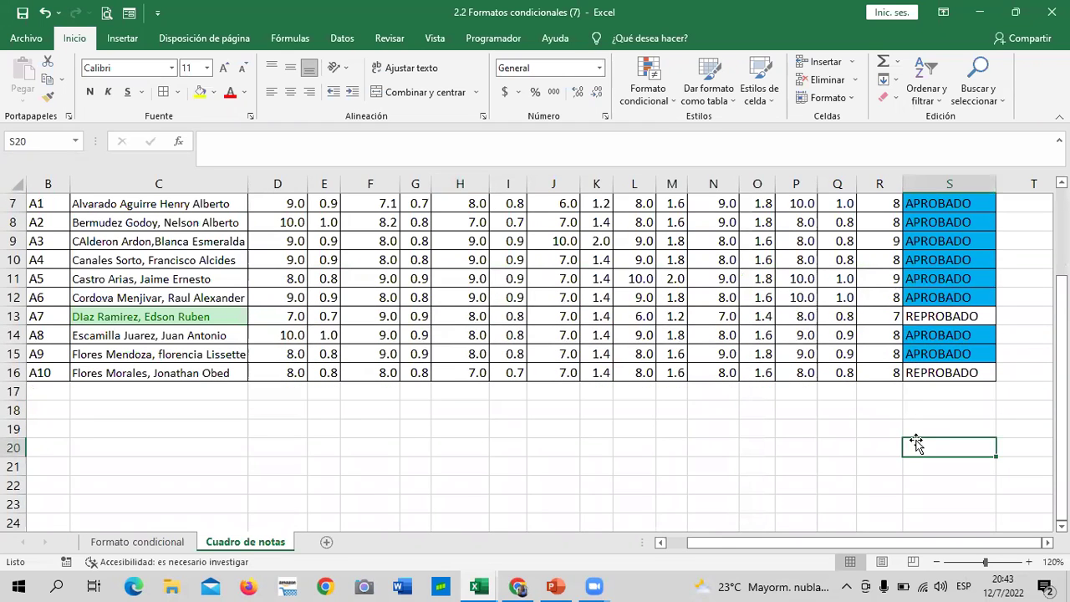
scroll(916, 441, up, 2)
scroll(917, 441, down, 1)
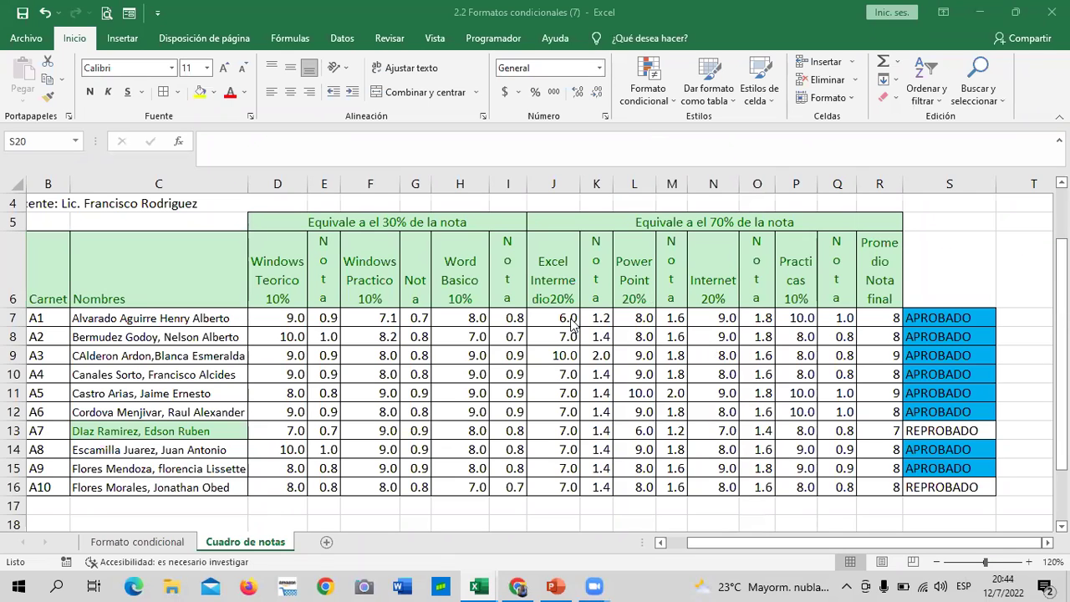
- Look over the grades sheet below the table, then go to the Formato condicional sheet at G2
scroll(738, 301, down, 1)
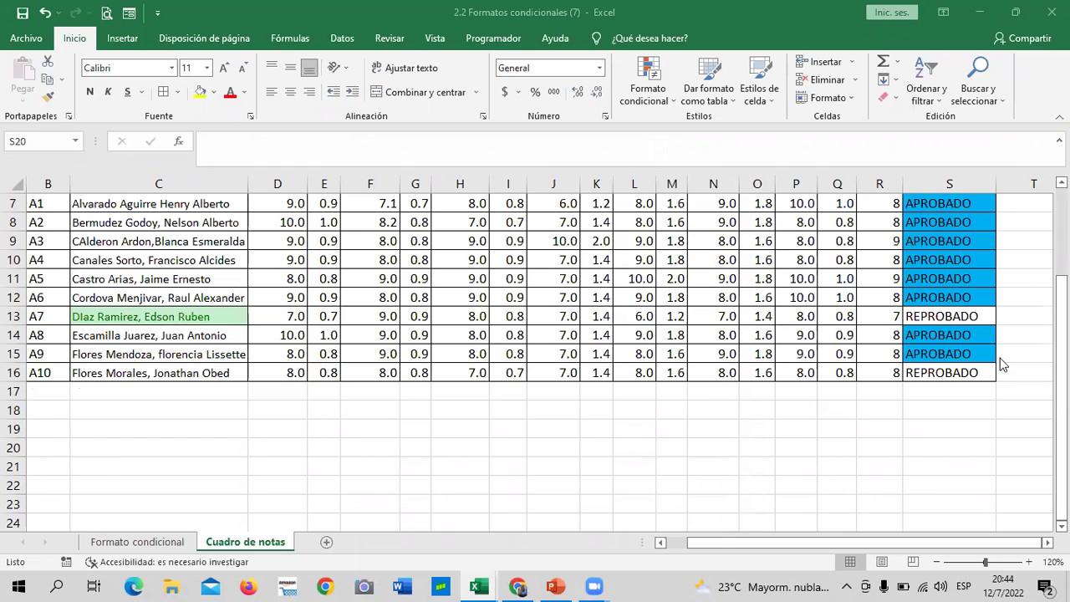
scroll(999, 363, up, 2)
scroll(954, 365, down, 1)
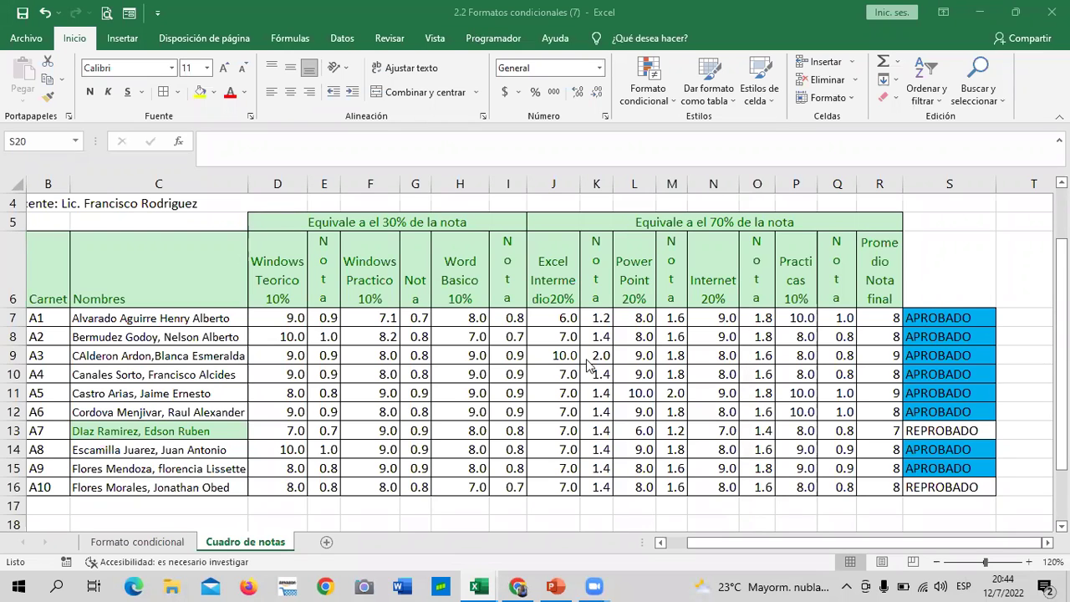
scroll(519, 431, down, 1)
click(267, 412)
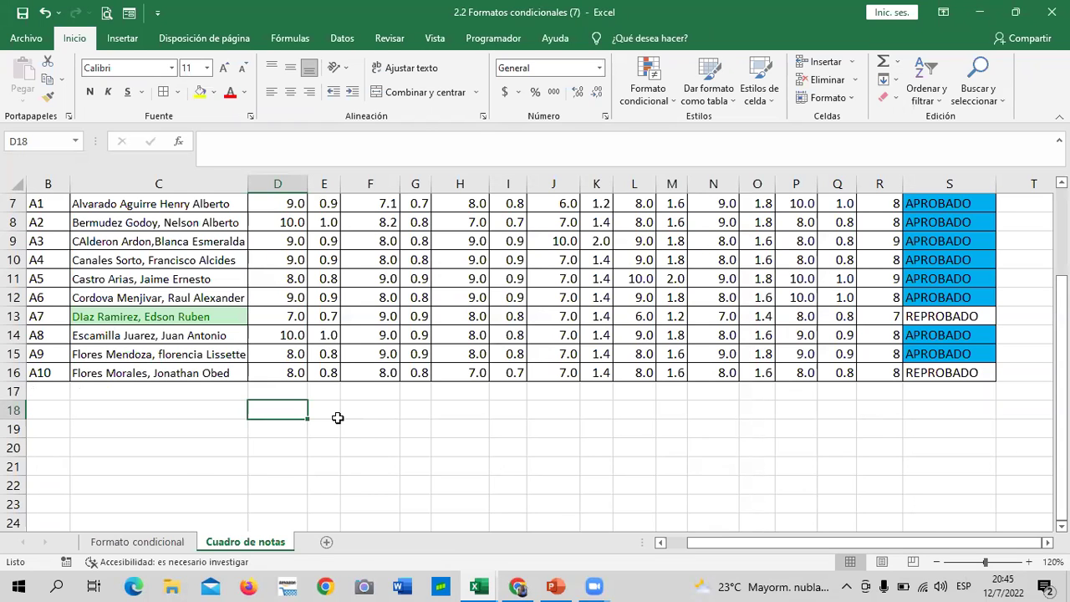
scroll(953, 413, up, 2)
scroll(954, 413, down, 1)
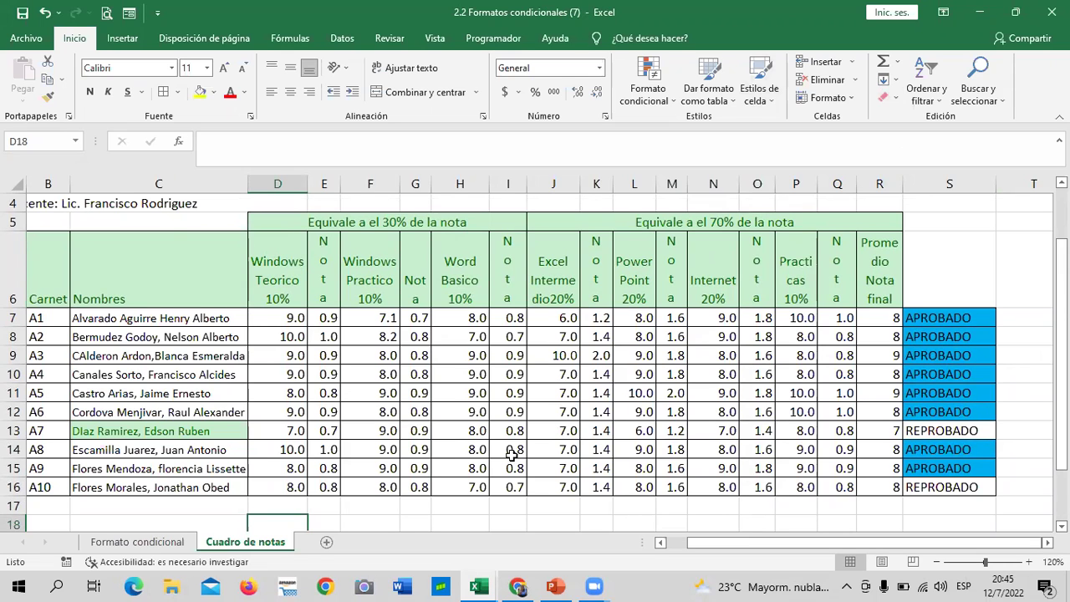
scroll(512, 452, down, 2)
click(348, 389)
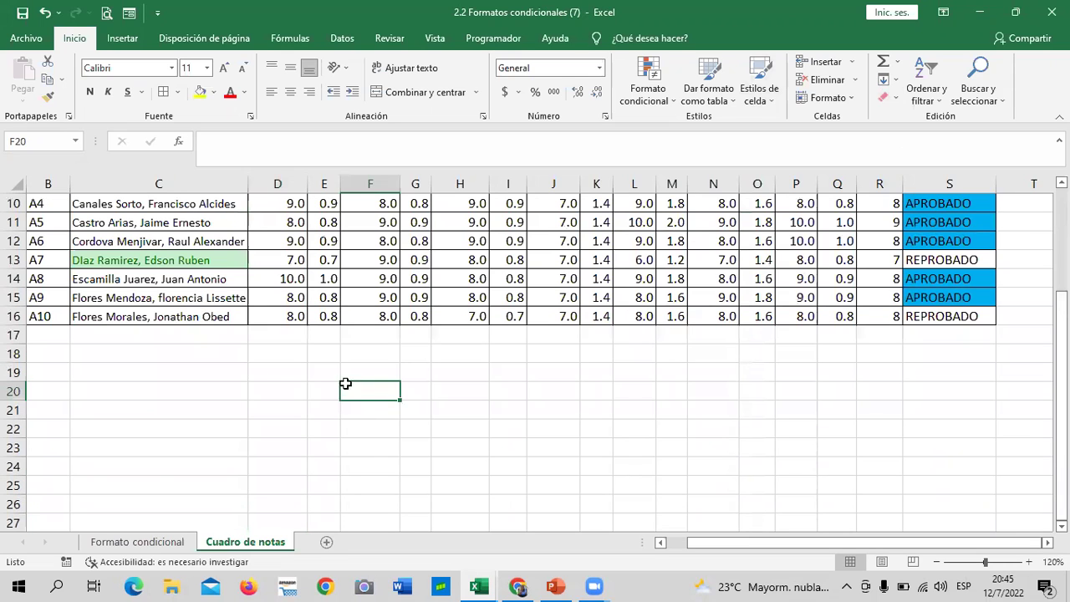
click(138, 542)
click(587, 219)
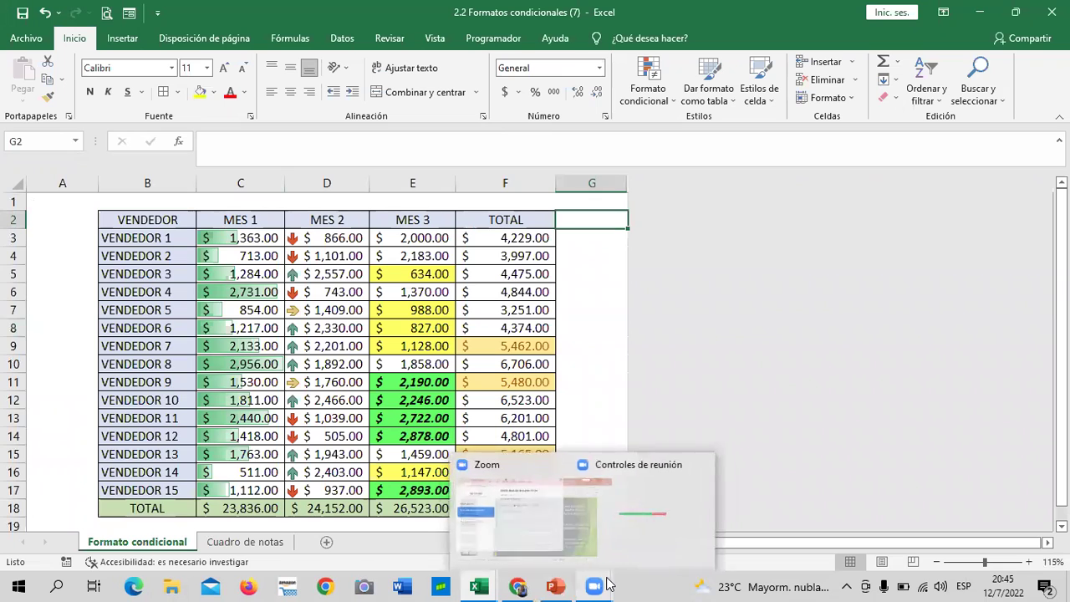
- Bring the course page forward and open the 2.5 Laboratorio unit
click(518, 586)
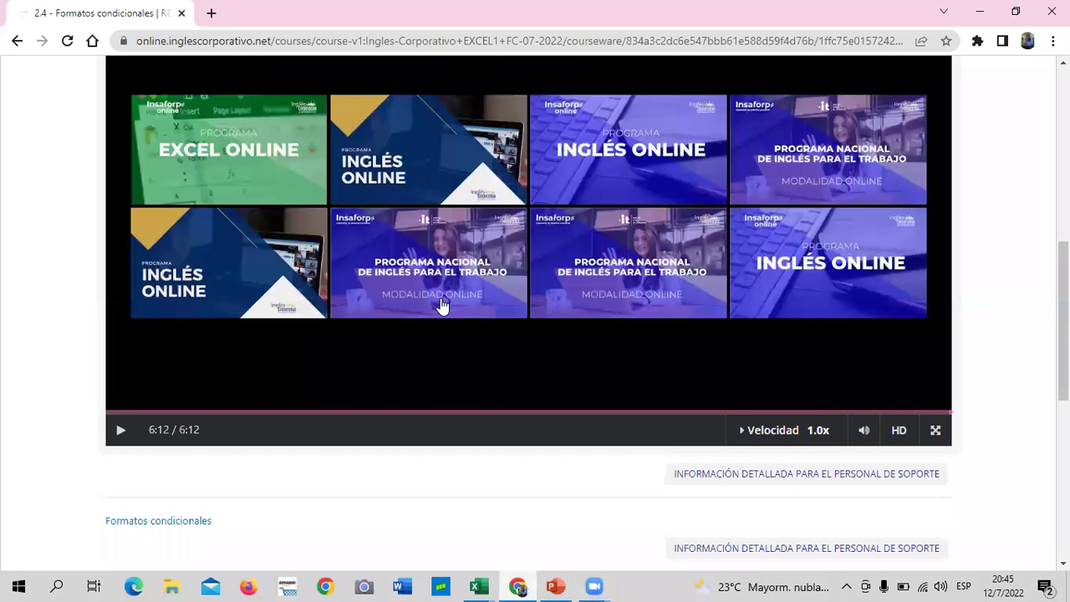
scroll(441, 306, up, 4)
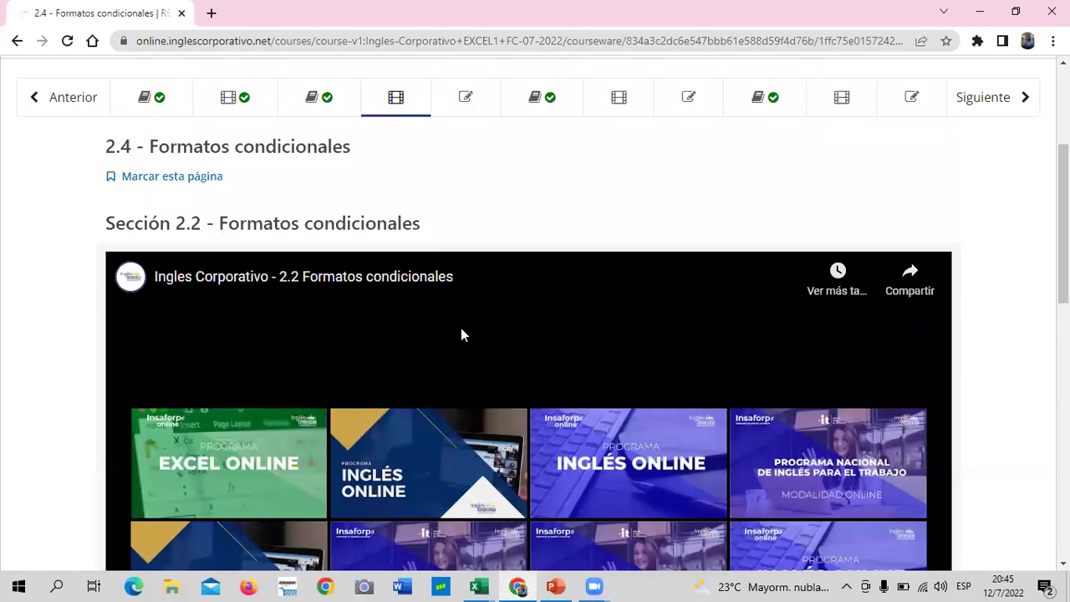
scroll(461, 328, down, 1)
scroll(461, 328, up, 3)
scroll(457, 327, down, 1)
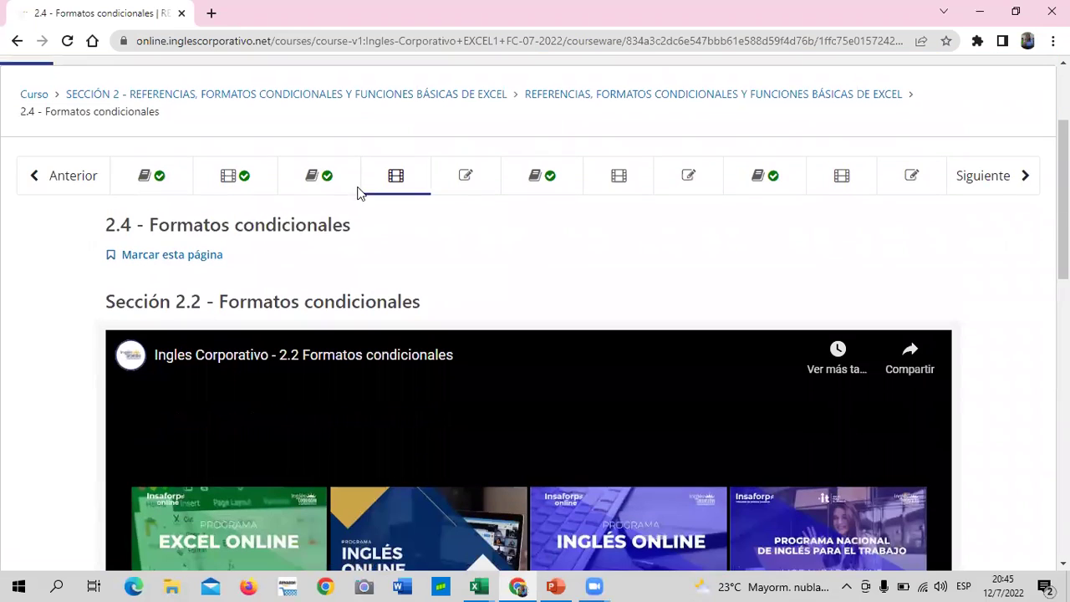
click(481, 177)
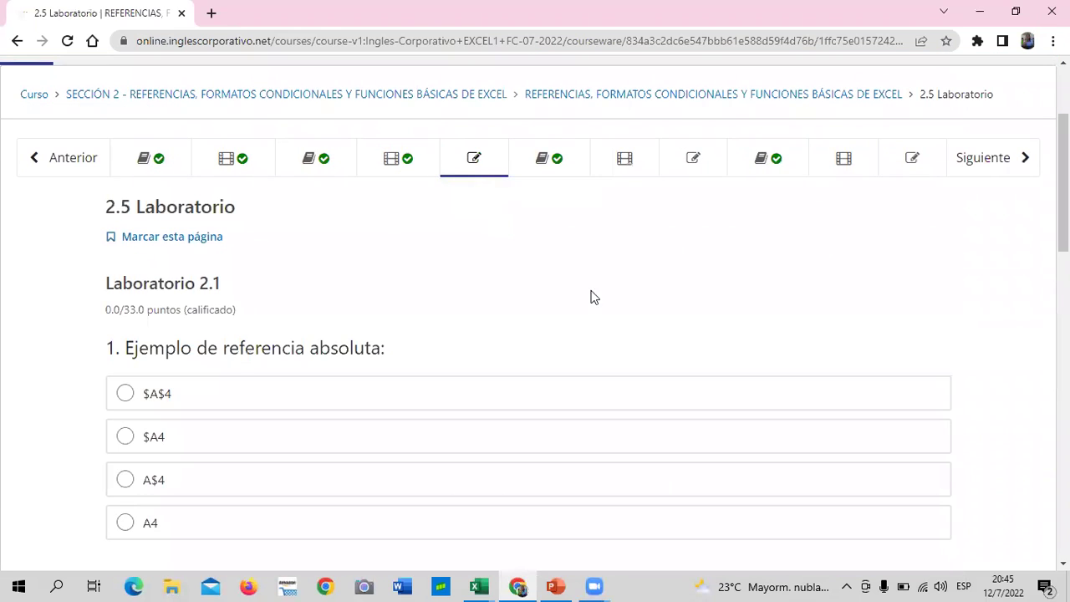
- Scroll through the 2.5 quiz, then open the 2.8 Laboratorio unit
scroll(597, 299, down, 3)
scroll(598, 297, down, 3)
scroll(599, 293, down, 4)
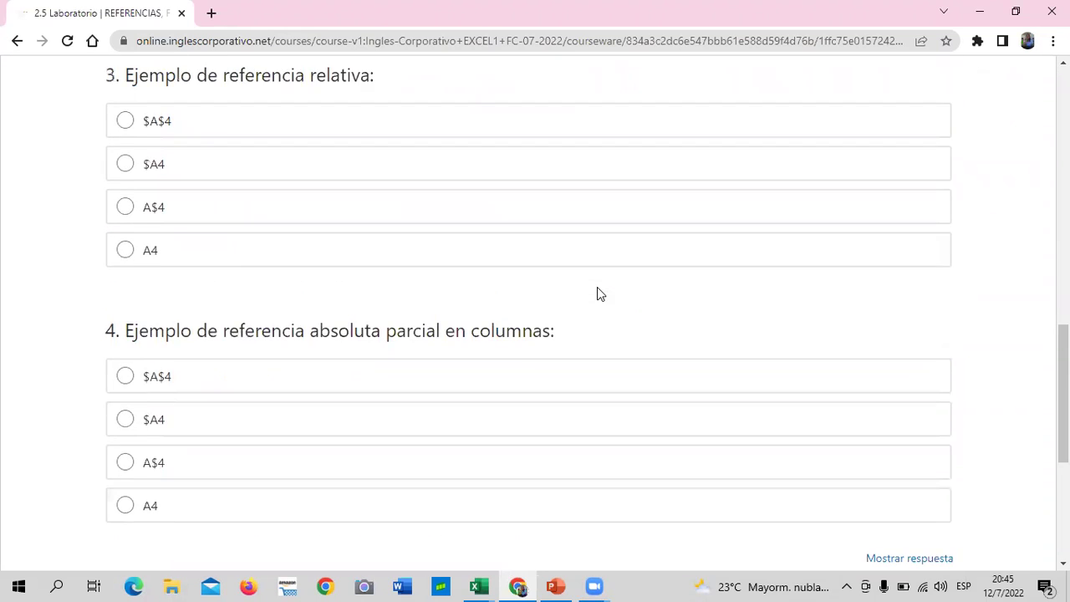
scroll(599, 293, down, 3)
scroll(598, 292, up, 1)
scroll(599, 295, up, 1)
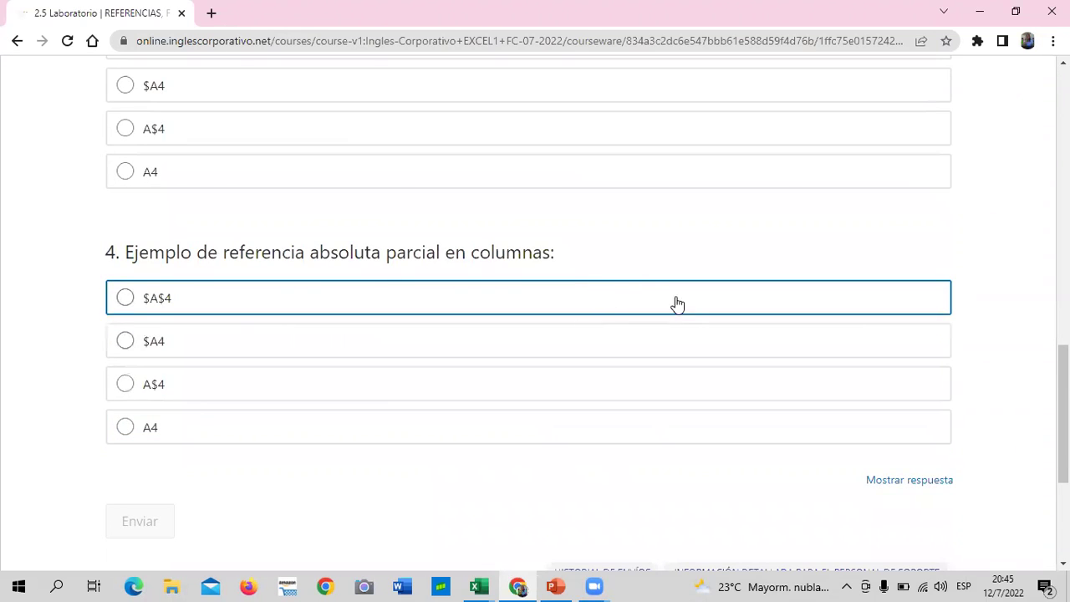
scroll(685, 326, up, 3)
scroll(694, 343, down, 2)
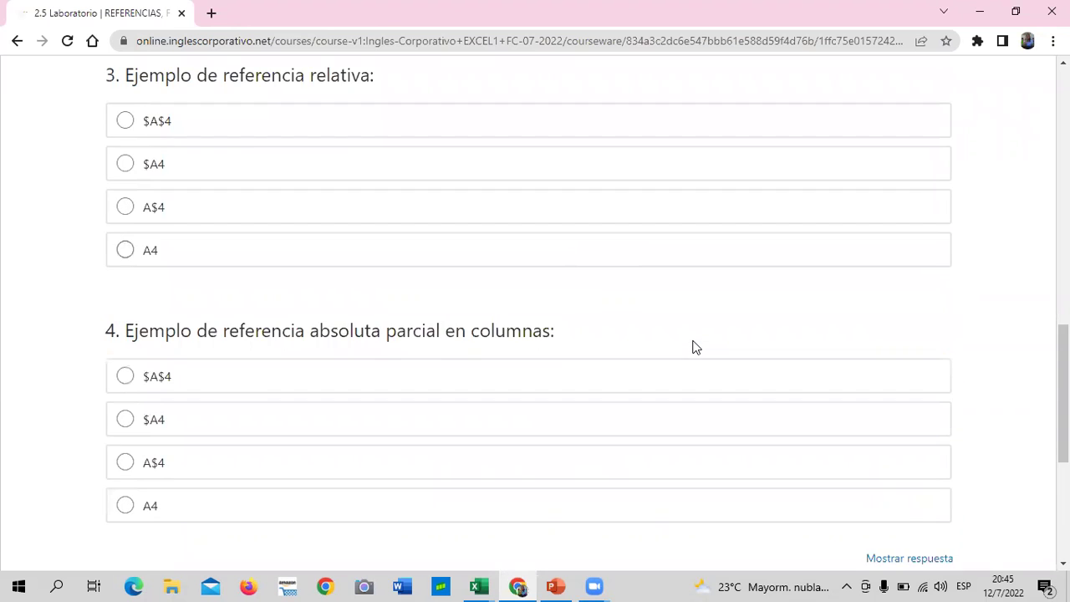
scroll(692, 347, up, 3)
scroll(693, 346, up, 3)
scroll(694, 348, up, 2)
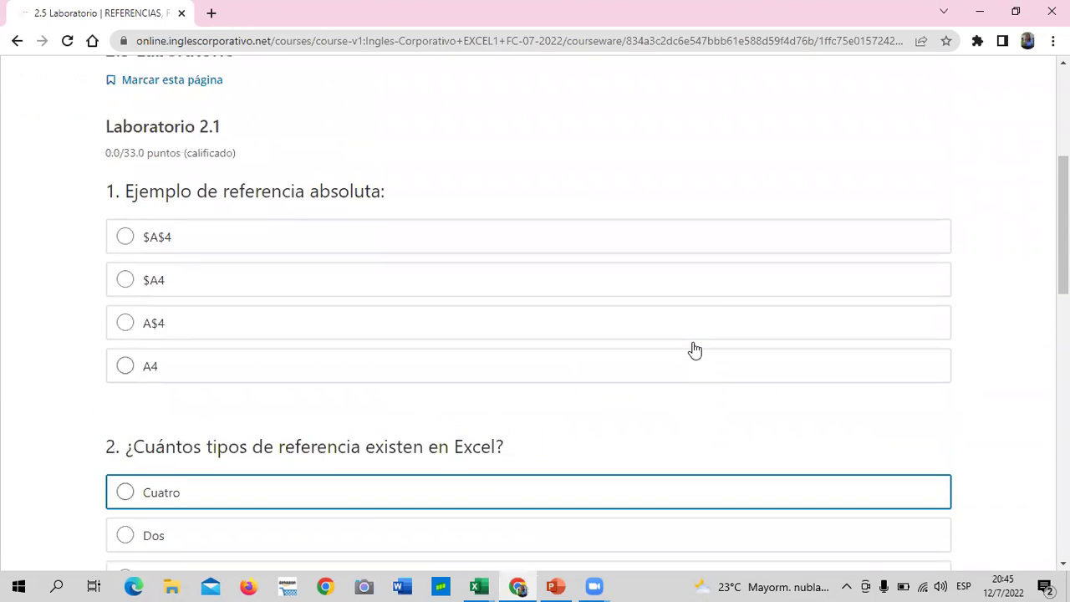
scroll(664, 351, up, 3)
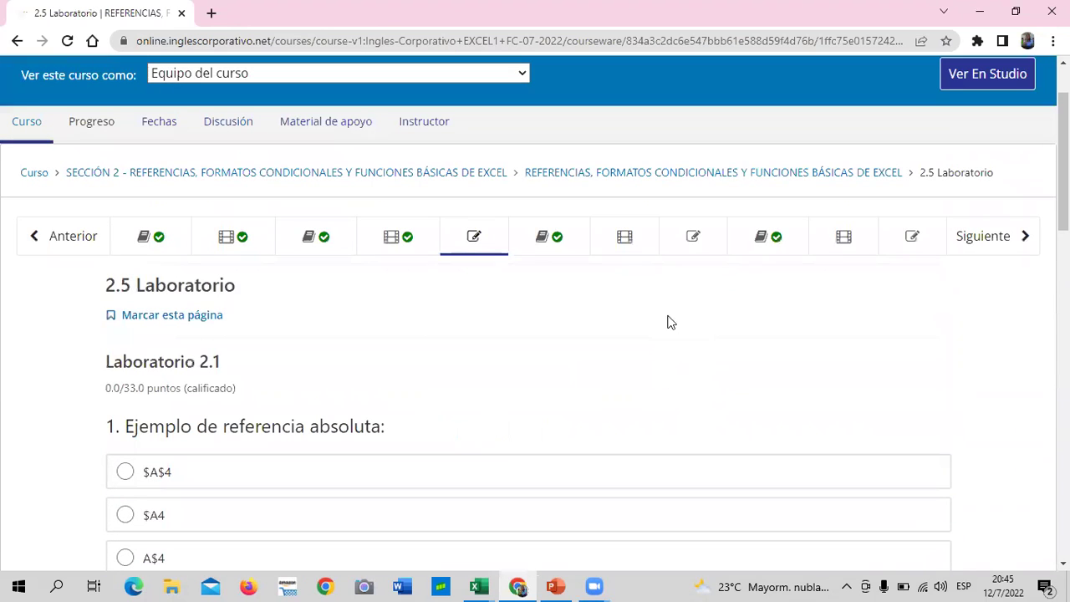
click(692, 241)
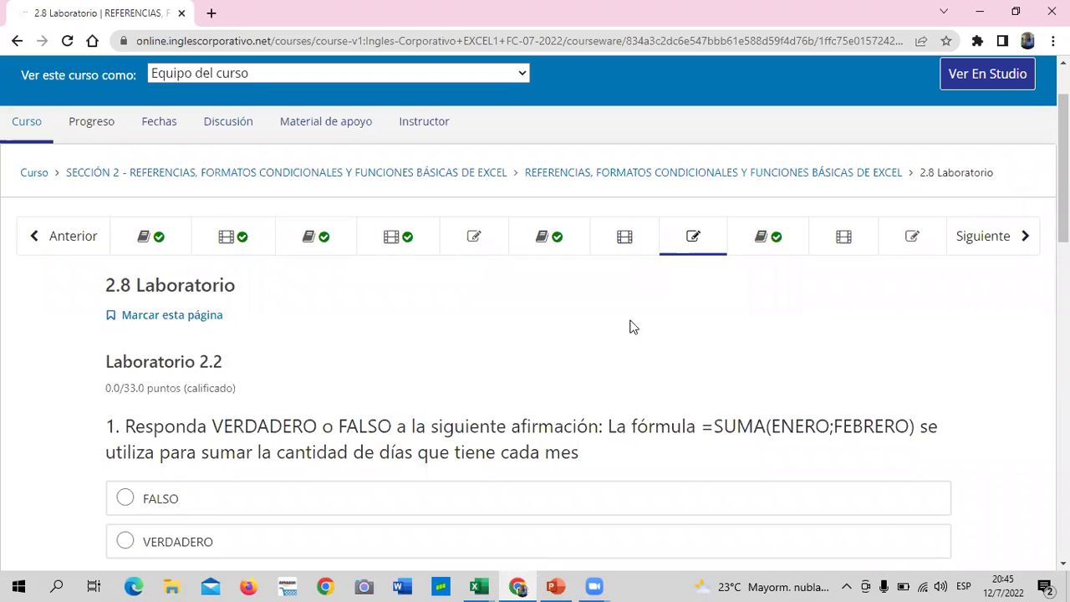
- Browse the 2.8 Laboratorio page and return to the 2.5 Laboratorio unit
scroll(635, 247, down, 3)
scroll(634, 264, down, 2)
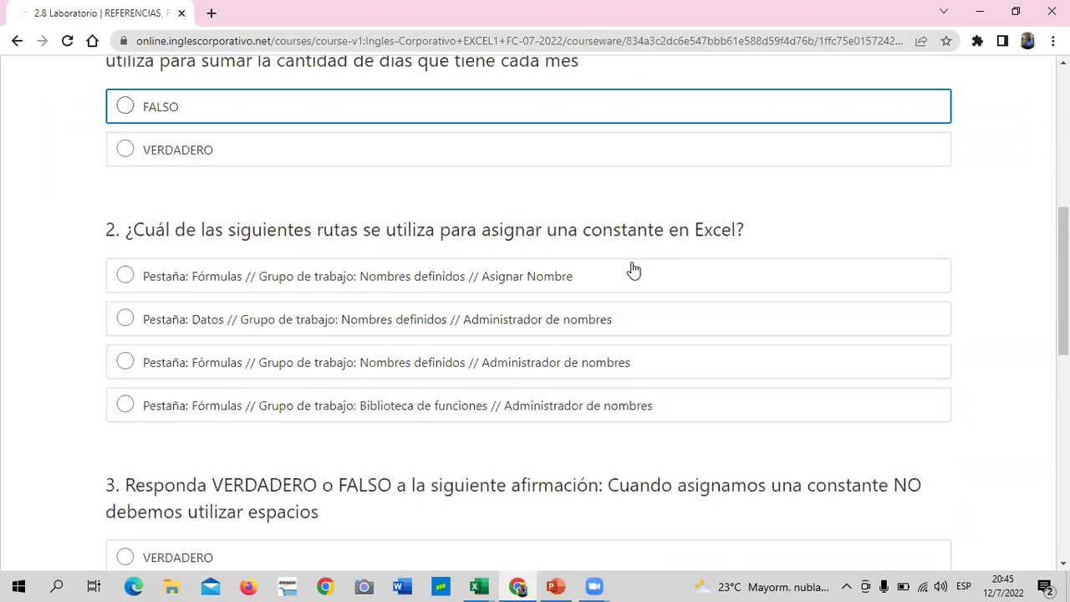
scroll(634, 268, down, 2)
scroll(634, 269, down, 2)
scroll(634, 272, down, 3)
scroll(633, 281, up, 2)
scroll(633, 313, up, 7)
scroll(633, 211, up, 4)
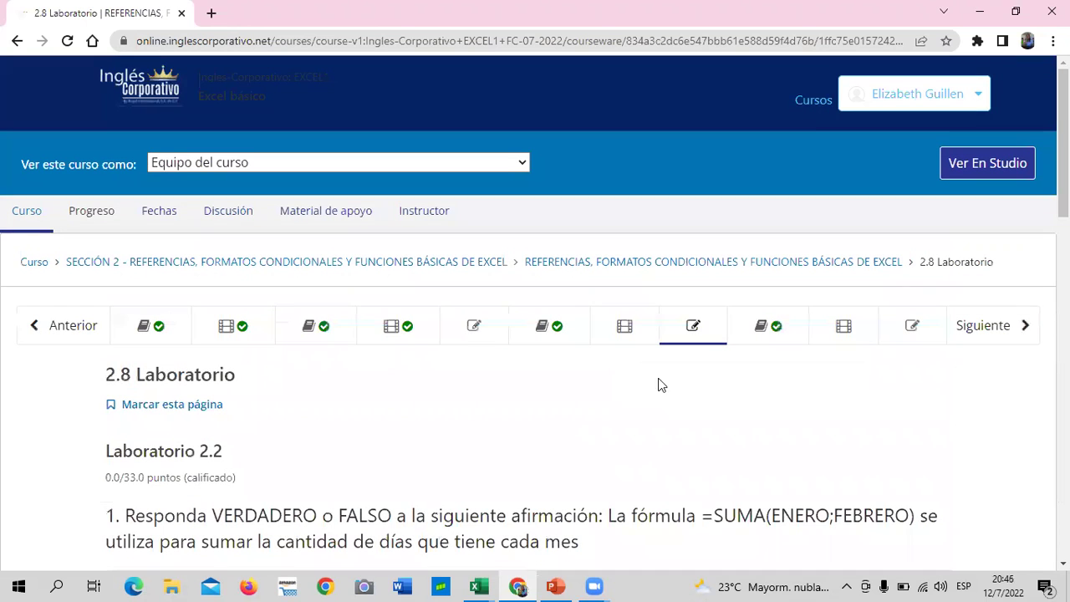
click(491, 326)
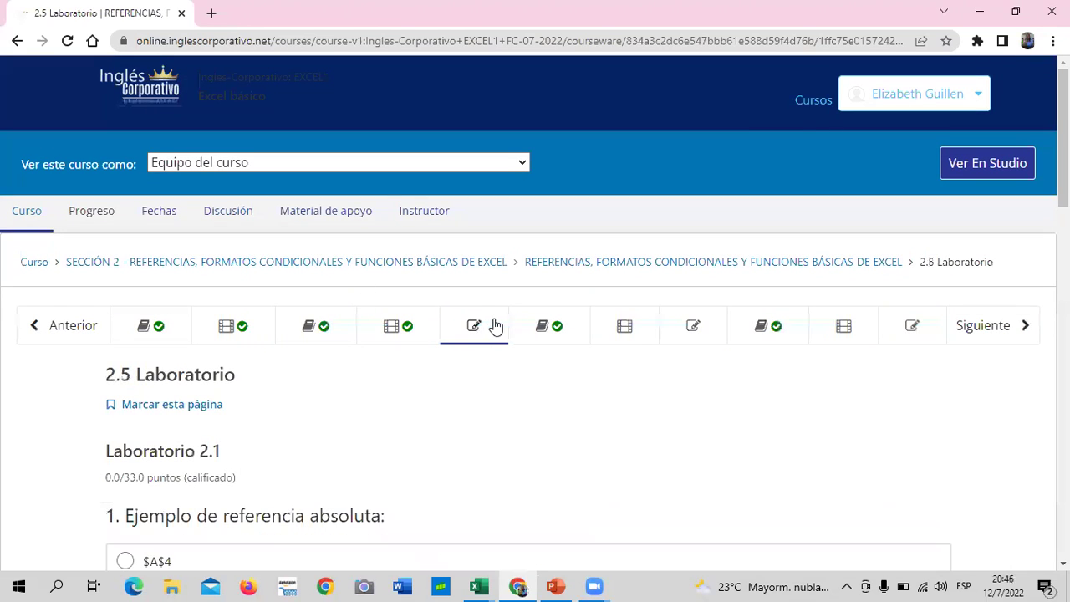
- Choose $A$4 as the absolute-reference example in question 1
scroll(555, 409, down, 2)
scroll(557, 409, down, 1)
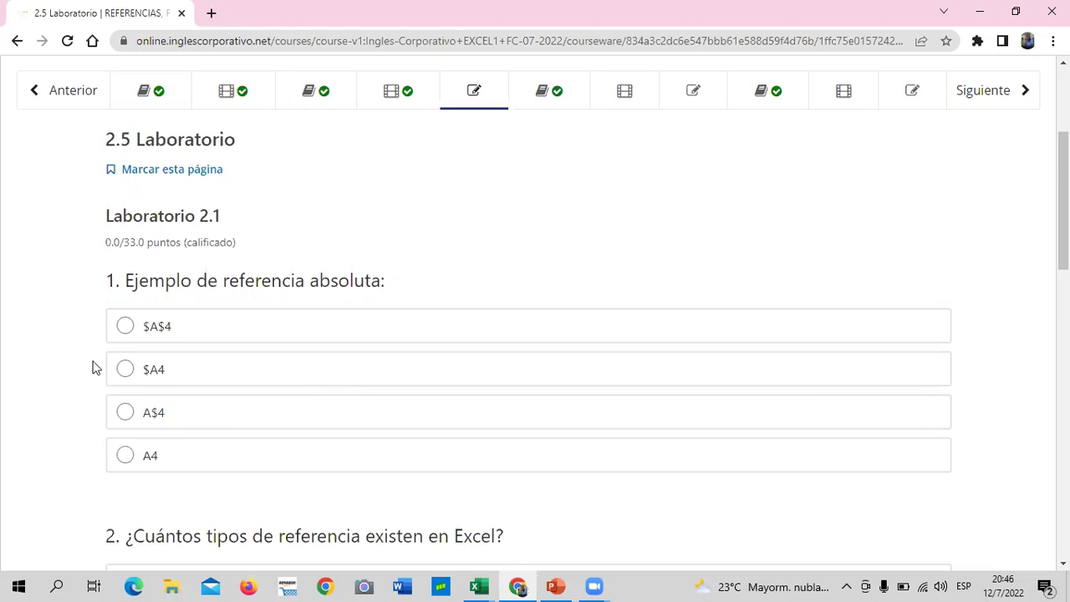
click(125, 327)
scroll(644, 377, down, 2)
scroll(644, 377, down, 2)
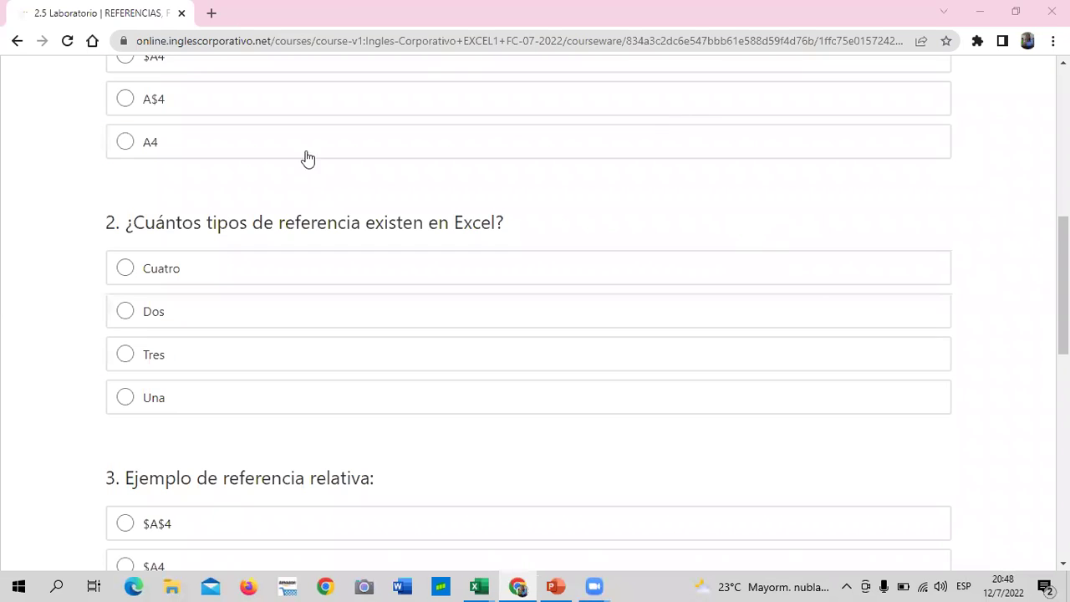
- Answer question 2 with Cuatro
click(126, 269)
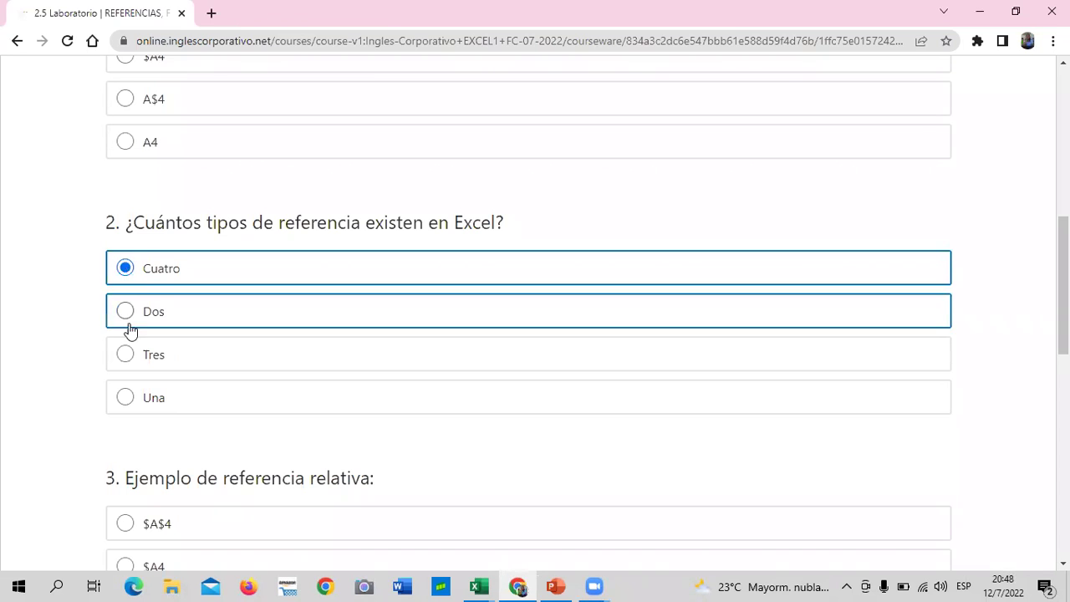
scroll(421, 330, up, 3)
scroll(432, 332, up, 2)
scroll(432, 332, down, 1)
scroll(432, 330, down, 1)
scroll(432, 329, down, 1)
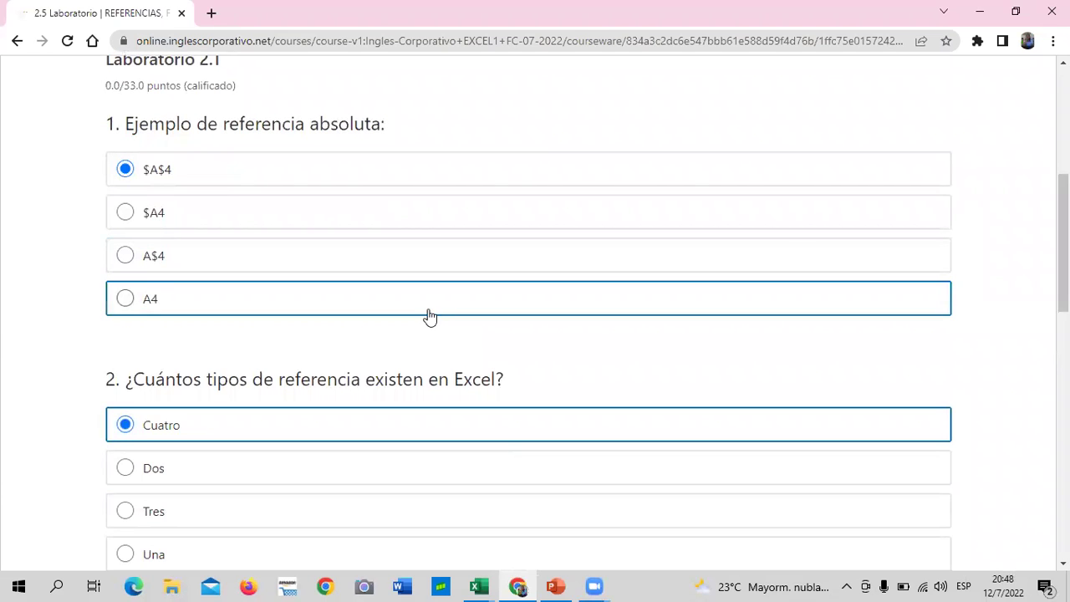
scroll(426, 305, down, 2)
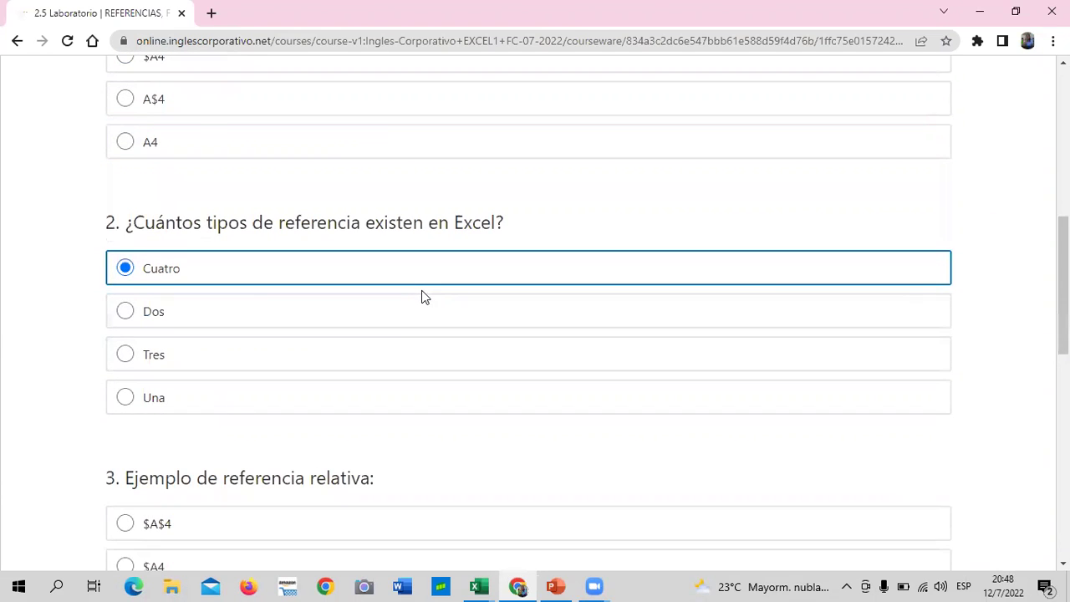
scroll(423, 297, down, 1)
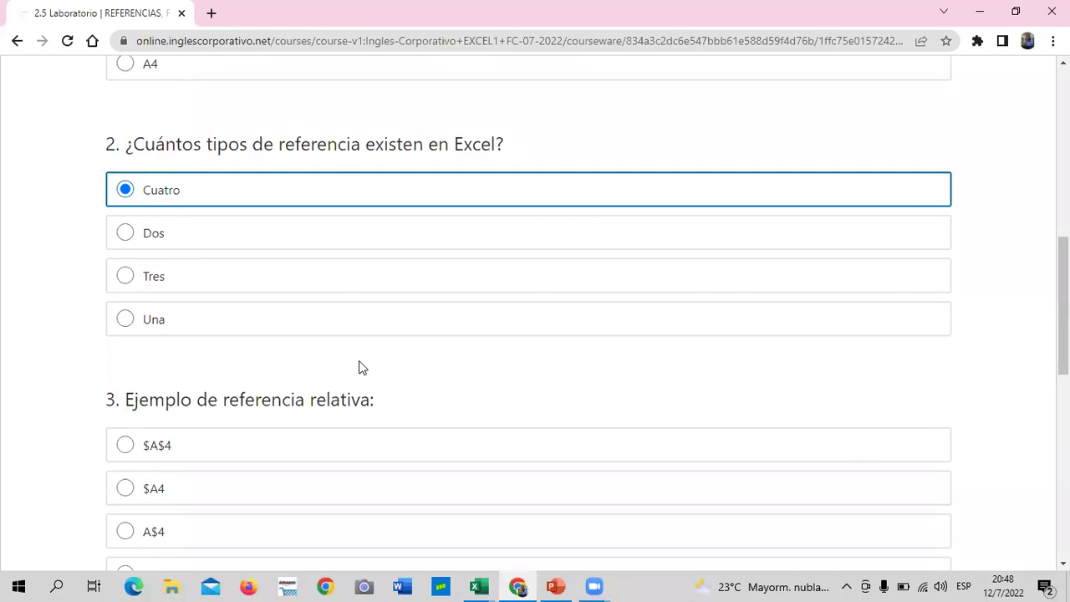
scroll(361, 368, down, 1)
scroll(361, 368, down, 2)
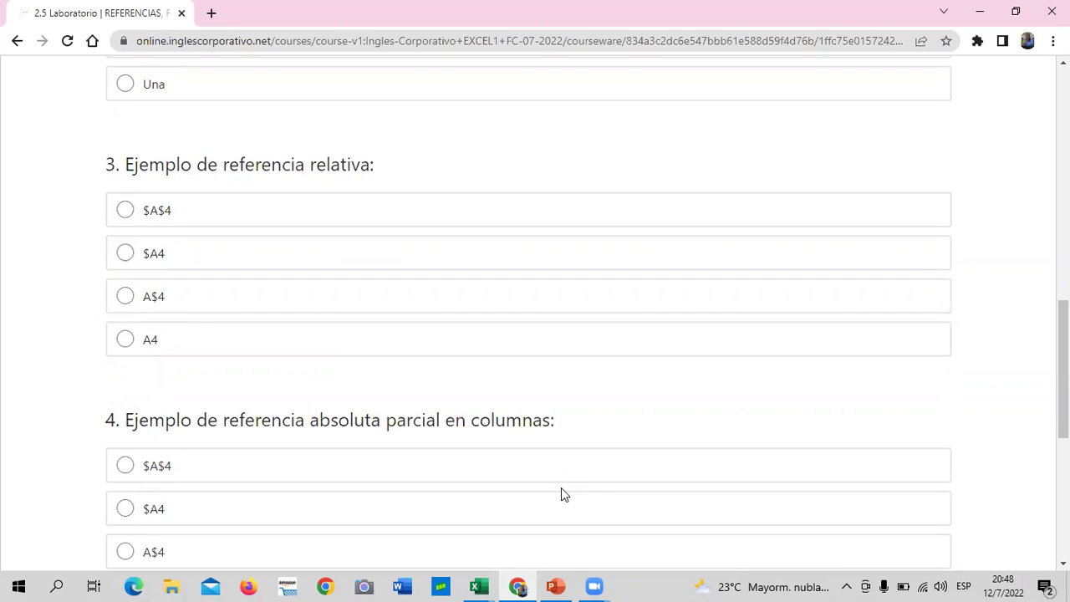
- Answer question 3 with A4 and question 4 with $A4
click(126, 339)
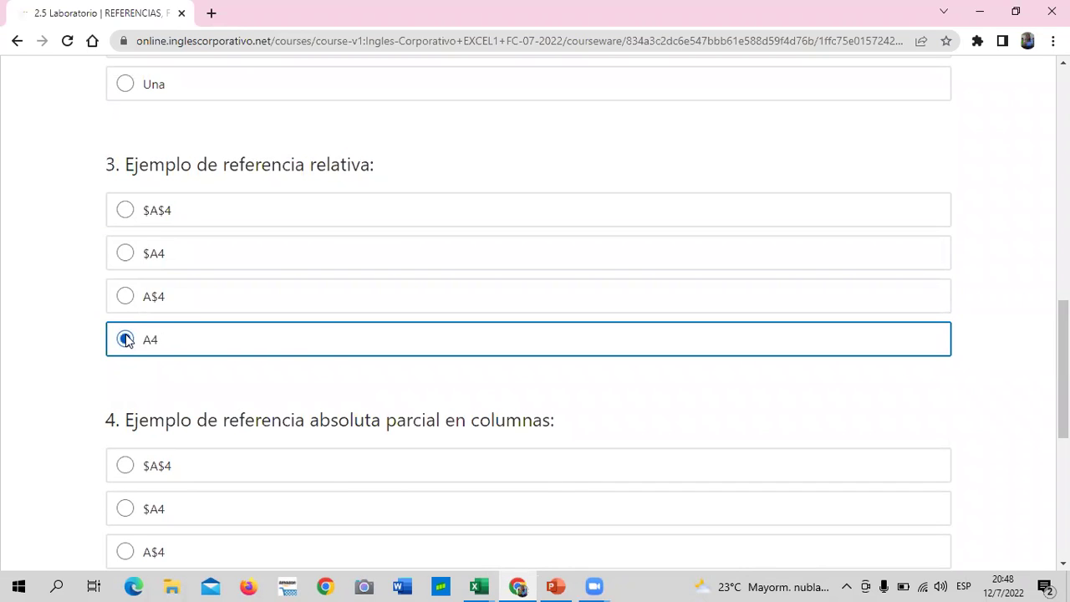
scroll(303, 346, down, 2)
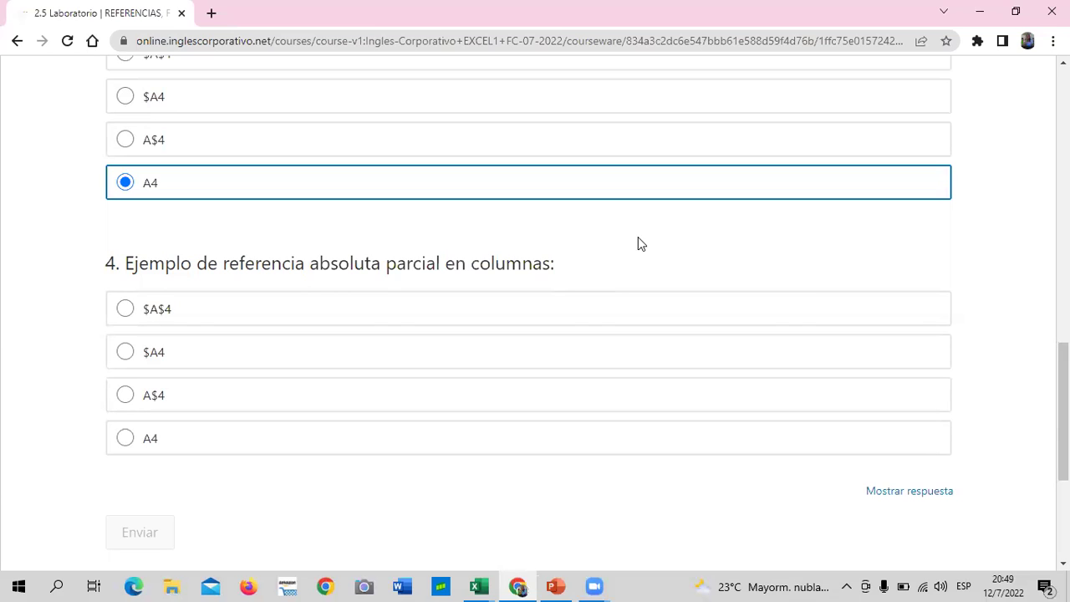
click(119, 352)
click(54, 381)
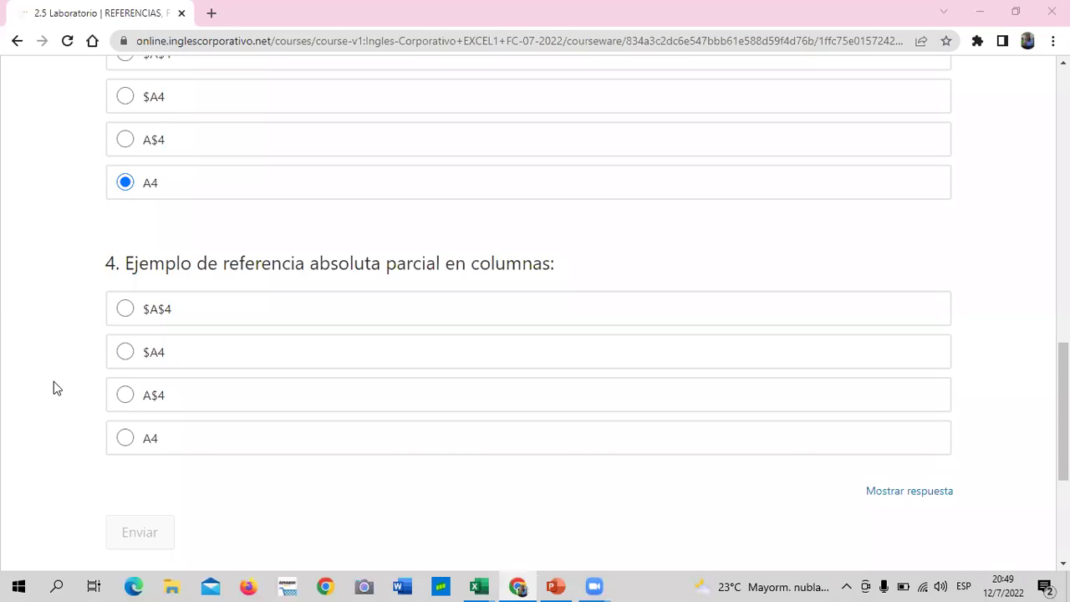
click(127, 354)
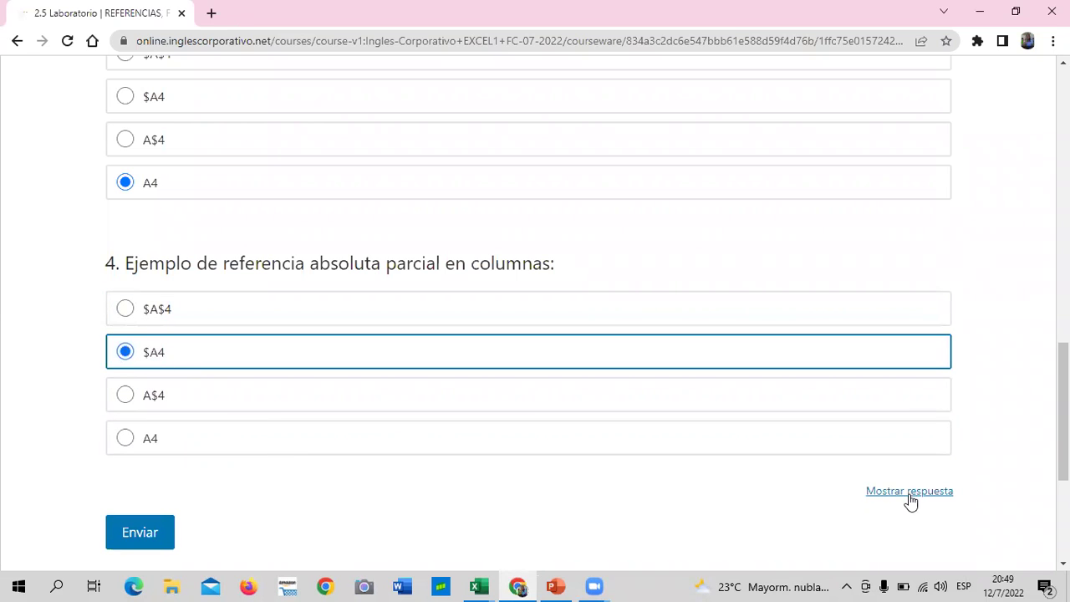
scroll(726, 480, up, 3)
scroll(719, 477, up, 3)
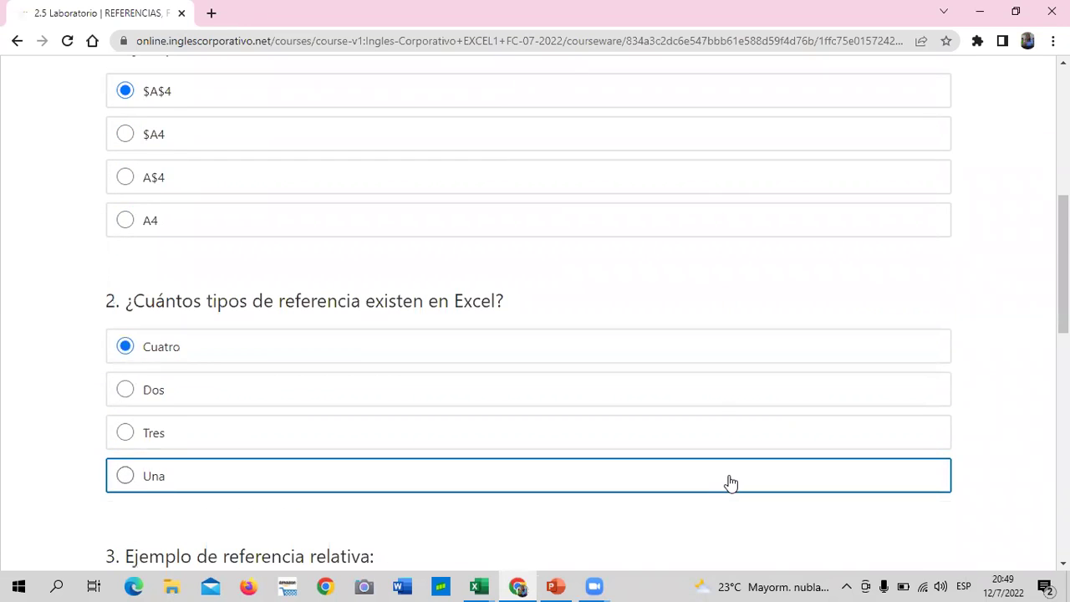
scroll(718, 476, down, 2)
scroll(717, 475, down, 3)
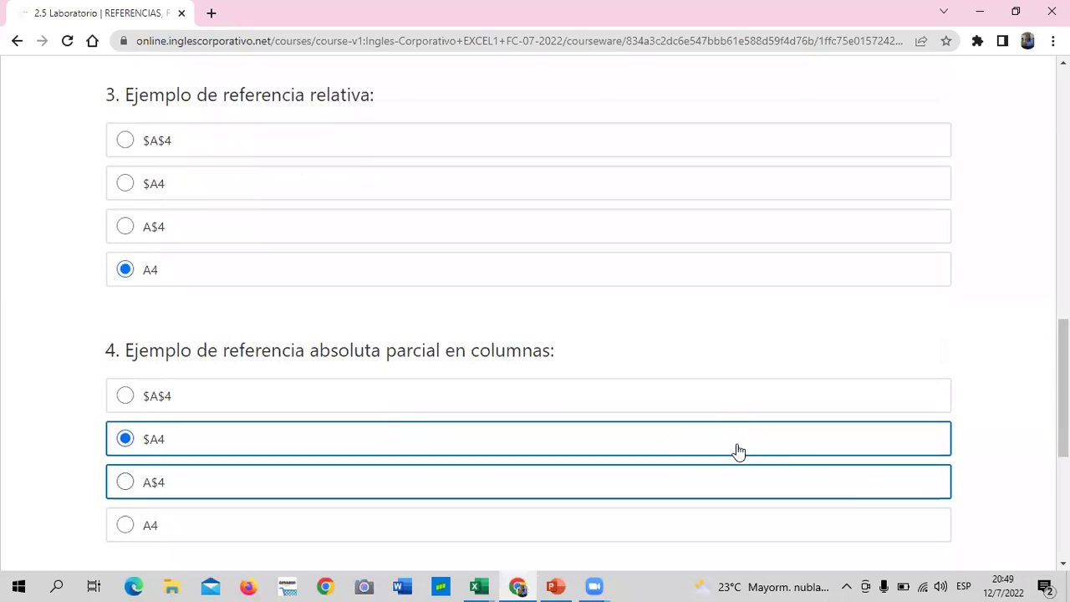
scroll(738, 452, down, 1)
- Reveal the Laboratorio 2.1 correct answers with Mostrar respuesta
click(889, 492)
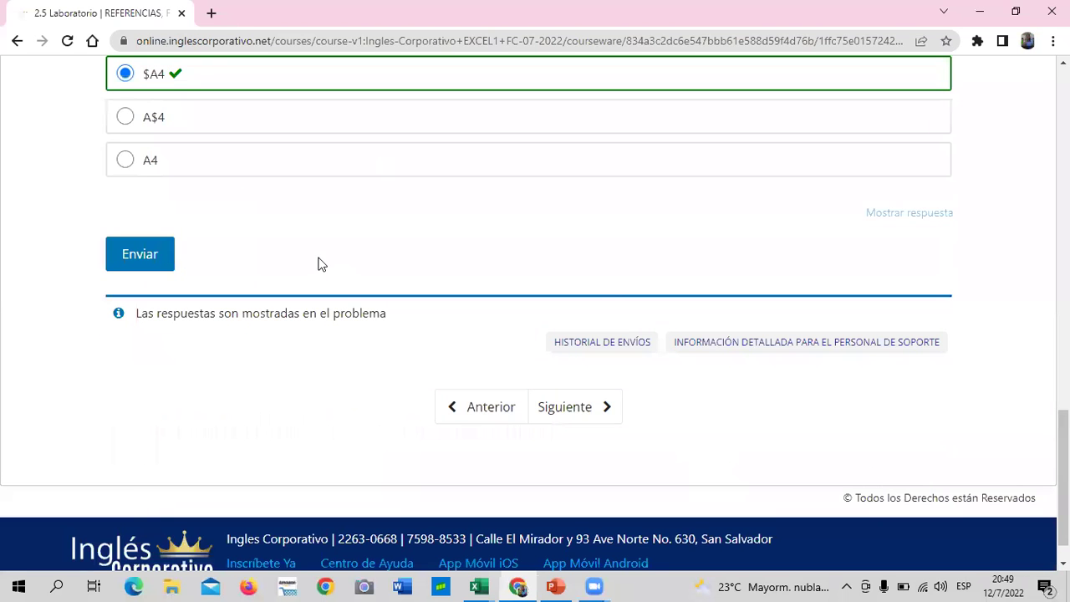
scroll(376, 276, up, 3)
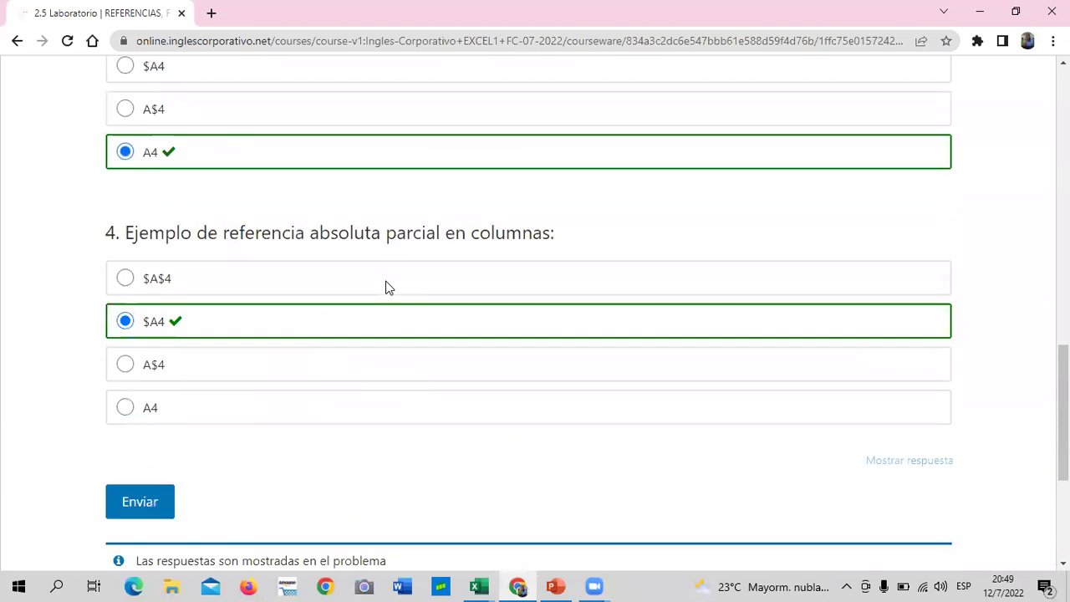
scroll(384, 285, up, 5)
scroll(385, 285, up, 2)
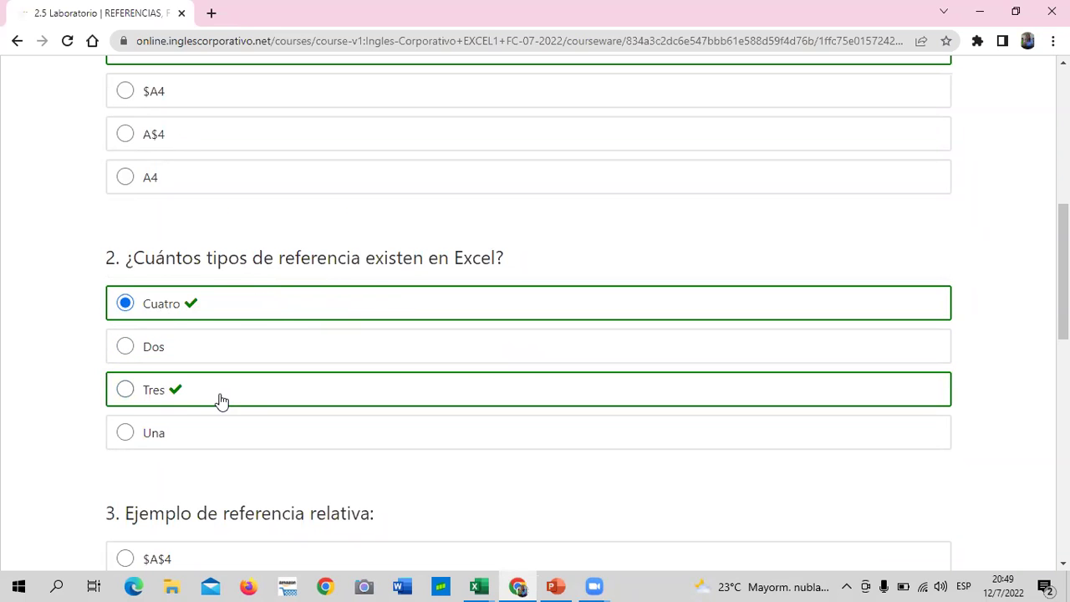
scroll(222, 398, down, 1)
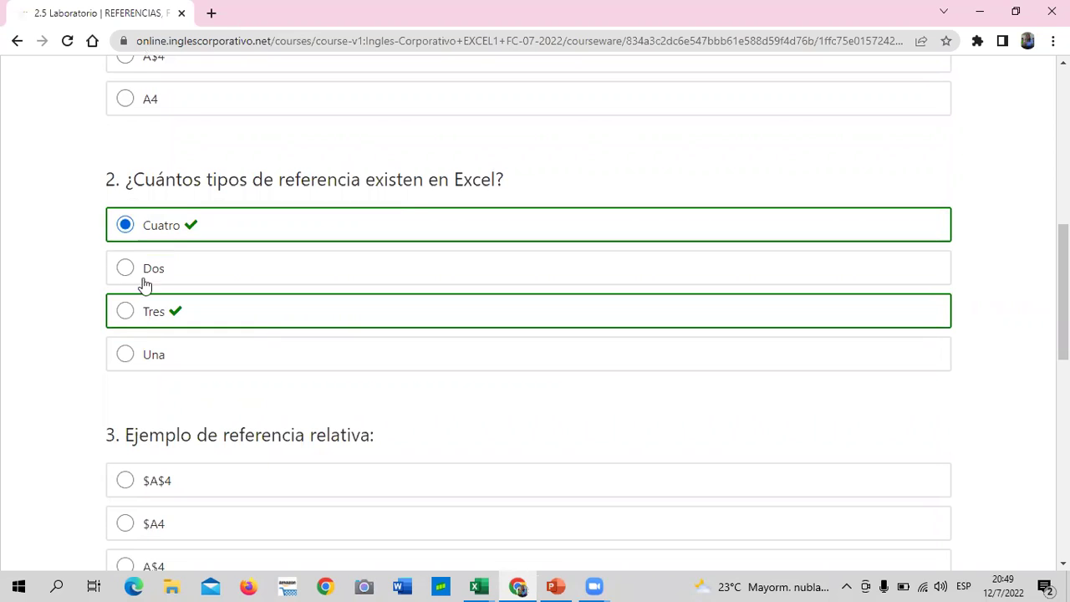
- Switch question 2 to Tres and back to Cuatro, then reveal the answers again
click(125, 313)
click(126, 224)
scroll(648, 497, down, 1)
scroll(753, 495, down, 3)
scroll(752, 496, down, 3)
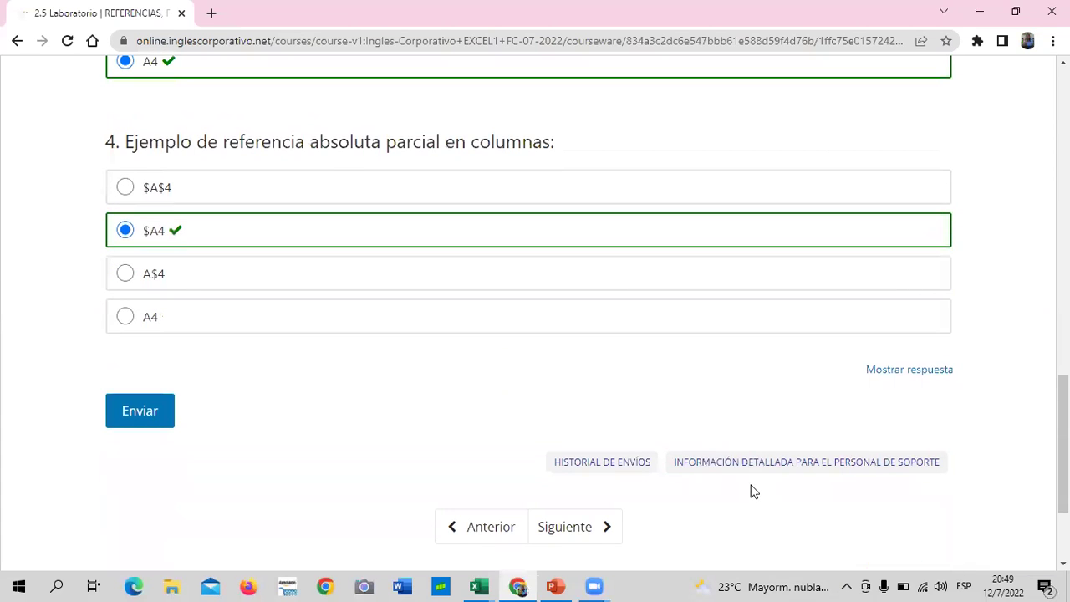
click(889, 371)
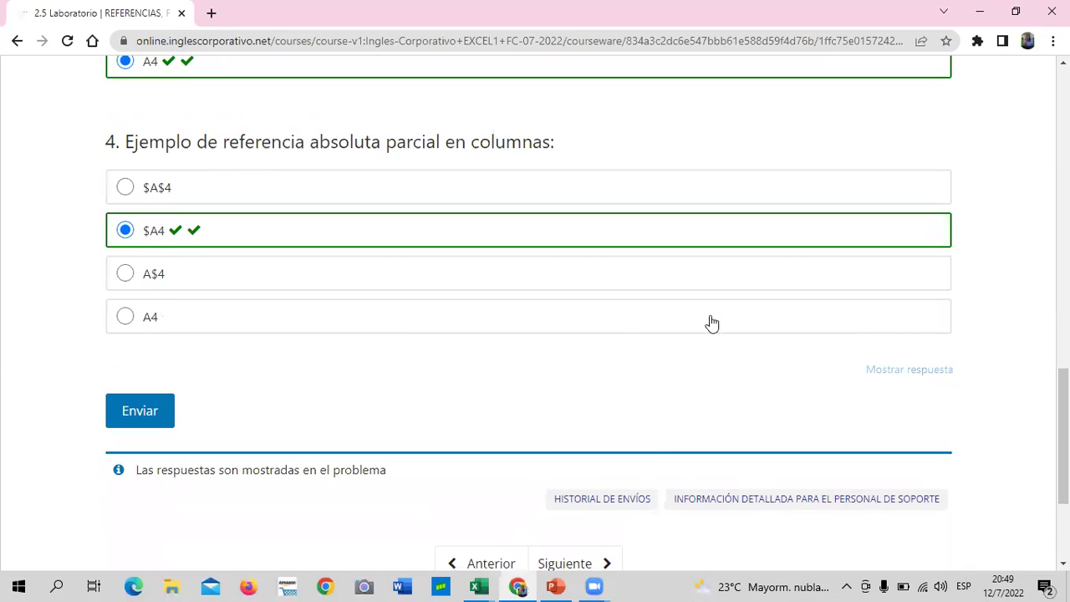
- Review the revealed answers and the 0.0/33.0 score across the quiz
scroll(353, 341, up, 3)
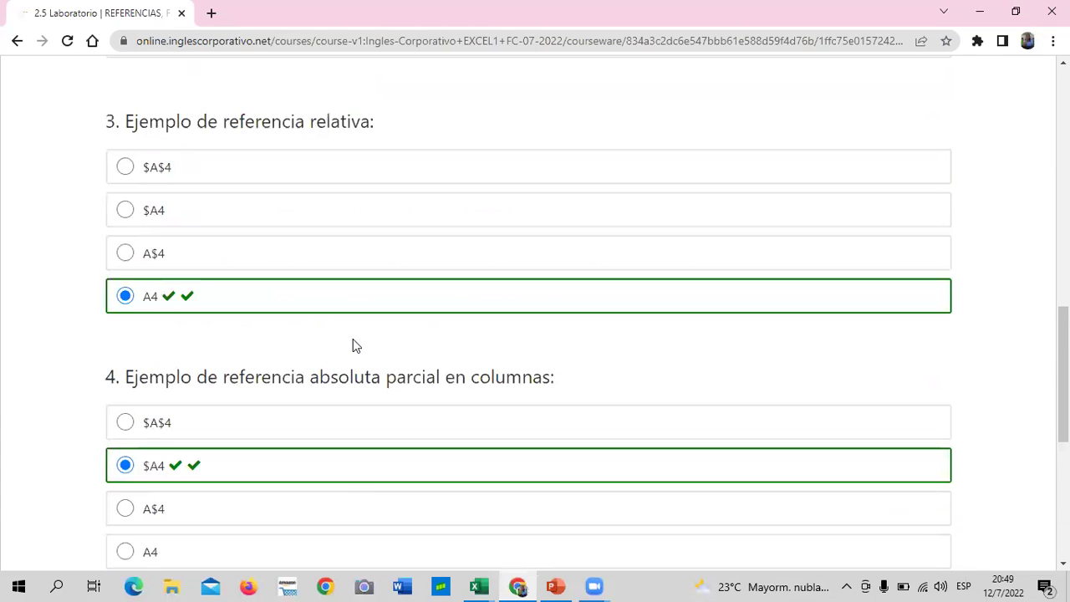
scroll(353, 346, up, 3)
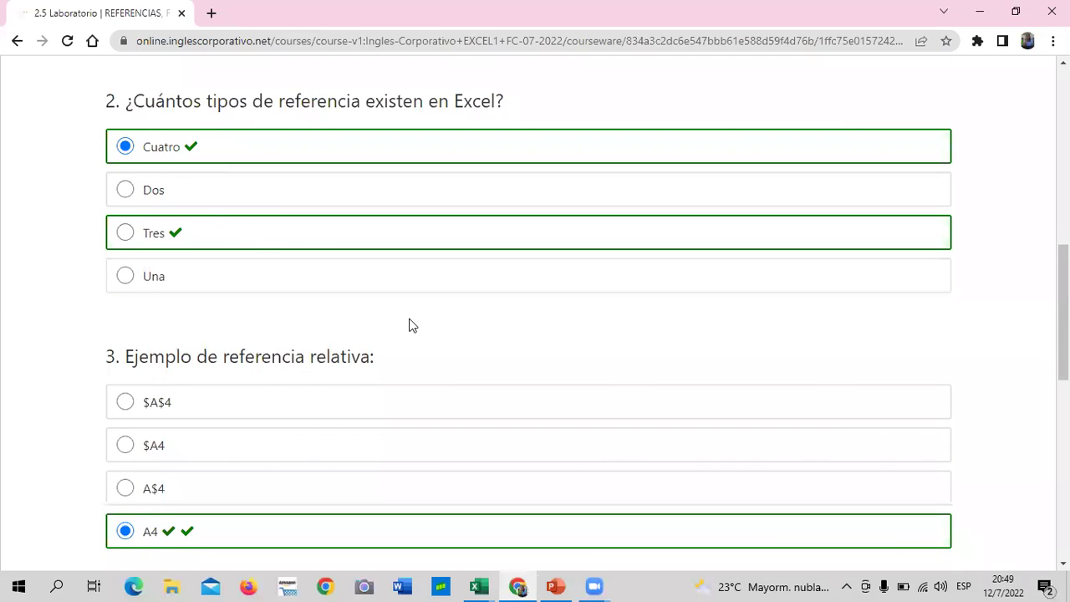
scroll(410, 325, up, 1)
scroll(409, 326, up, 1)
scroll(409, 327, up, 1)
scroll(408, 328, down, 1)
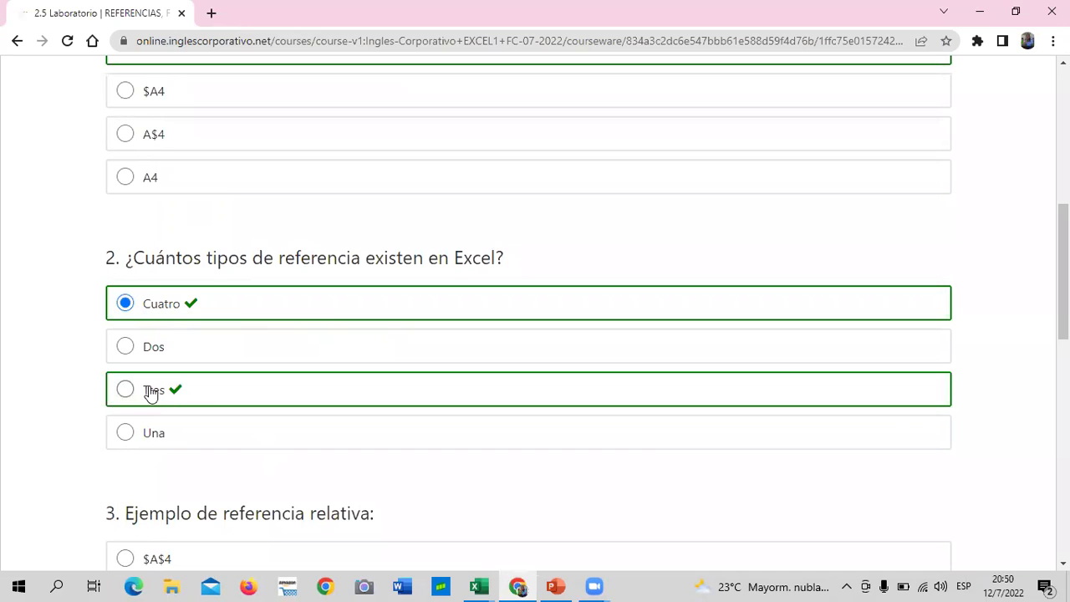
scroll(150, 391, up, 2)
scroll(148, 393, up, 4)
scroll(152, 385, down, 4)
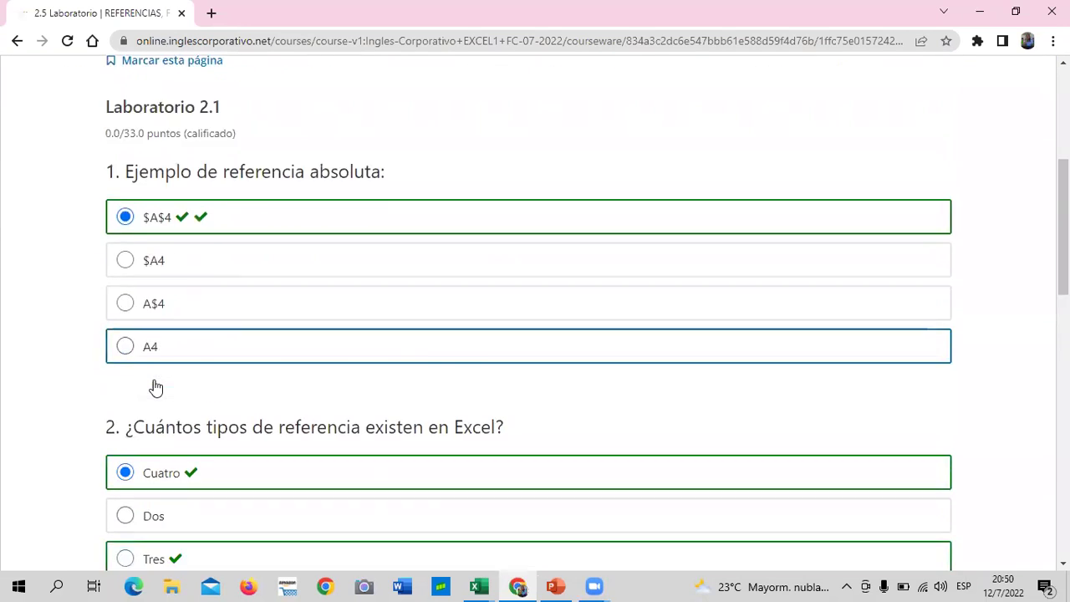
scroll(152, 385, down, 10)
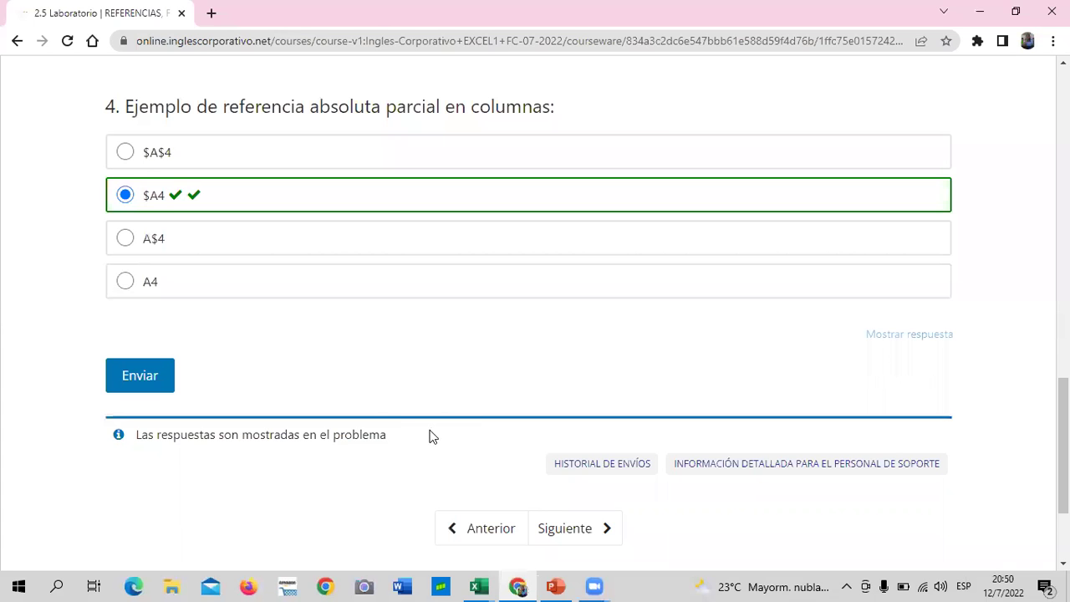
scroll(396, 421, up, 3)
scroll(399, 414, up, 4)
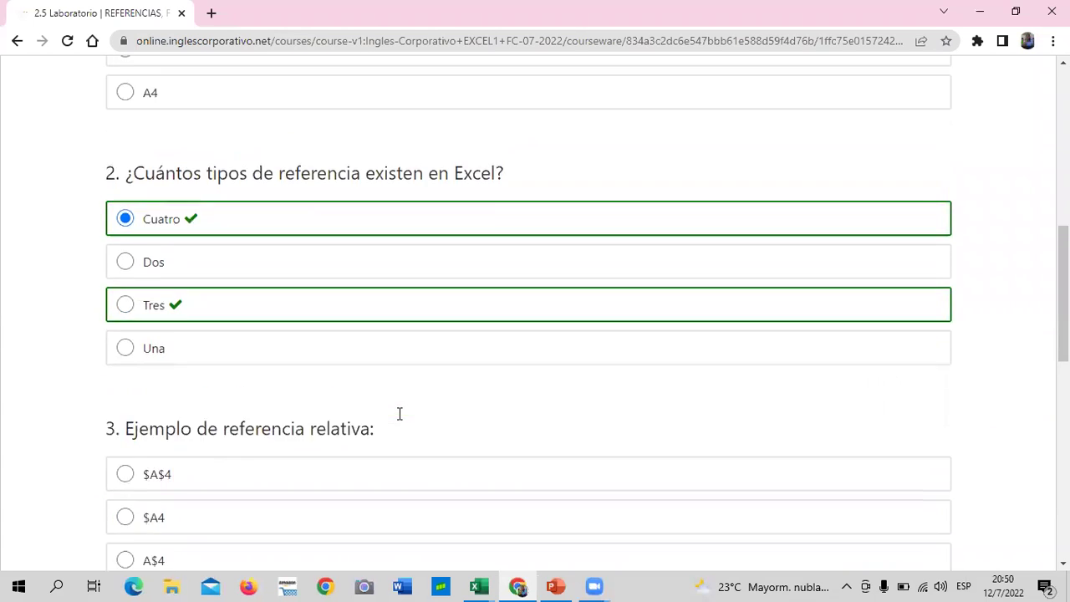
scroll(393, 414, up, 5)
scroll(388, 414, up, 2)
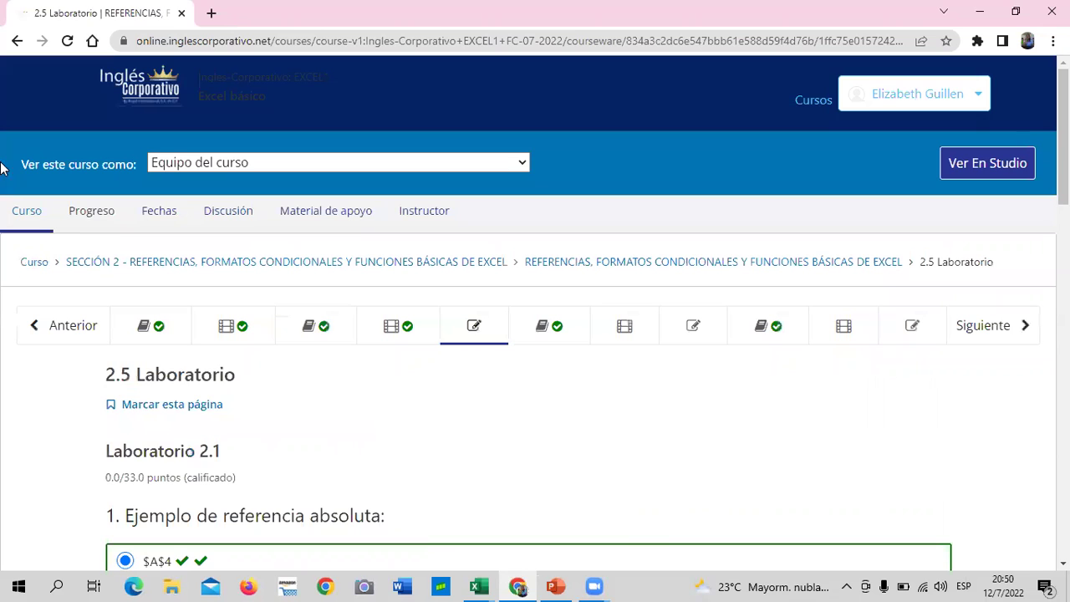
- View the course Progreso page, then return to the course content
click(98, 215)
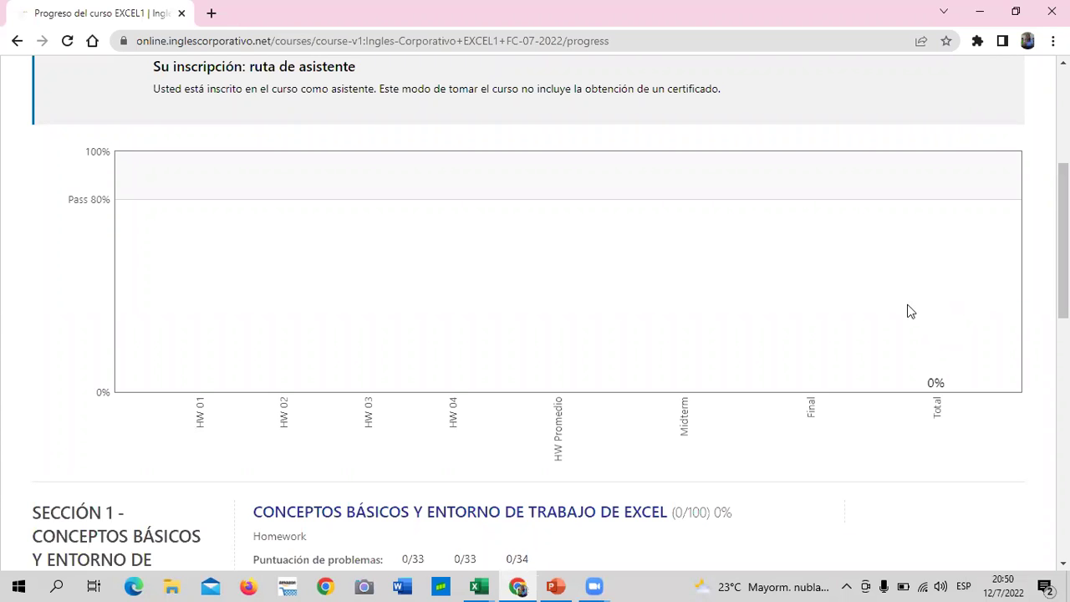
scroll(481, 267, up, 4)
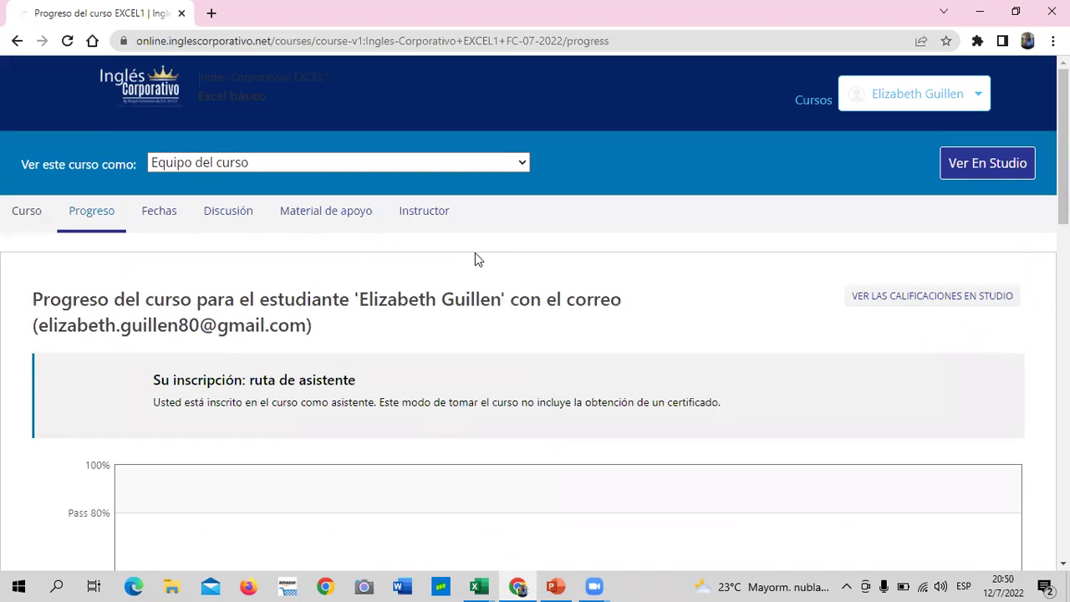
click(23, 214)
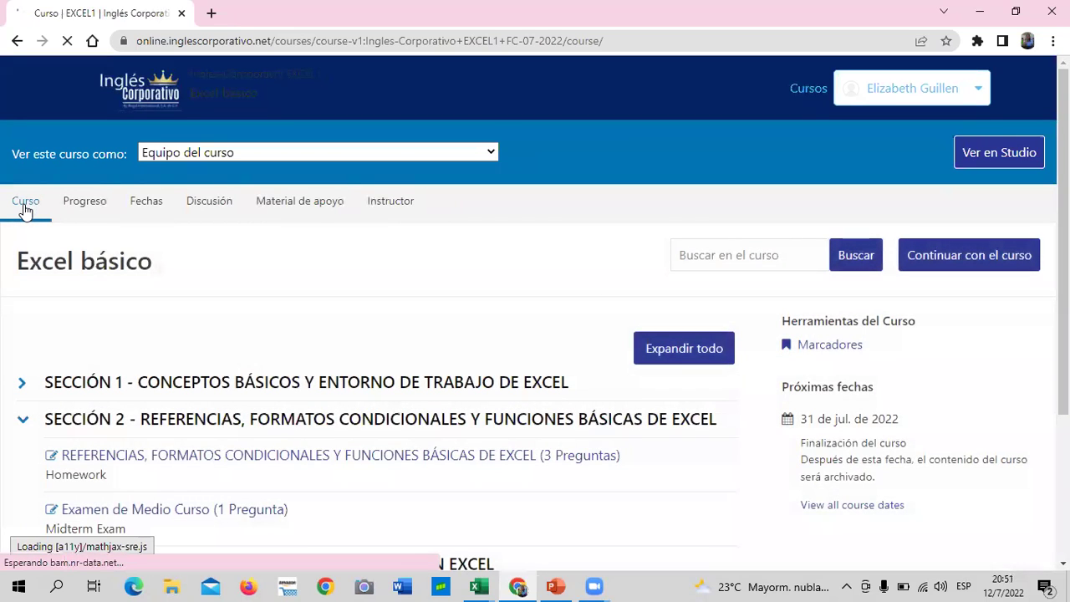
- Collapse and re-expand Sección 2 to list its homework and Examen de Medio Curso
click(493, 419)
click(493, 418)
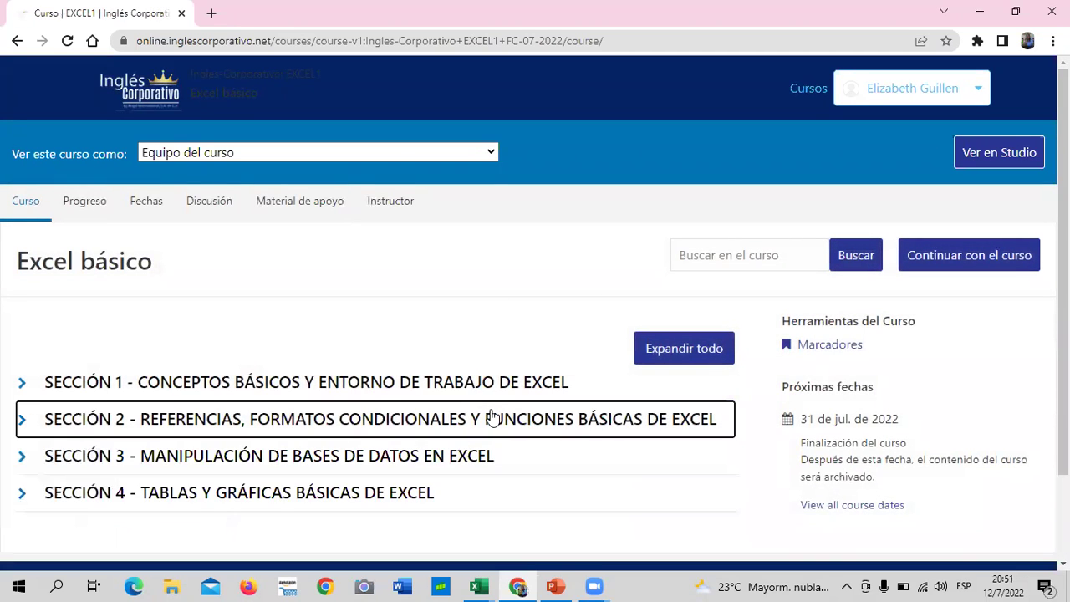
click(393, 424)
scroll(393, 424, down, 1)
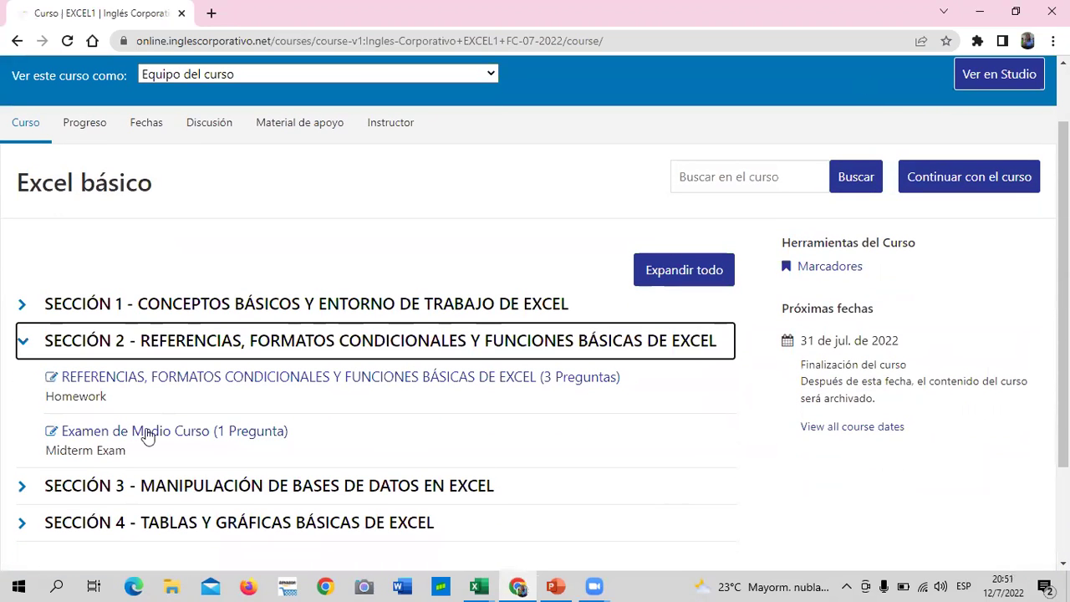
click(154, 435)
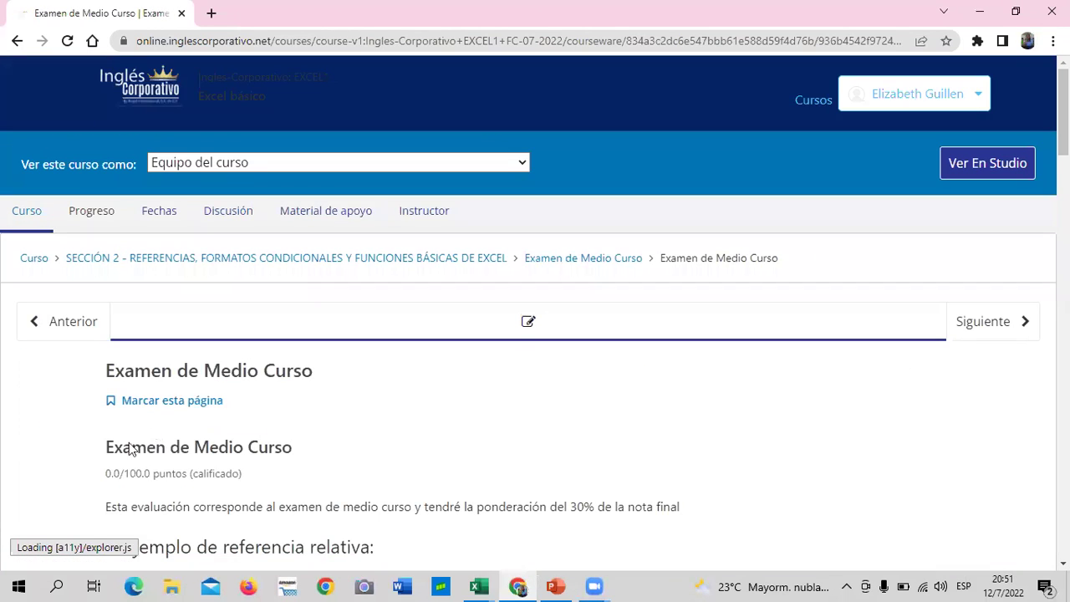
scroll(315, 473, down, 3)
scroll(315, 474, down, 2)
scroll(315, 473, down, 4)
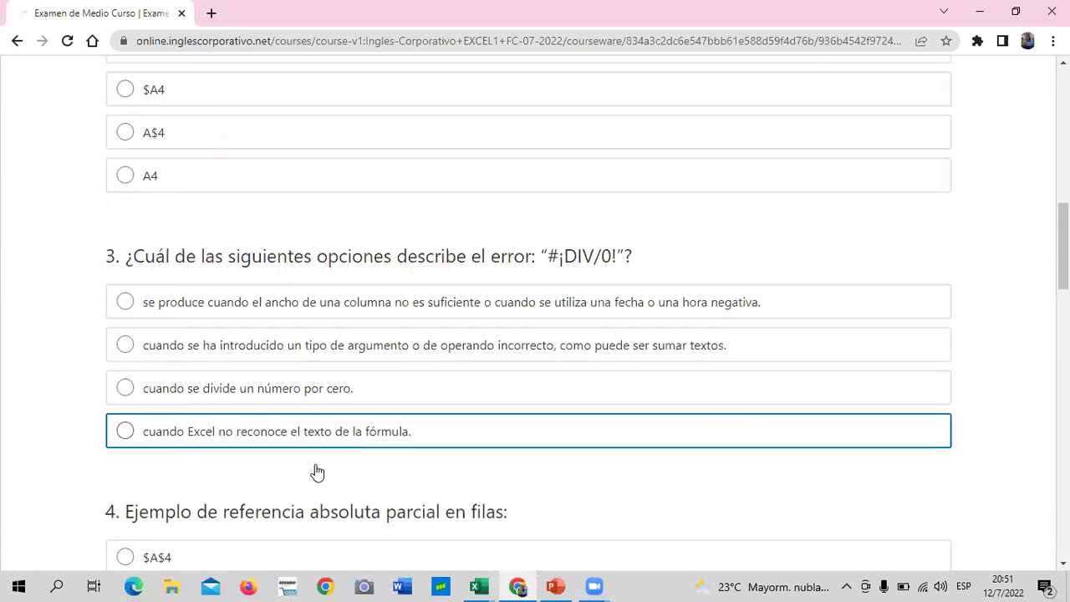
scroll(316, 464, down, 5)
scroll(316, 464, down, 5)
scroll(317, 464, down, 4)
scroll(316, 464, down, 4)
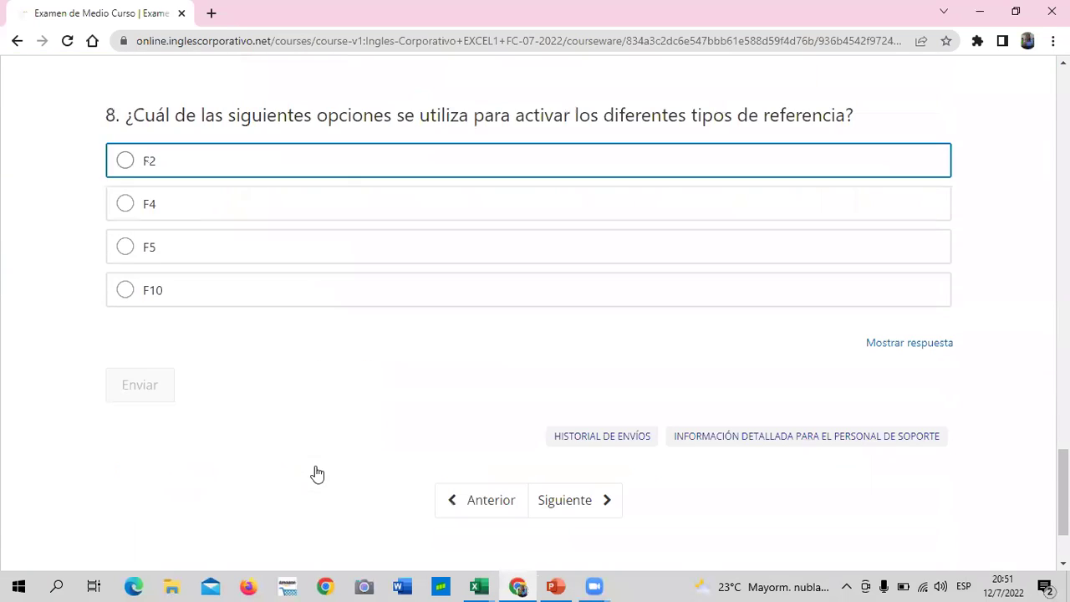
scroll(315, 469, up, 2)
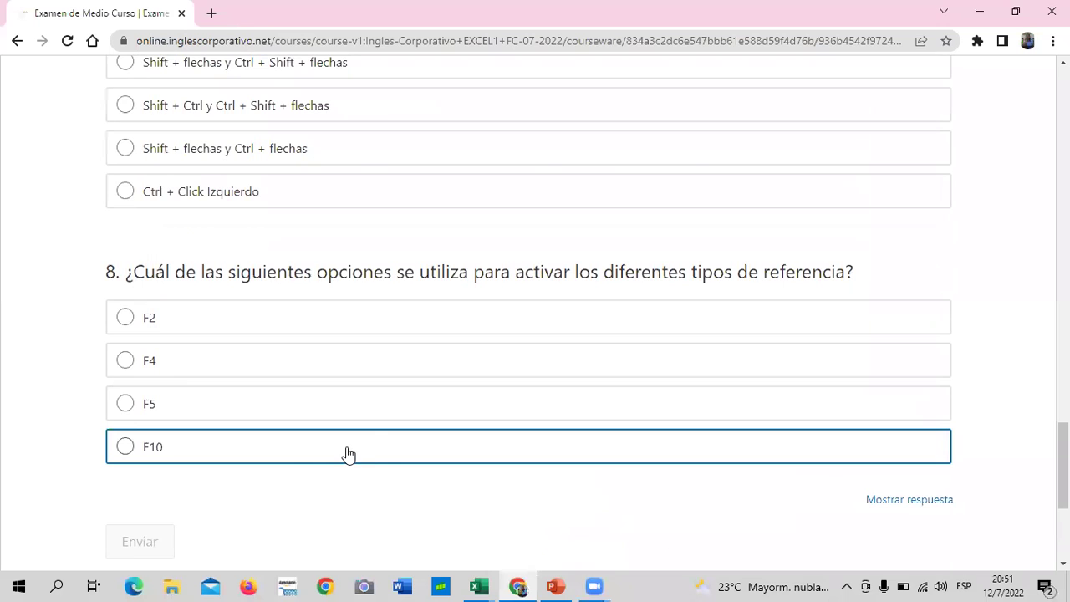
scroll(401, 423, up, 3)
scroll(406, 421, up, 2)
scroll(409, 420, up, 1)
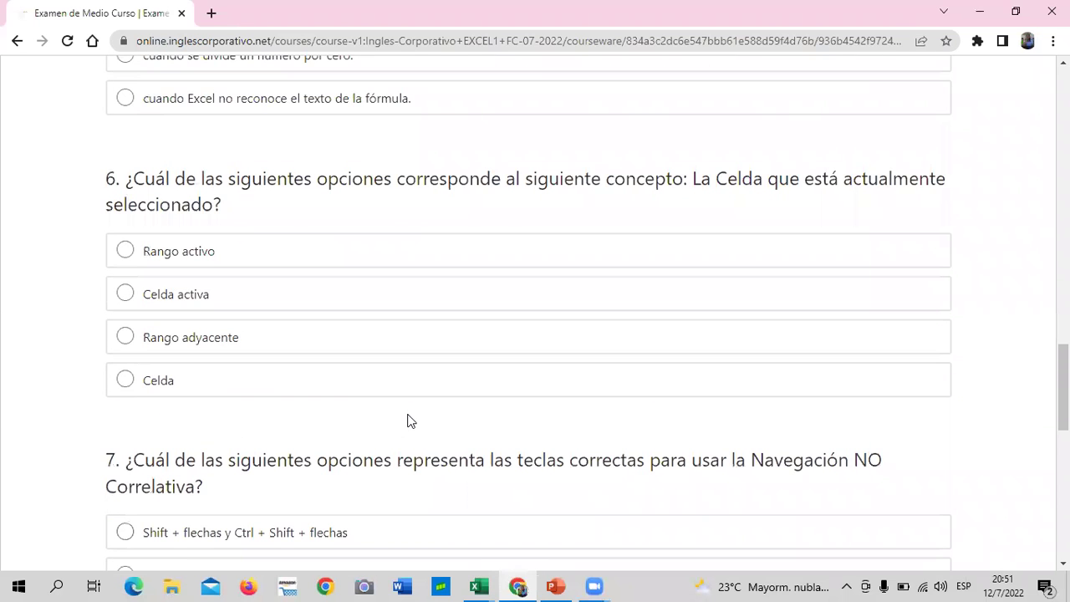
scroll(409, 421, up, 2)
scroll(408, 421, up, 5)
scroll(410, 421, up, 1)
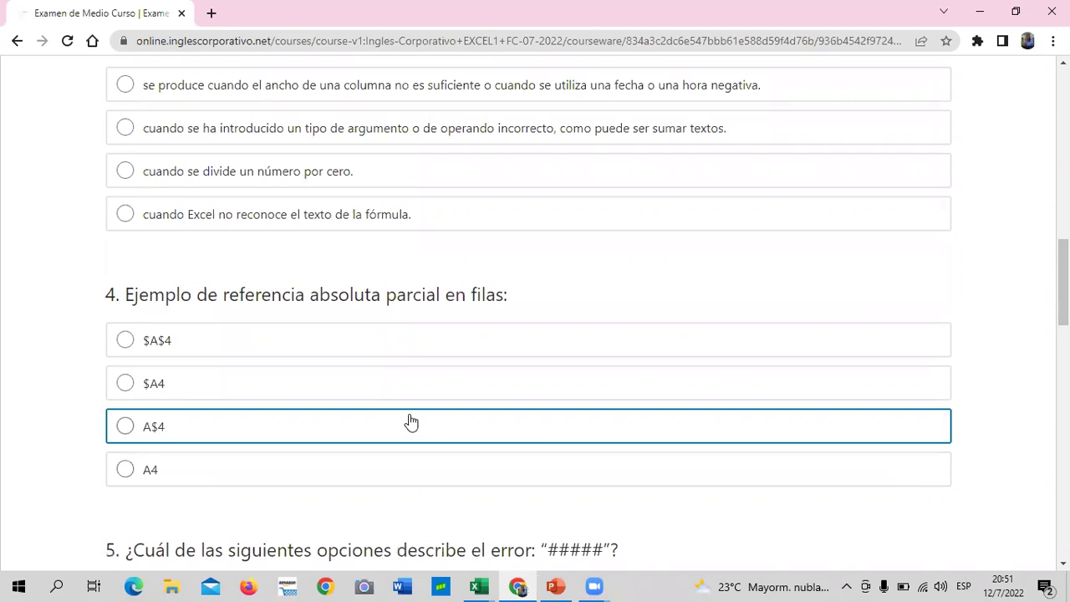
scroll(410, 422, up, 4)
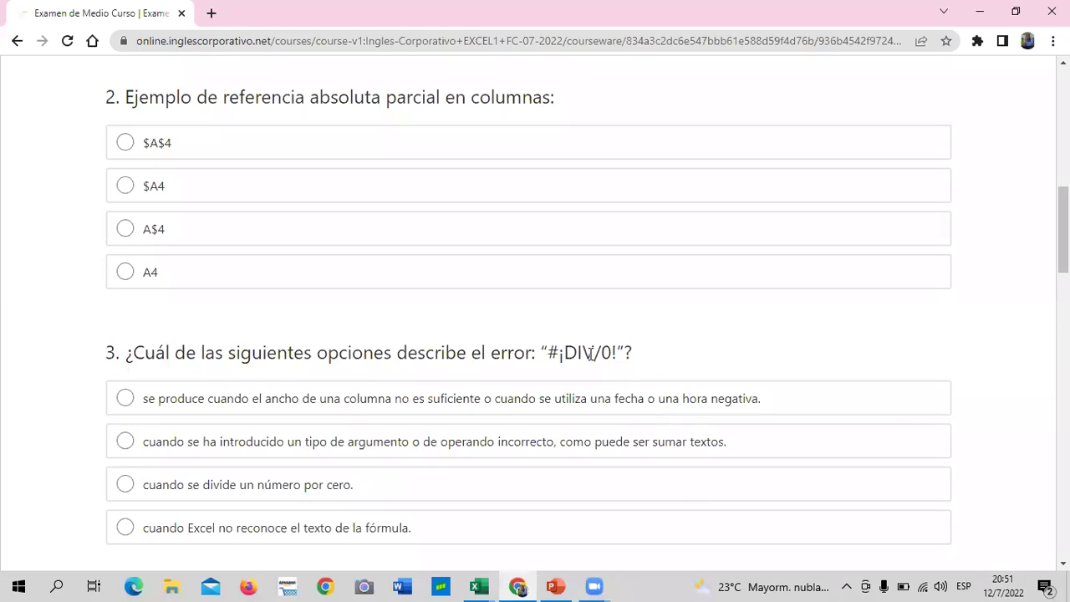
scroll(592, 376, up, 2)
scroll(591, 376, up, 4)
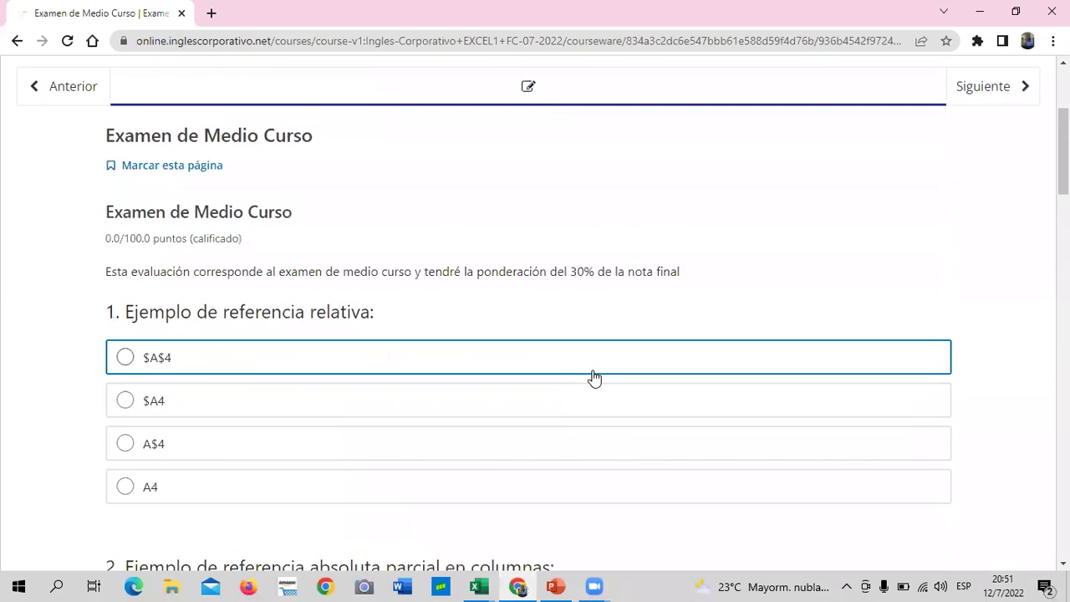
scroll(593, 377, up, 1)
scroll(592, 376, up, 1)
scroll(543, 380, down, 3)
scroll(493, 382, down, 3)
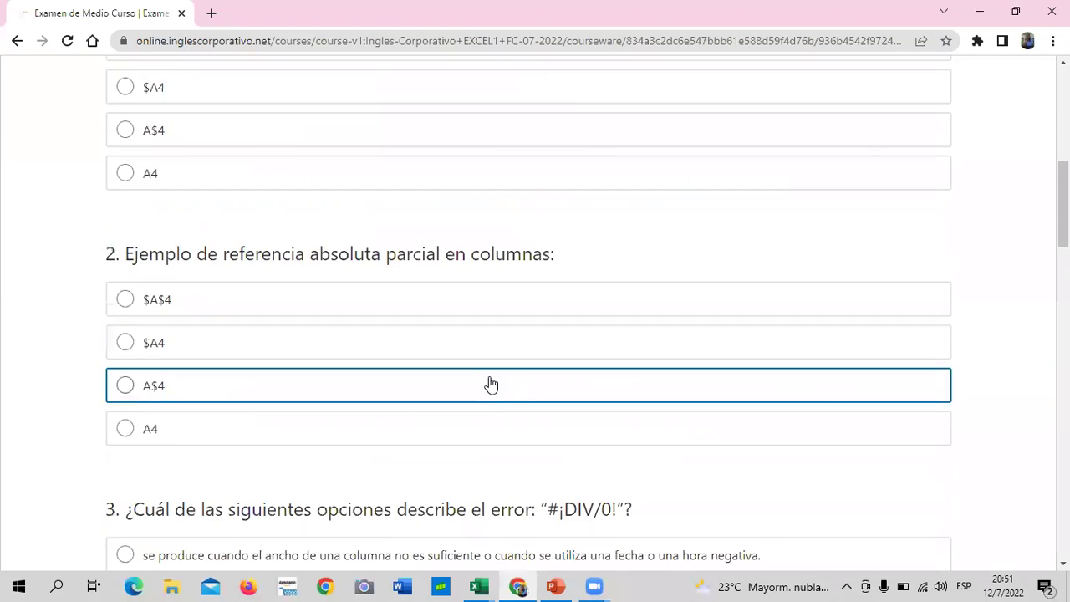
scroll(491, 380, down, 7)
scroll(491, 378, down, 6)
scroll(494, 380, down, 5)
scroll(499, 380, down, 5)
scroll(500, 385, down, 1)
scroll(500, 390, up, 4)
scroll(500, 390, up, 5)
scroll(500, 393, up, 5)
scroll(500, 390, up, 6)
scroll(500, 390, up, 2)
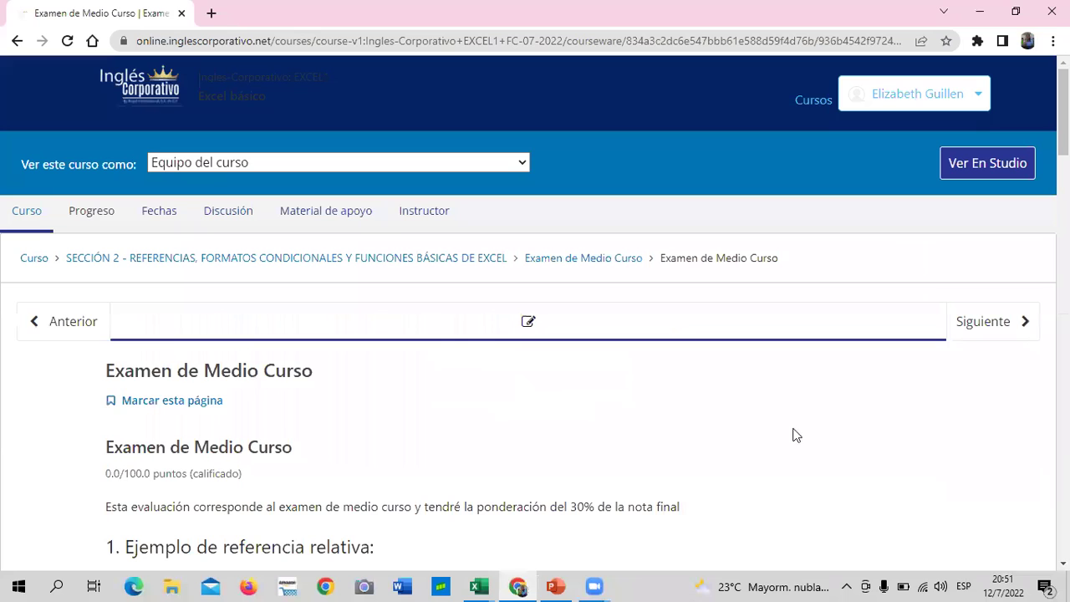
click(111, 257)
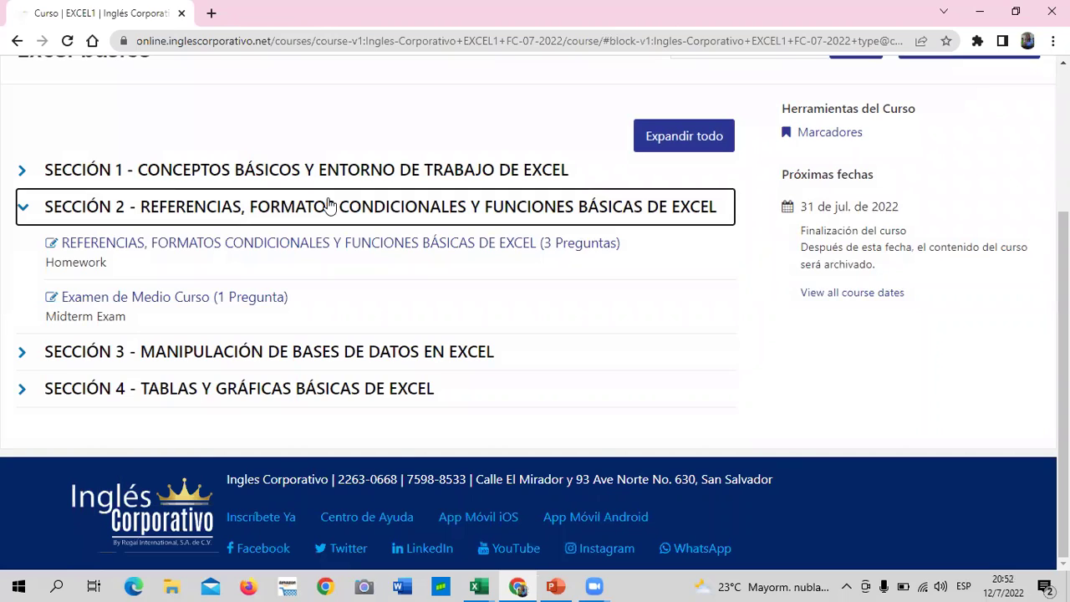
- Open the REFERENCIAS homework unit under Sección 2
click(306, 238)
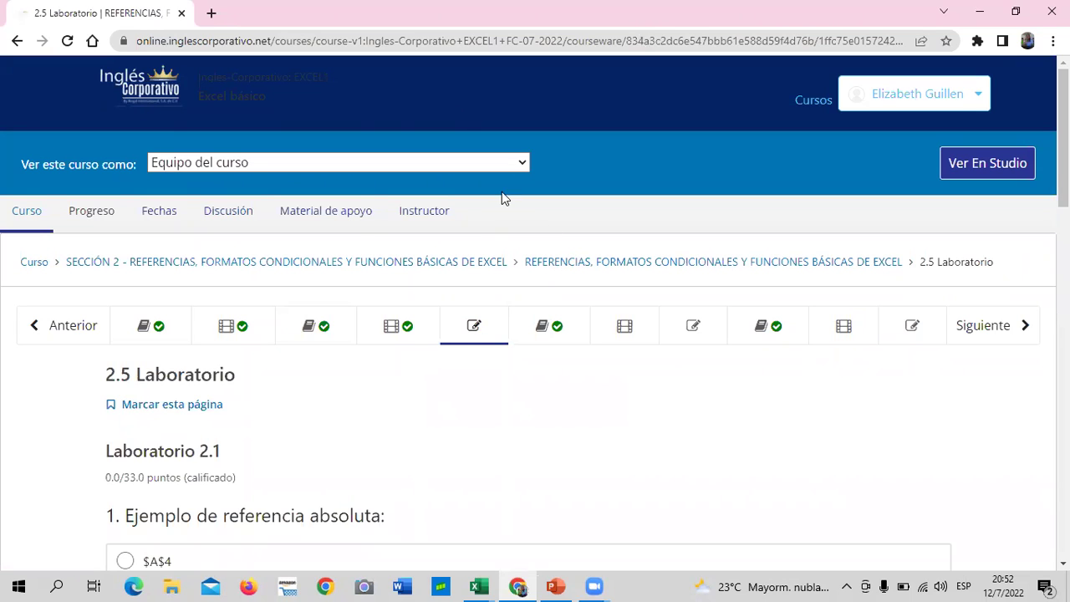
click(597, 327)
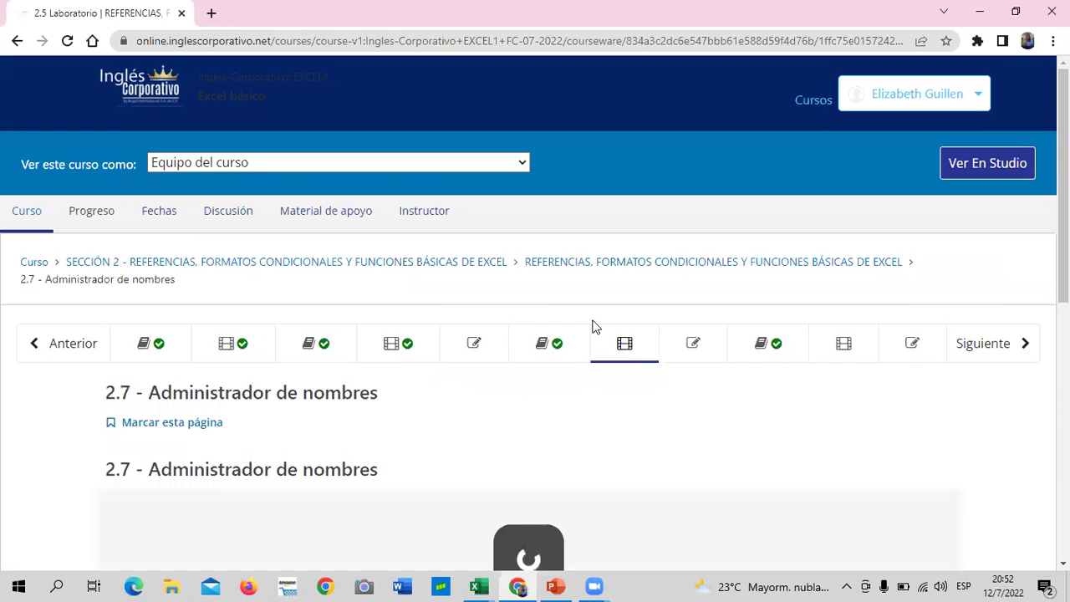
scroll(581, 332, down, 2)
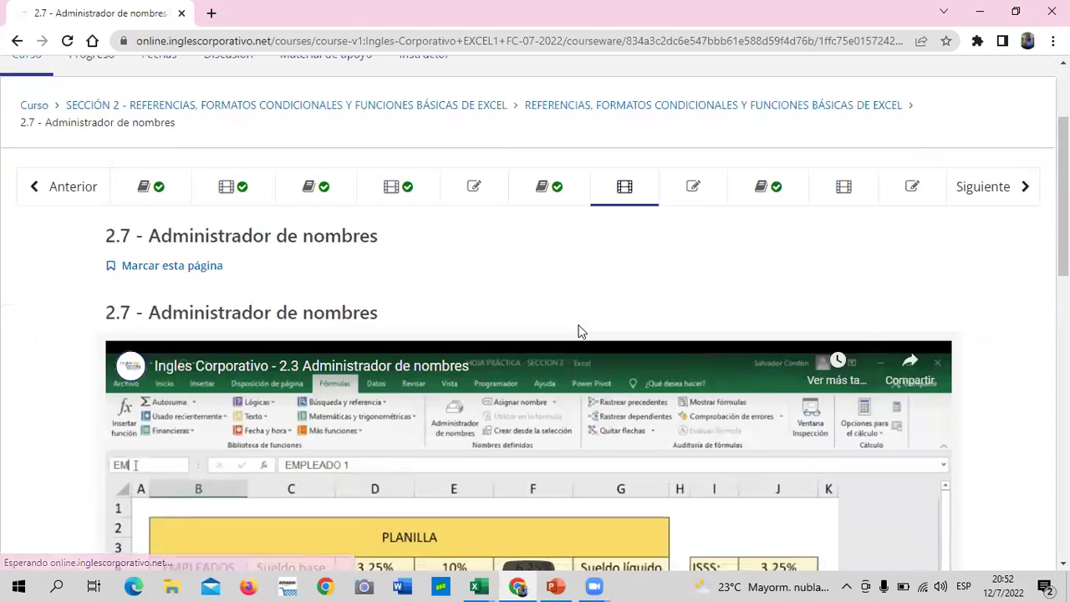
scroll(577, 317, down, 3)
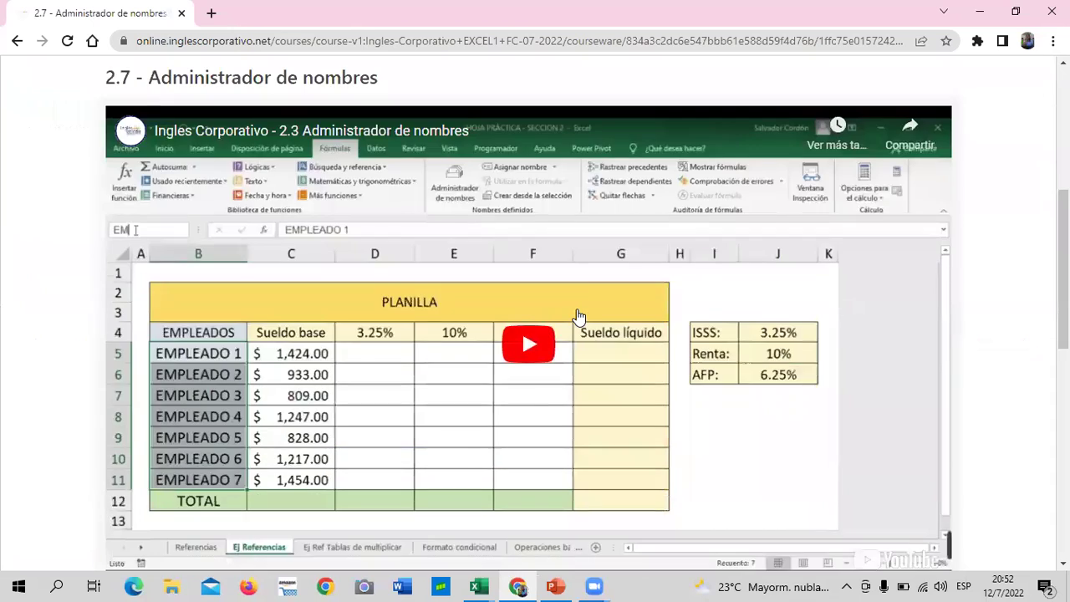
scroll(577, 315, down, 3)
scroll(599, 294, down, 3)
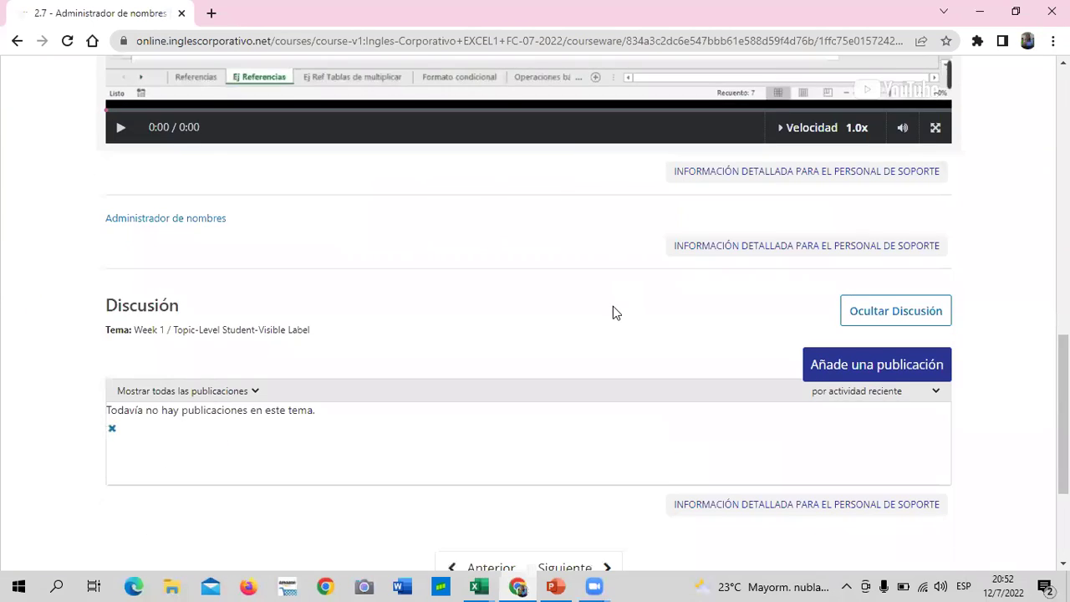
scroll(613, 306, up, 3)
scroll(615, 307, up, 4)
scroll(617, 306, down, 1)
scroll(617, 306, down, 2)
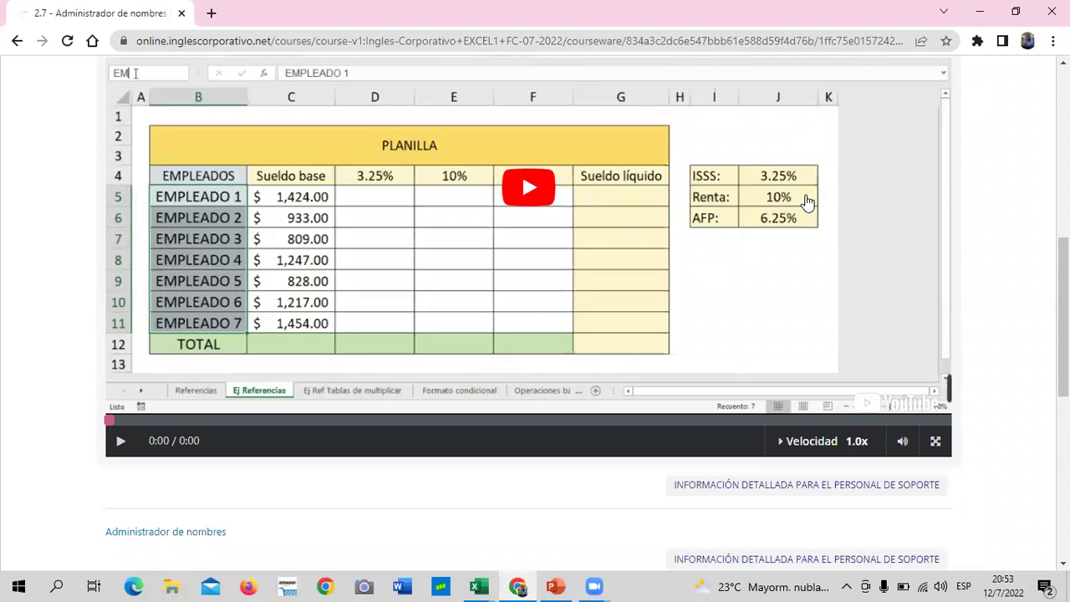
scroll(748, 297, up, 2)
scroll(749, 297, up, 2)
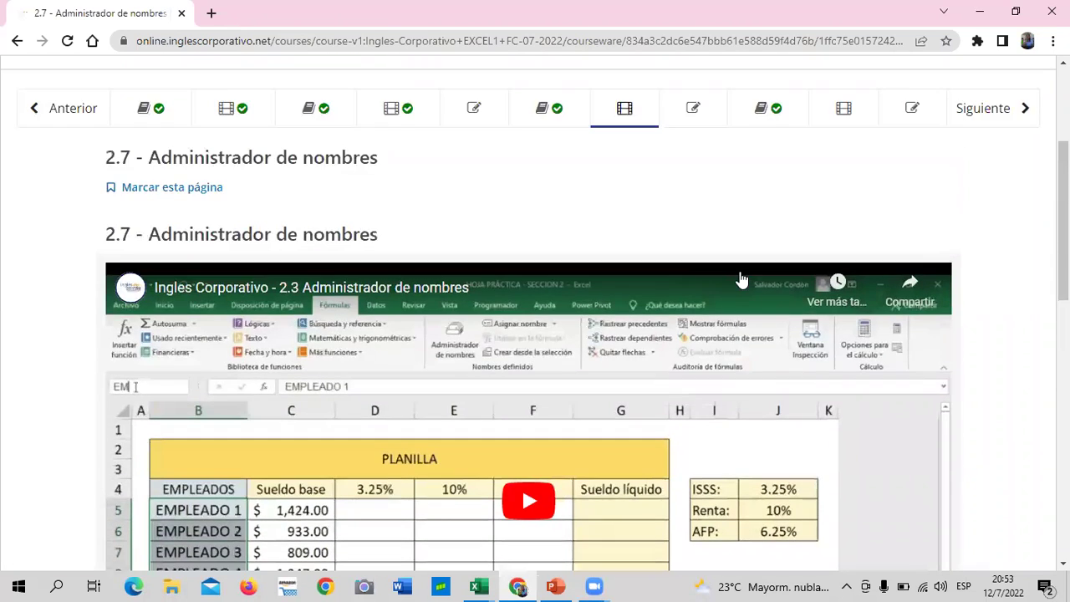
- Read through lesson 2.9 on functions versus formulas and Excel errors, ending back at the top
click(762, 122)
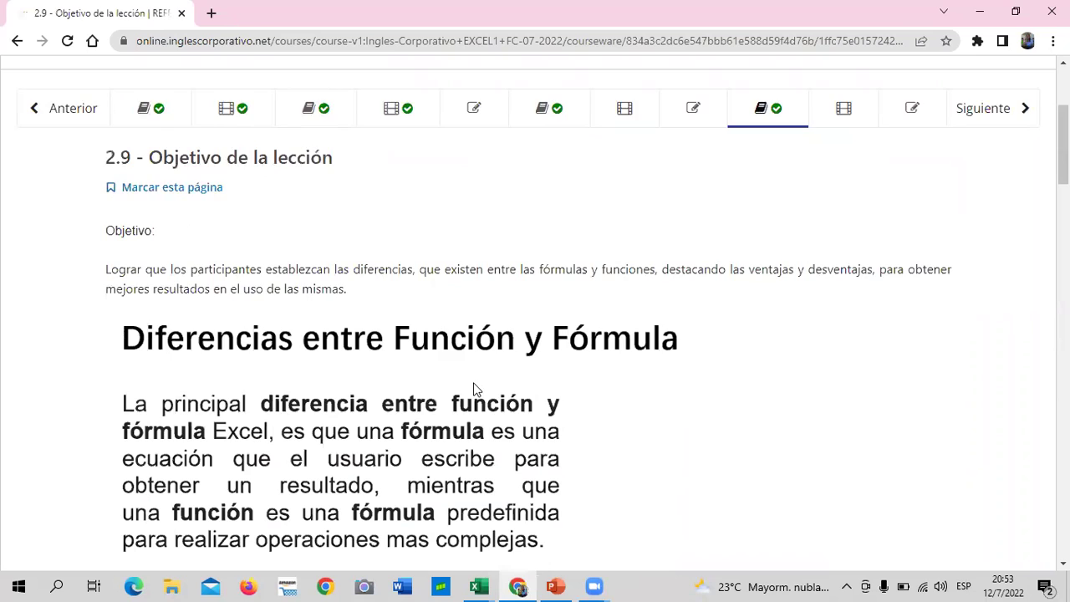
scroll(473, 389, down, 2)
scroll(474, 389, down, 4)
scroll(474, 389, down, 2)
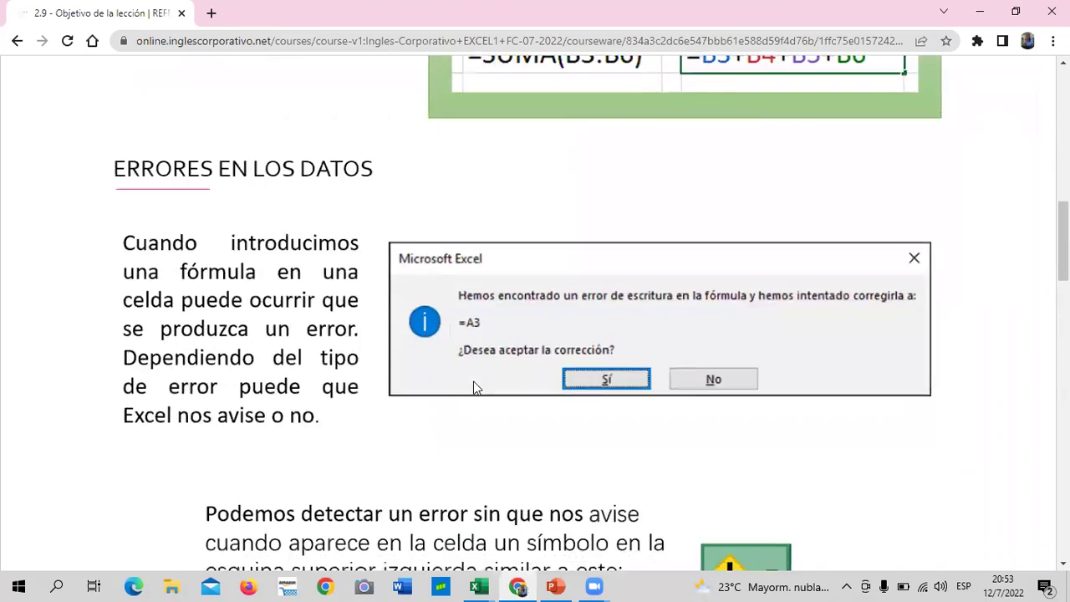
scroll(473, 386, down, 3)
scroll(473, 385, down, 3)
scroll(473, 380, down, 3)
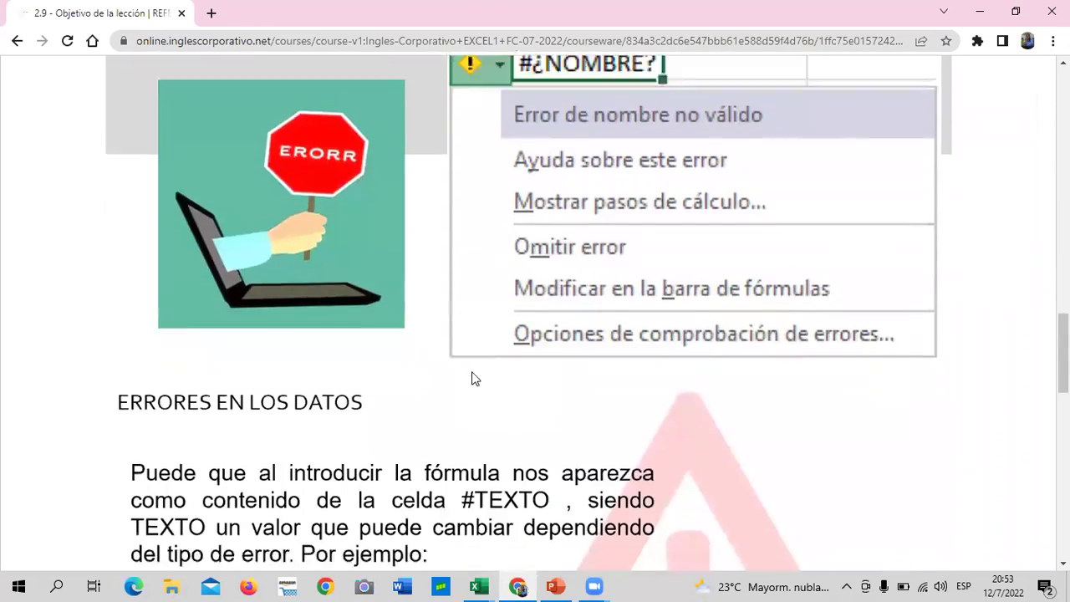
scroll(474, 378, down, 3)
scroll(331, 284, down, 3)
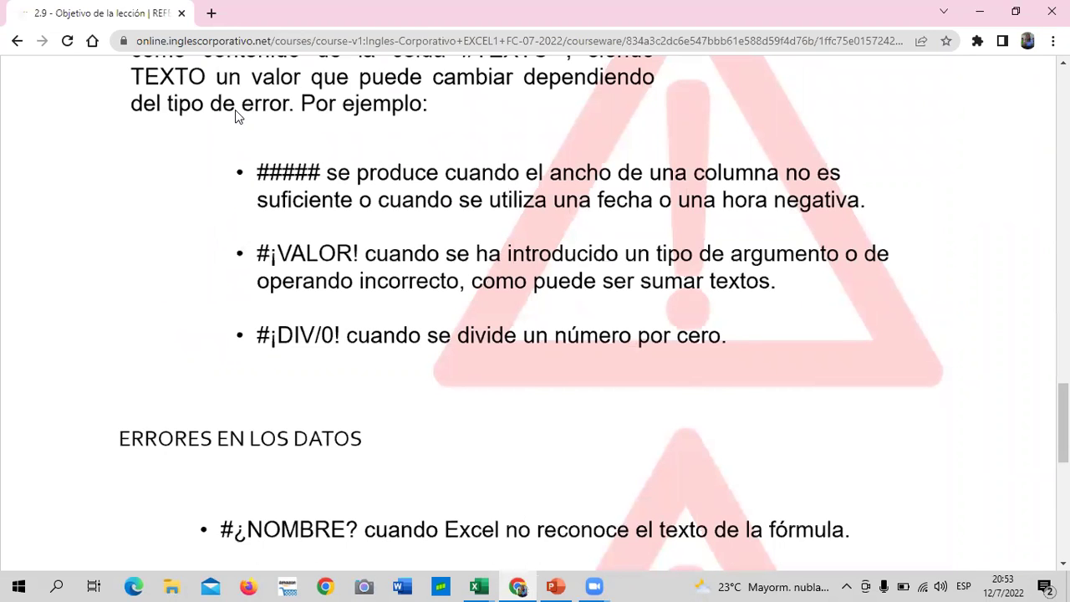
scroll(345, 242, down, 3)
scroll(351, 240, down, 2)
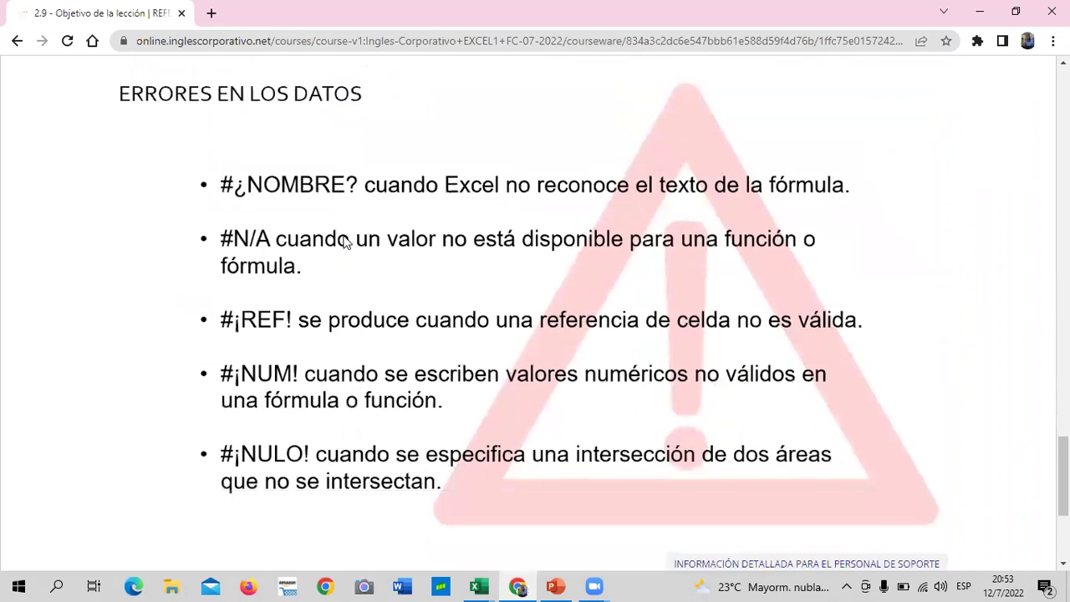
scroll(345, 237, up, 2)
scroll(344, 235, down, 3)
scroll(344, 234, down, 2)
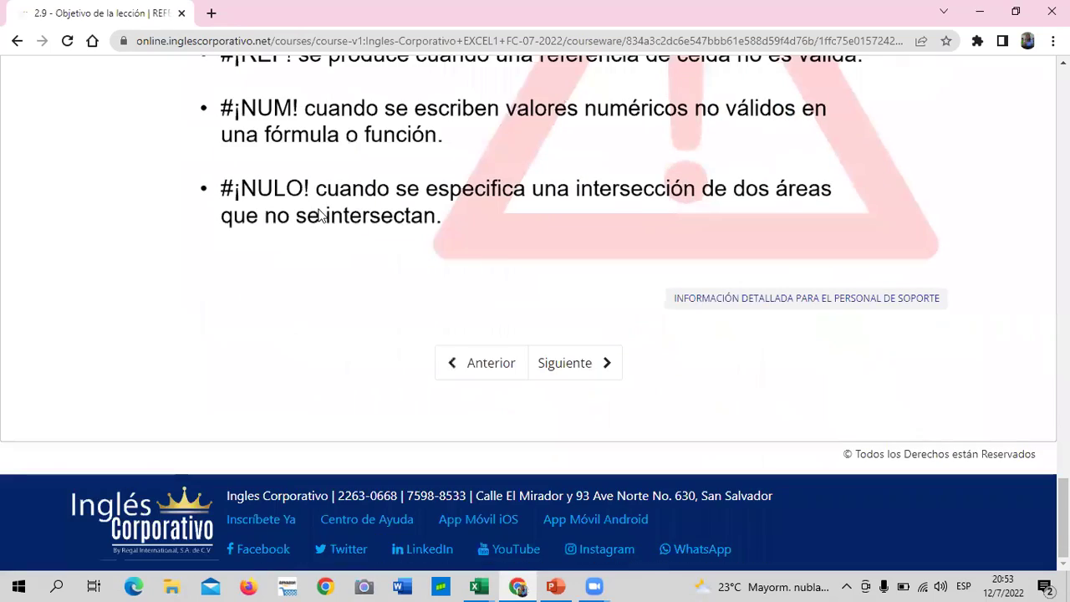
scroll(608, 368, up, 2)
scroll(600, 370, up, 5)
scroll(596, 368, up, 5)
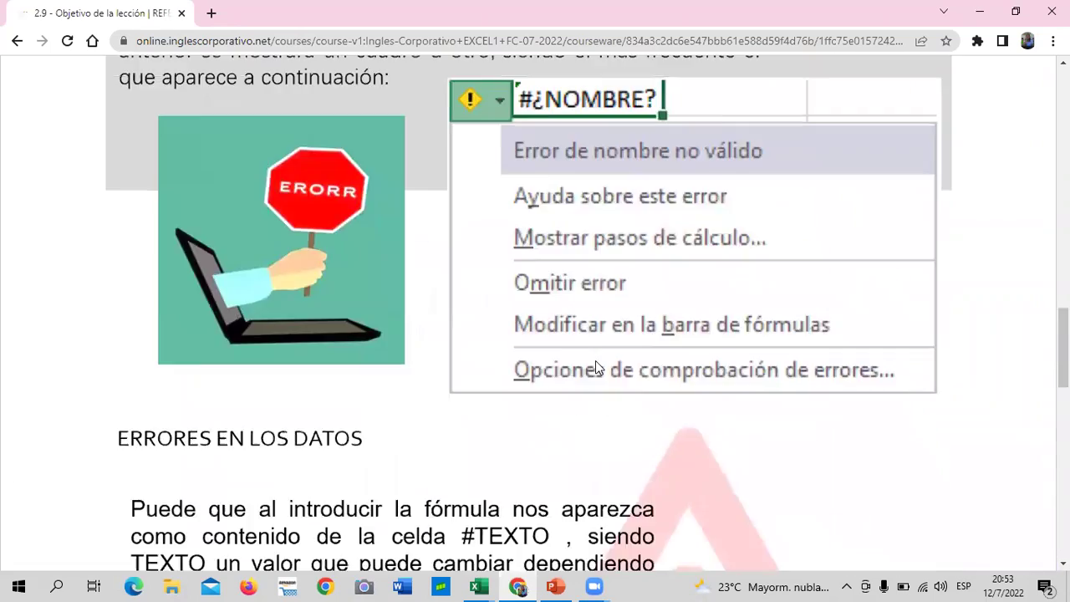
scroll(596, 360, up, 5)
scroll(595, 368, up, 1)
scroll(566, 365, up, 5)
scroll(566, 366, up, 5)
scroll(563, 365, up, 1)
scroll(563, 366, down, 3)
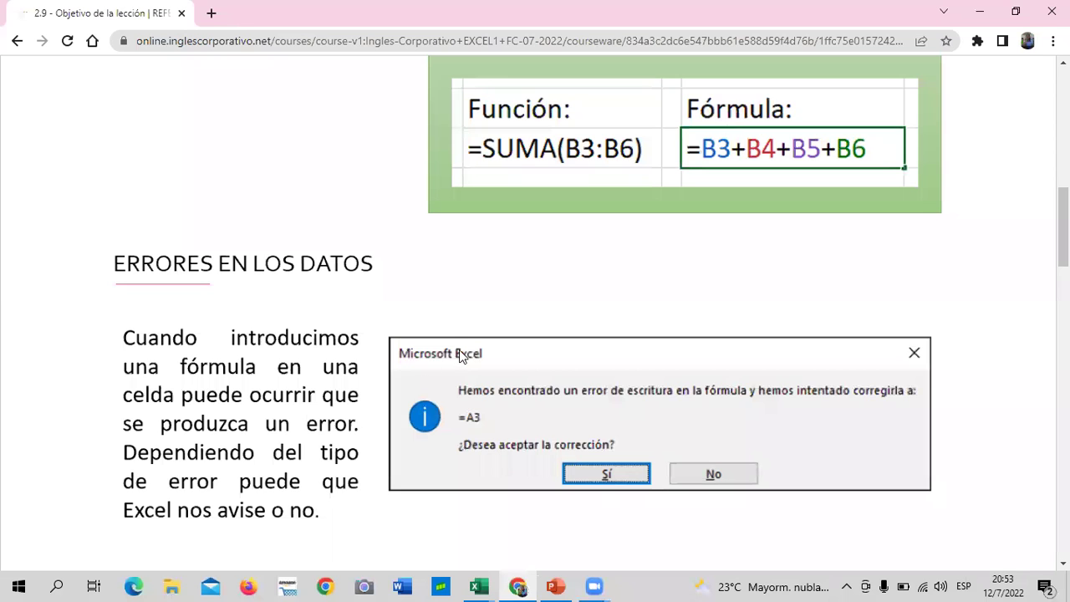
scroll(465, 340, down, 1)
scroll(466, 340, up, 1)
scroll(471, 342, up, 4)
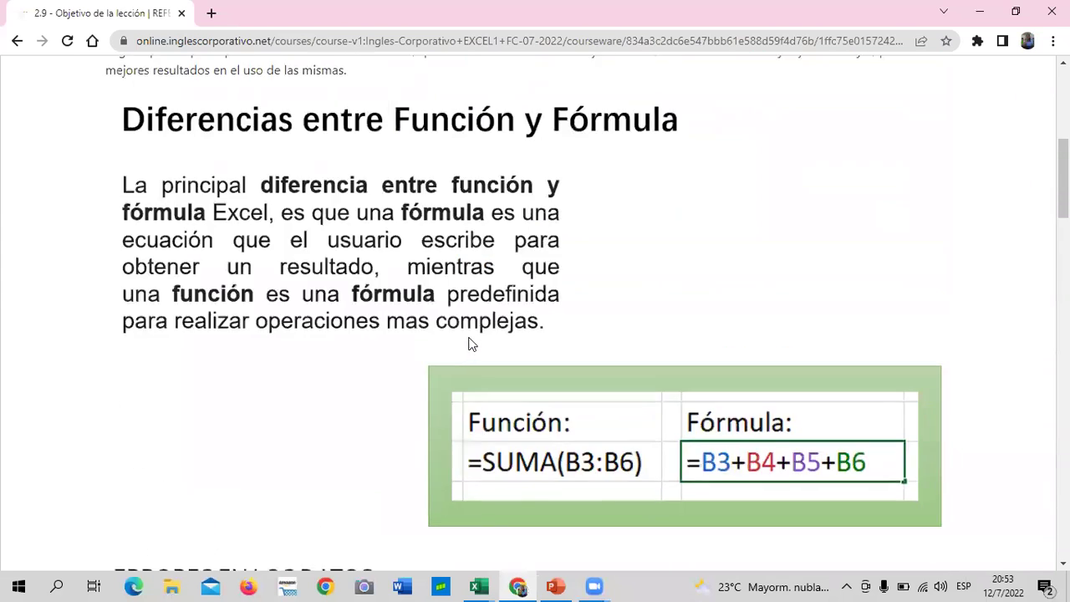
scroll(471, 342, up, 5)
scroll(471, 342, up, 1)
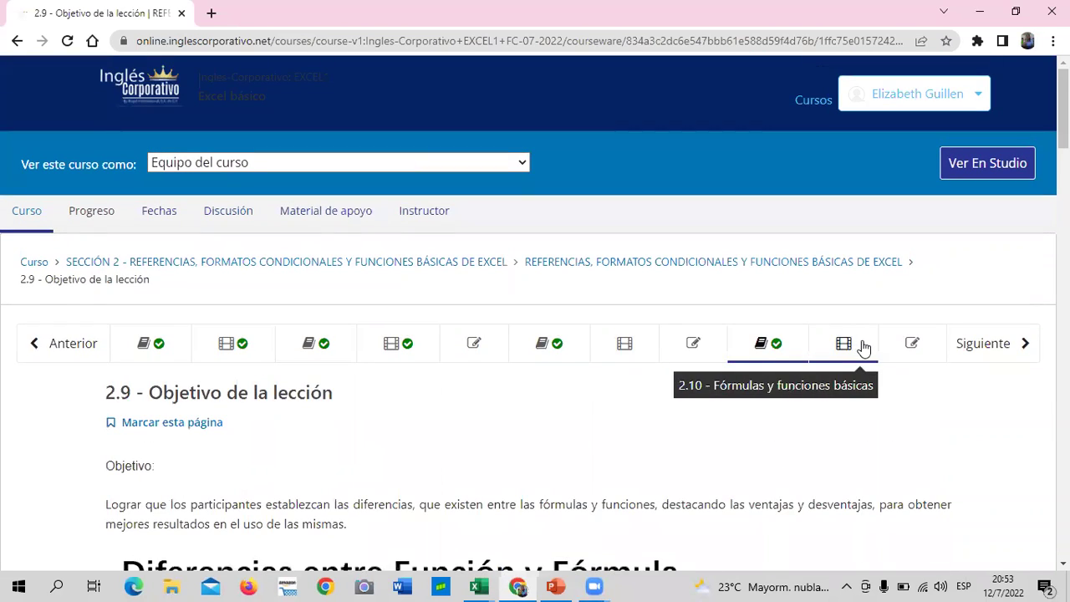
- Switch to lesson 2.10 Fórmulas y funciones básicas and review its video page
click(859, 341)
scroll(360, 370, down, 3)
scroll(361, 371, down, 3)
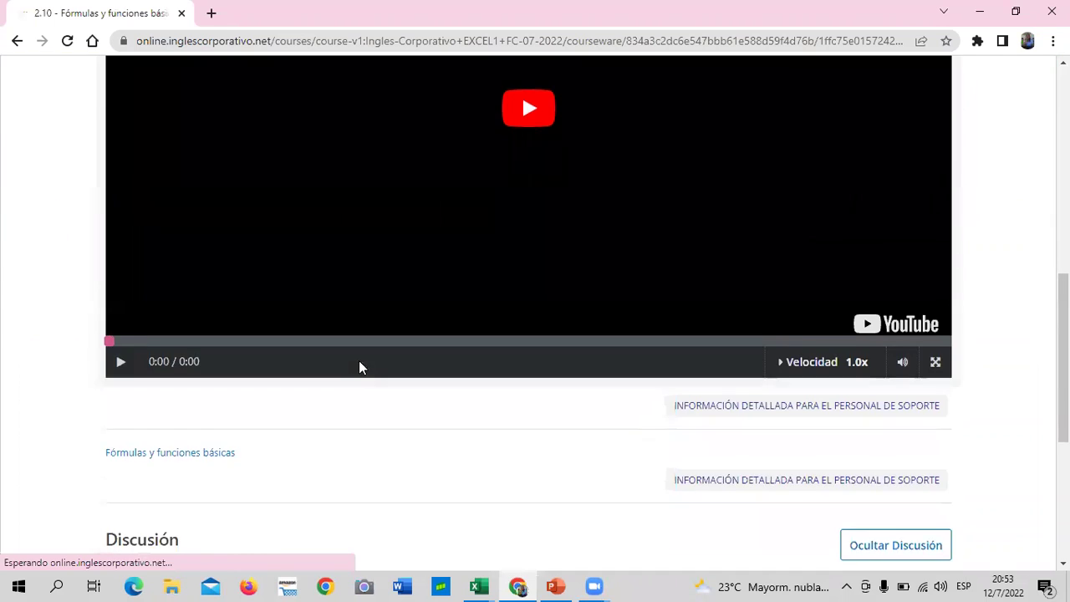
scroll(358, 365, down, 2)
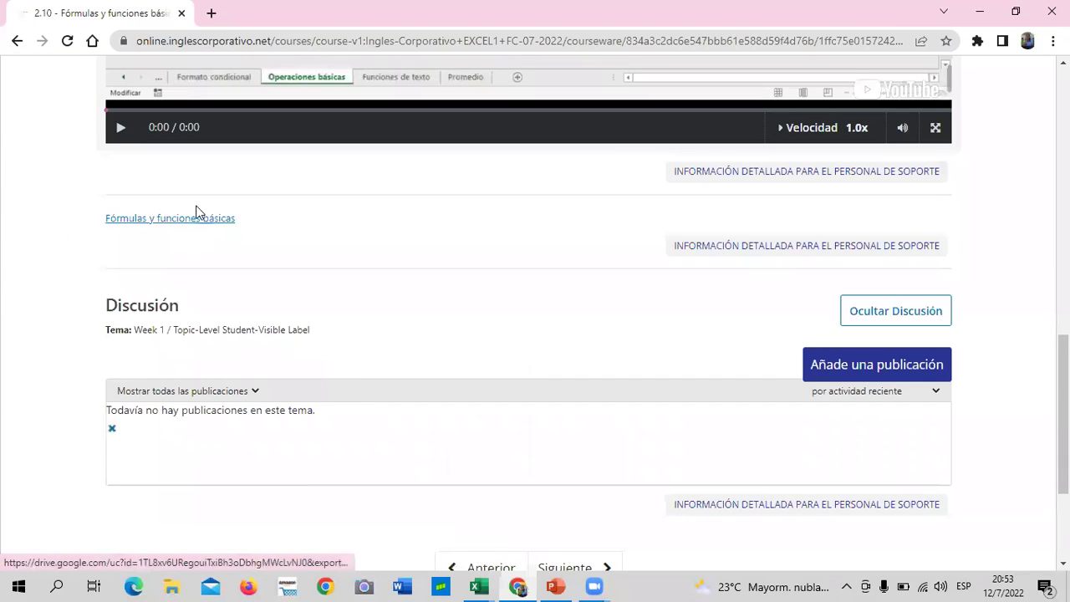
scroll(322, 348, up, 3)
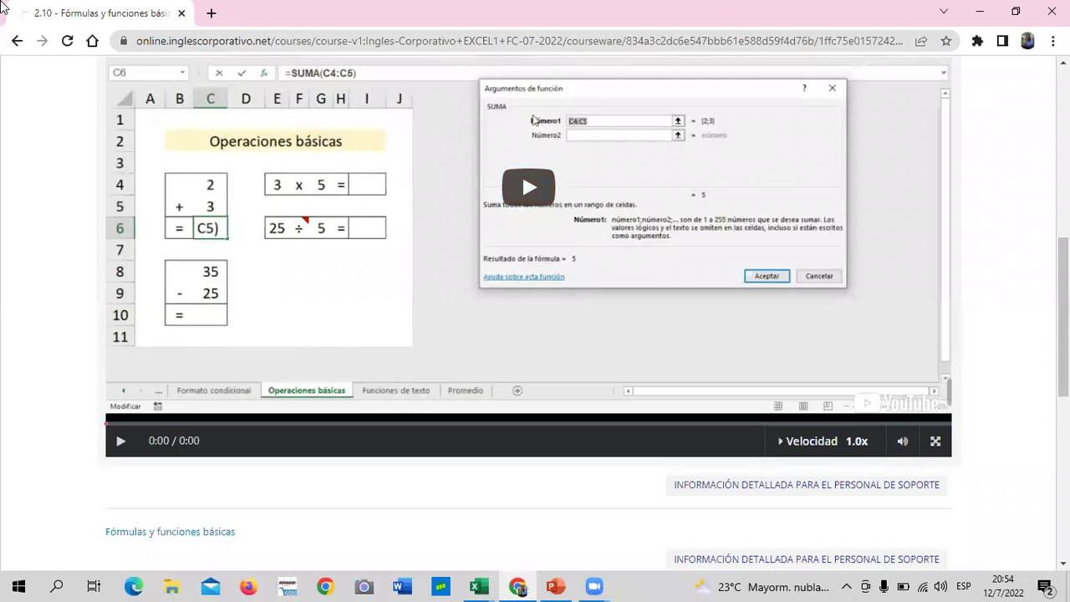
mouse_move(342, 234)
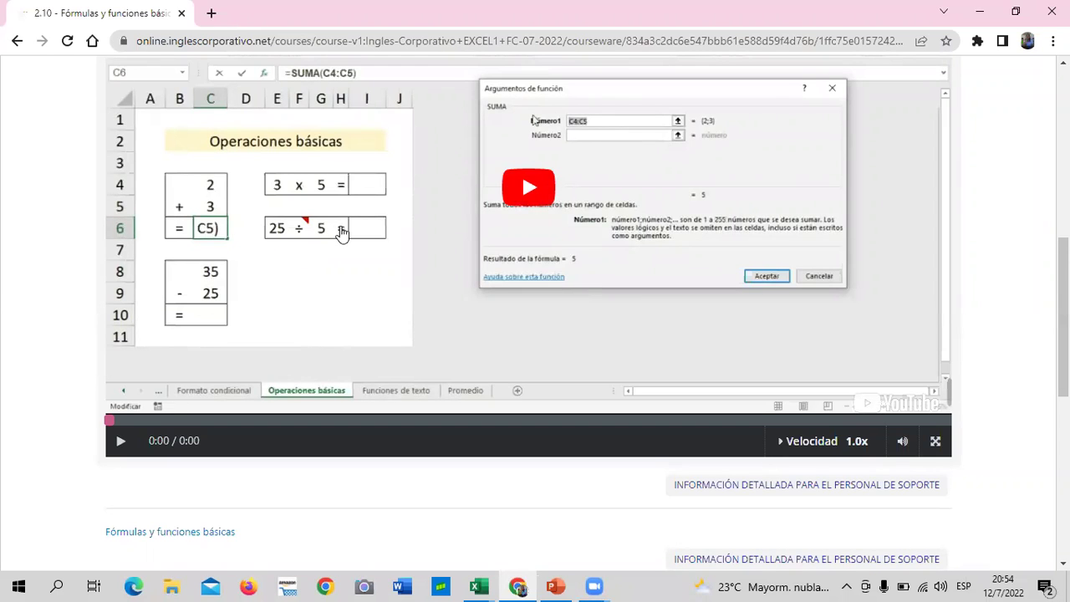
scroll(485, 376, up, 3)
scroll(510, 355, up, 2)
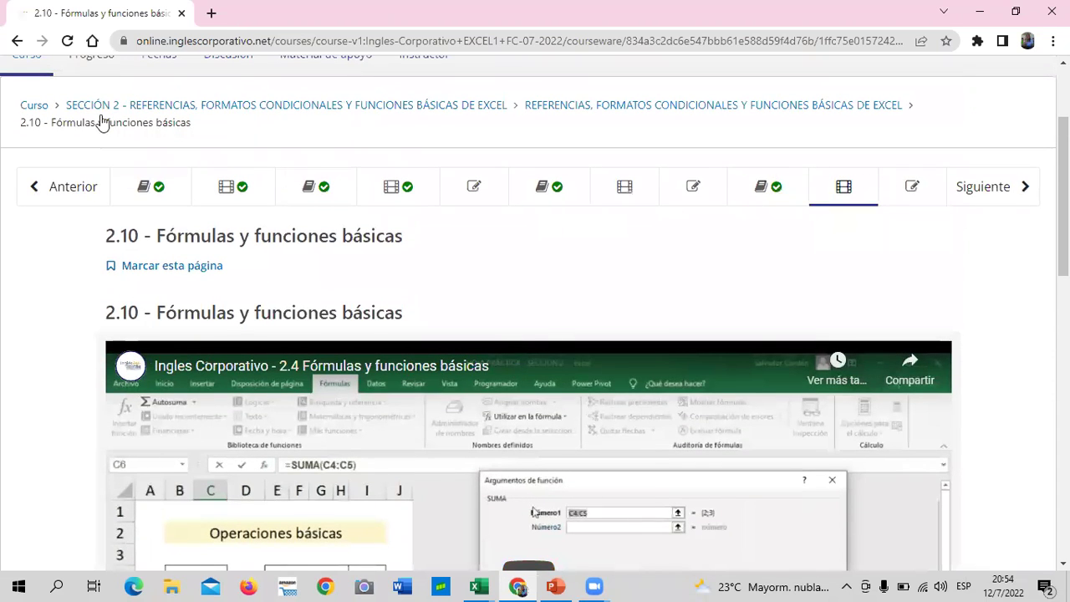
scroll(100, 121, up, 2)
- Return to the Excel básico outline and expand Sección 3 to show its homework
click(25, 266)
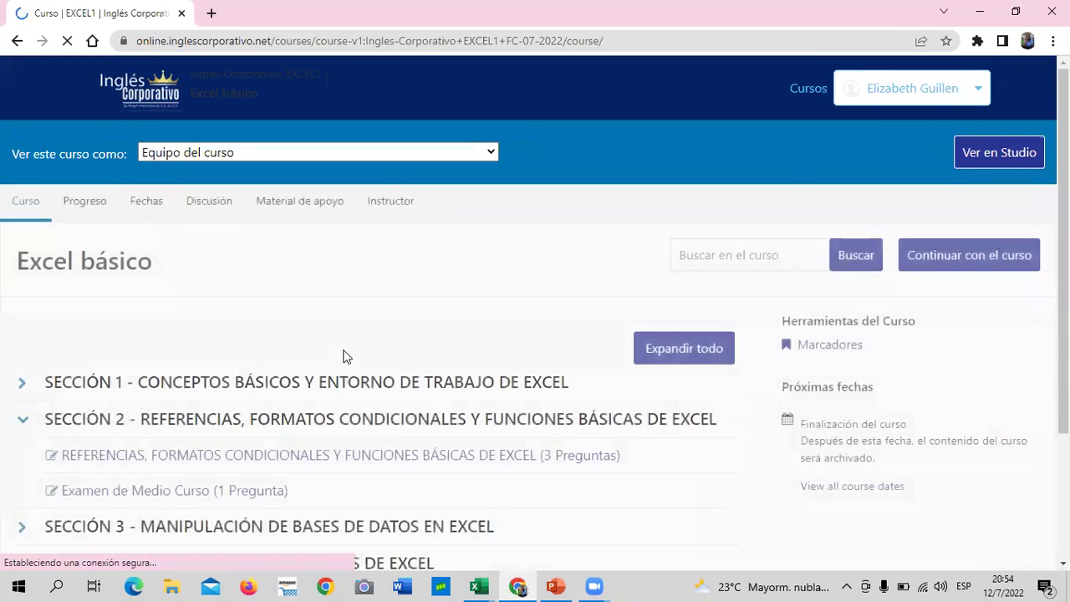
scroll(302, 401, down, 2)
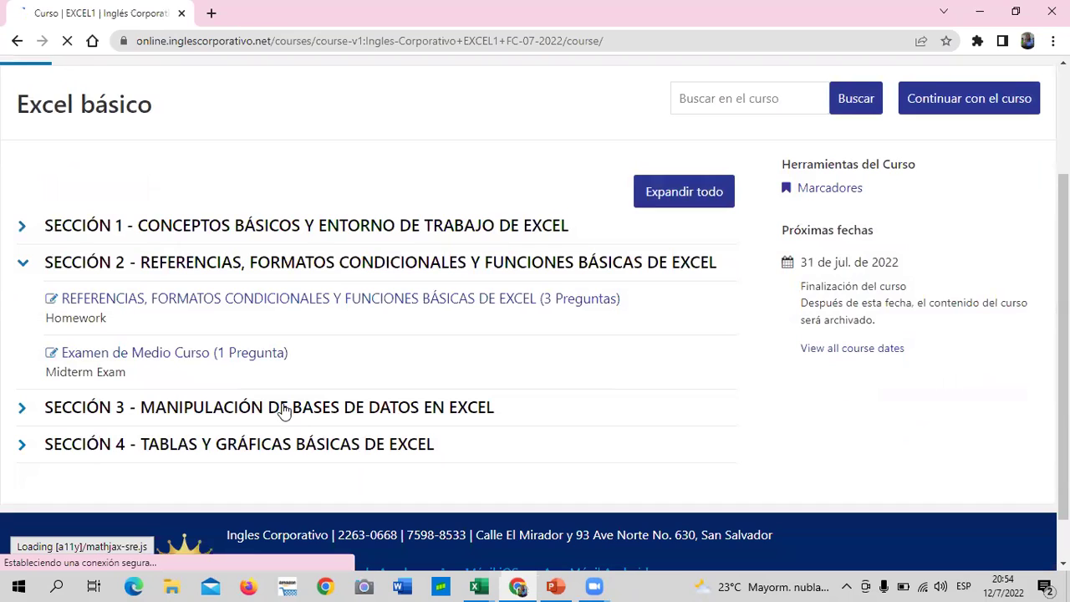
click(278, 415)
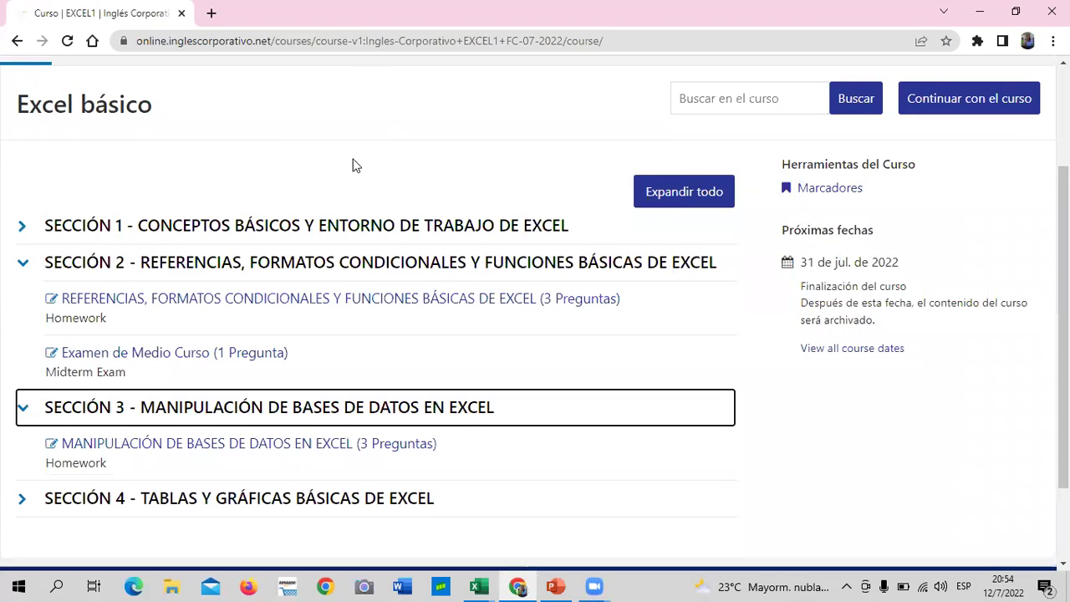
- Open the first Sección 3 lesson and look over its page
scroll(277, 368, down, 2)
click(276, 368)
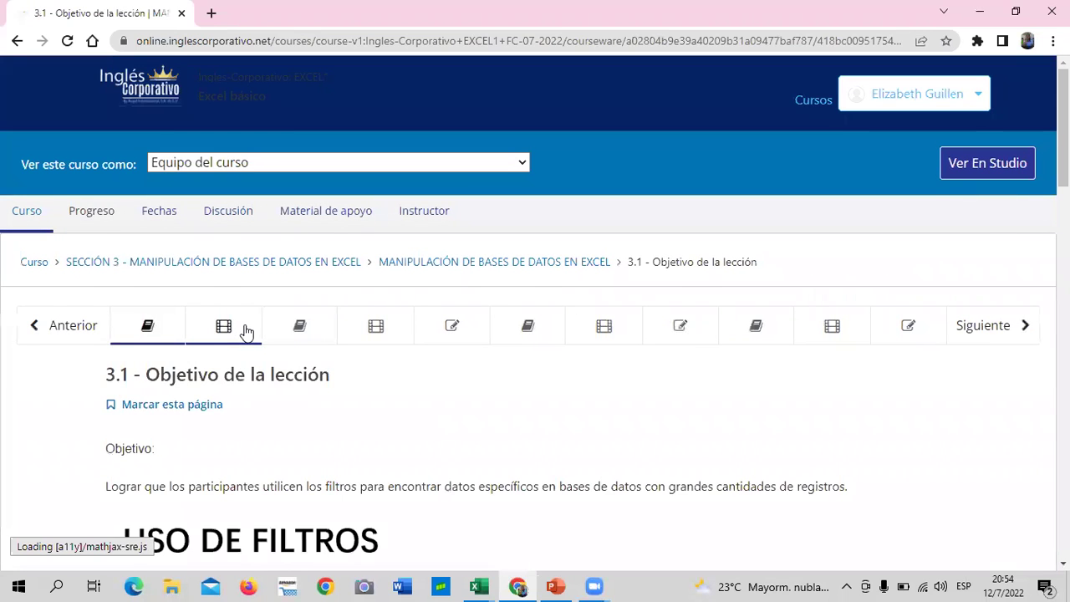
scroll(245, 331, down, 2)
scroll(246, 351, down, 4)
scroll(246, 354, down, 4)
scroll(246, 354, down, 3)
scroll(246, 353, up, 3)
scroll(245, 353, up, 6)
scroll(246, 353, up, 2)
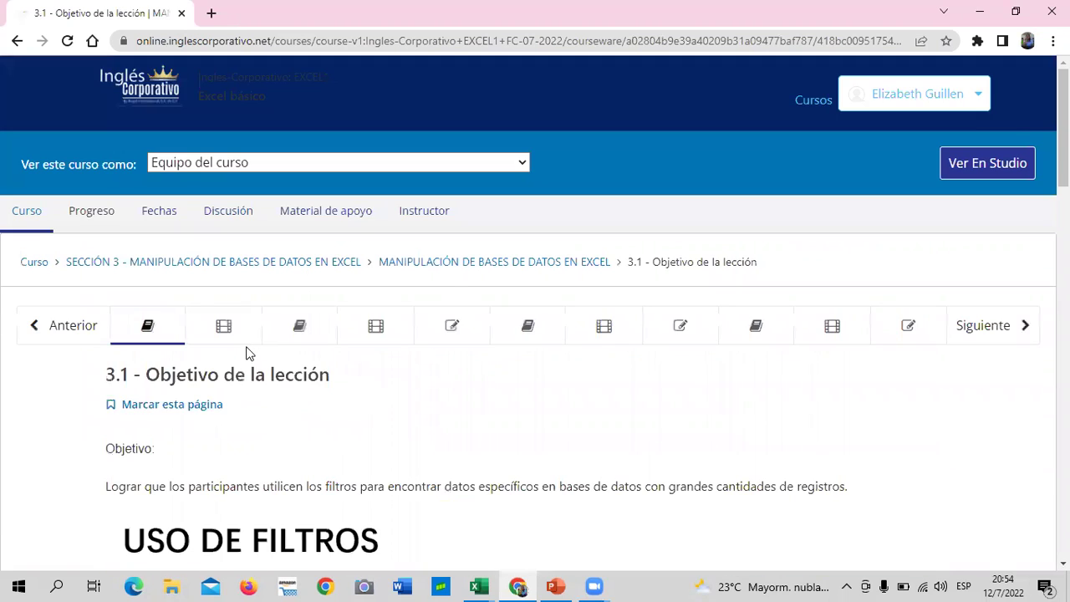
scroll(246, 353, down, 1)
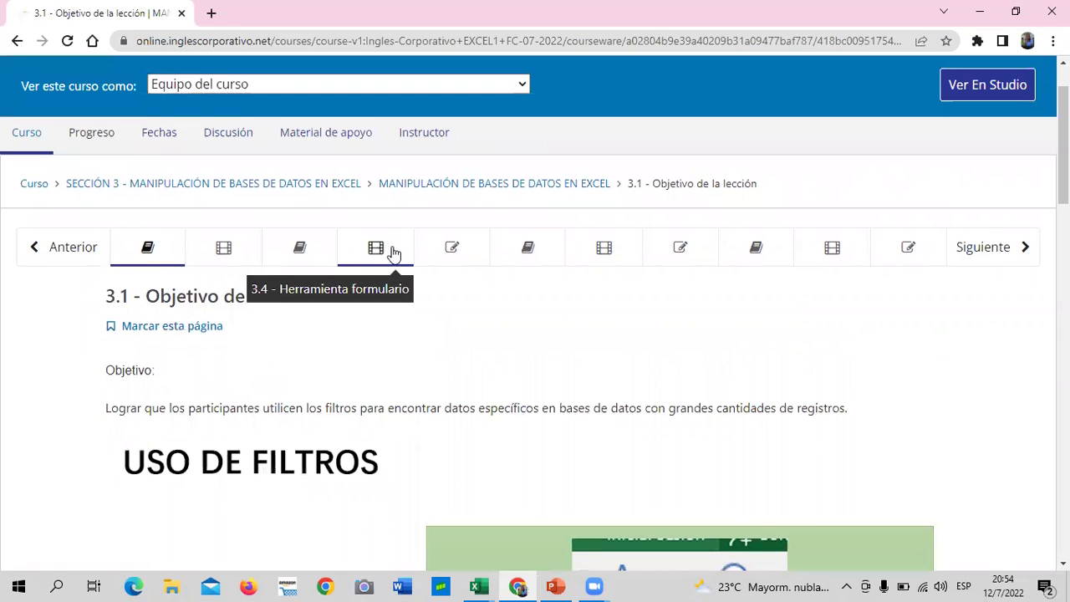
- Step through lessons 3.4, 3.7 and 3.10, reviewing the Listas de validación de datos video
click(395, 253)
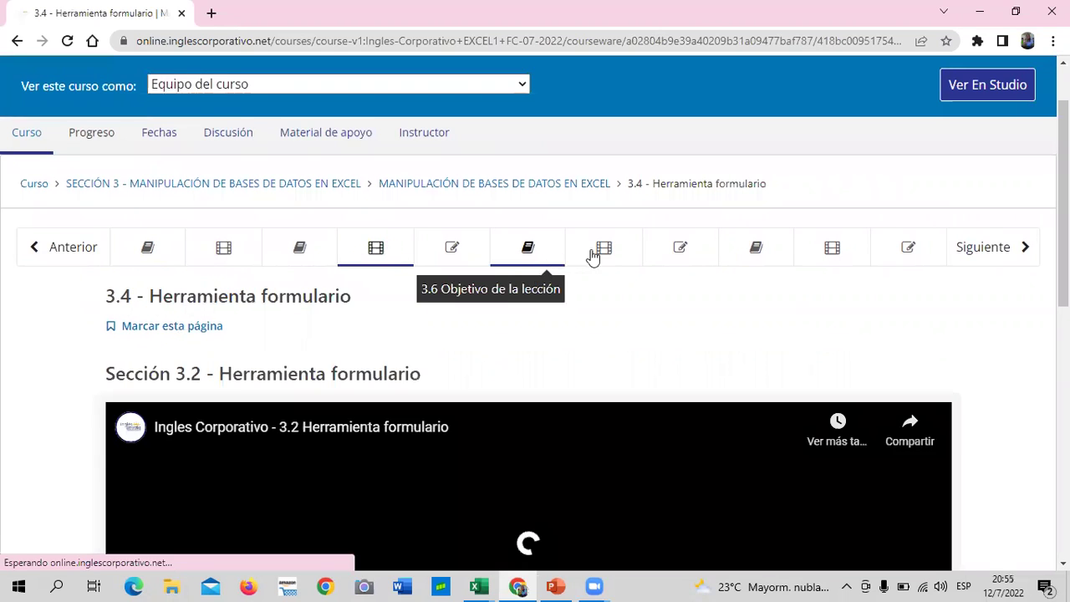
click(622, 258)
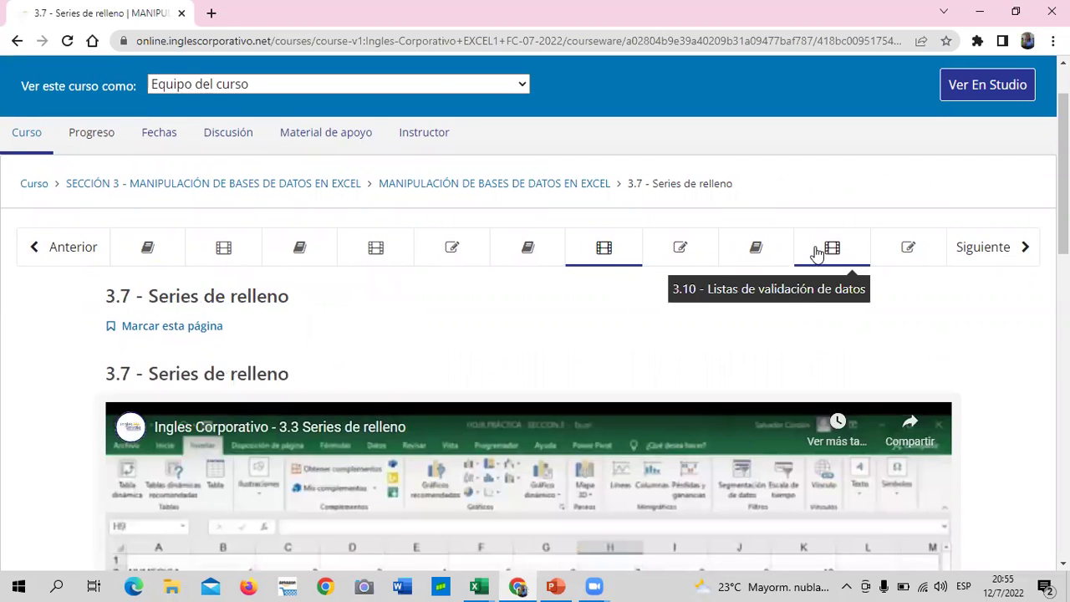
click(816, 253)
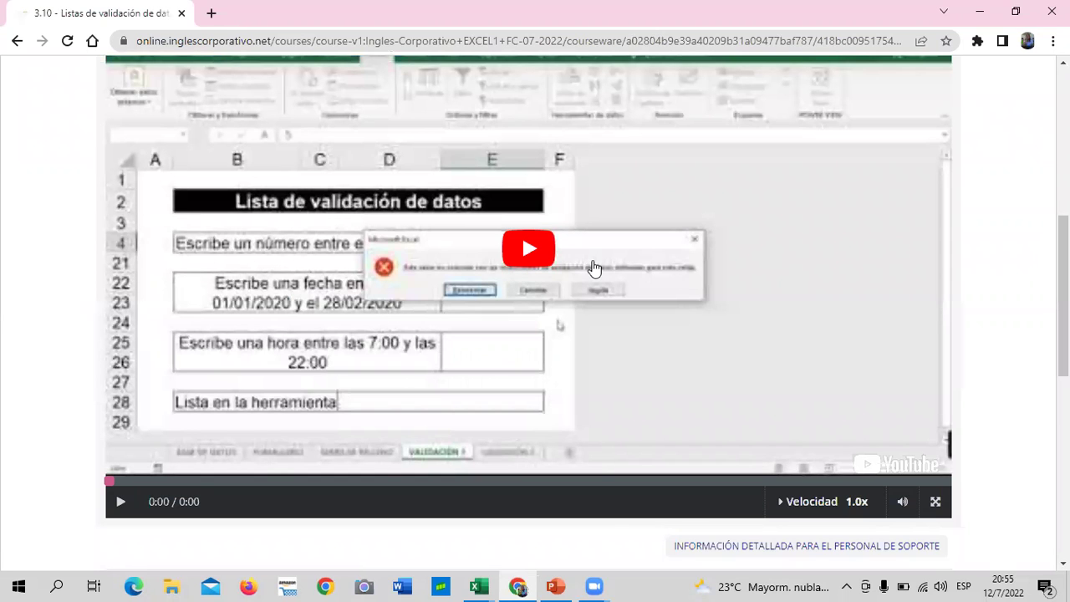
scroll(452, 248, up, 2)
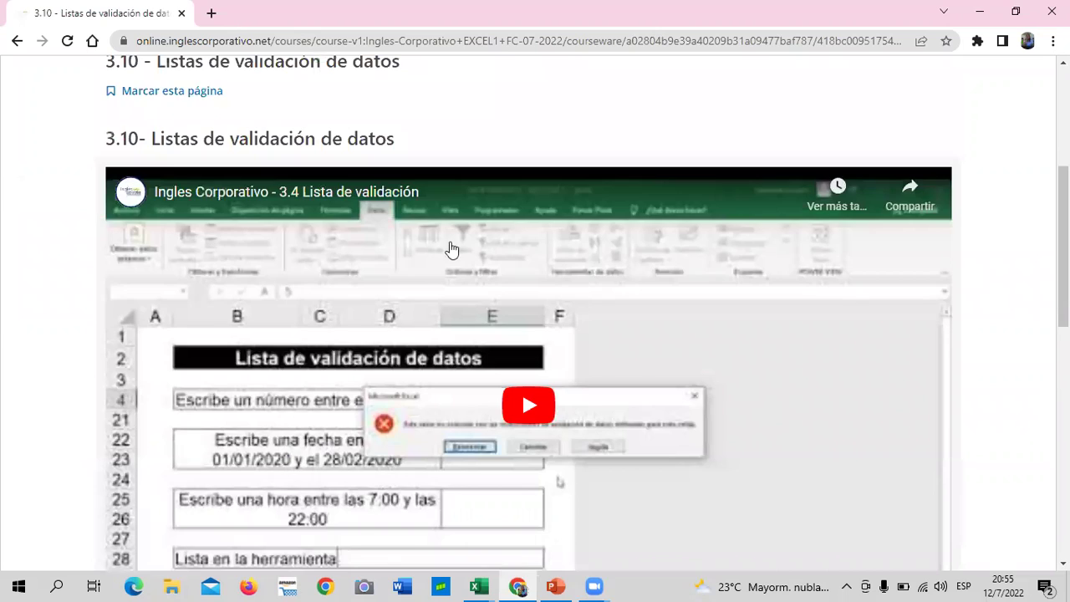
scroll(452, 248, up, 2)
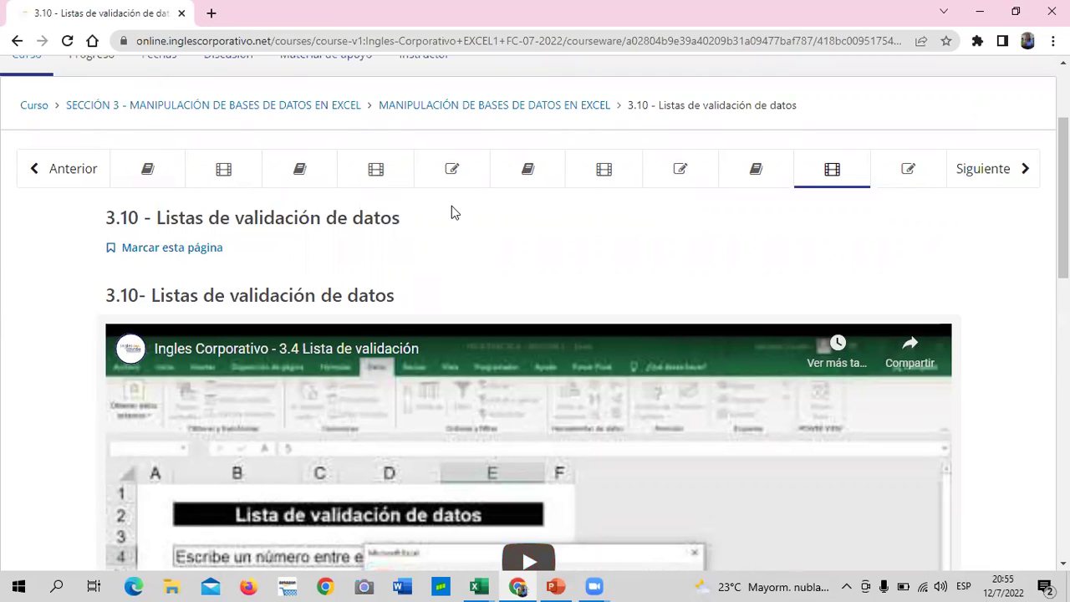
scroll(526, 292, down, 2)
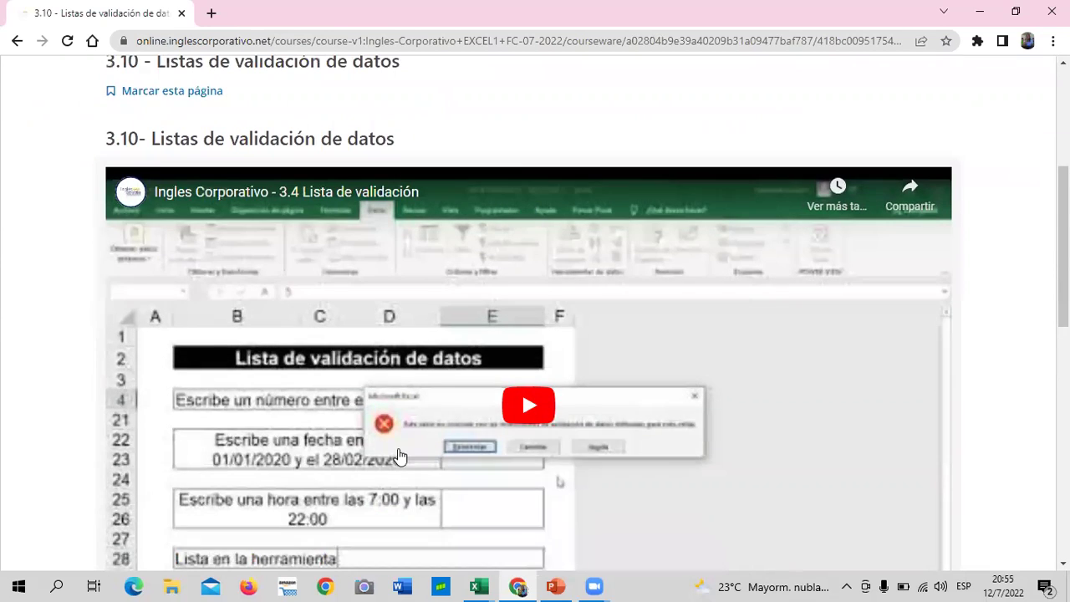
scroll(399, 455, down, 2)
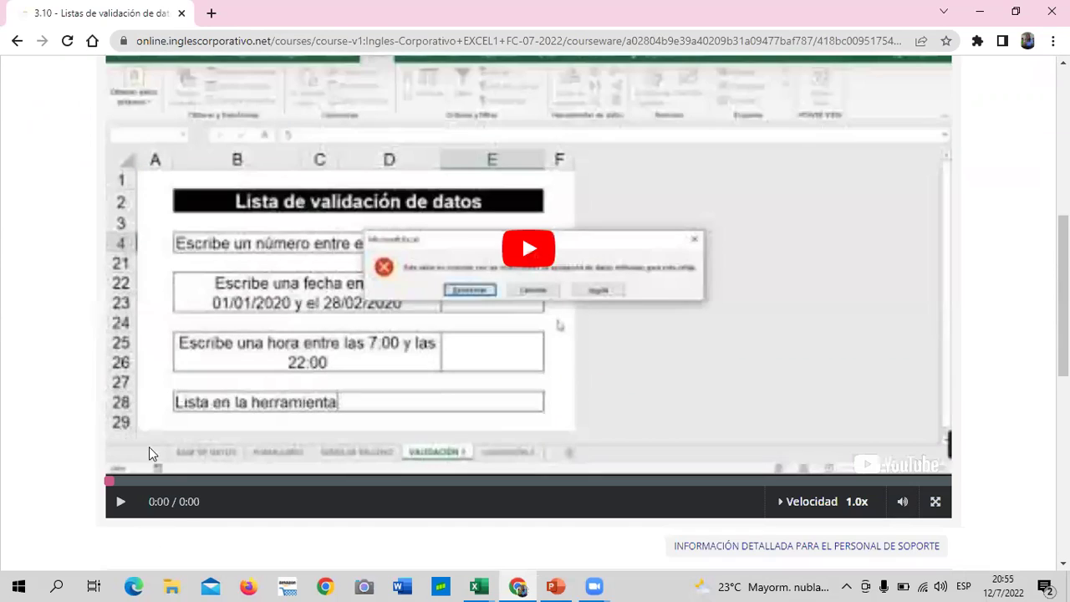
scroll(149, 446, down, 2)
scroll(249, 457, up, 3)
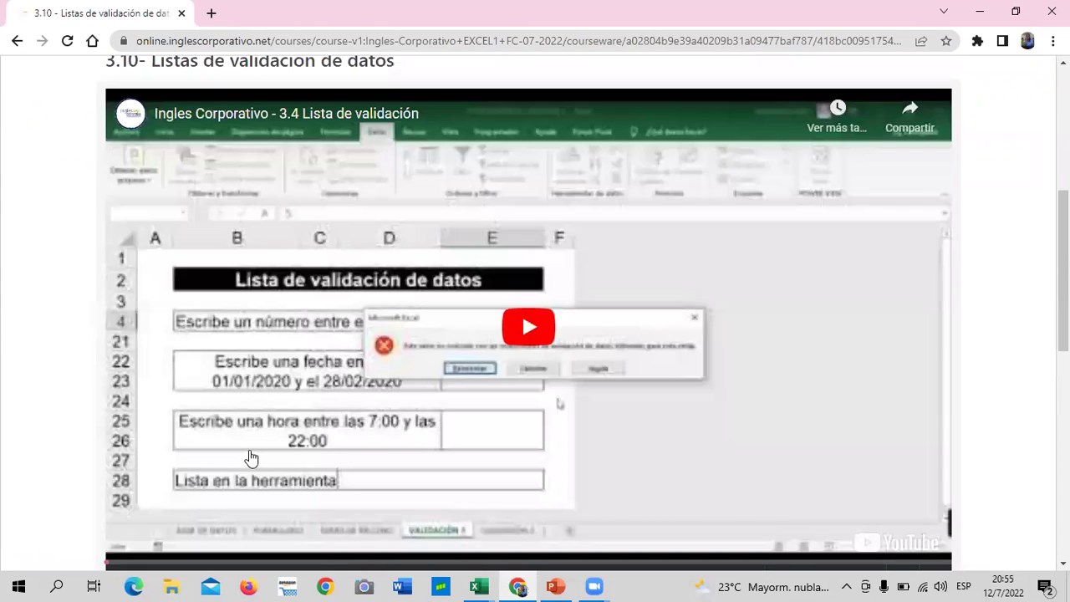
scroll(251, 457, up, 3)
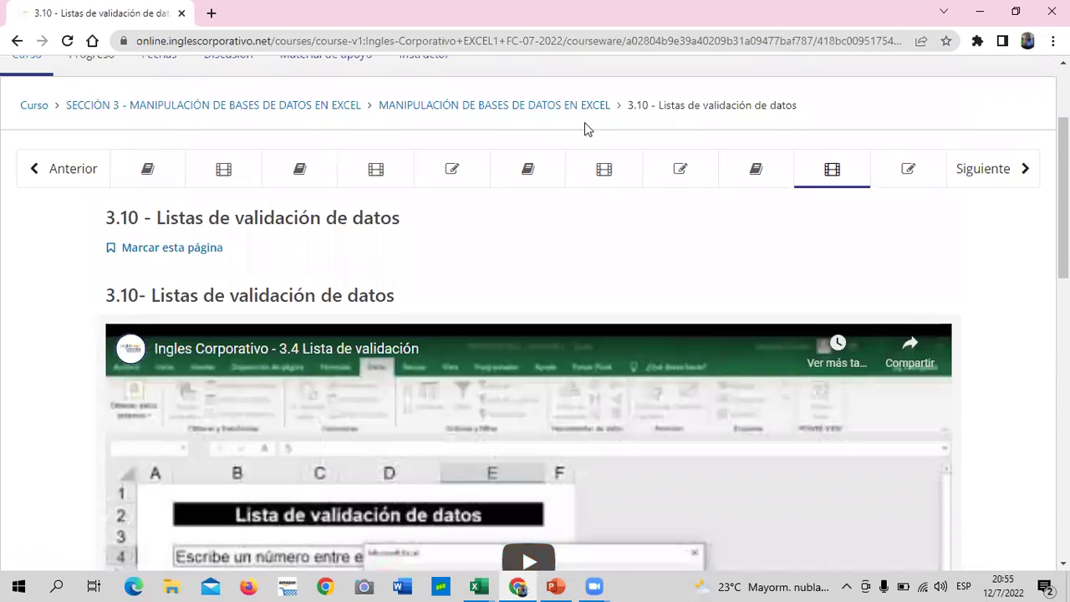
scroll(106, 255, up, 1)
- Return to the course outline and expand Sección 4 - Tablas y gráficas básicas de Excel
click(35, 184)
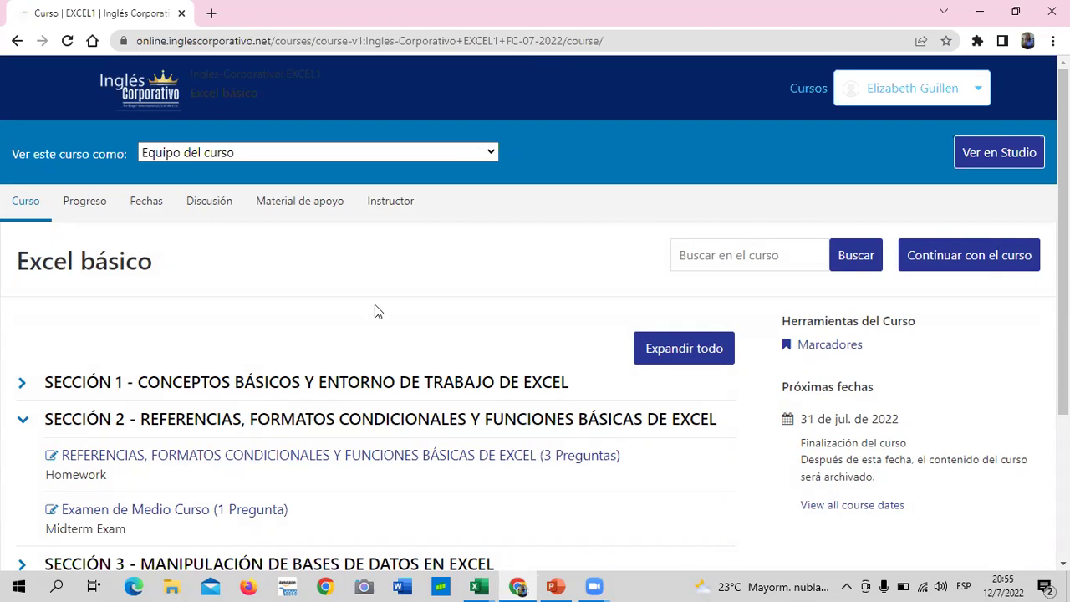
scroll(355, 372, down, 2)
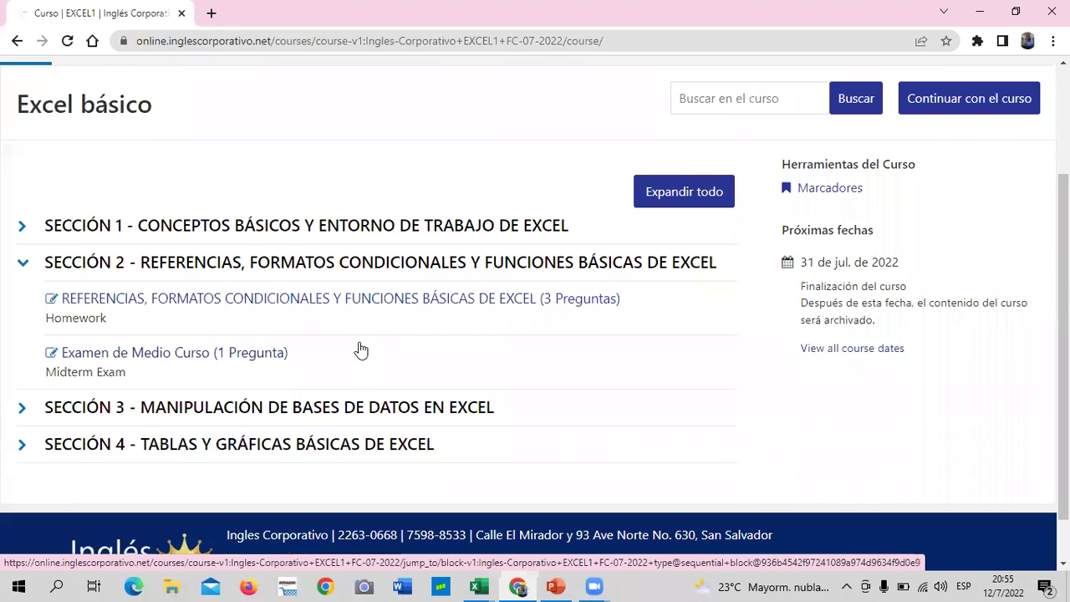
click(306, 447)
scroll(291, 446, down, 2)
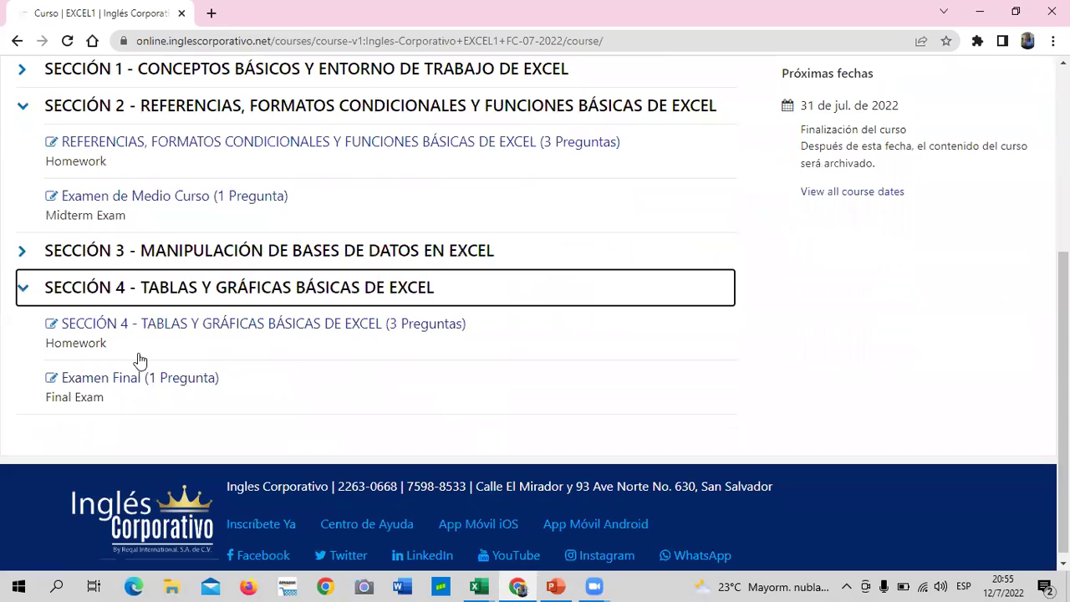
- Open lesson 4.2 Tablas básicas and scan its video and =ALEATORIO.ENTRE exercise
click(241, 329)
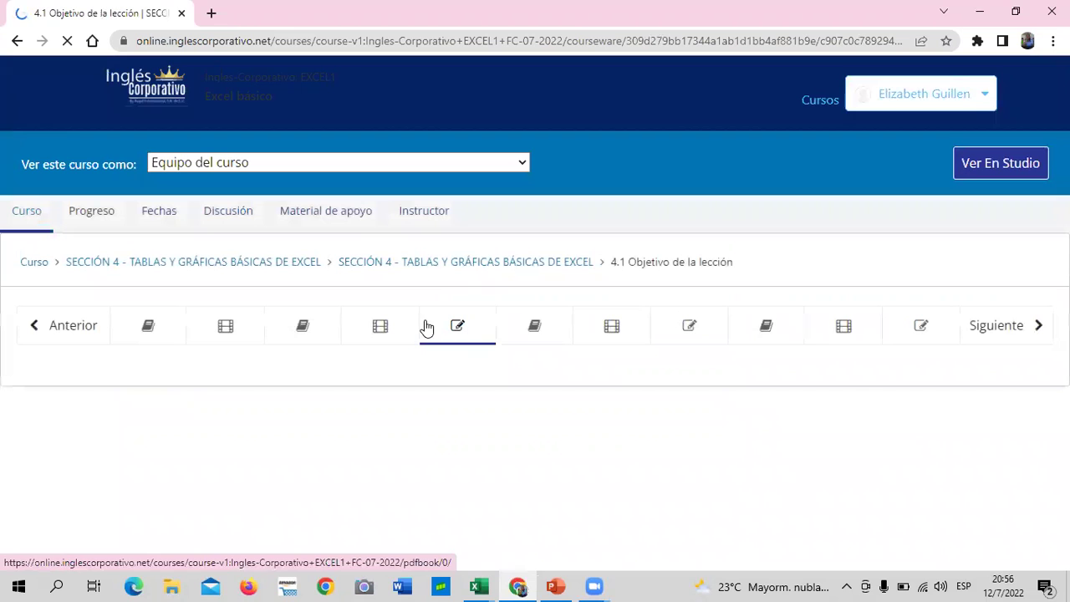
click(208, 334)
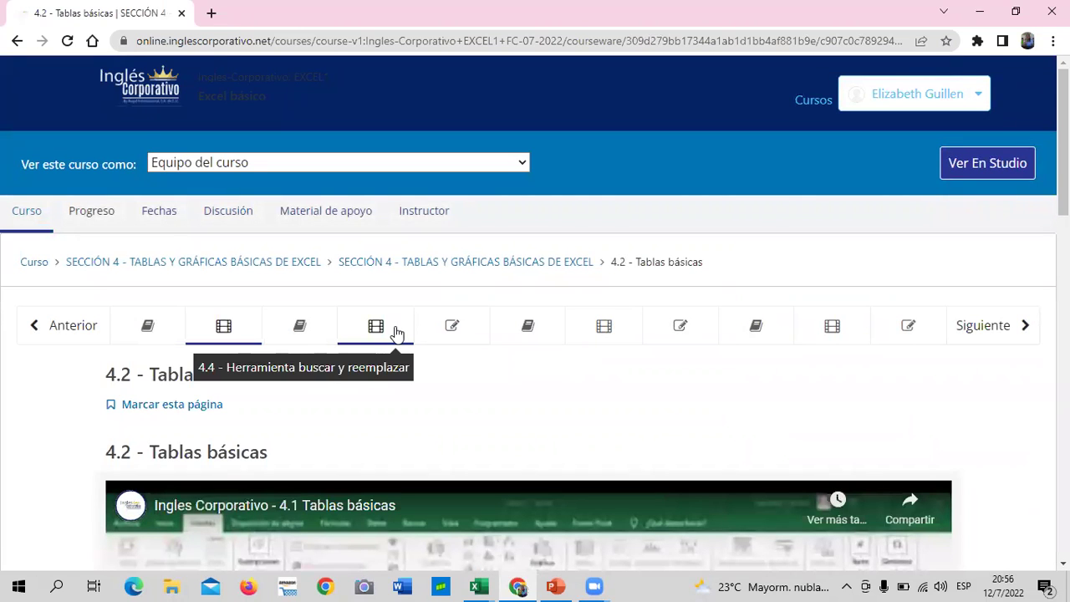
scroll(398, 333, down, 2)
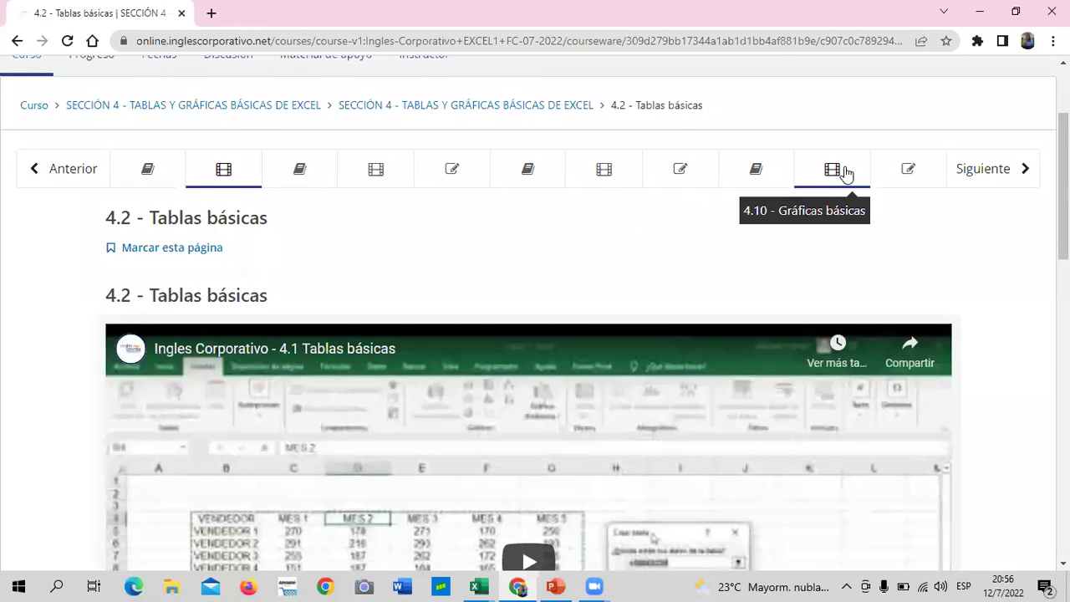
scroll(722, 292, down, 4)
scroll(640, 313, up, 6)
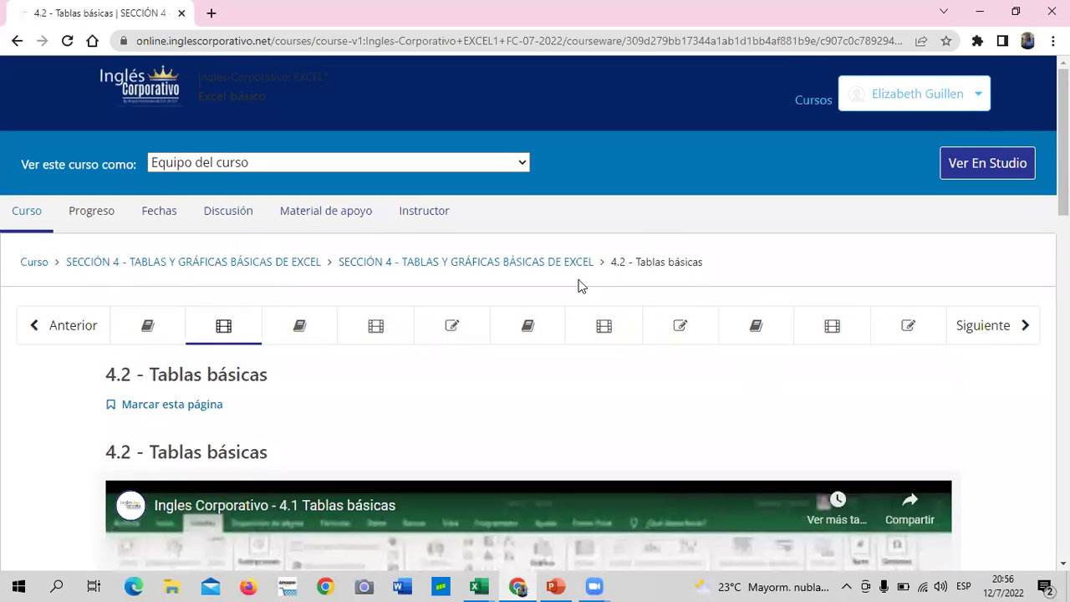